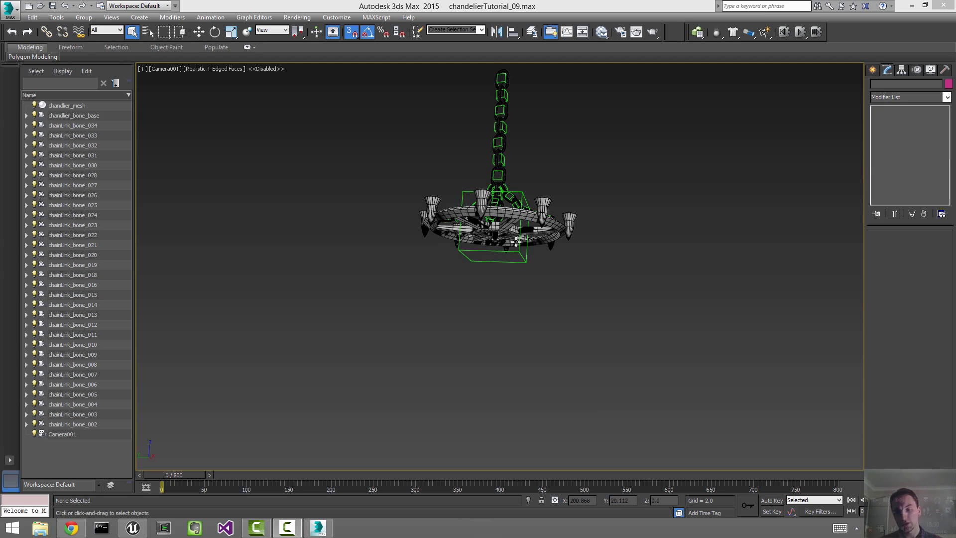
Step: Play back the chain animation in chandelierTutorial_09.max
key(/)
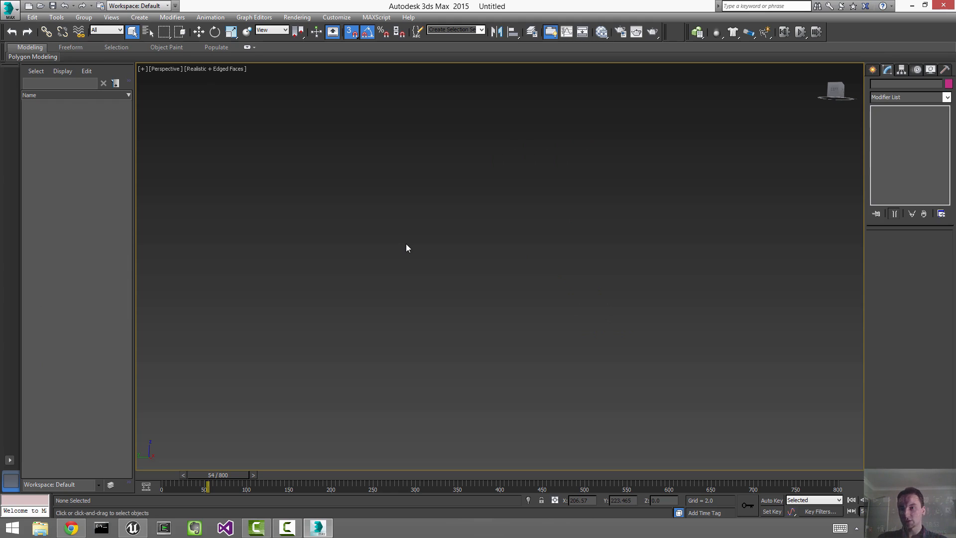
Step: Switch to four viewports and zoom extents in the Top, Front, Left and Perspective views
scroll(405, 234, down, 3)
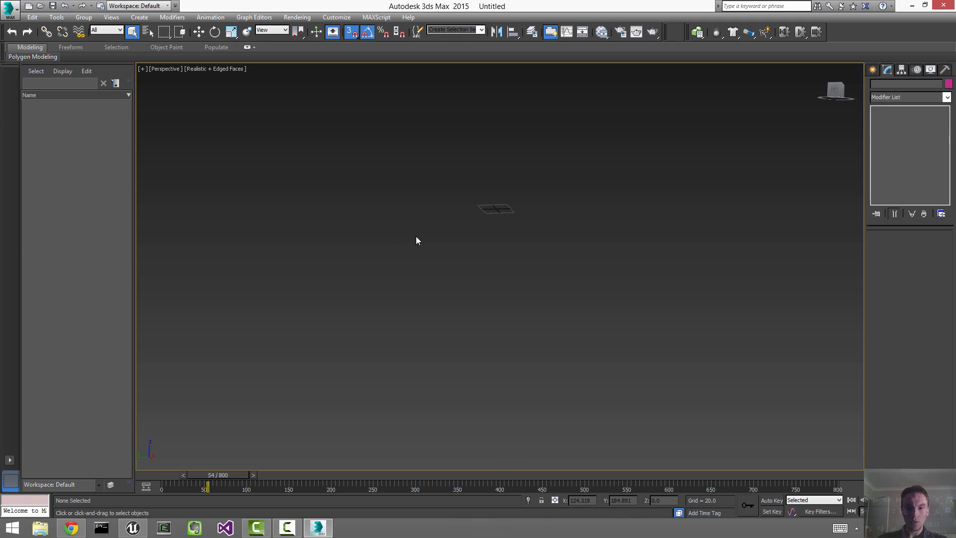
key(alt+w)
click(404, 194)
key(z)
click(694, 145)
key(z)
click(306, 409)
key(z)
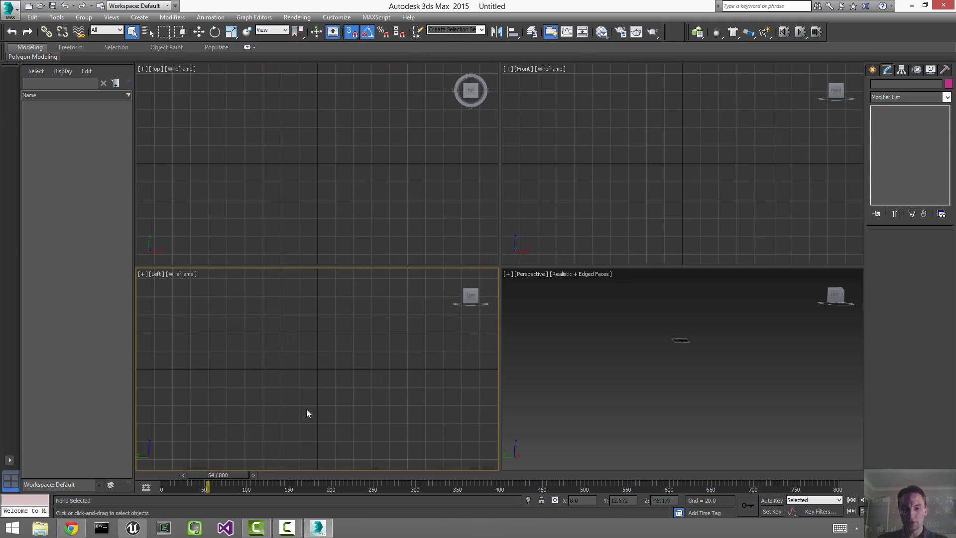
click(653, 347)
key(z)
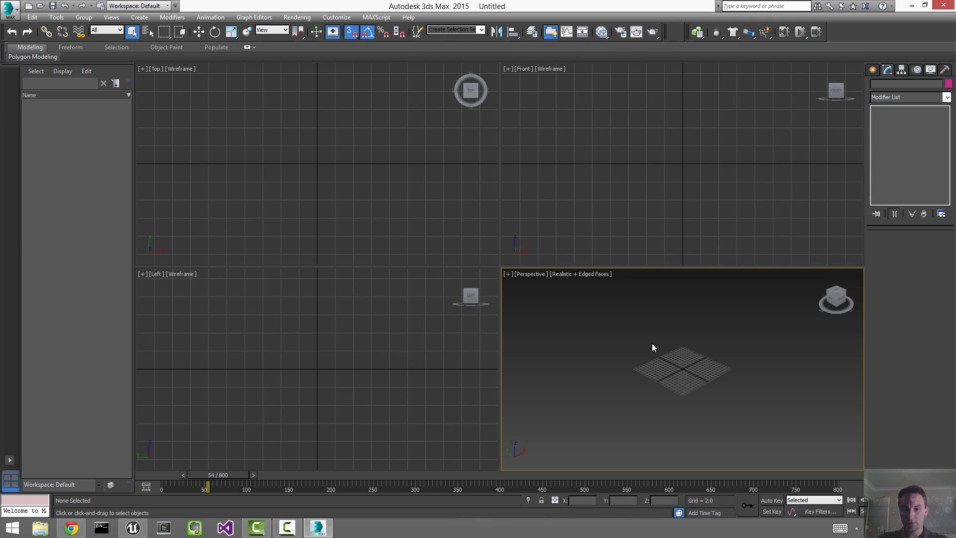
Step: Maximize the Left viewport and pan to re-centre the grid
click(298, 330)
key(alt+w)
scroll(626, 268, down, 3)
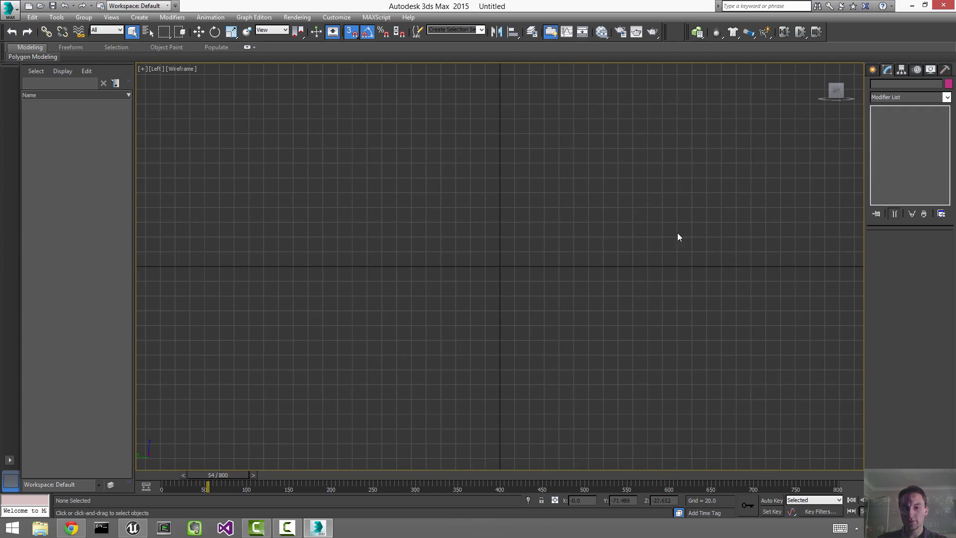
middle_drag(673, 216, 660, 217)
Step: Create a torus at the origin with major radius 32, minor radius 6, 32 segments and 8 sides
click(870, 71)
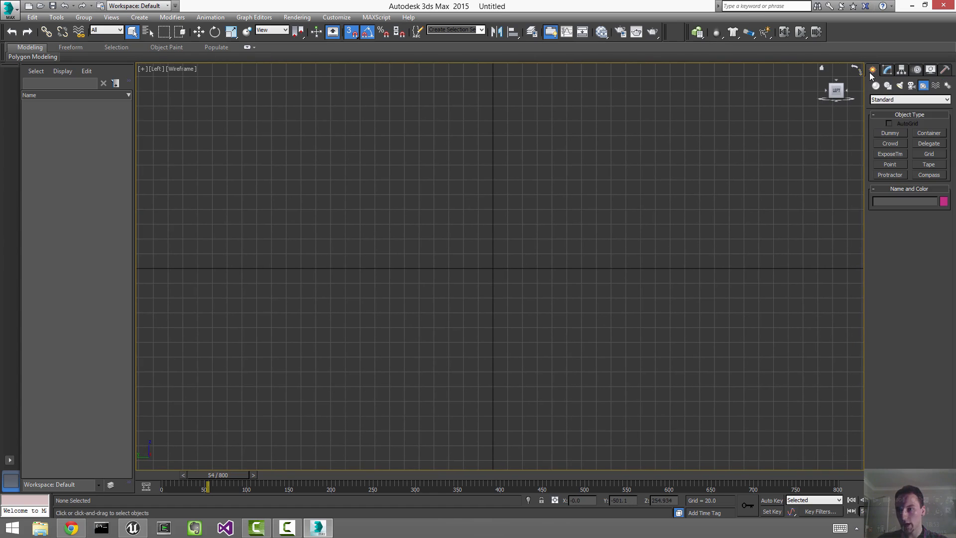
click(875, 86)
click(894, 164)
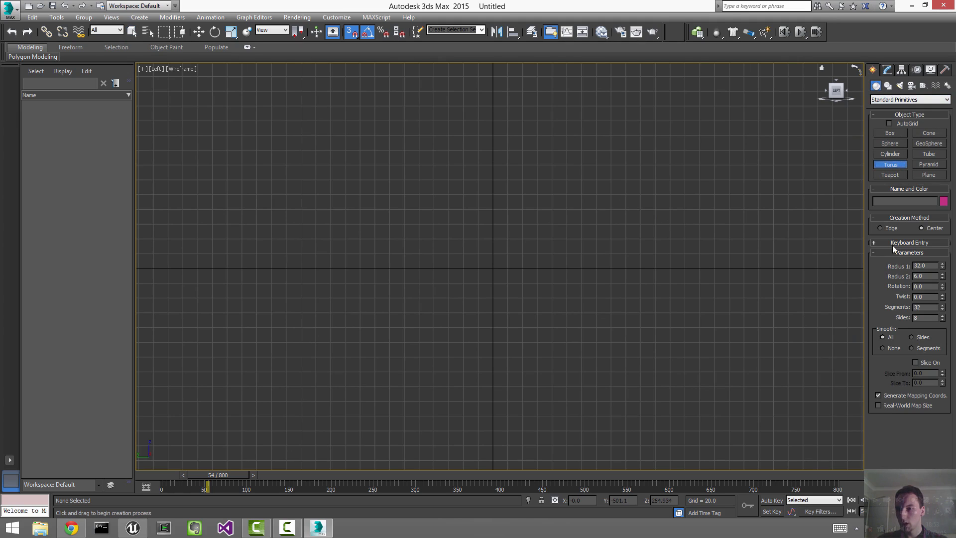
click(889, 243)
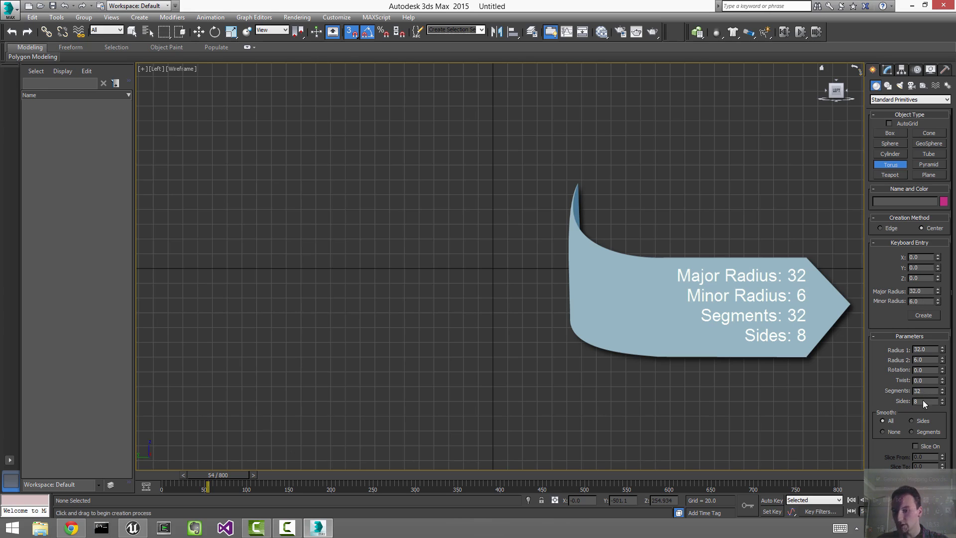
click(921, 316)
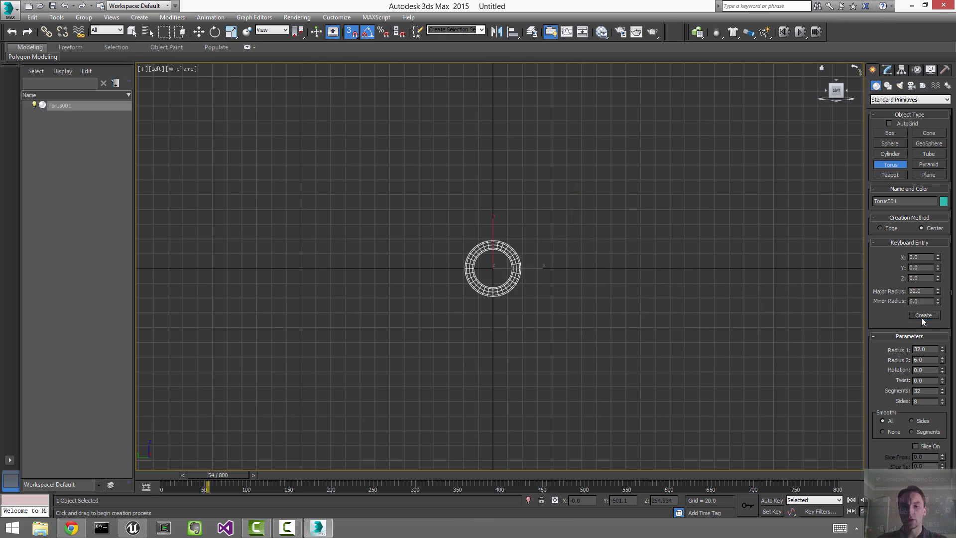
scroll(544, 290, up, 6)
Step: Check the Home Grid spacing in the grid and snap settings, leaving it at 2.0
key(w)
scroll(577, 336, down, 5)
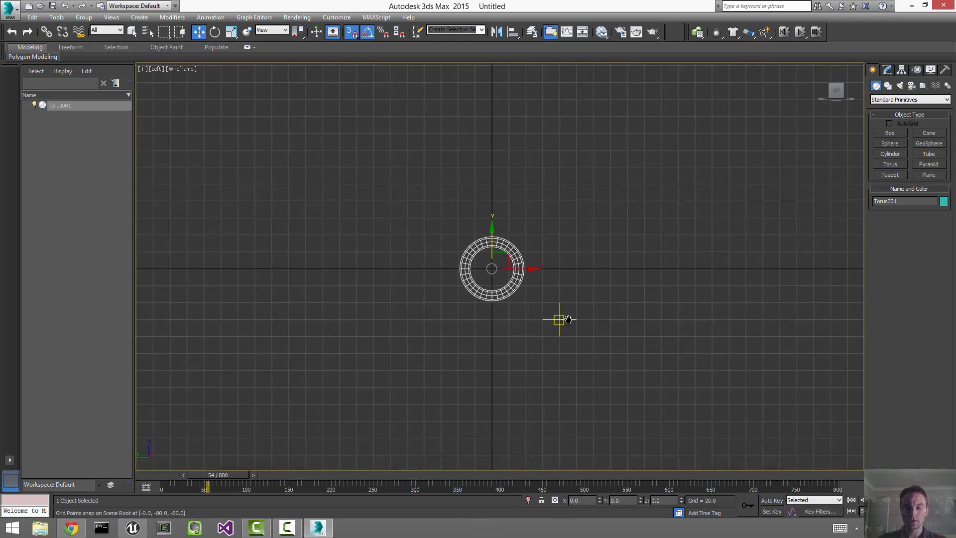
middle_drag(567, 319, 579, 337)
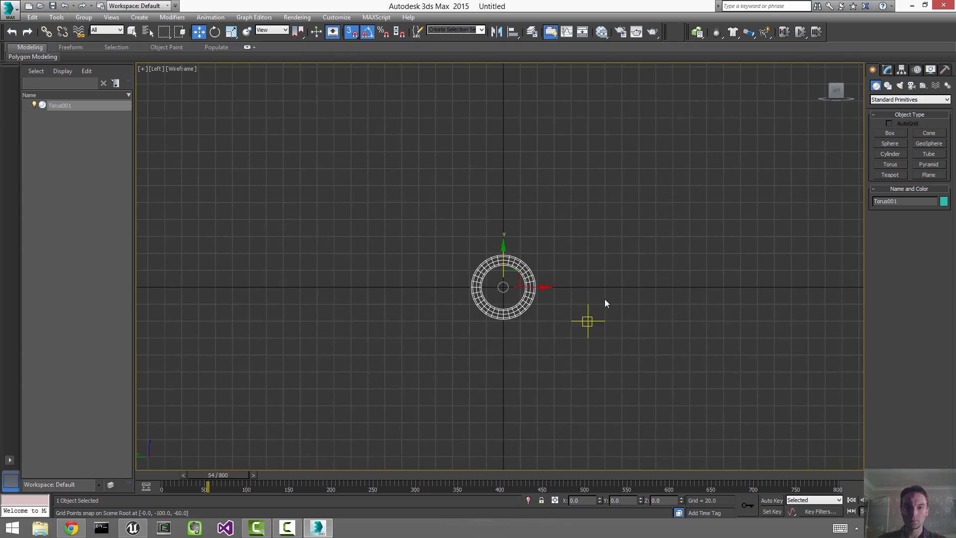
right_click(351, 33)
click(649, 131)
drag(669, 119, 423, 96)
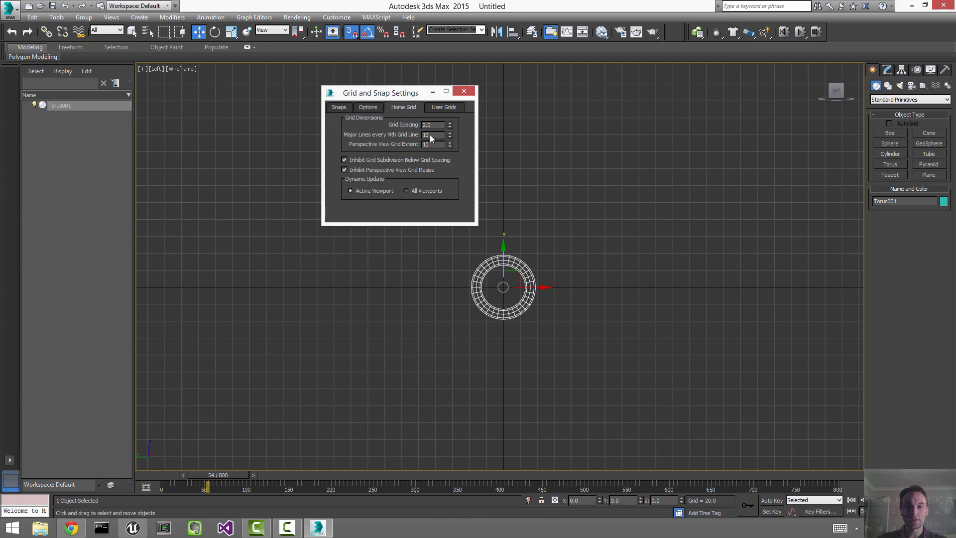
click(464, 91)
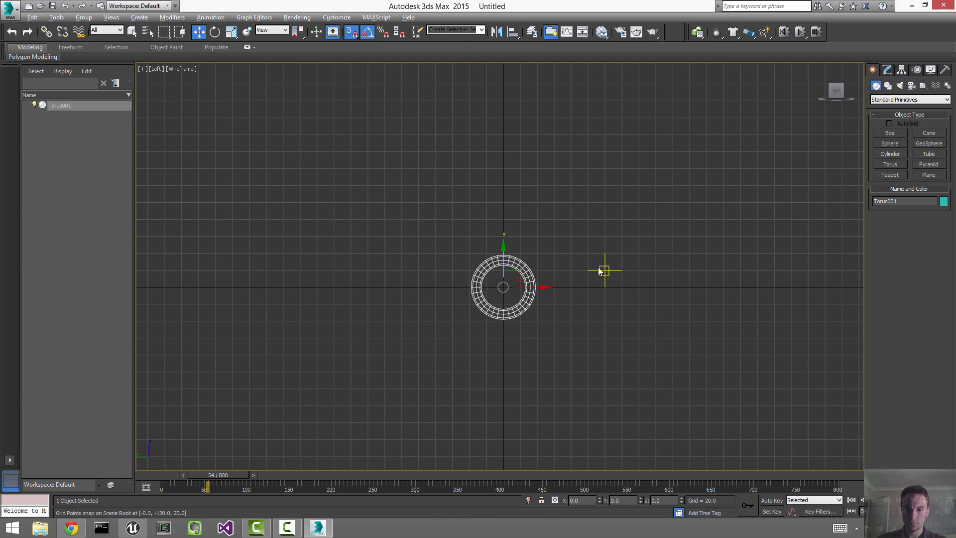
Step: Convert the torus to an Editable Poly
scroll(604, 270, up, 2)
click(887, 69)
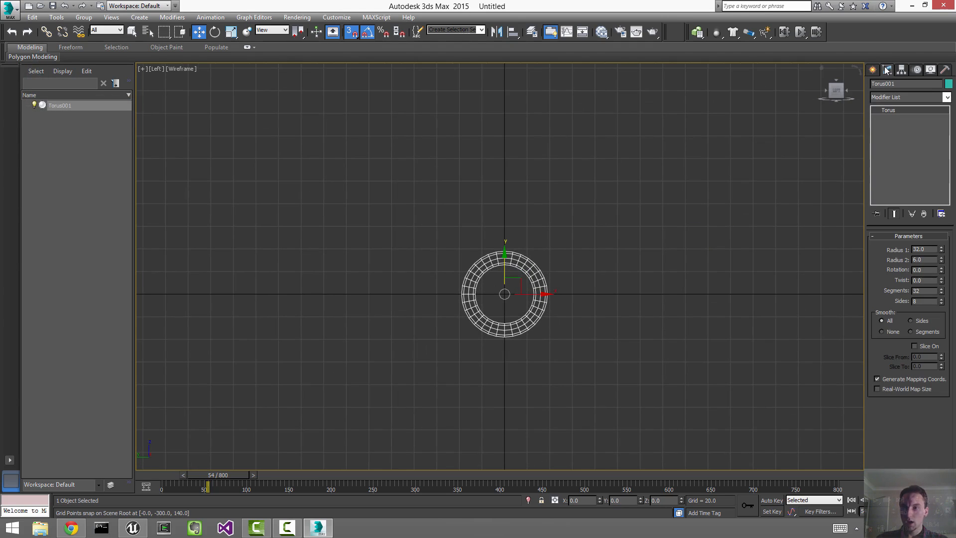
right_click(527, 270)
mouse_move(614, 367)
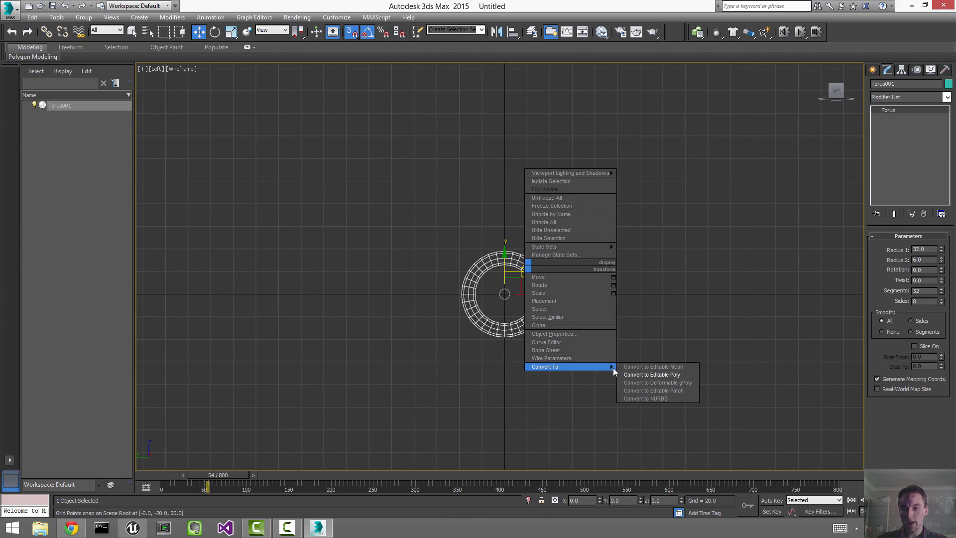
click(651, 375)
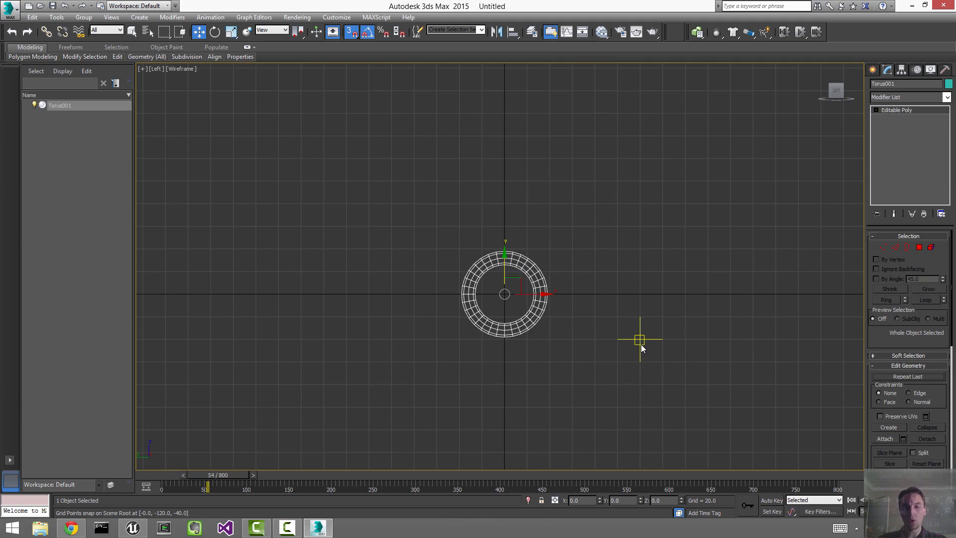
Step: Delete the lower half of the torus's polygons
key(4)
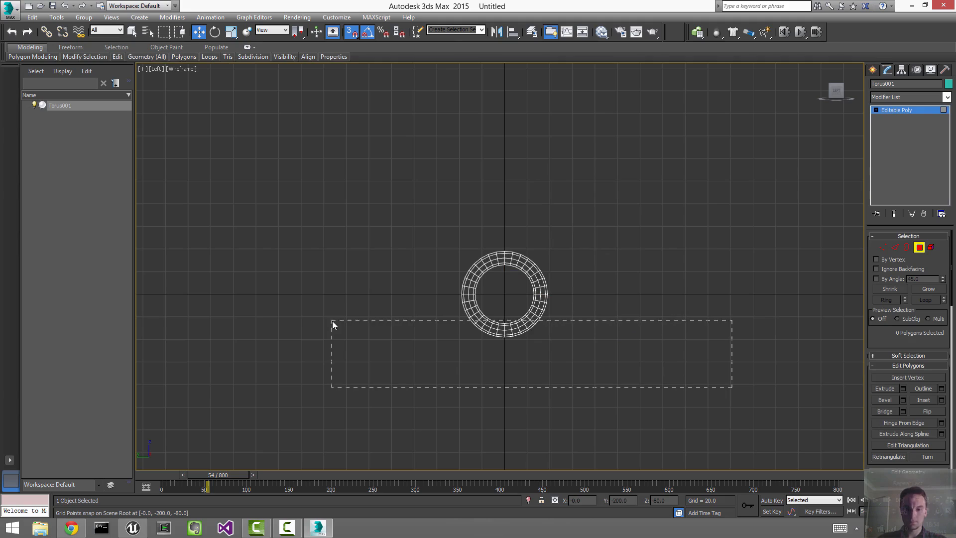
drag(338, 300, 338, 300)
scroll(412, 297, up, 4)
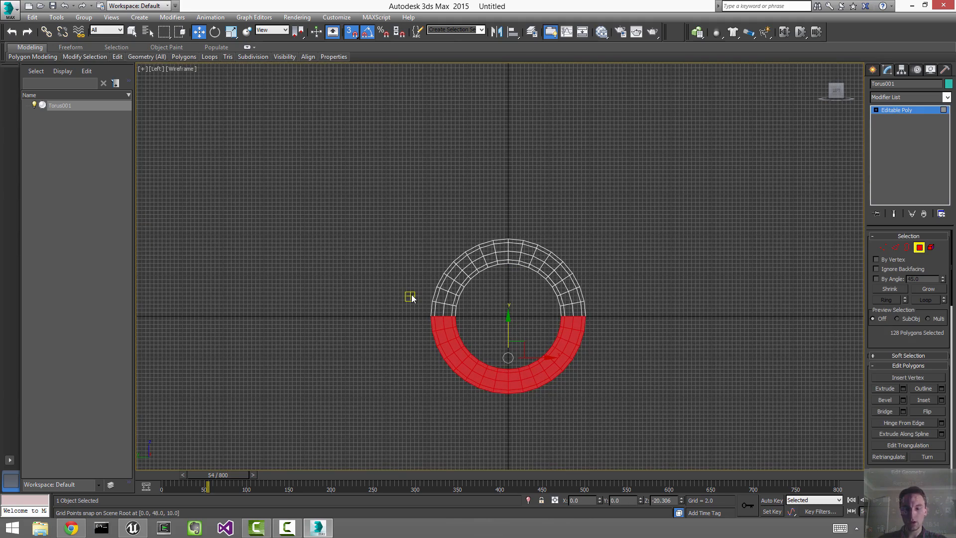
key(Delete)
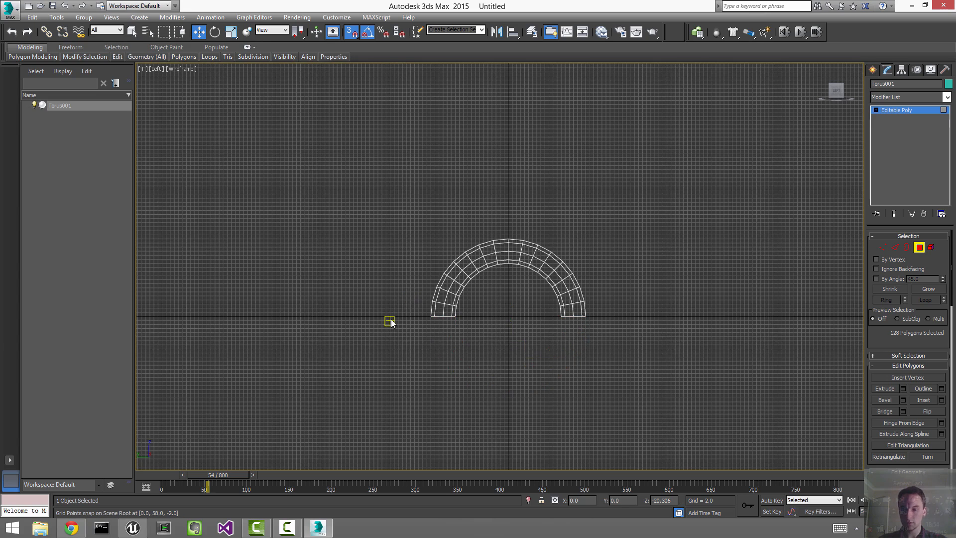
key(z)
Step: Extrude the open end edges by 0 and drag them down into straight legs, then return to top level
key(2)
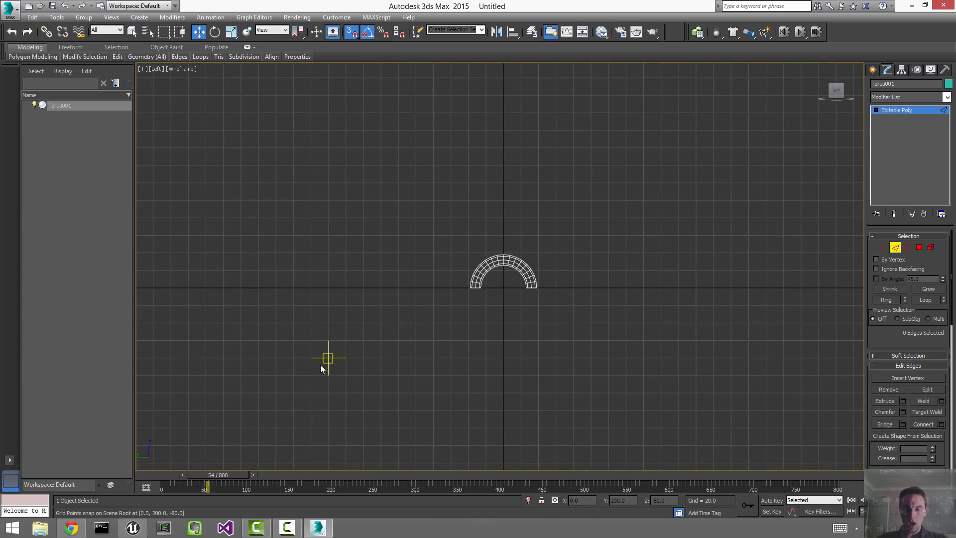
drag(259, 386, 742, 288)
drag(757, 203, 394, 285)
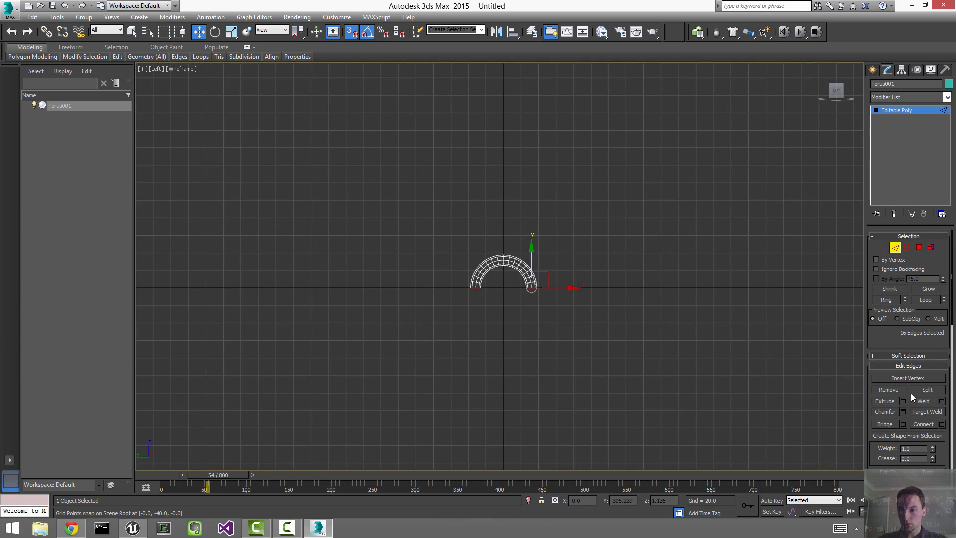
click(904, 401)
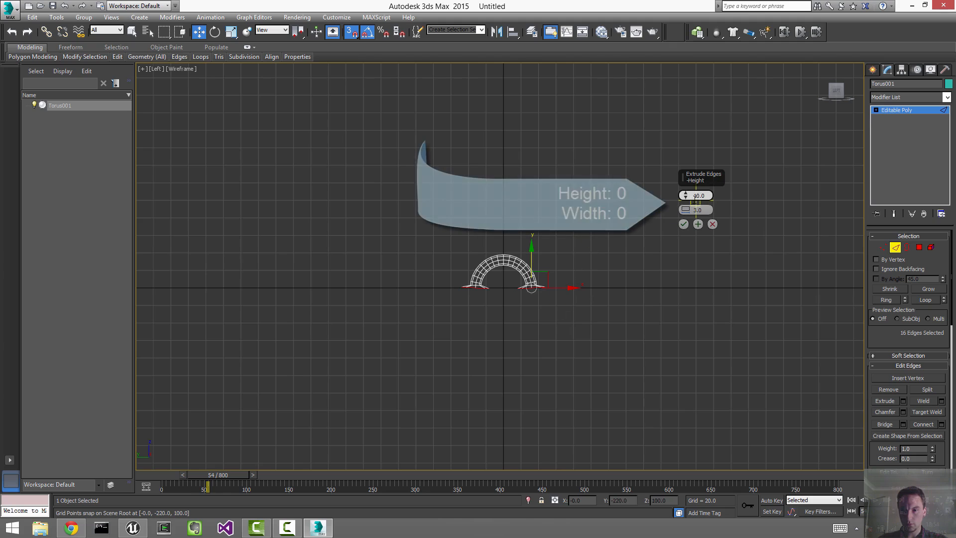
key(Tab)
text(0)
key(Tab)
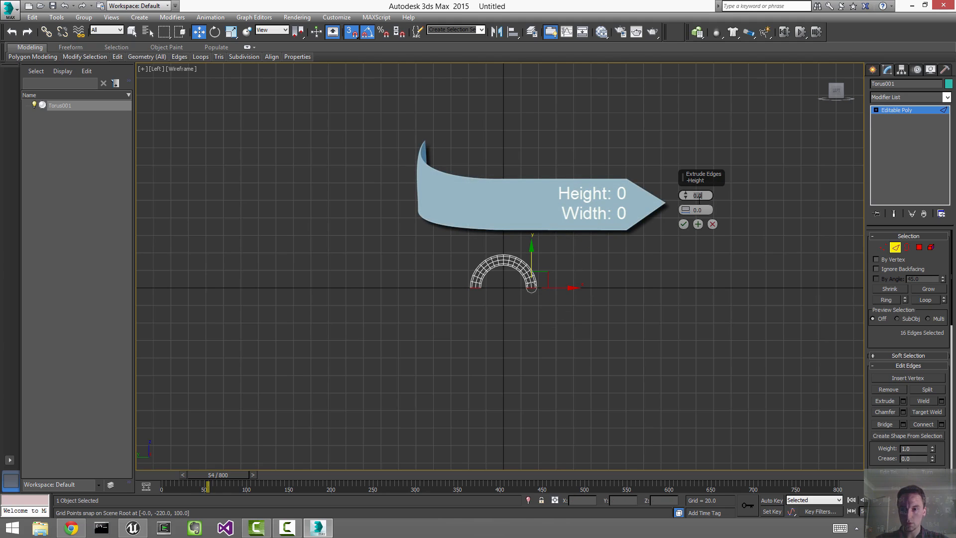
click(685, 223)
scroll(662, 288, up, 3)
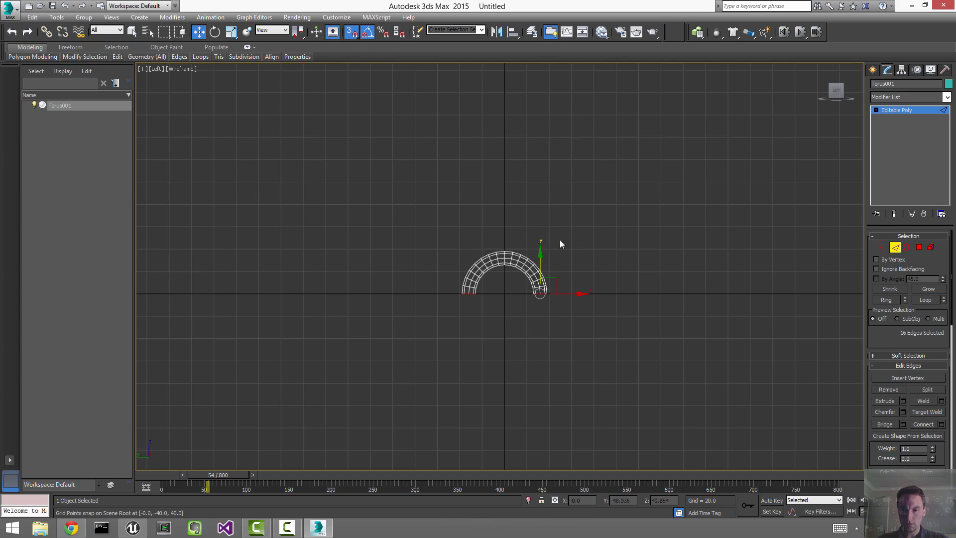
shift+drag(540, 256, 630, 334)
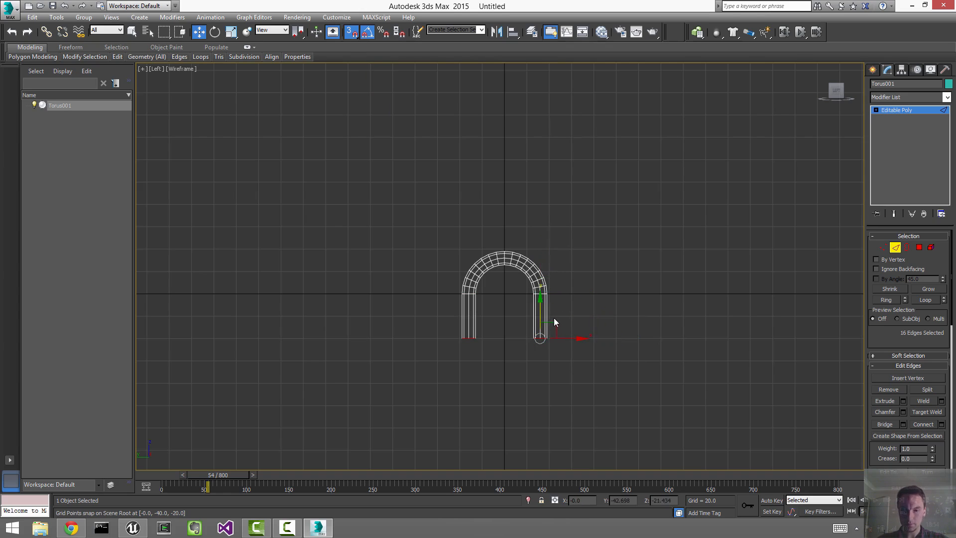
right_click(551, 315)
click(498, 301)
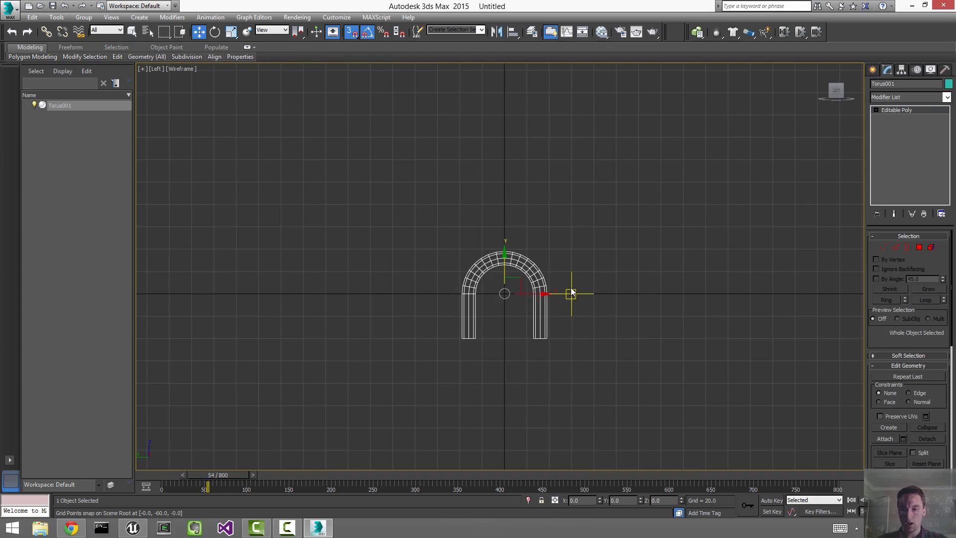
Step: Move the arch's pivot down to the link's base with Affect Pivot Only
click(901, 70)
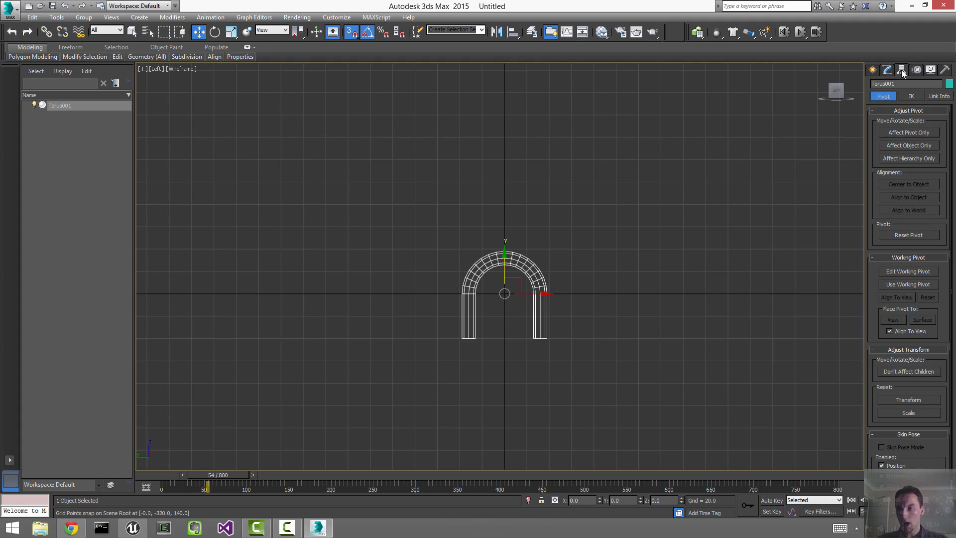
click(910, 131)
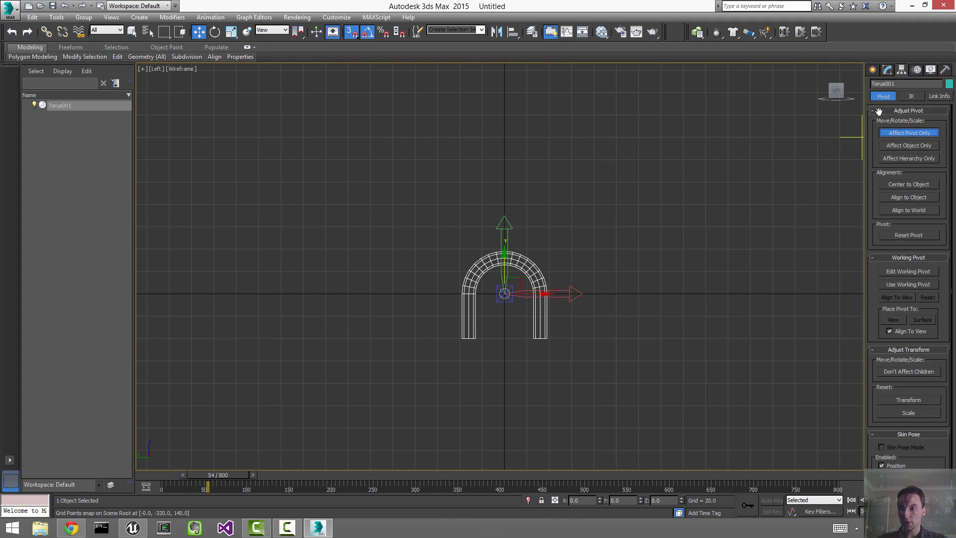
drag(504, 266, 529, 332)
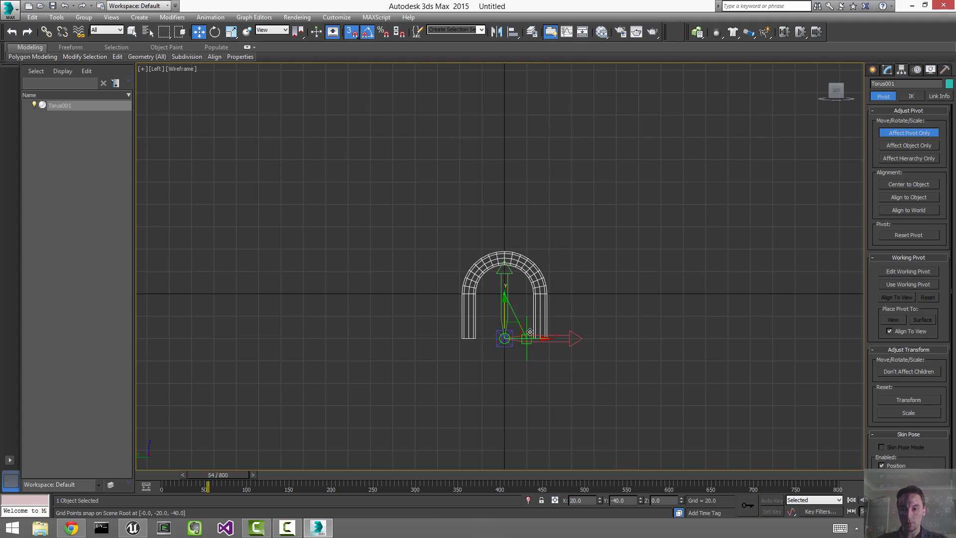
click(890, 133)
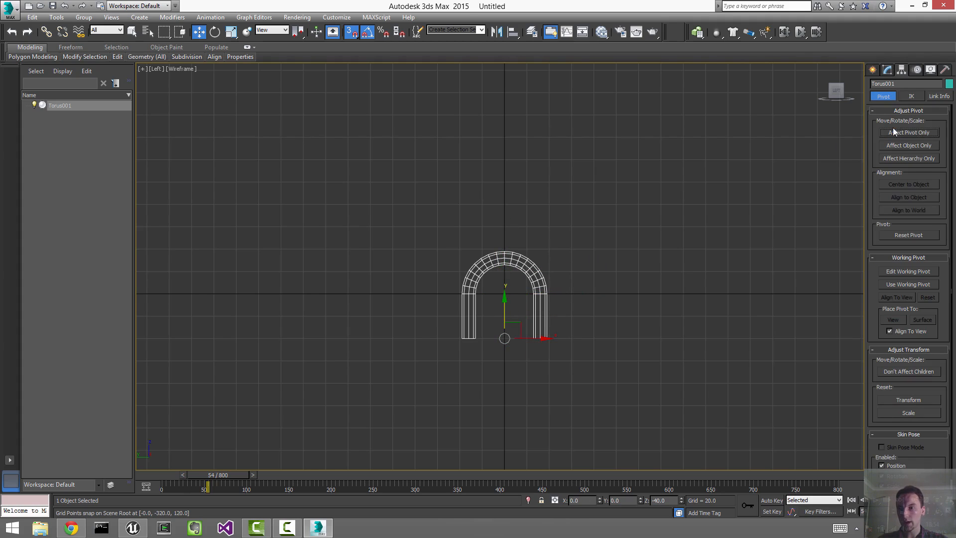
Step: Set the arch's Z position to 0 and deselect it
click(887, 69)
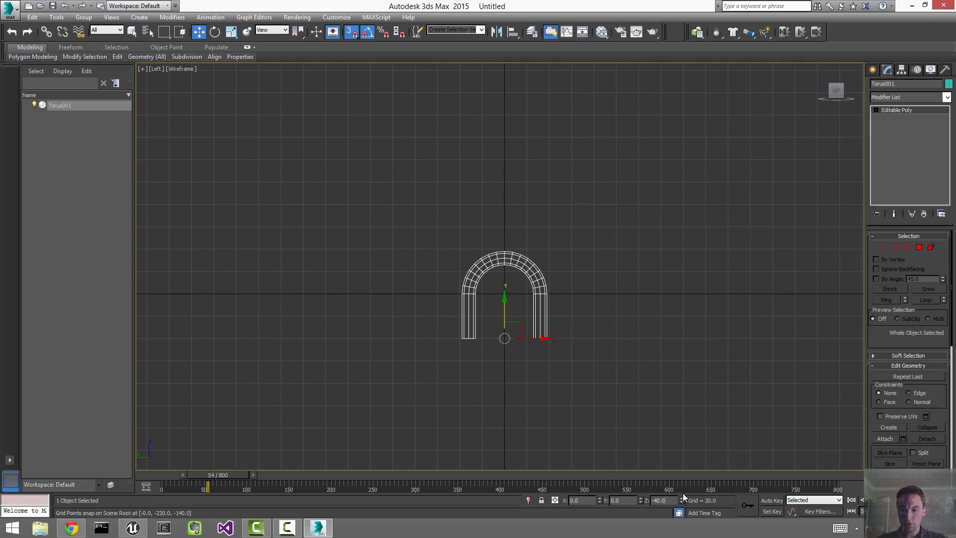
key(Return)
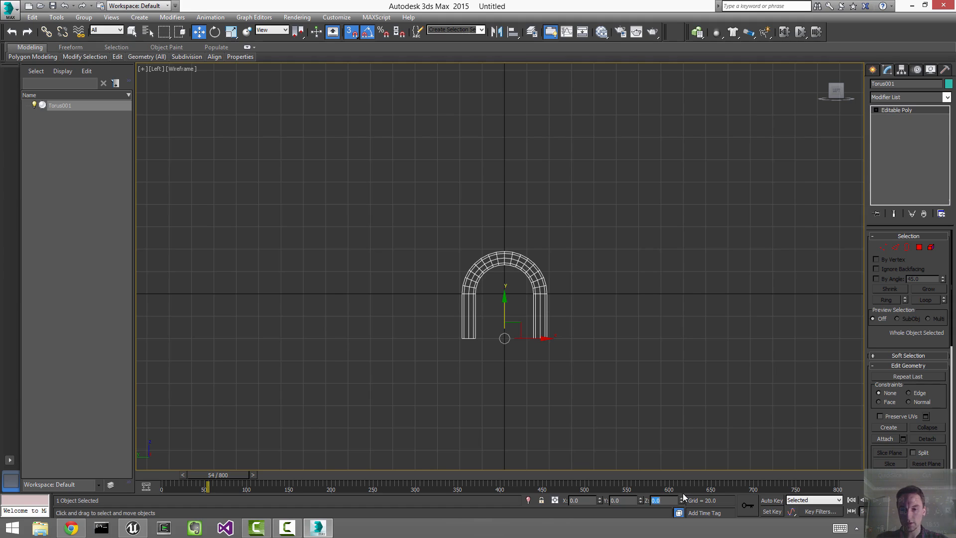
key(Return)
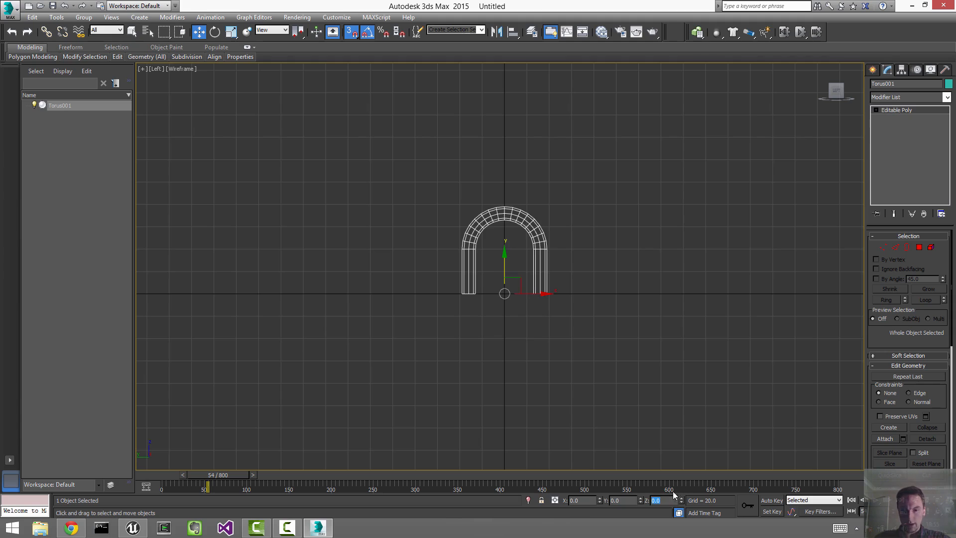
click(617, 256)
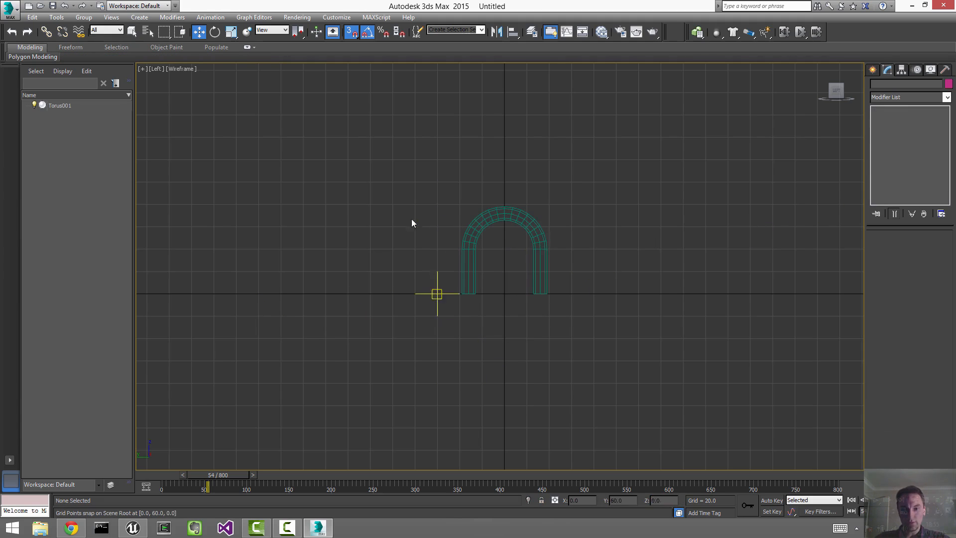
Step: Add a Symmetry modifier mirrored on Y and collapse it into the Editable Poly
drag(438, 175, 549, 278)
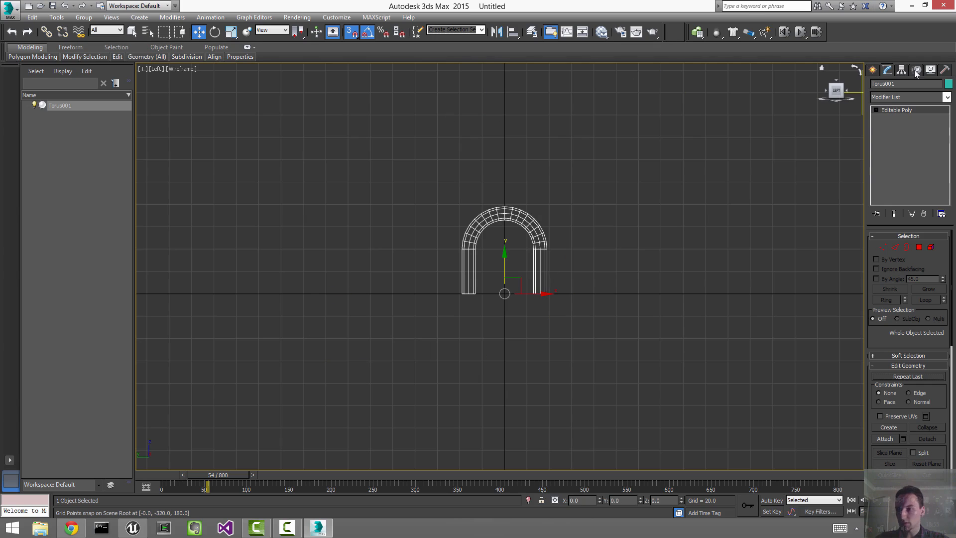
click(903, 97)
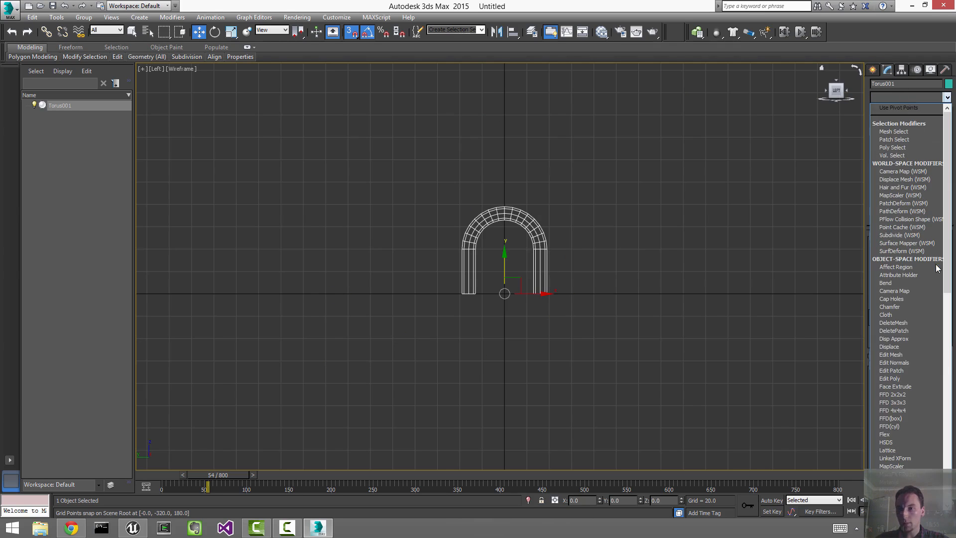
scroll(936, 264, down, 15)
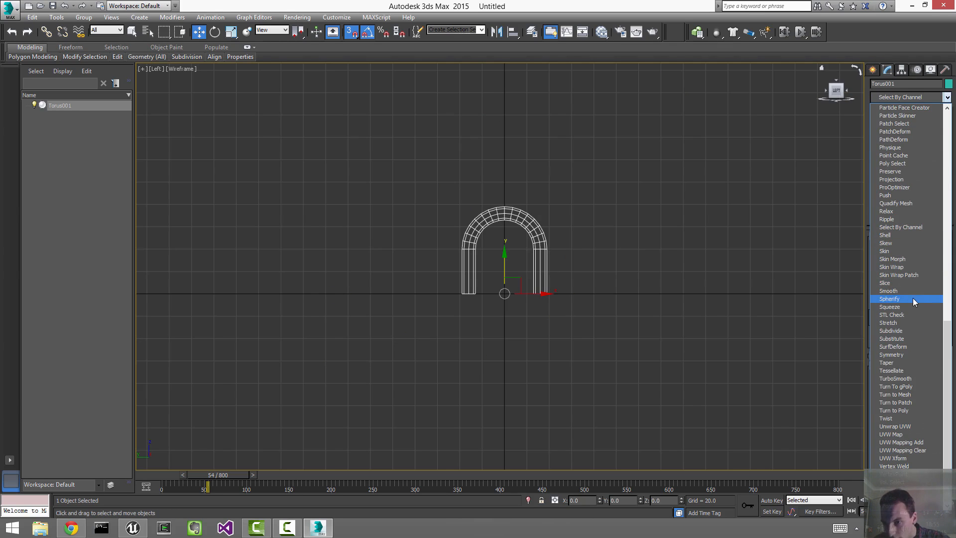
click(916, 355)
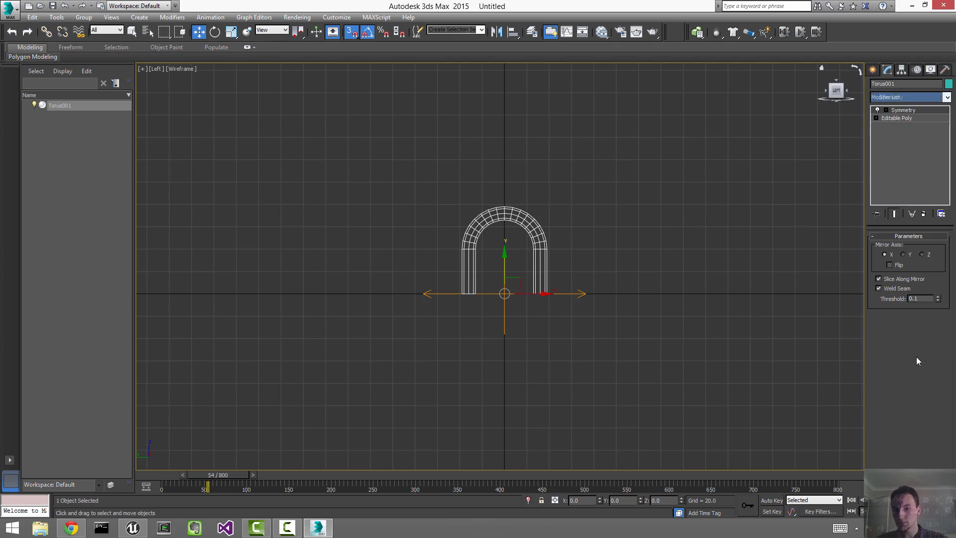
click(903, 255)
right_click(887, 110)
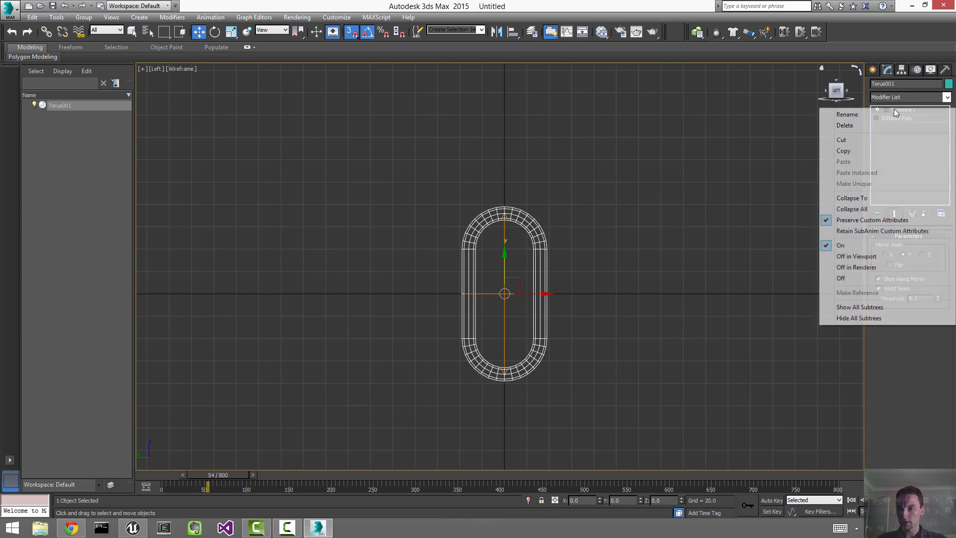
click(872, 197)
Step: Maximize the Perspective view and assign Material #25 to the chain link
click(683, 233)
key(alt+w)
click(346, 214)
key(z)
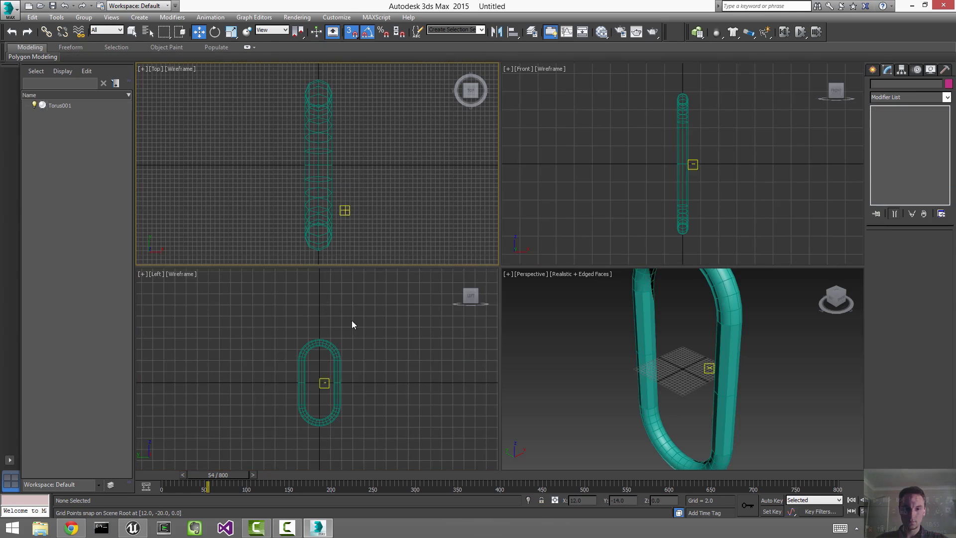
click(352, 322)
key(z)
click(664, 296)
key(alt+w)
scroll(663, 297, down, 2)
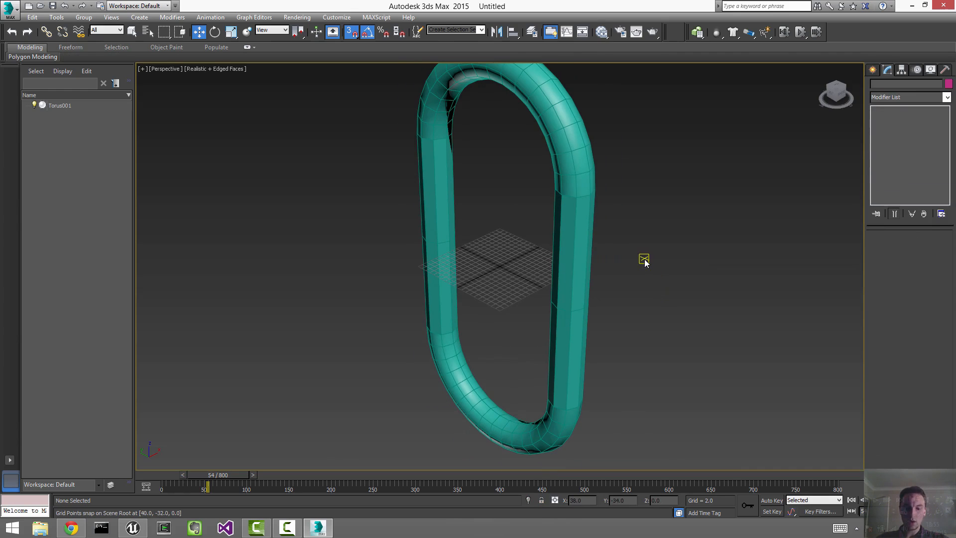
key(m)
click(576, 191)
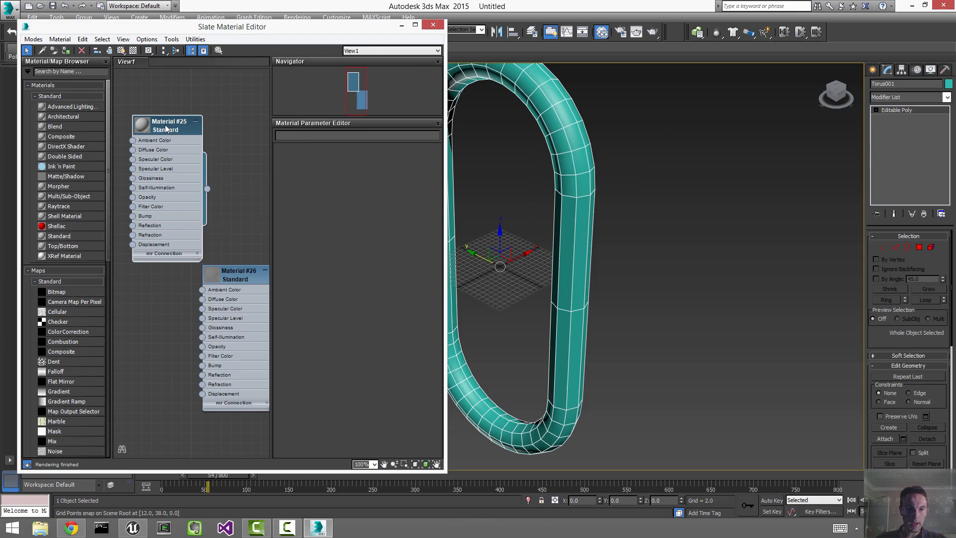
right_click(167, 125)
click(204, 140)
Step: Set the chain link's object colour to black
click(433, 24)
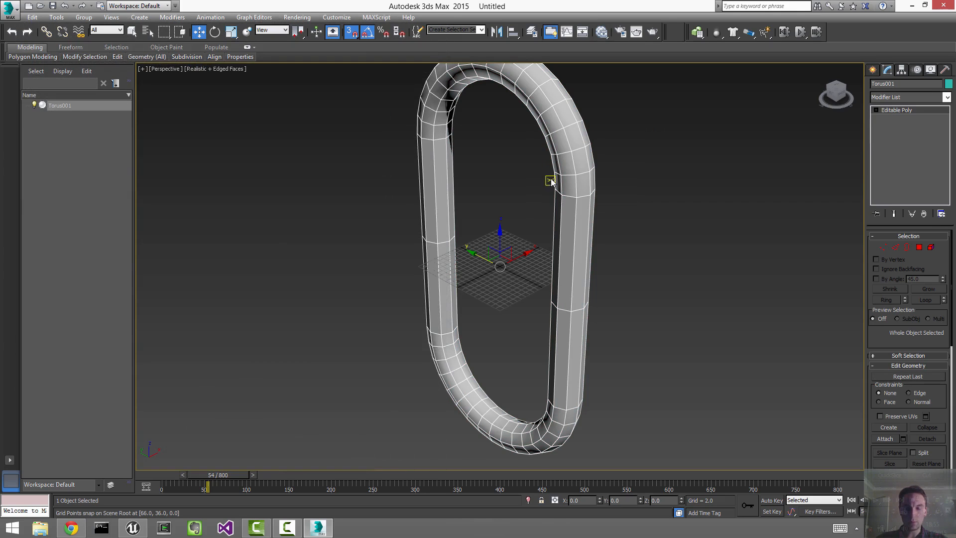
click(553, 252)
alt+middle_drag(553, 253, 560, 241)
key(g)
drag(665, 173, 516, 272)
click(948, 84)
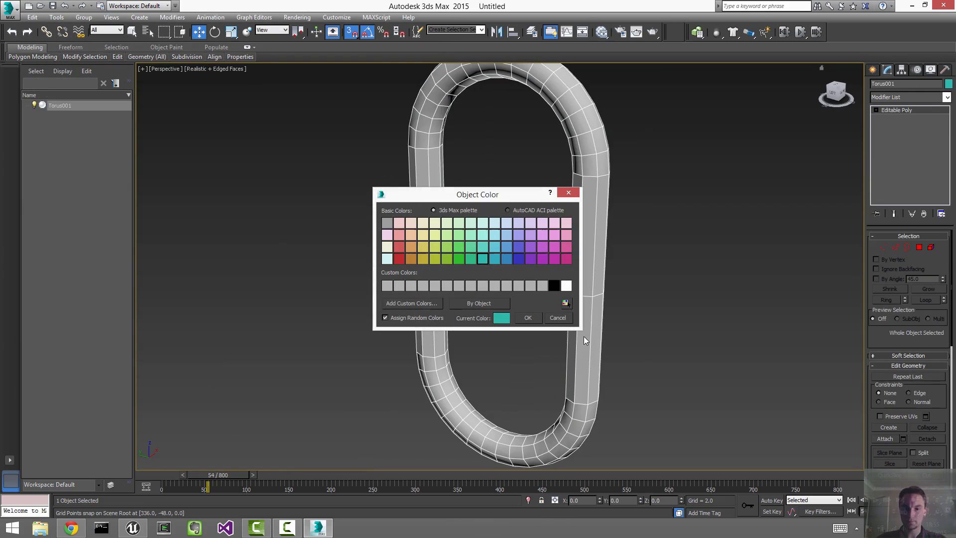
click(553, 286)
click(527, 317)
click(655, 260)
Step: Check all the link's polygons, return to top level, and reselect the link
scroll(650, 262, down, 2)
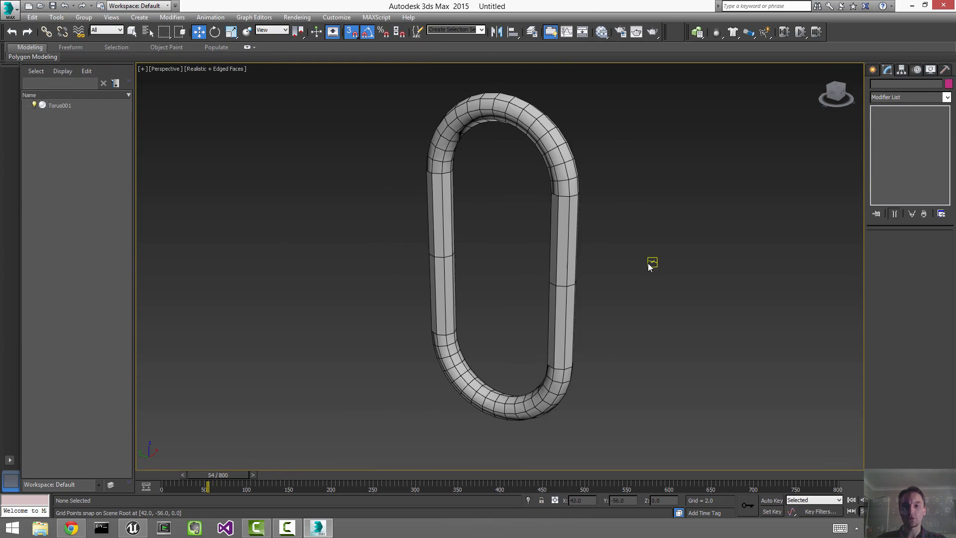
alt+middle_drag(676, 257, 631, 268)
drag(662, 236, 426, 362)
key(4)
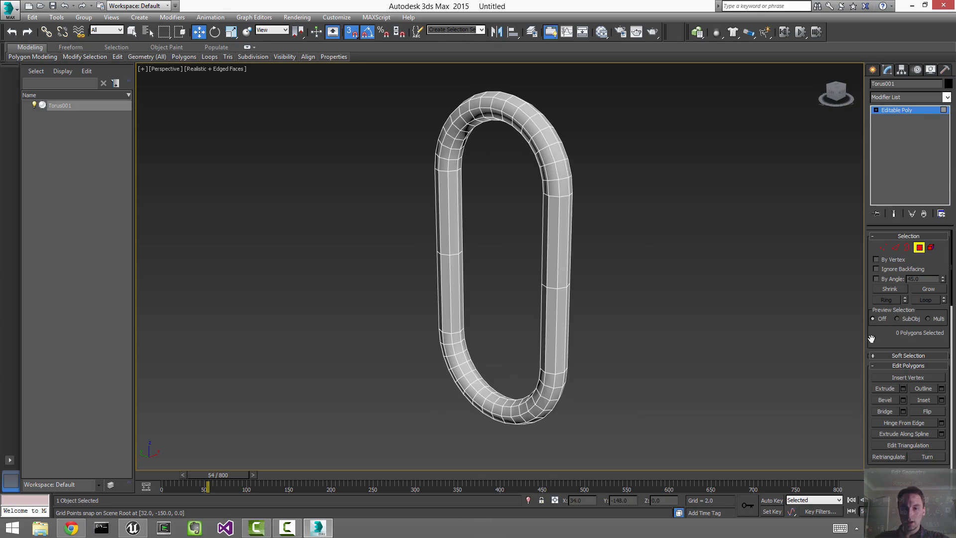
key(ctrl+a)
scroll(936, 338, down, 5)
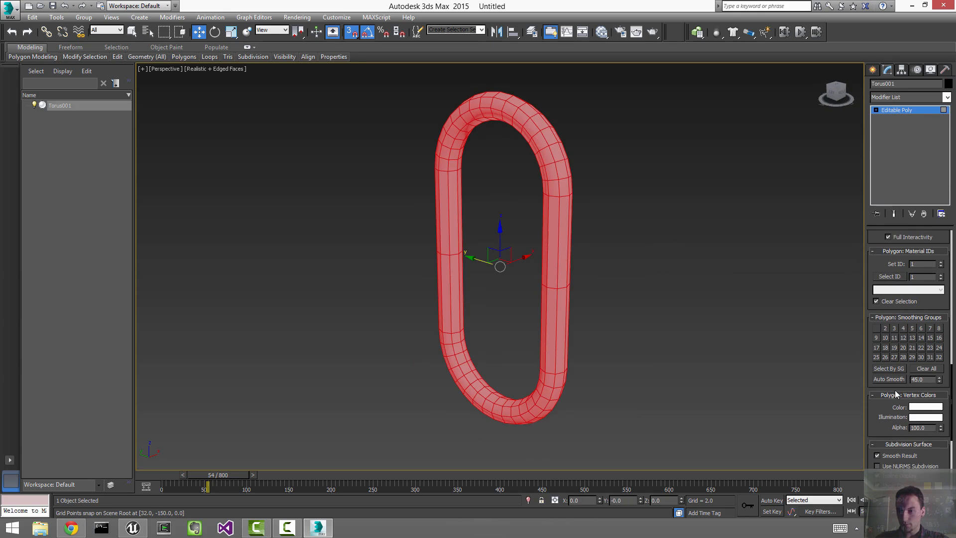
click(496, 309)
right_click(565, 269)
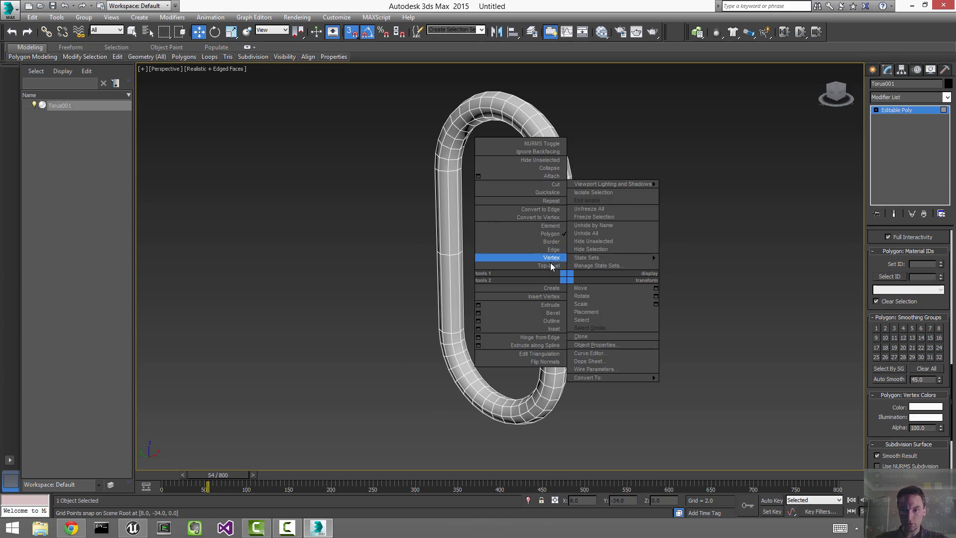
click(525, 270)
click(648, 257)
alt+middle_drag(648, 255, 700, 266)
click(559, 284)
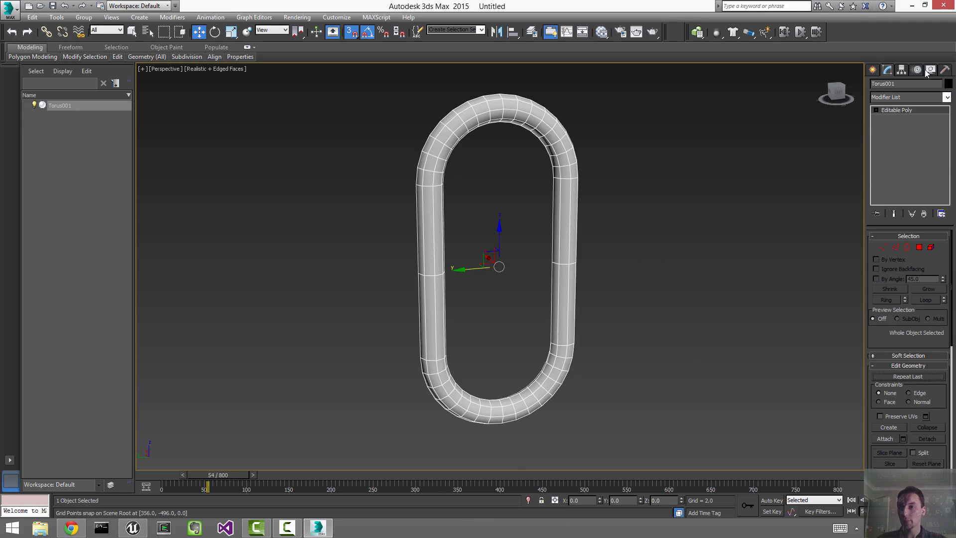
double_click(896, 83)
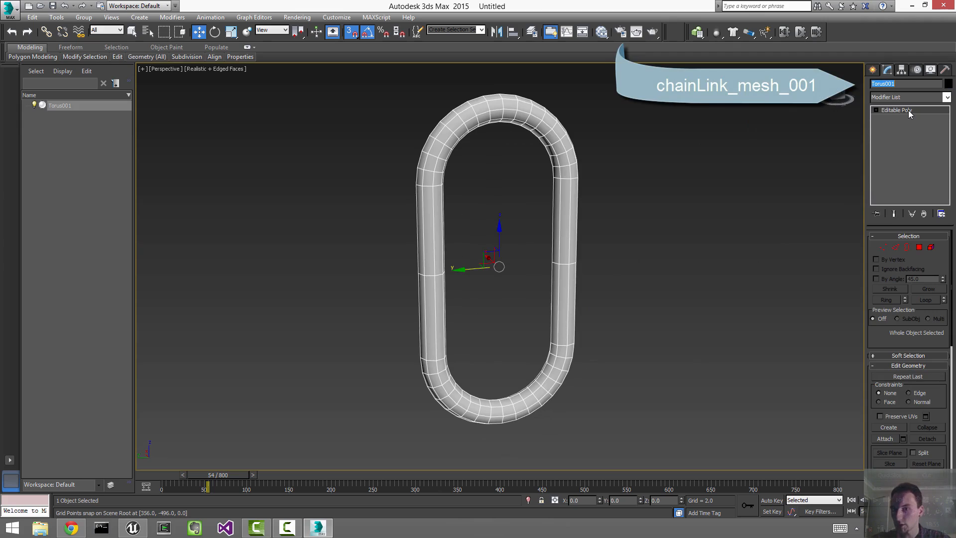
Step: Rename Torus001 to chainLink_mesh_001 and restore the four-viewport layout
text(chainLinkl_mesh_)
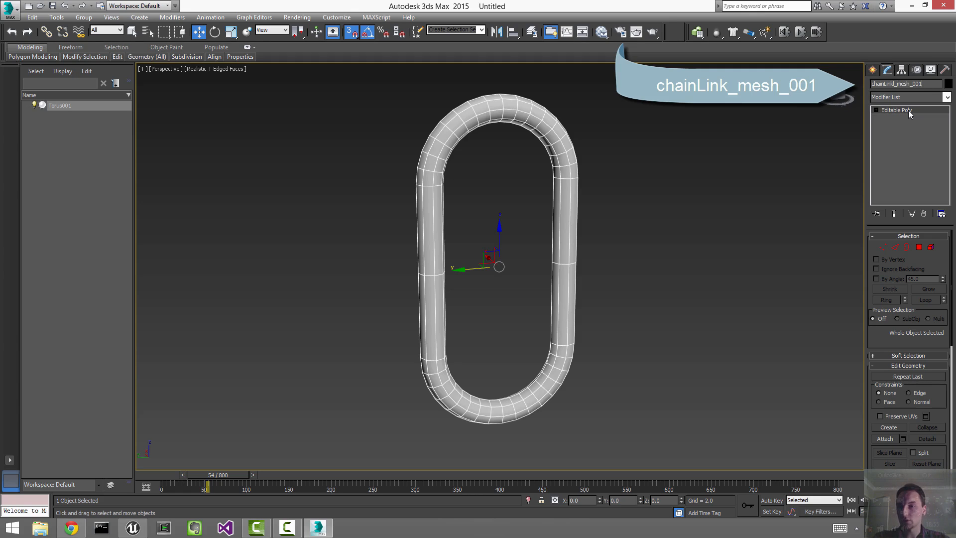
key(Return)
click(784, 204)
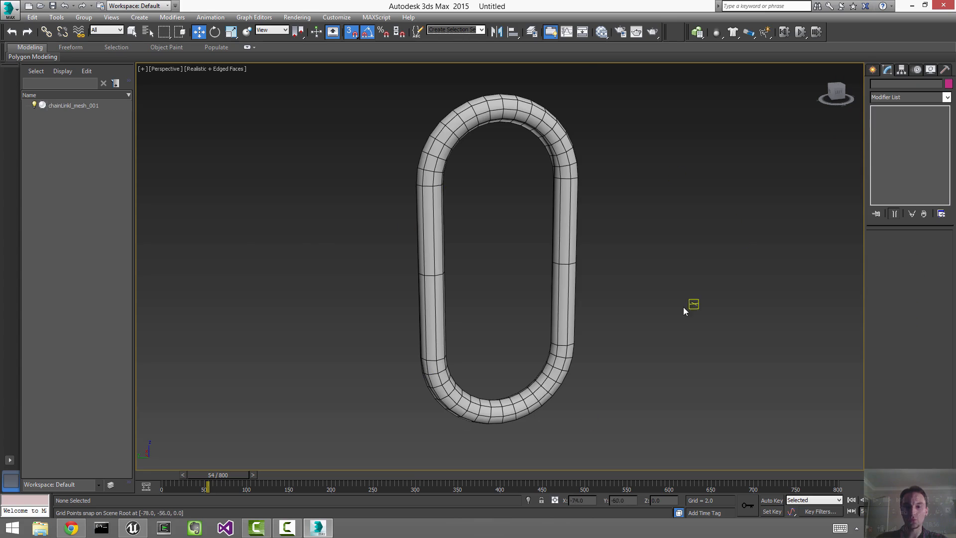
key(alt+w)
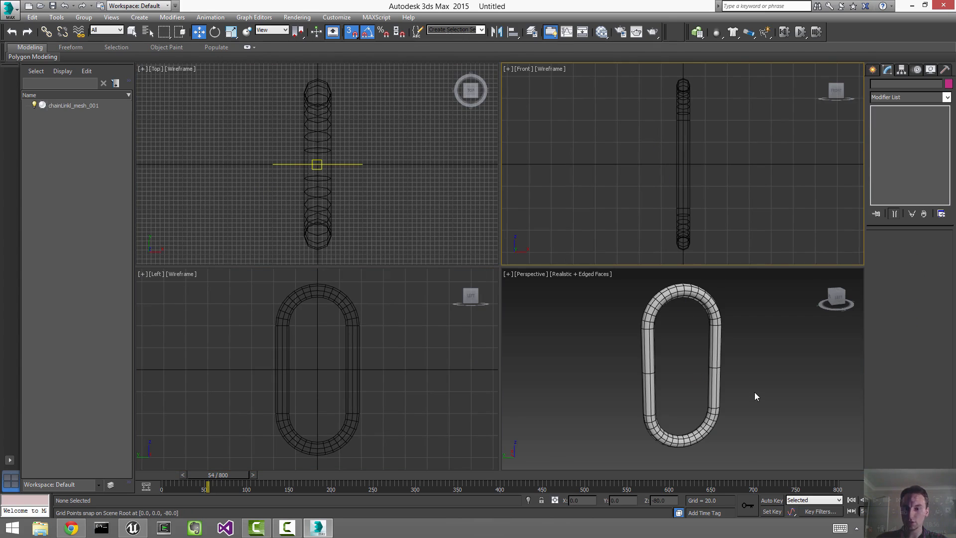
Step: Maximize the Left viewport
click(445, 313)
key(alt+w)
scroll(543, 331, down, 6)
scroll(544, 331, up, 4)
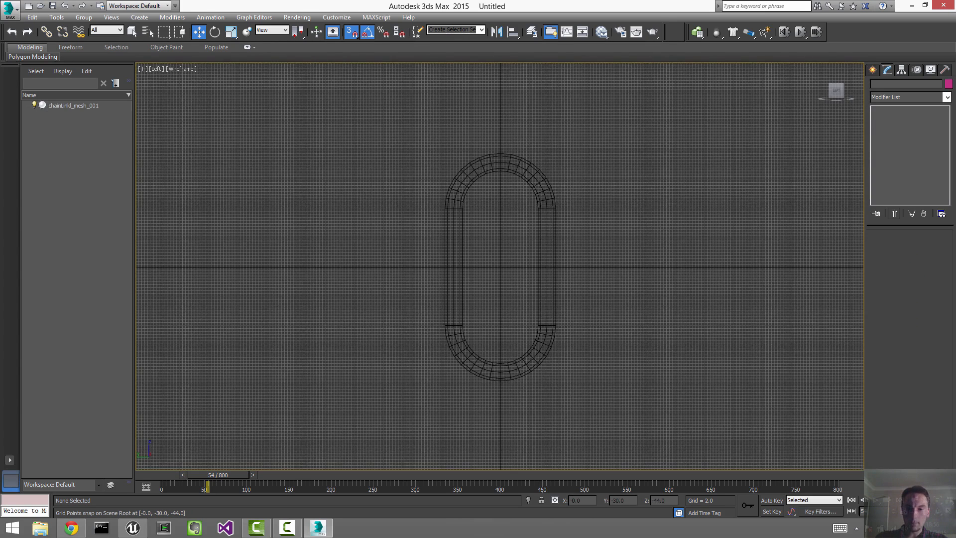
scroll(562, 311, down, 3)
scroll(563, 314, up, 2)
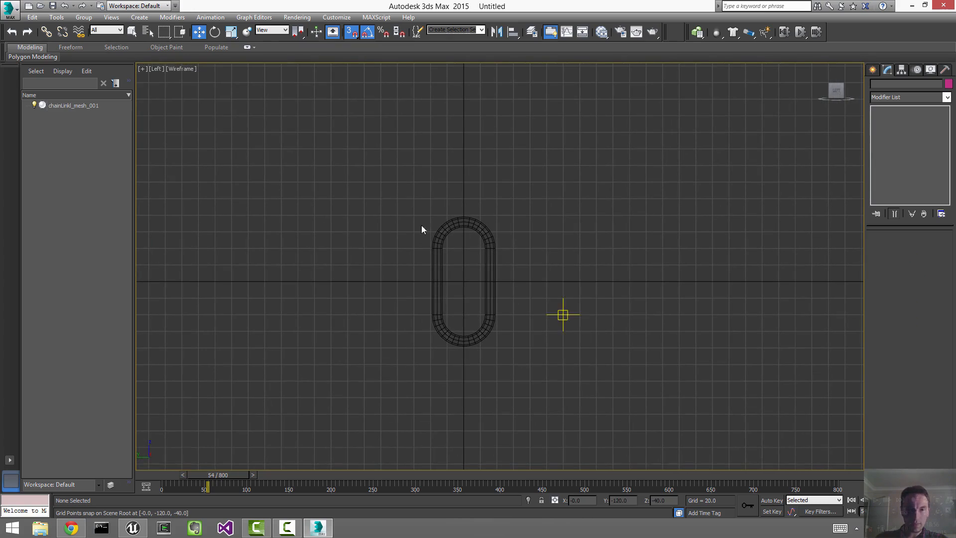
Step: Save the scene as chainLink.max in the desktop tut_chainLink folder
click(9, 8)
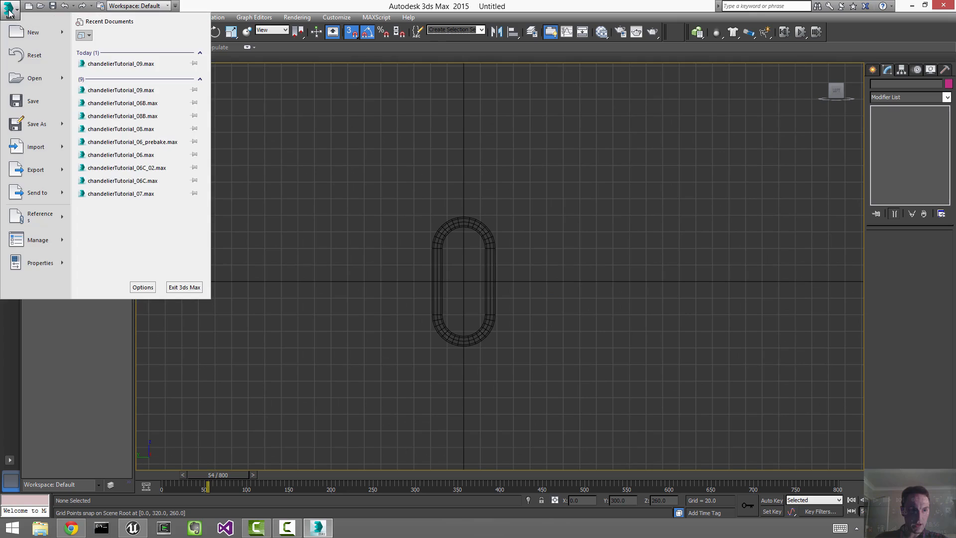
click(44, 122)
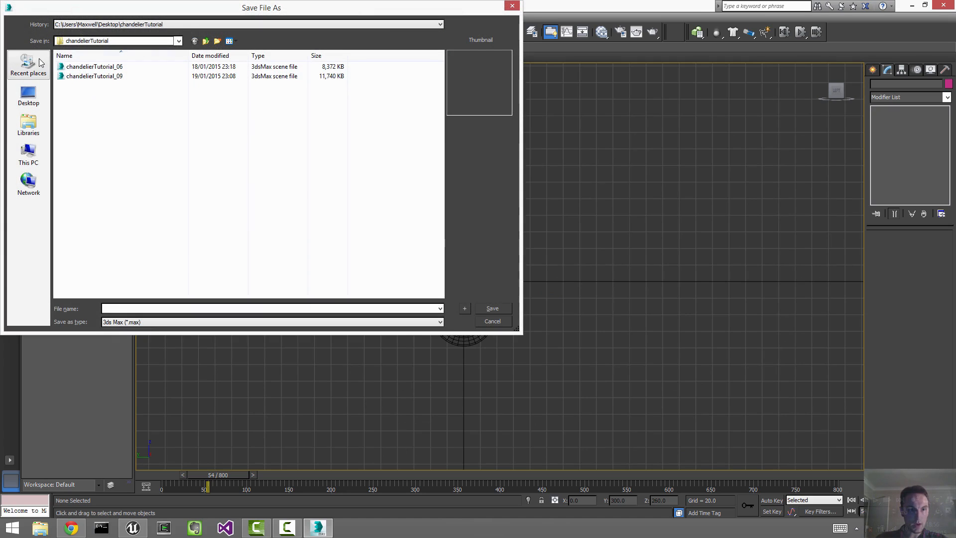
click(35, 103)
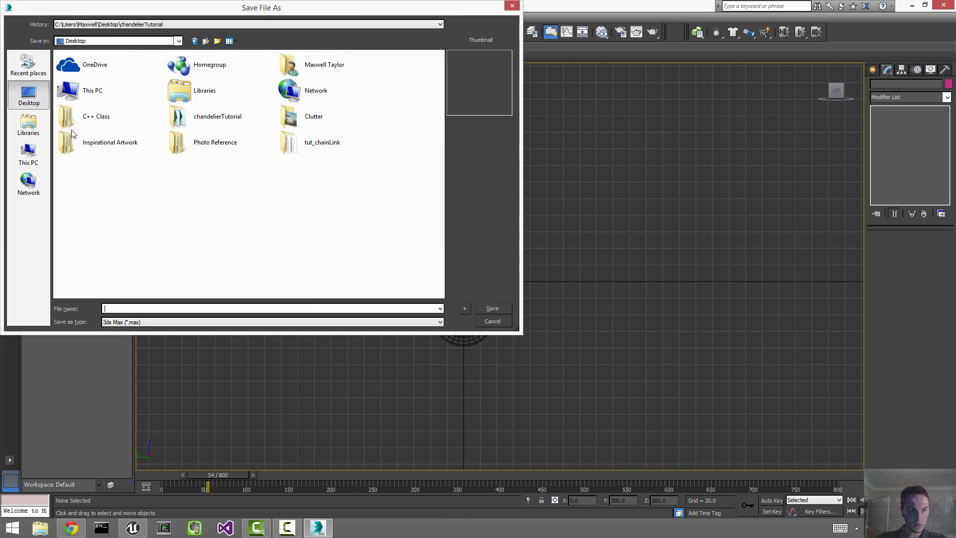
double_click(334, 142)
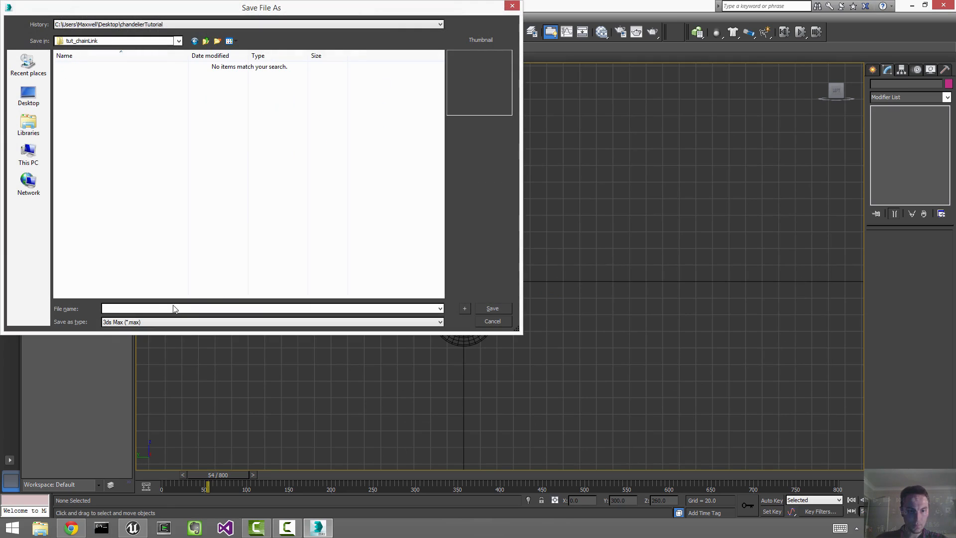
text(chainLink)
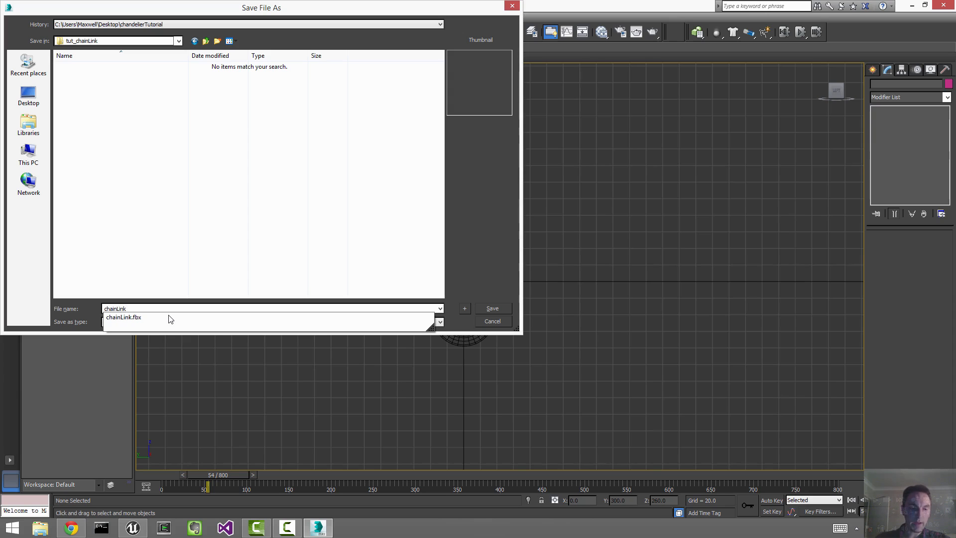
click(155, 239)
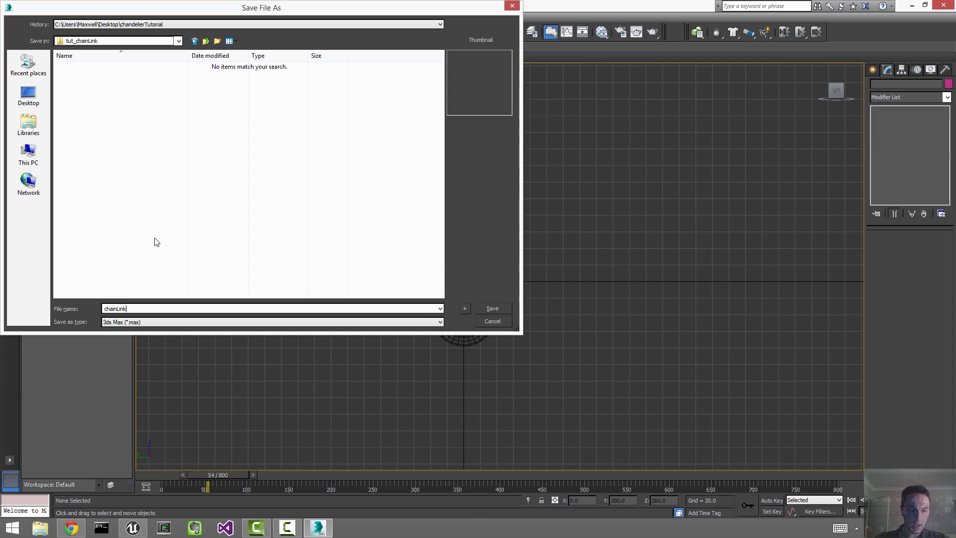
click(491, 308)
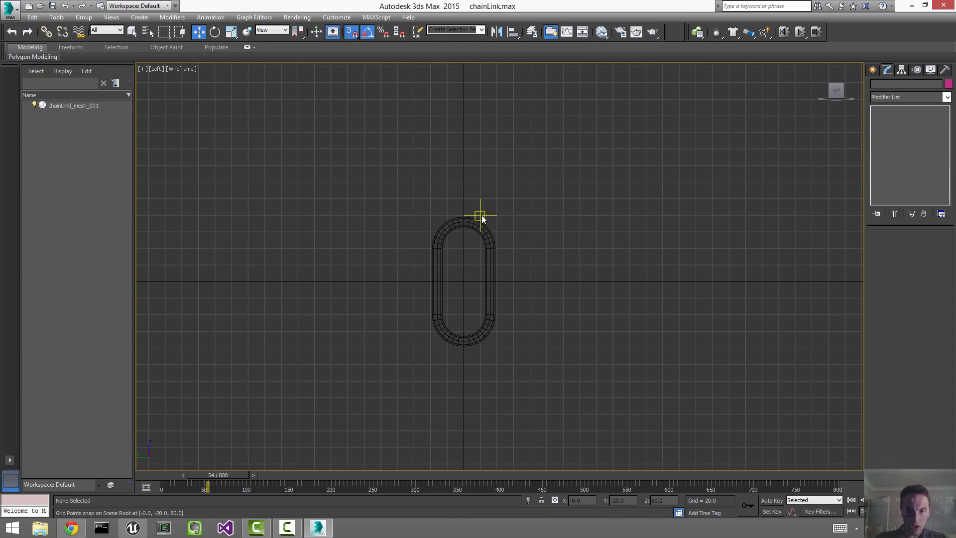
click(5, 15)
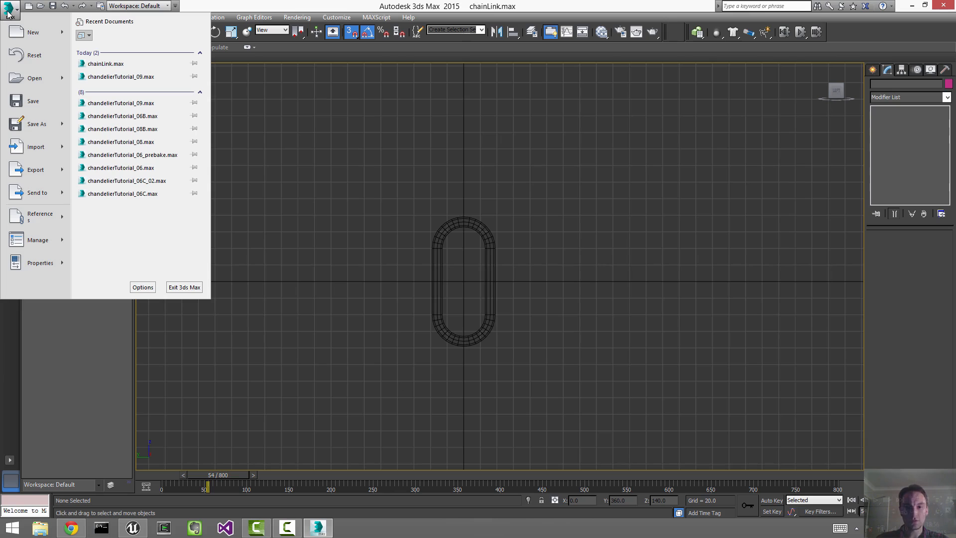
click(121, 77)
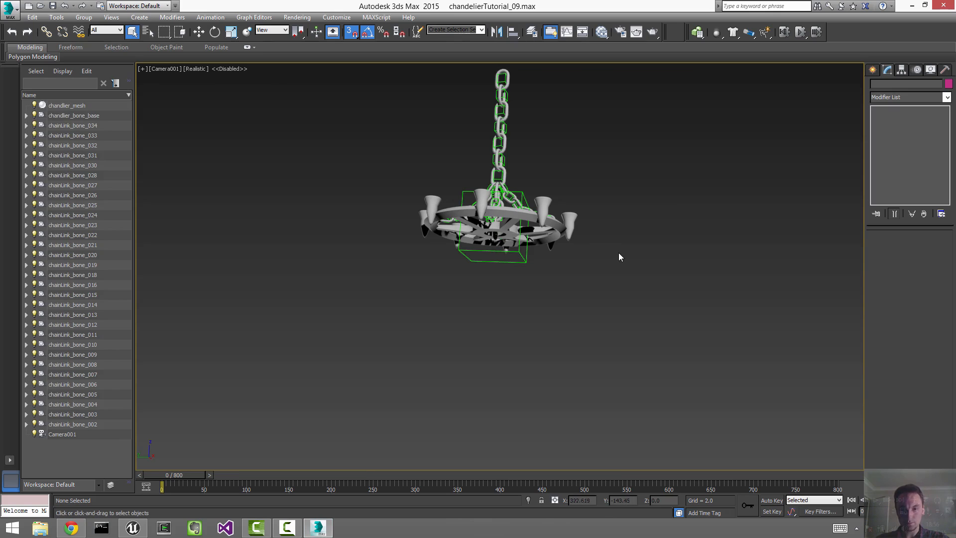
key(F4)
key(/)
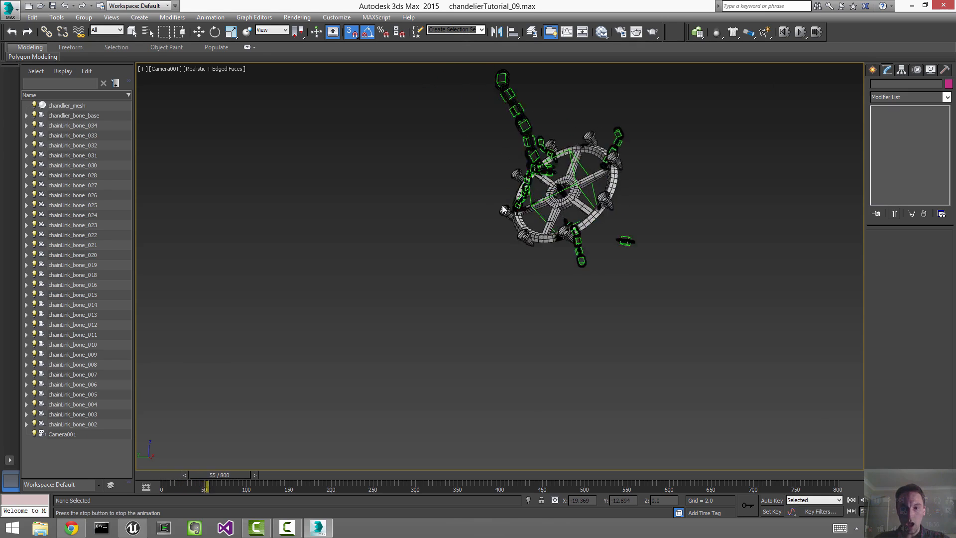
key(shift+g)
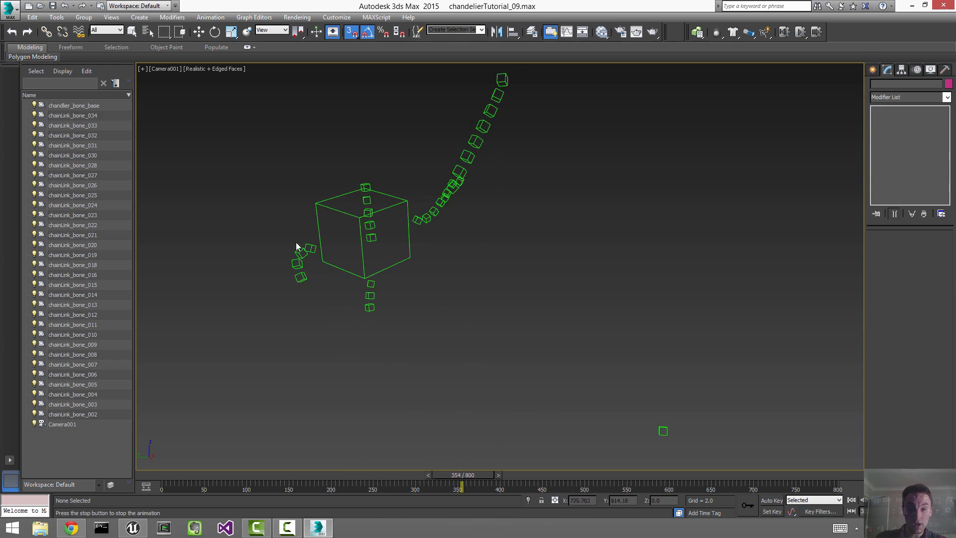
key(shift+g)
key(shift+h)
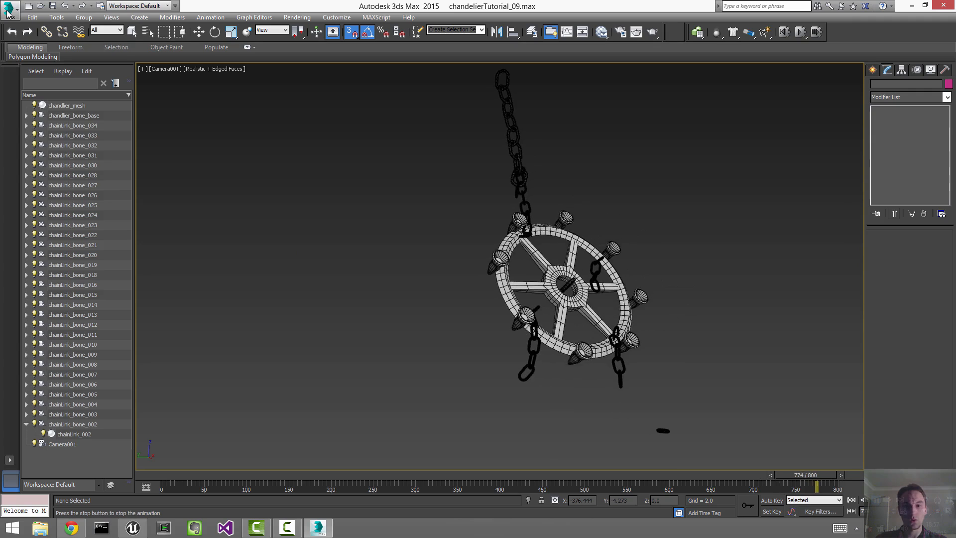
click(8, 8)
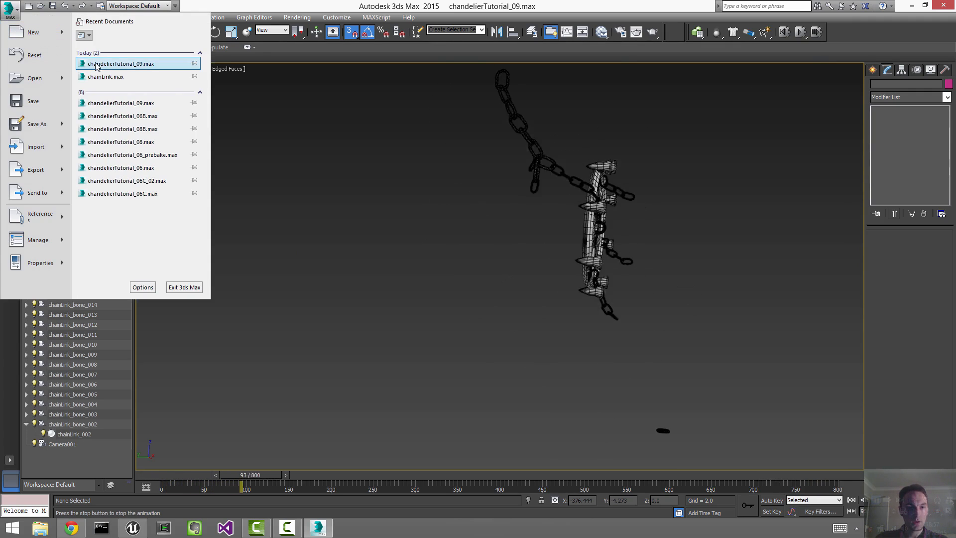
click(105, 76)
Step: Load chainLink.max without saving the chandelier, and frame the chain link in the side view
click(472, 278)
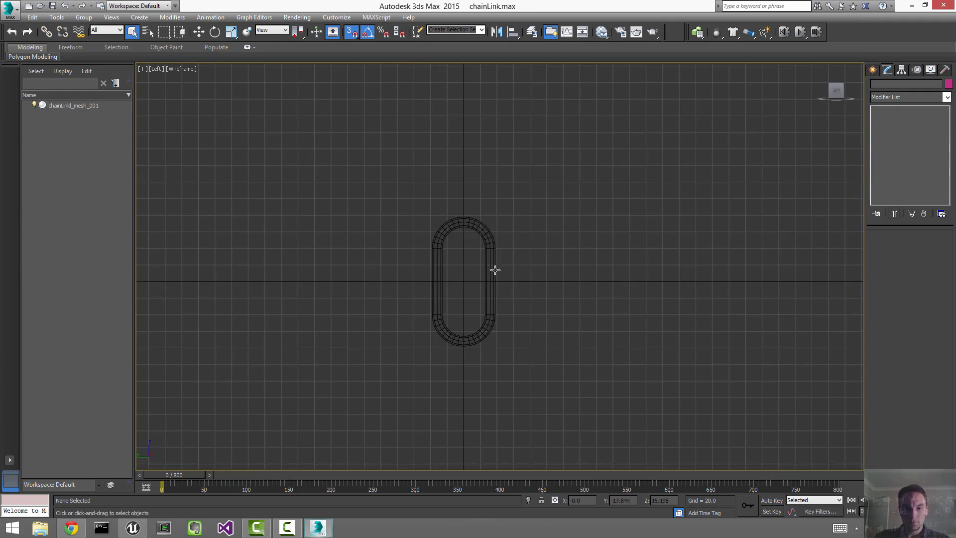
scroll(500, 267, up, 3)
middle_drag(502, 269, 530, 235)
scroll(579, 243, down, 2)
Step: Create a Dummy helper box at the origin in the Left view, centred in the link
click(873, 70)
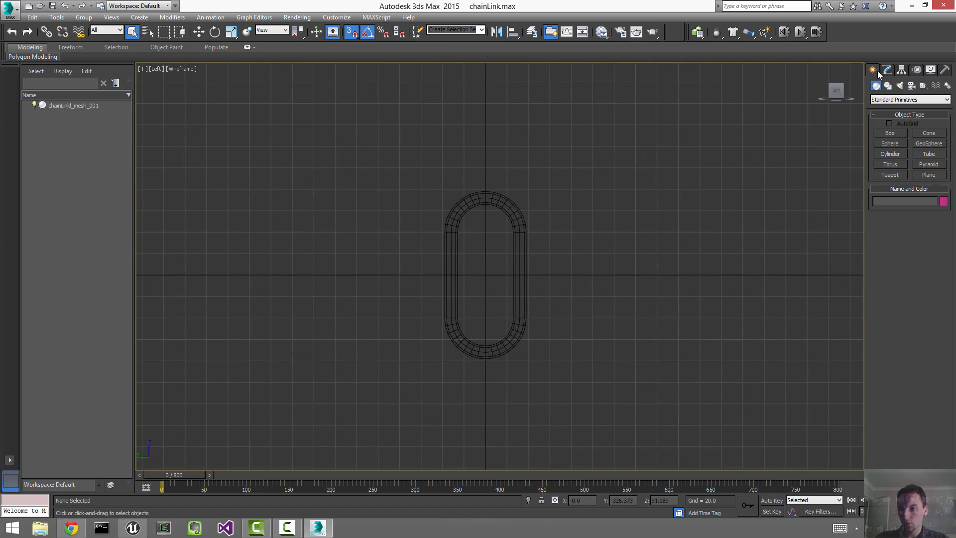
click(923, 86)
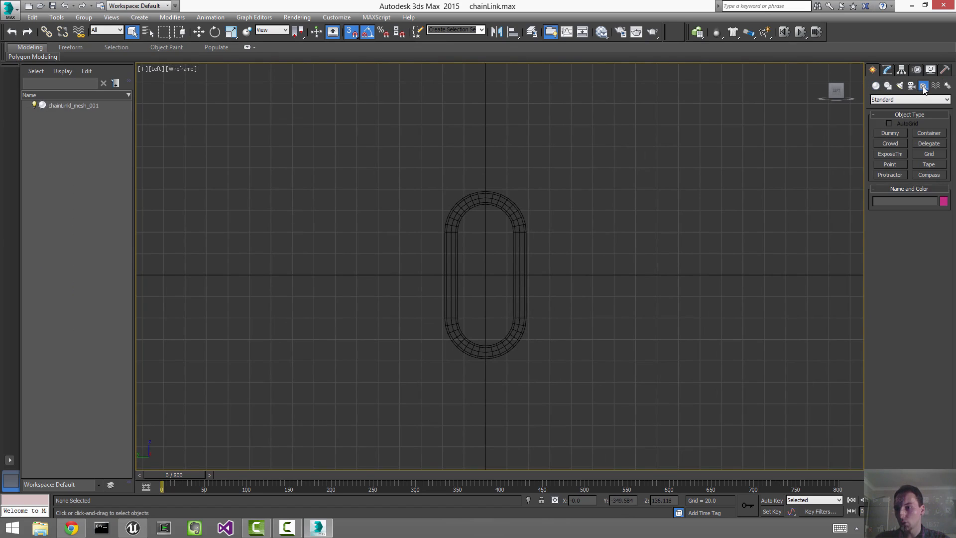
click(894, 136)
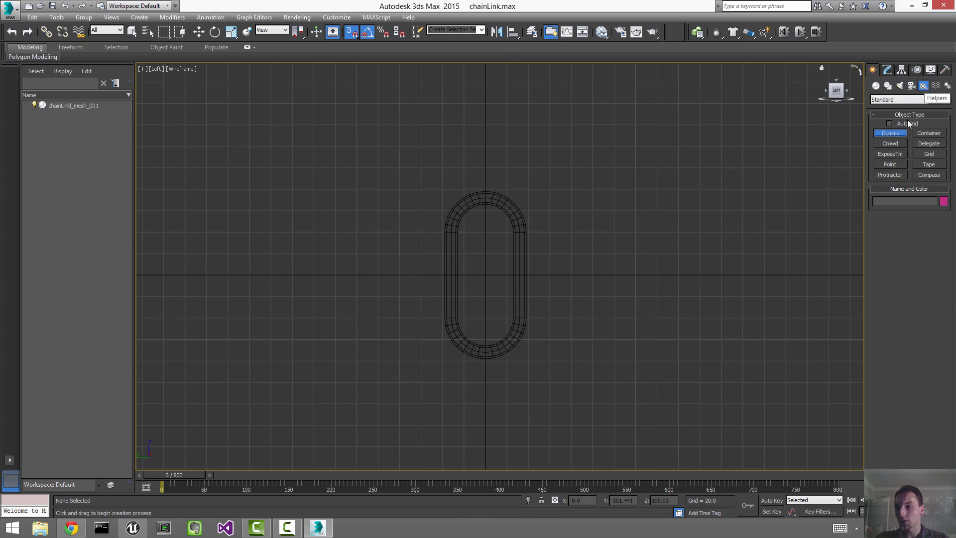
drag(486, 274, 501, 246)
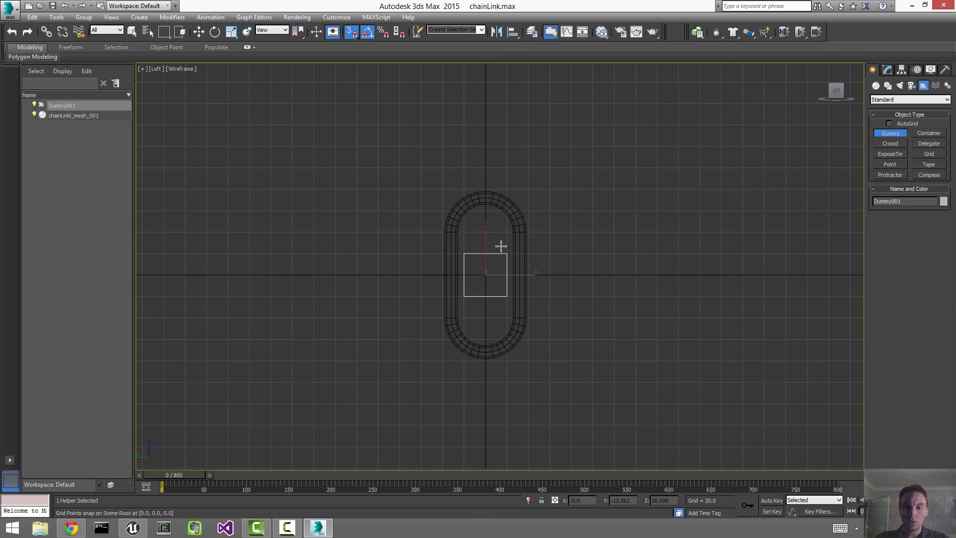
key(w)
scroll(498, 271, down, 1)
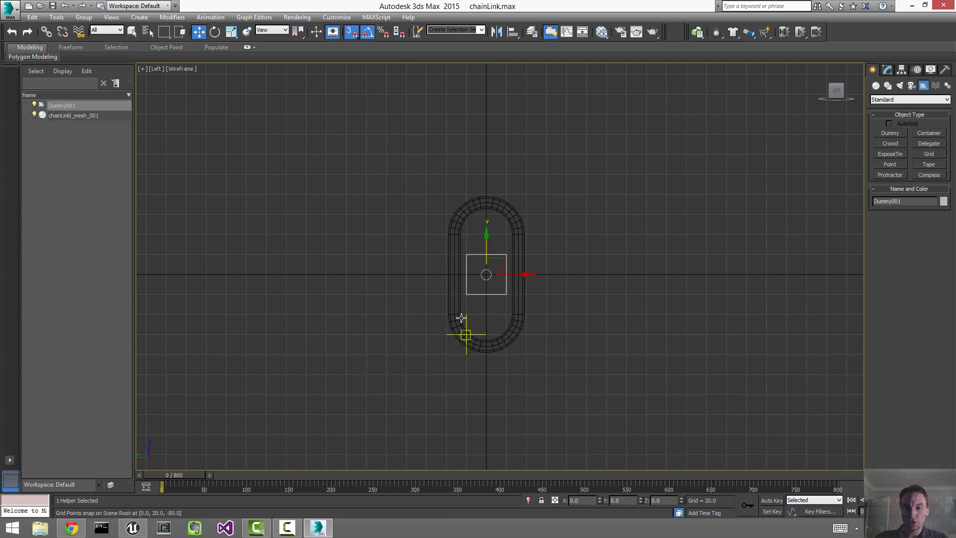
Step: Select the Dummy helper inside the chain link
click(457, 226)
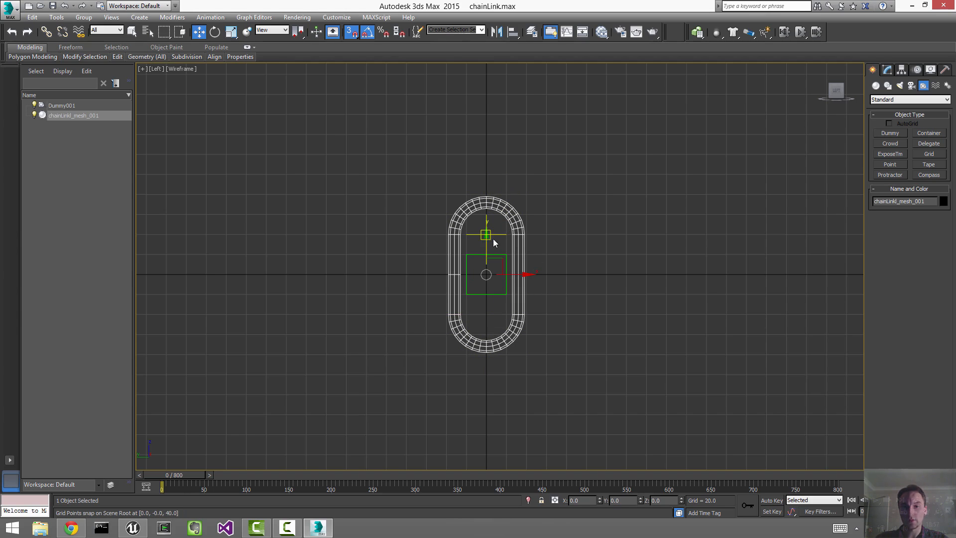
drag(500, 277, 500, 277)
click(458, 239)
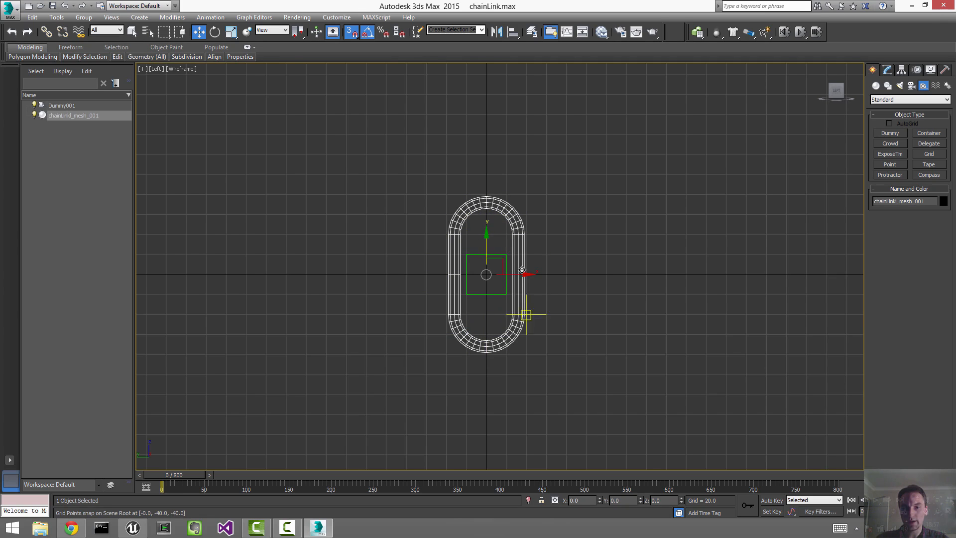
click(498, 282)
Step: Maximize the Perspective viewport and orbit slightly to see the link and Dummy
key(alt+w)
right_click(646, 321)
key(alt+w)
alt+middle_drag(544, 292, 549, 294)
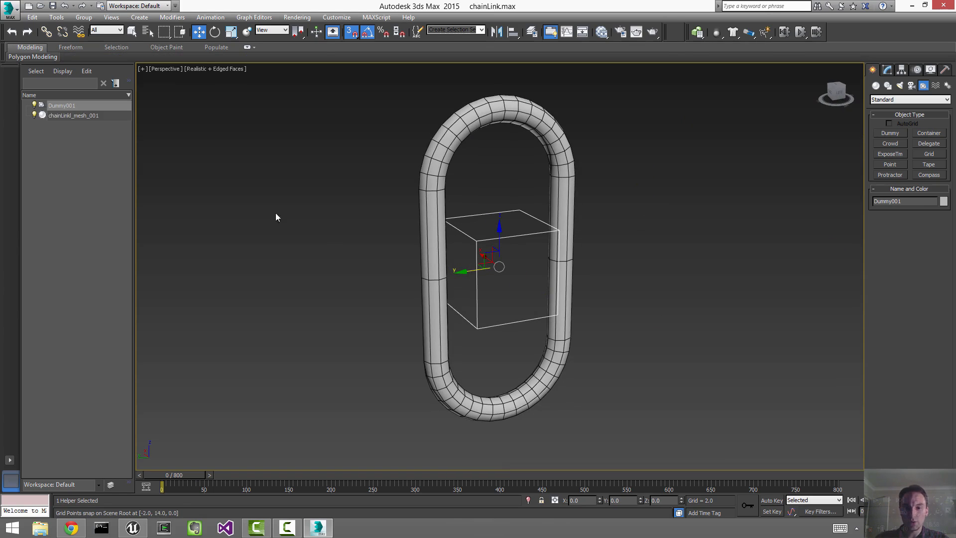
Step: Rename the Dummy to chainLink_bone_001
click(887, 70)
click(904, 84)
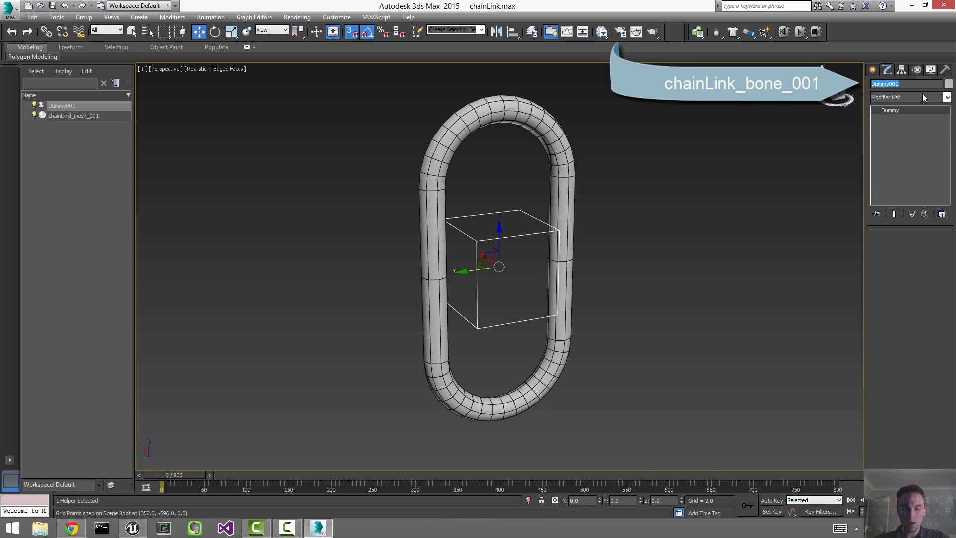
text(chainLink_bone_)
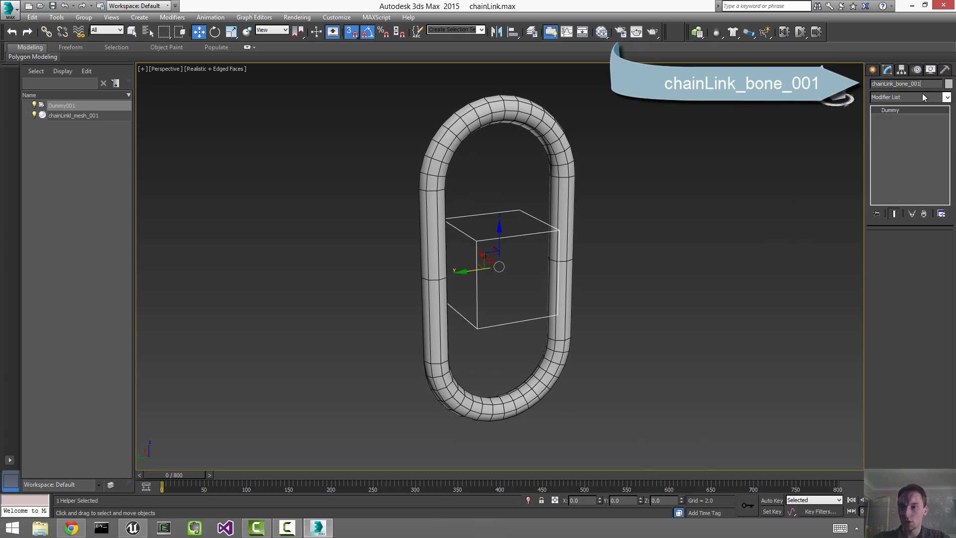
key(Return)
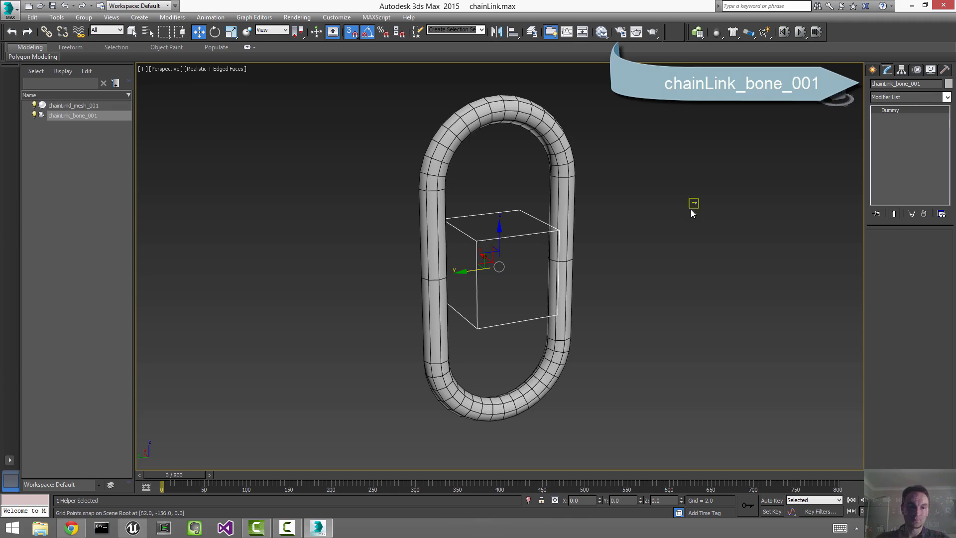
Step: Nest the link mesh under chainLink_bone_001 in the scene list, then unlink it again
click(721, 204)
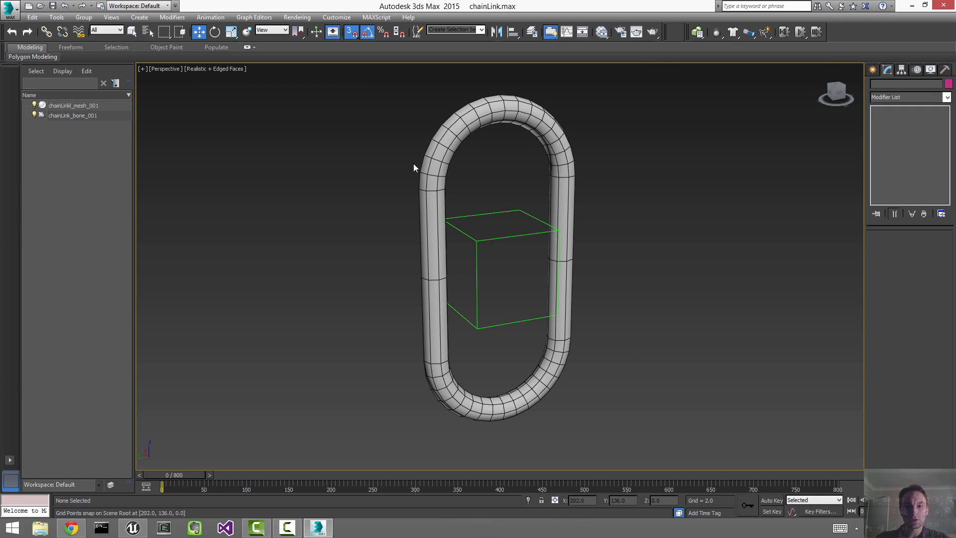
click(482, 99)
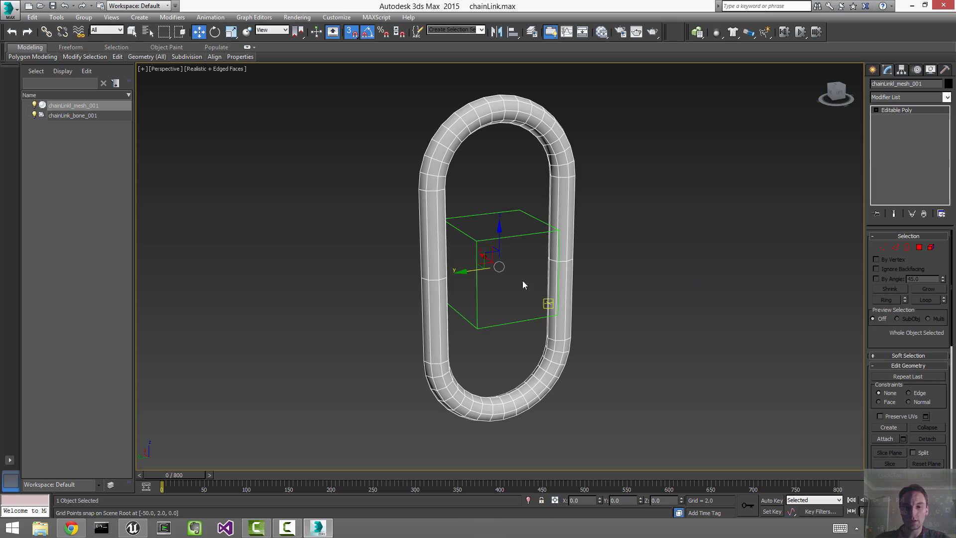
click(477, 241)
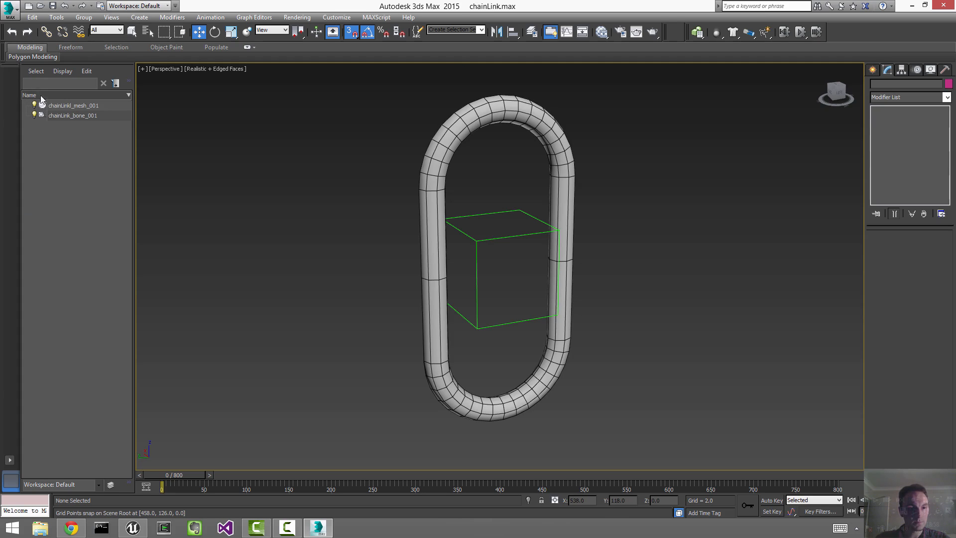
click(46, 107)
drag(46, 108, 43, 115)
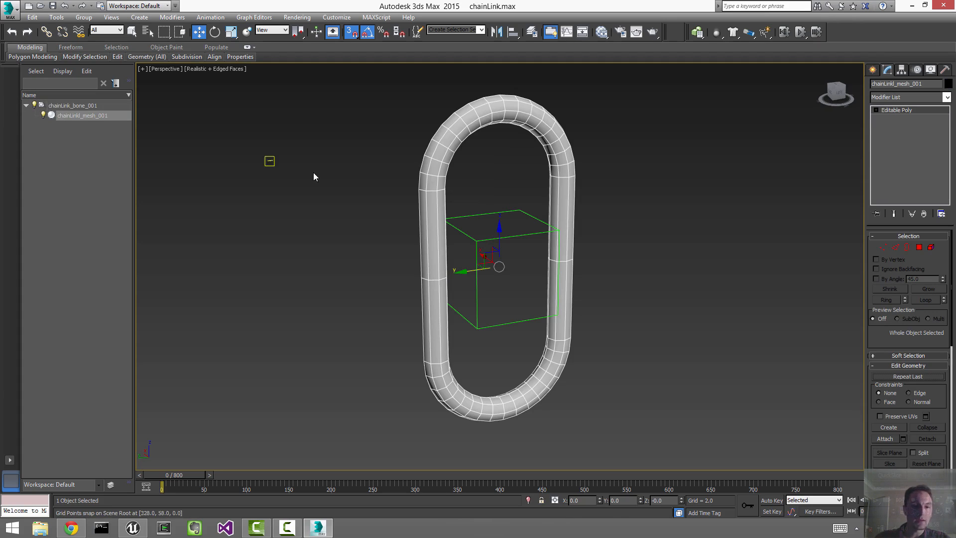
drag(272, 155, 507, 283)
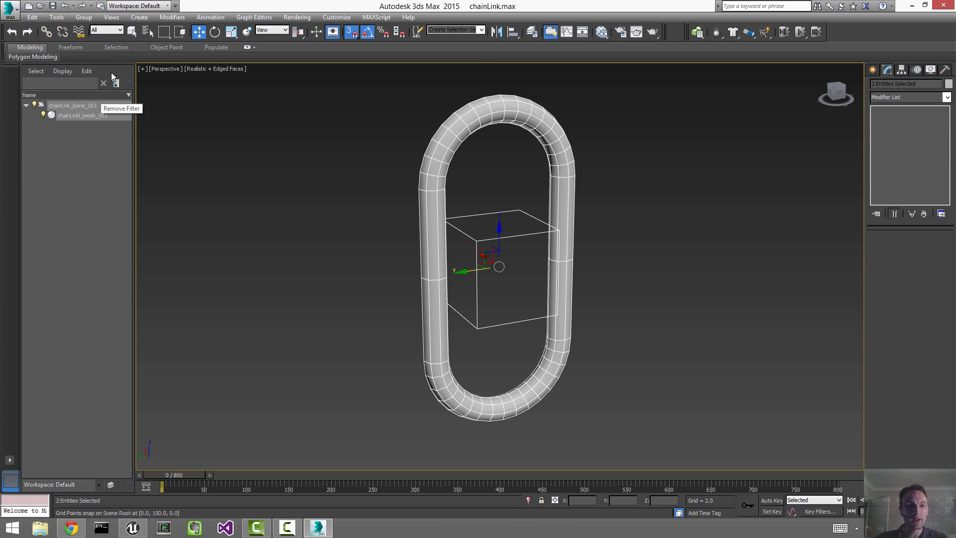
click(62, 32)
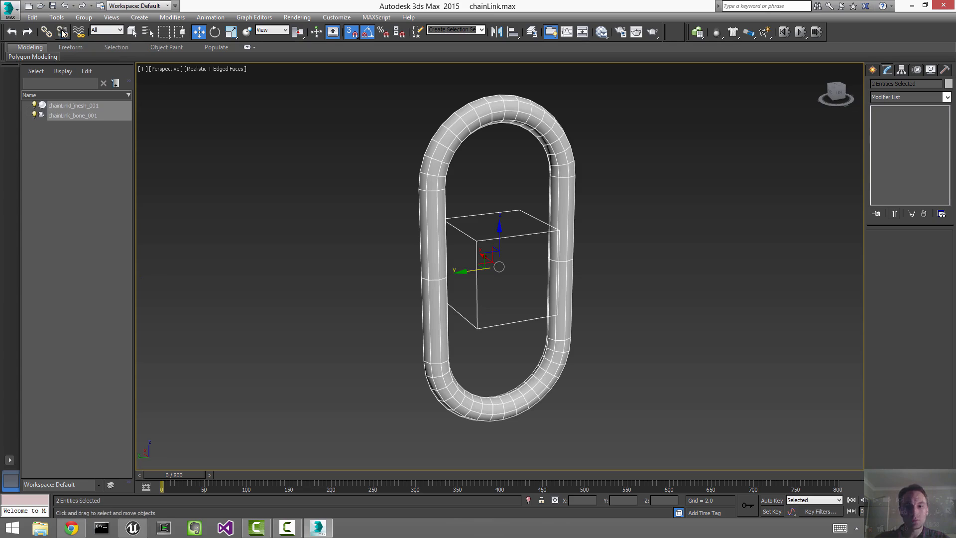
click(697, 215)
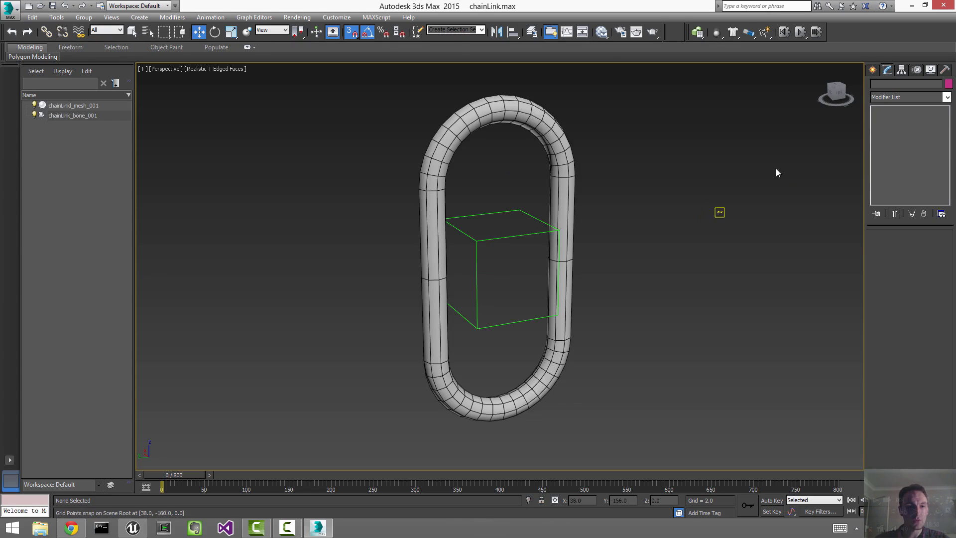
Step: Link chainLinkl_mesh_001 to chainLink_bone_001 with Select and Link
click(44, 32)
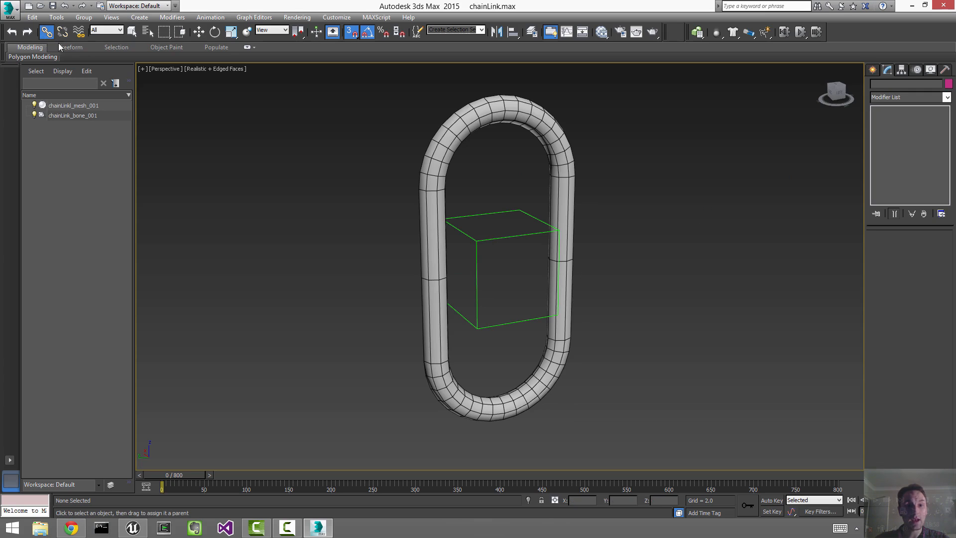
click(510, 112)
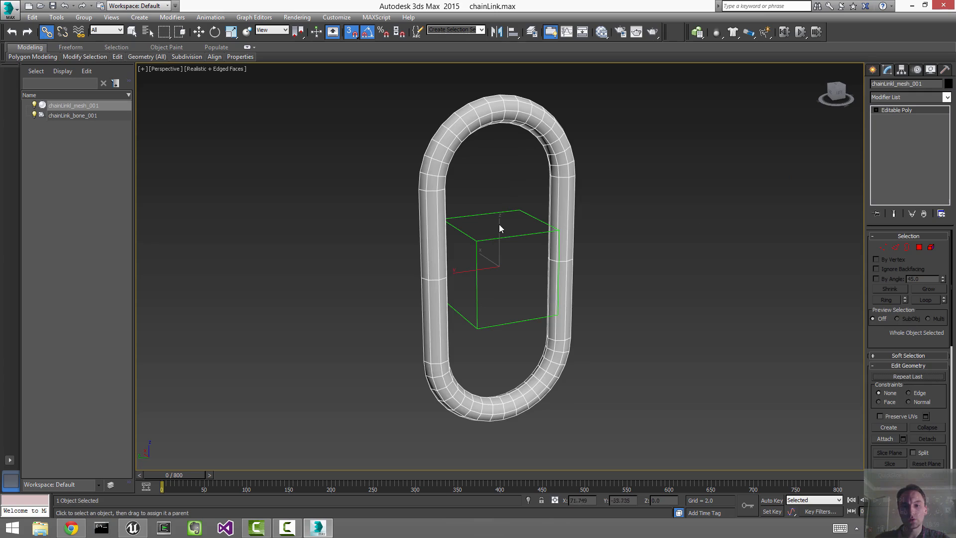
drag(500, 212, 501, 213)
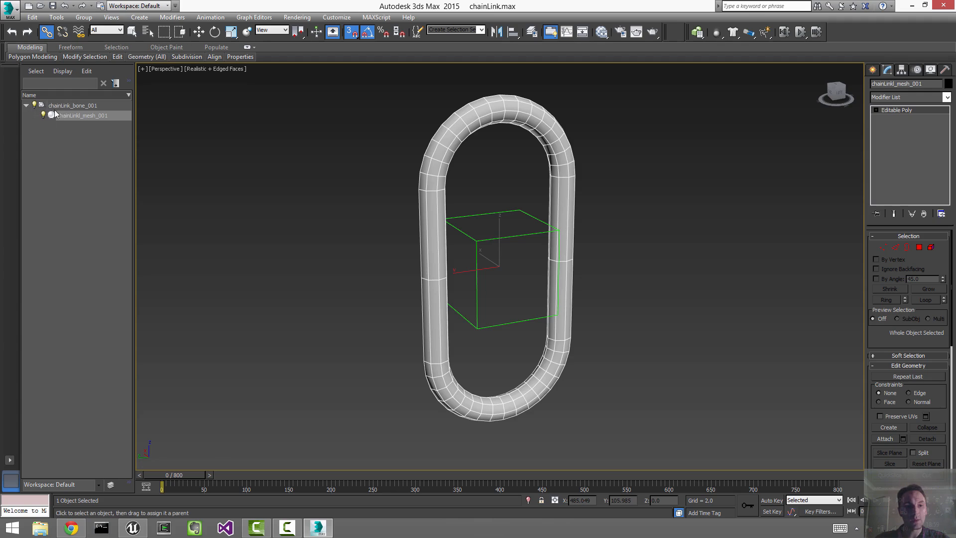
Step: With snapping off, move the bone to check that the link follows
key(w)
click(362, 232)
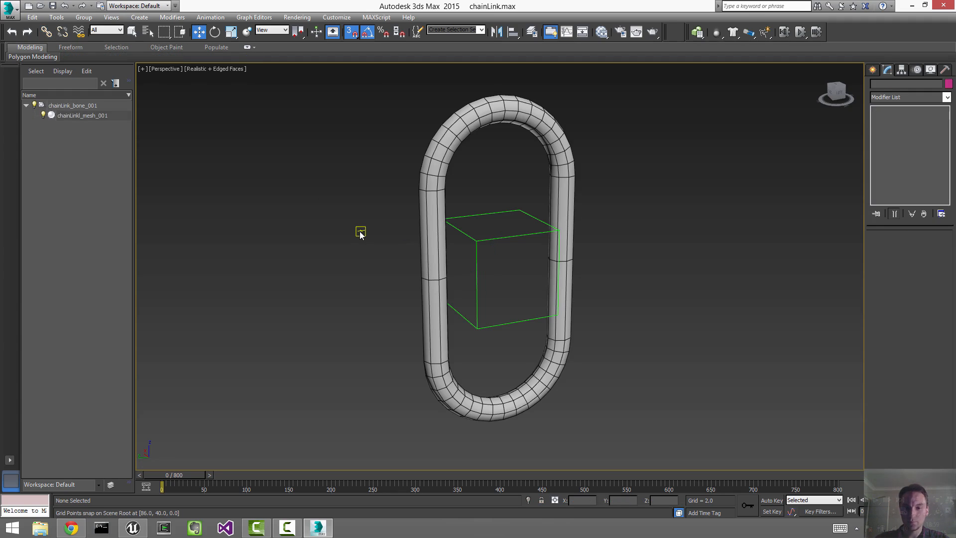
click(524, 237)
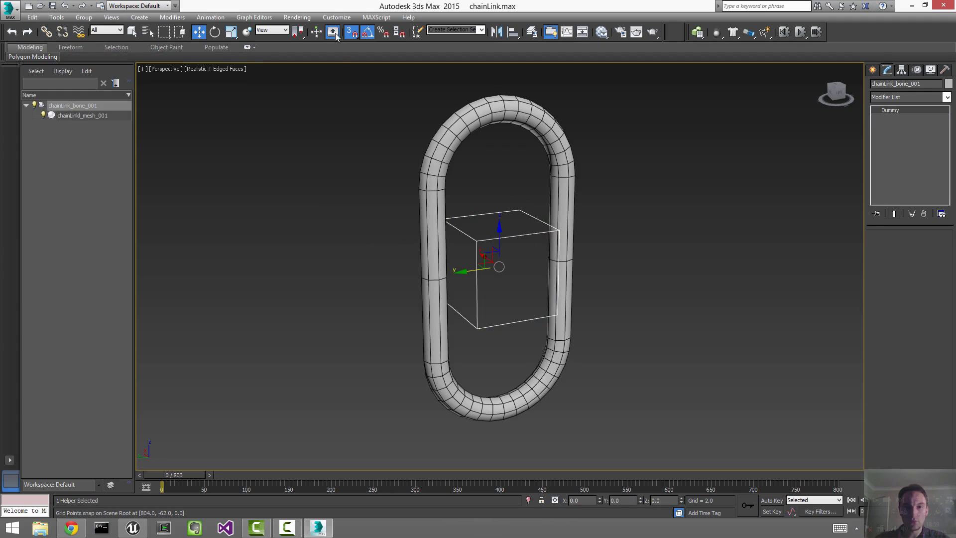
click(352, 32)
alt+middle_drag(617, 216, 486, 272)
drag(485, 273, 567, 157)
Step: Cancel the test move so the link returns to centre, and select both objects
right_click(567, 158)
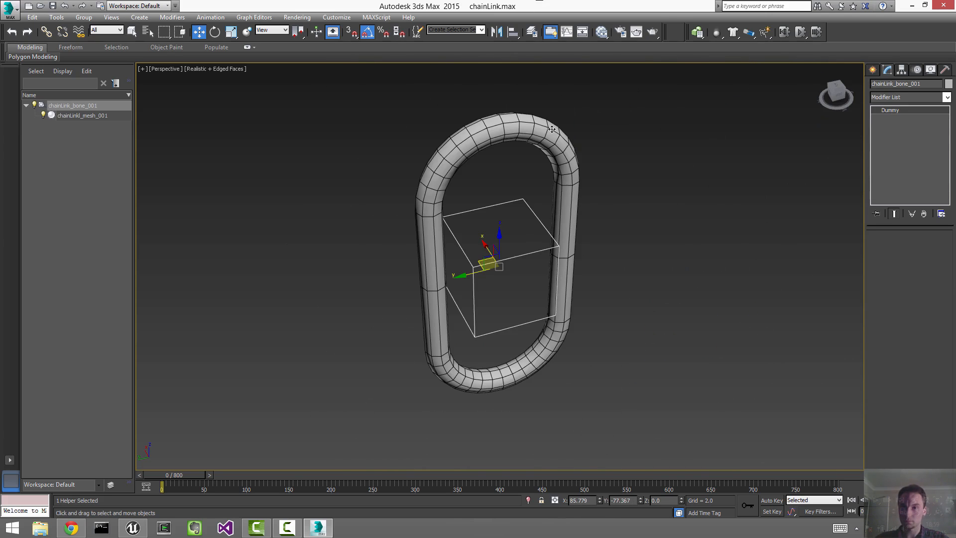
click(610, 211)
alt+middle_drag(650, 299, 655, 269)
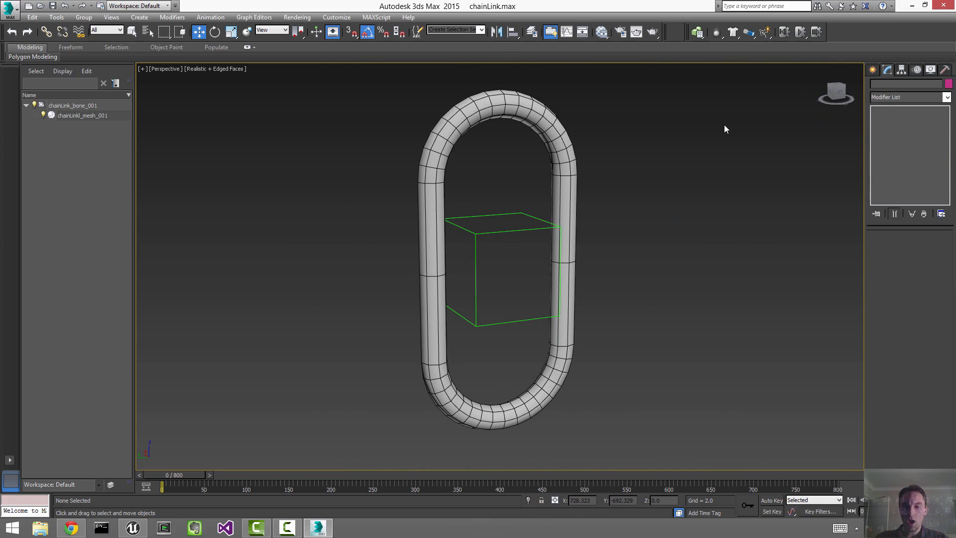
key(ctrl+a)
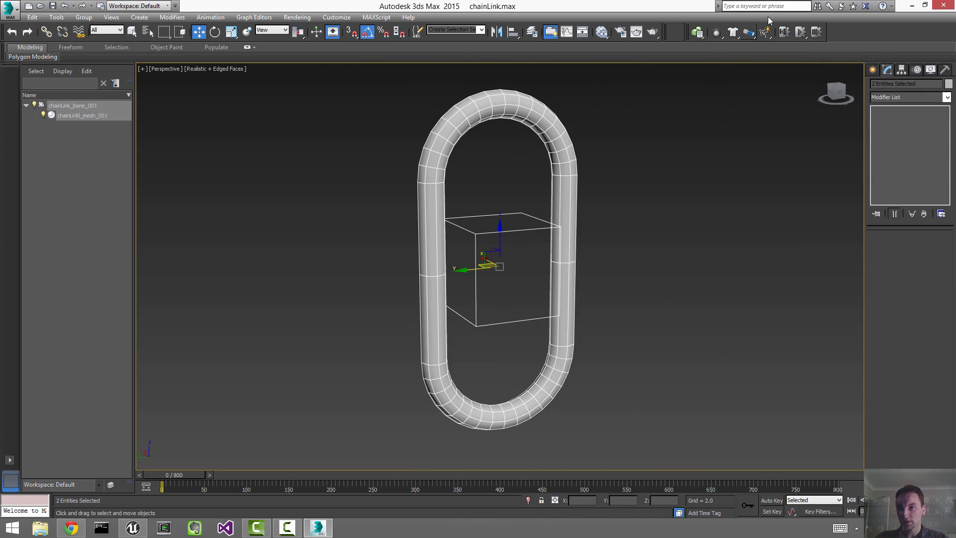
Step: Re-enable the MassFX Toolbar and dock it beside the main toolbar
right_click(849, 31)
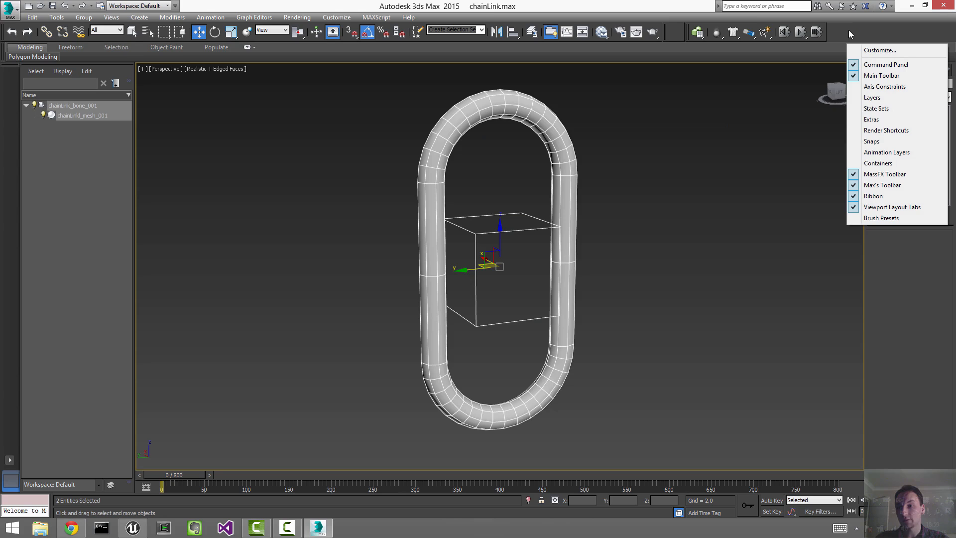
click(921, 174)
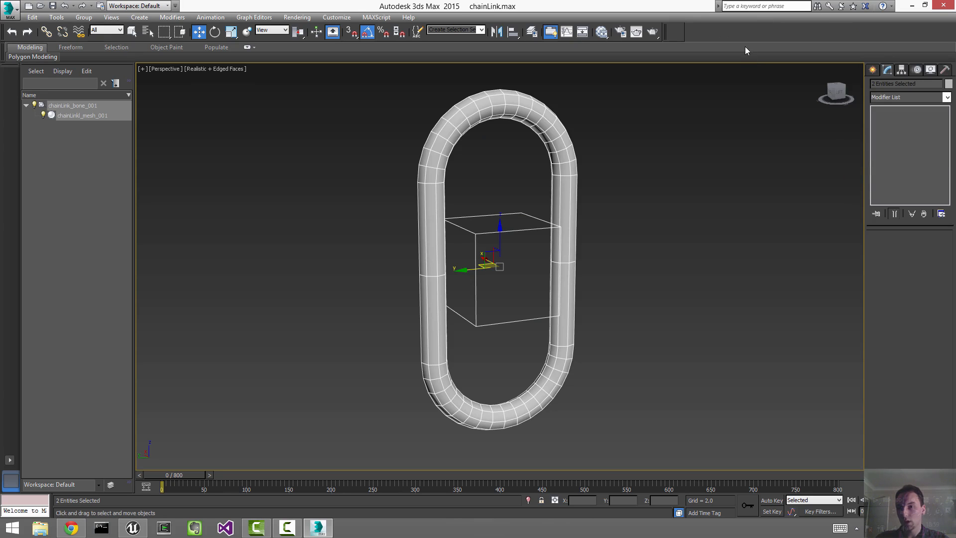
right_click(749, 34)
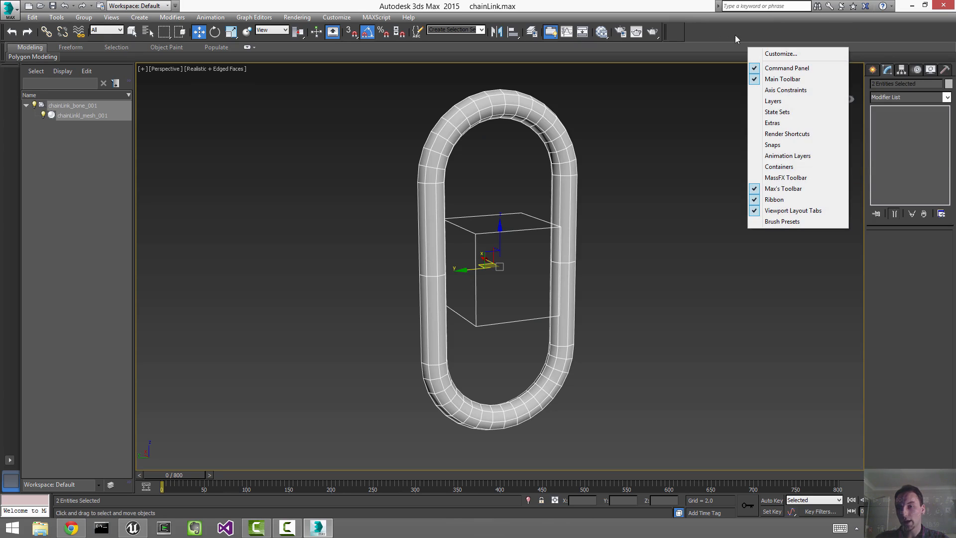
click(795, 178)
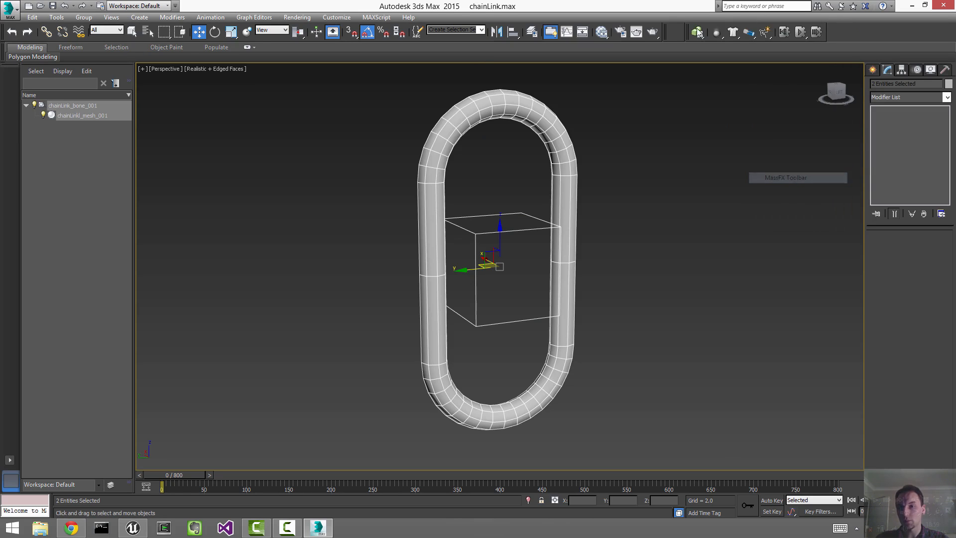
drag(469, 231, 136, 167)
drag(146, 73, 869, 122)
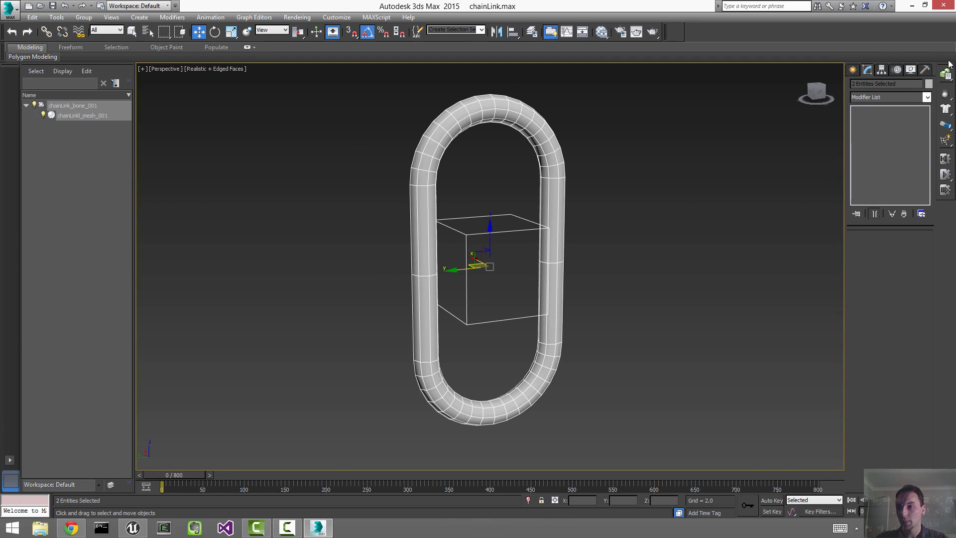
drag(950, 65, 708, 34)
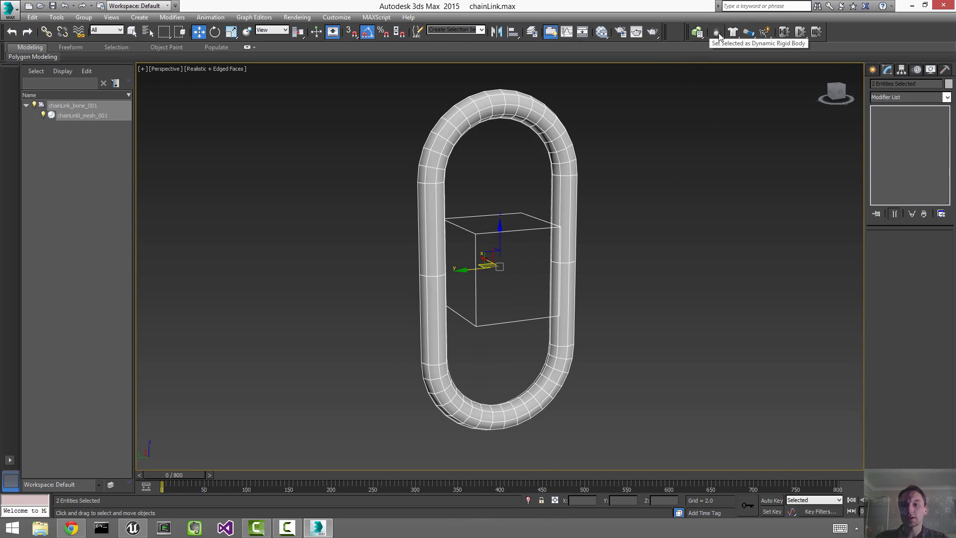
Step: Set the bone and link mesh as Dynamic Rigid Bodies, then inspect each one's rigid body
drag(718, 32, 725, 55)
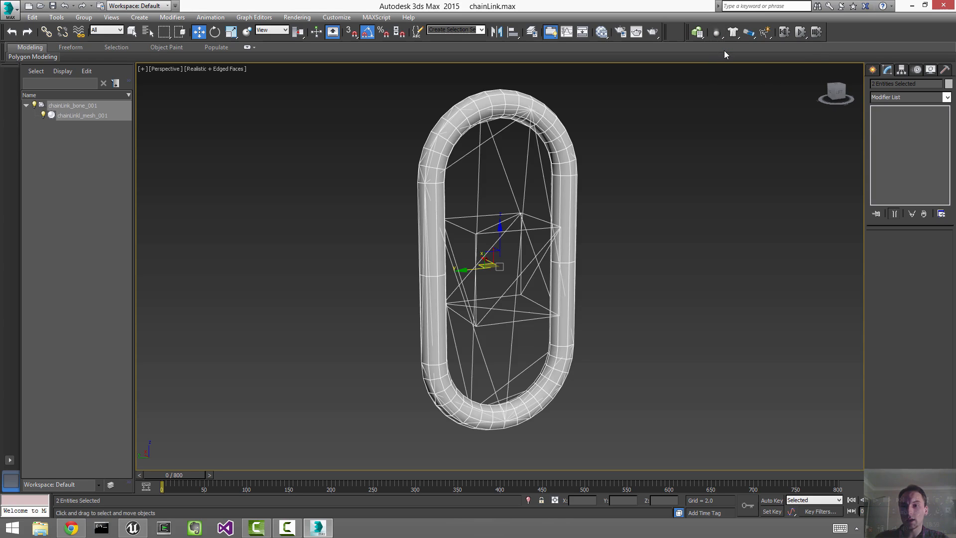
click(729, 168)
alt+middle_drag(734, 168, 695, 171)
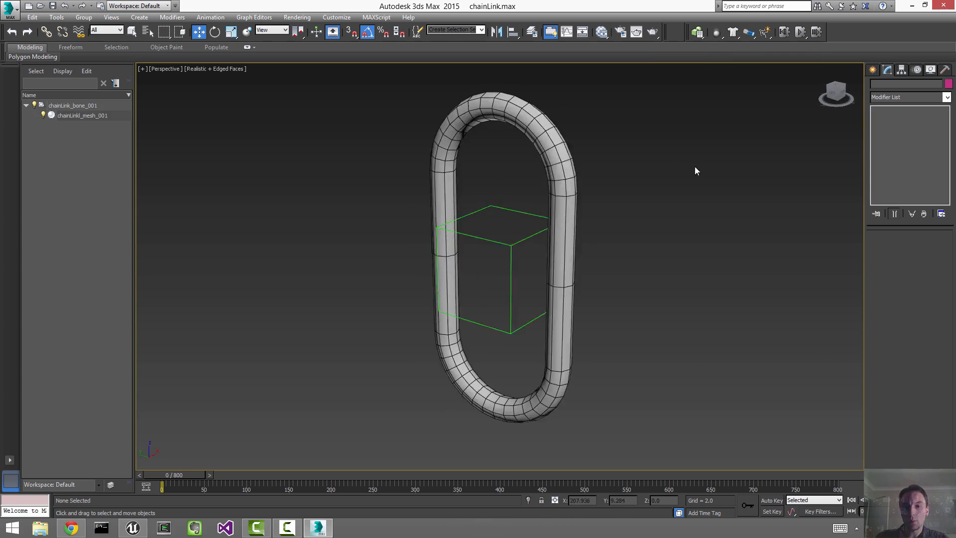
drag(625, 122, 473, 190)
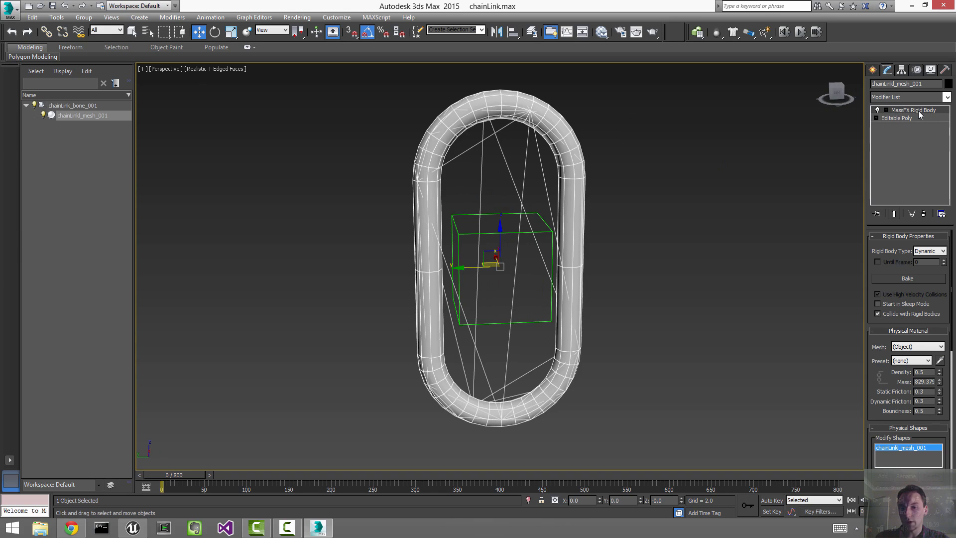
alt+middle_drag(720, 167, 719, 177)
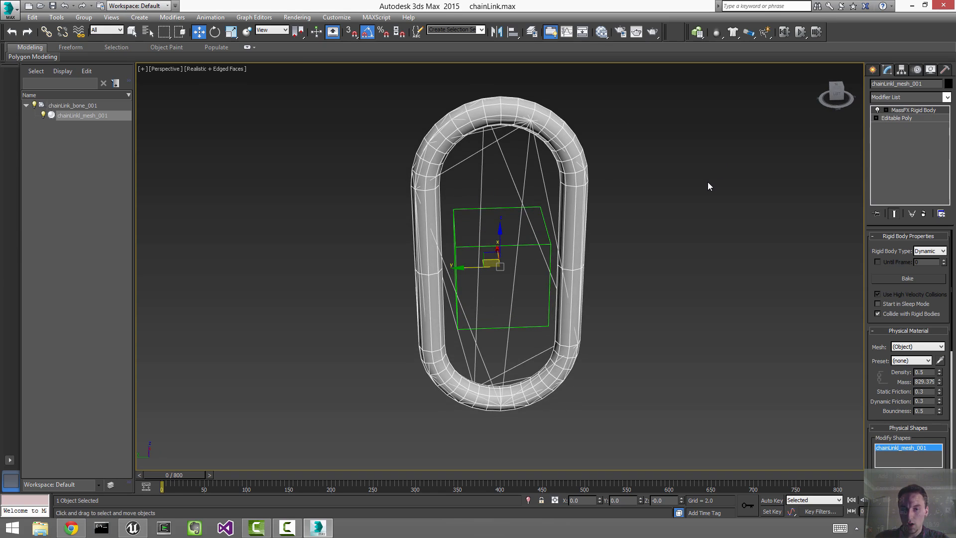
click(704, 184)
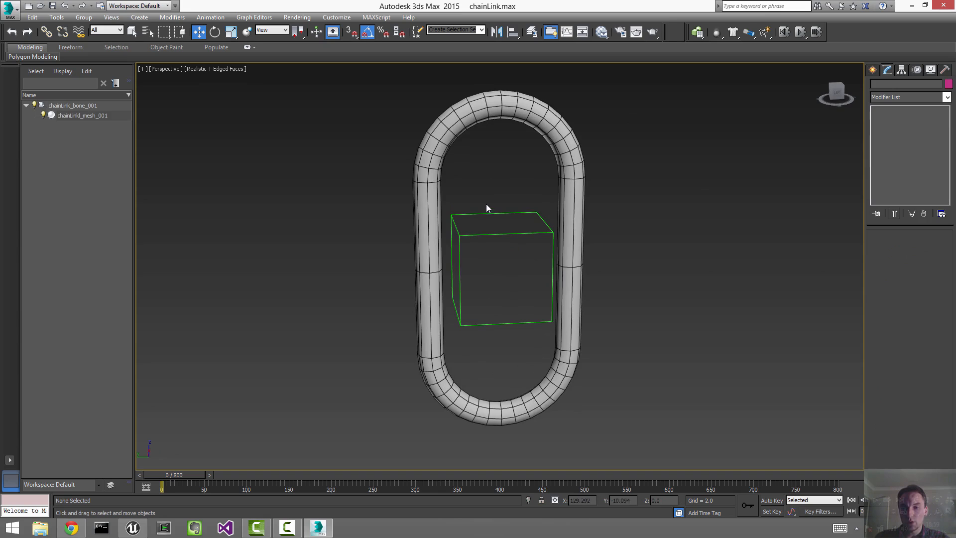
click(496, 247)
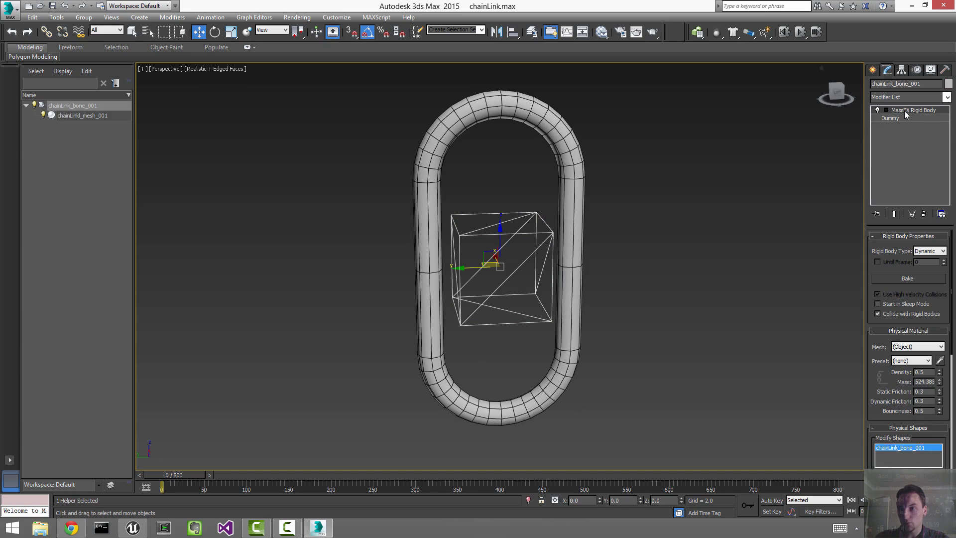
click(557, 144)
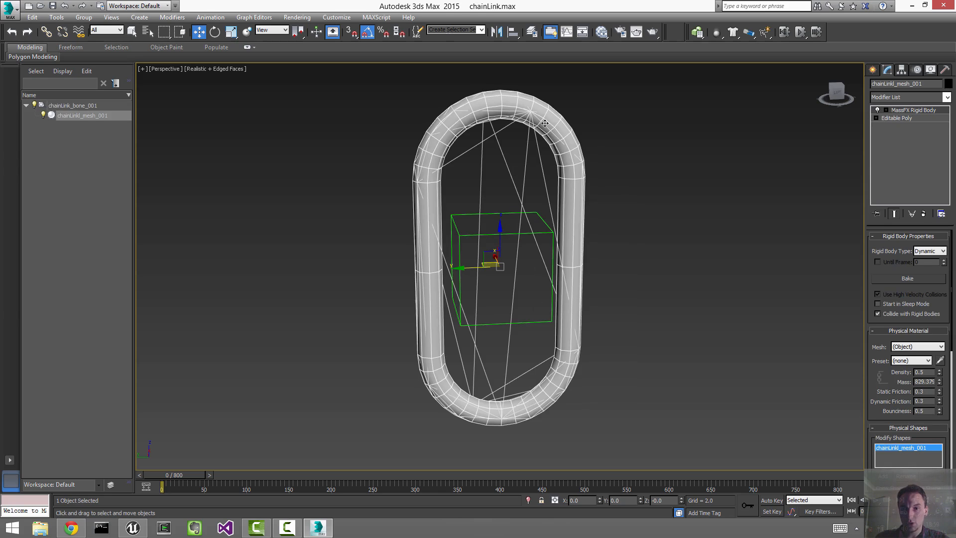
mouse_move(952, 399)
mouse_down()
mouse_move(952, 420)
mouse_move(952, 409)
mouse_up()
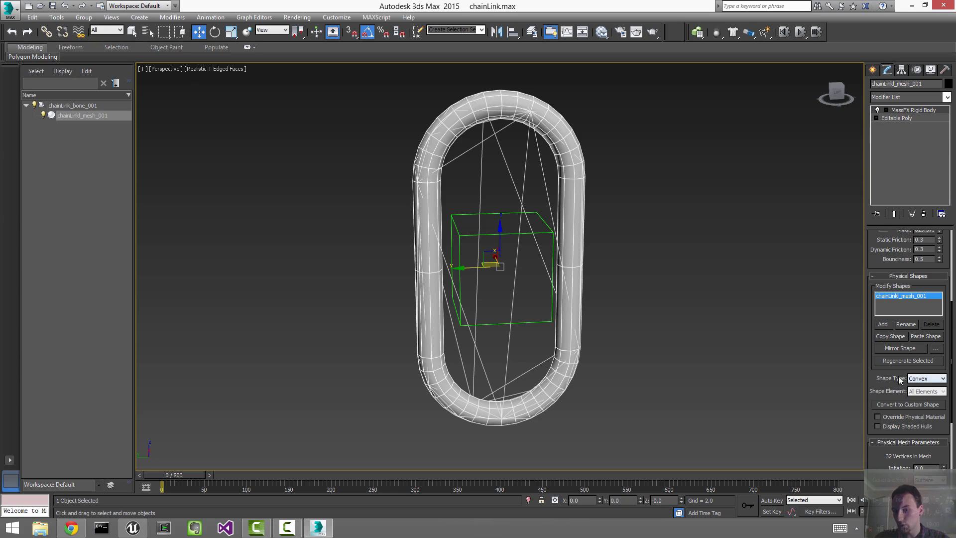
Step: Change the link's physical shape type to Concave, generate the hull, and copy the shape
click(922, 379)
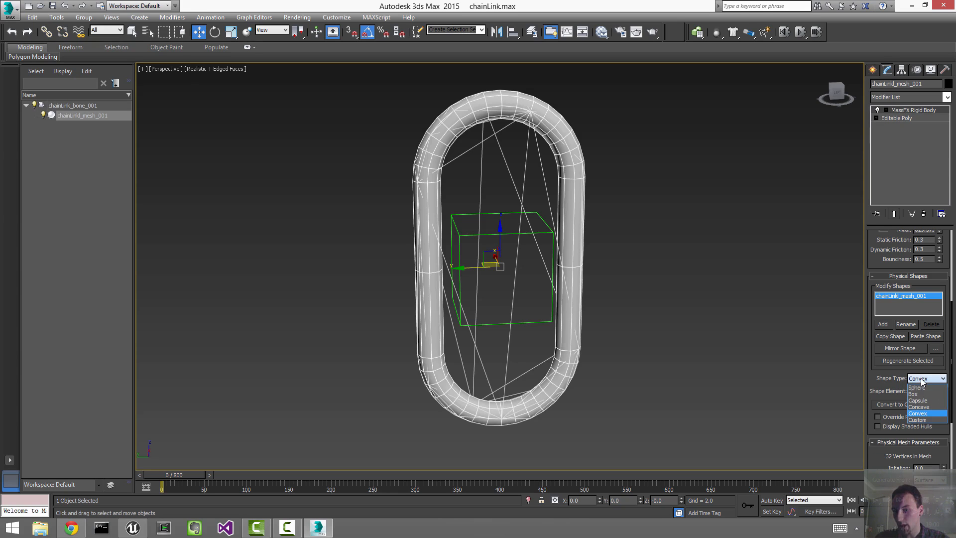
click(919, 406)
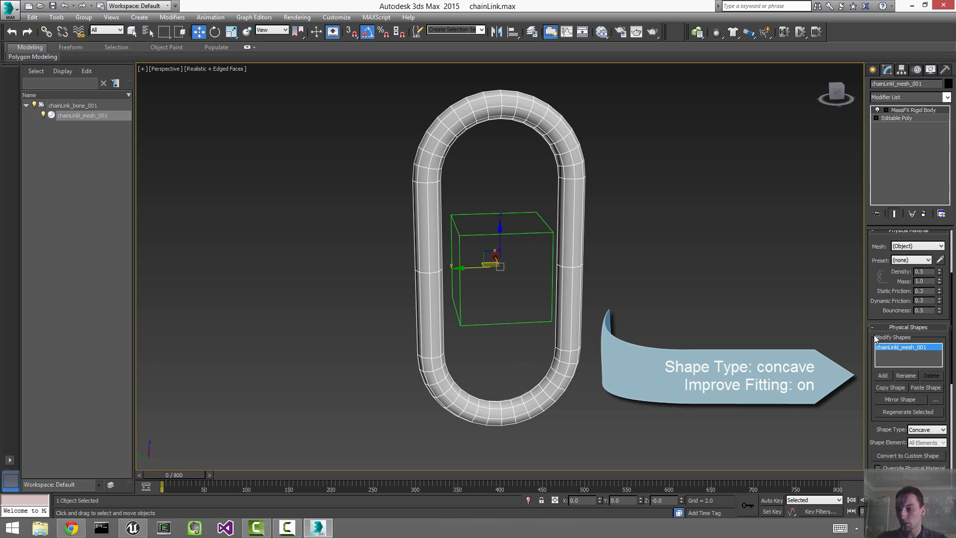
drag(868, 312, 879, 130)
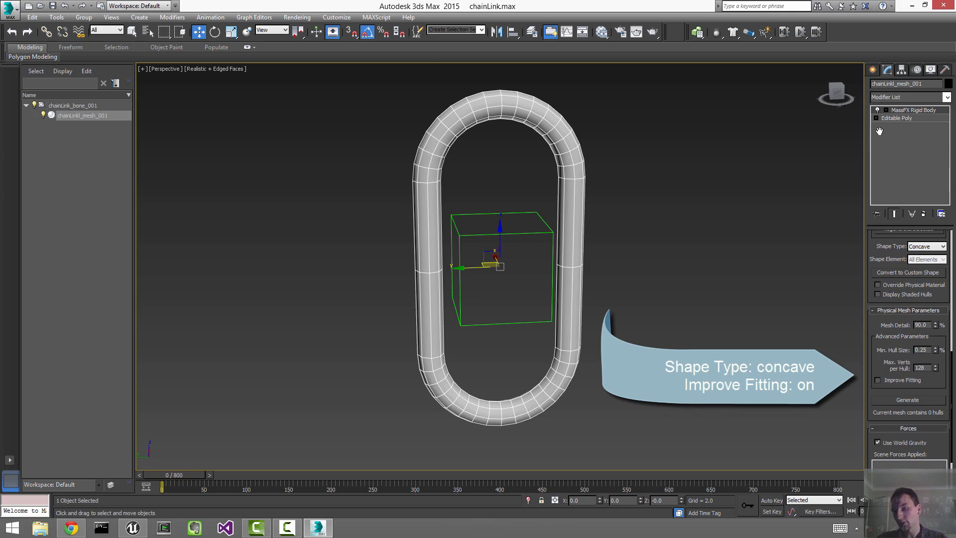
drag(873, 242, 872, 233)
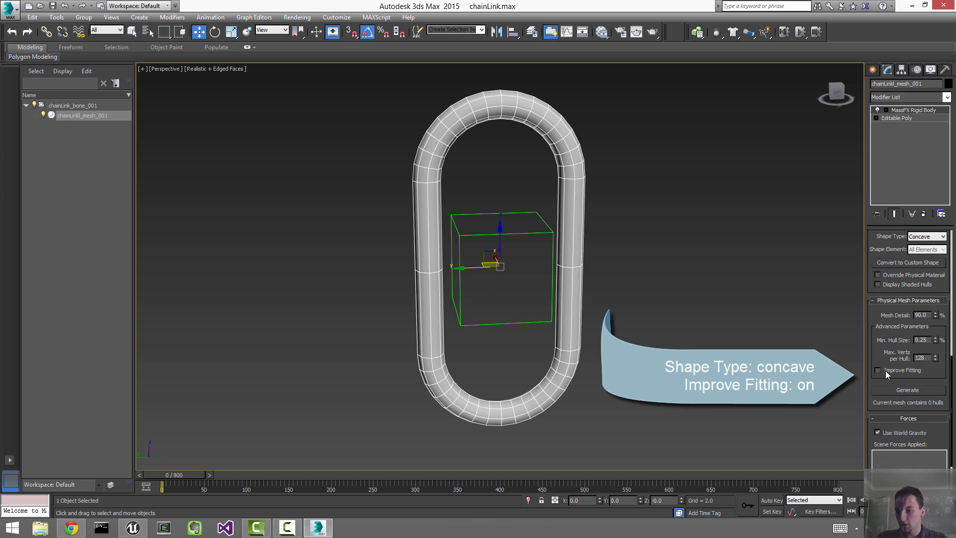
click(904, 389)
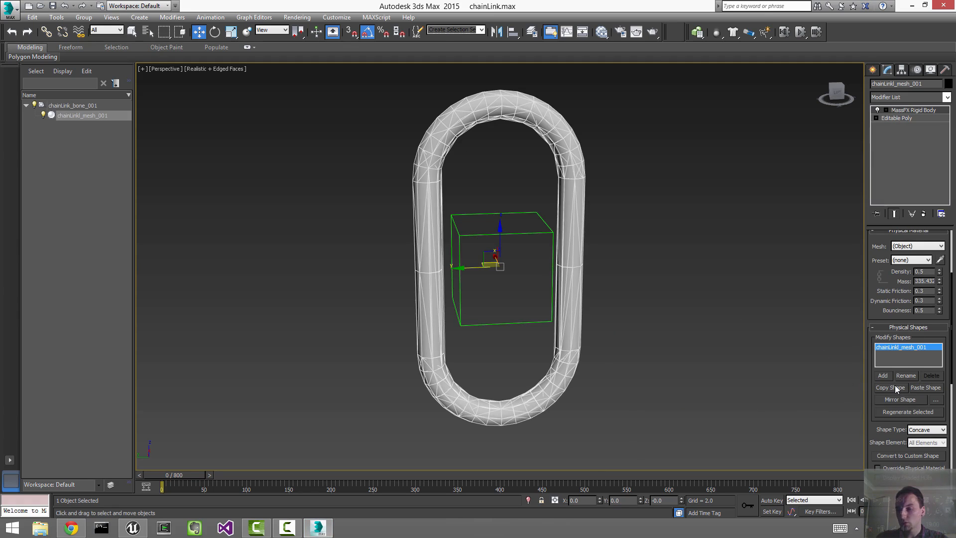
click(500, 270)
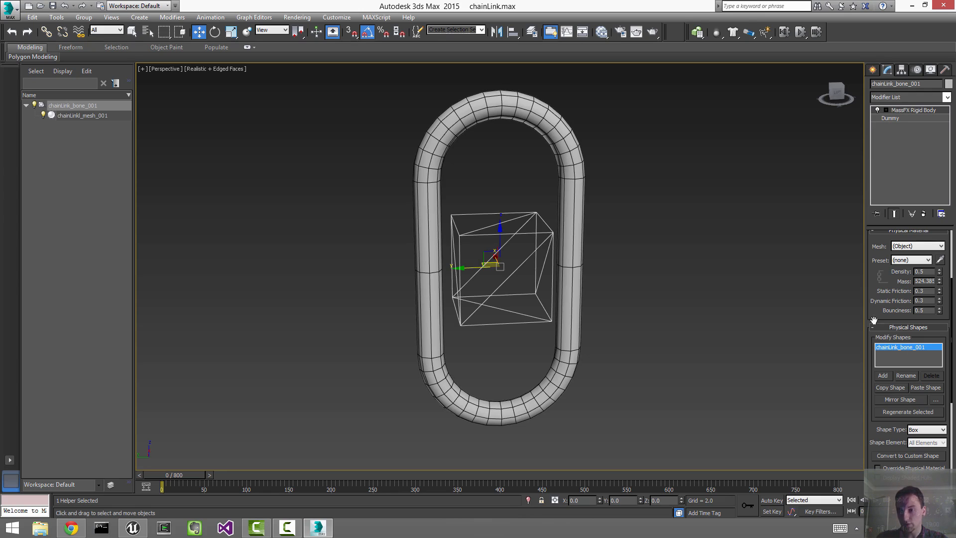
Step: Paste the link's concave shape onto the dummy bone and delete its original Box shape
click(921, 387)
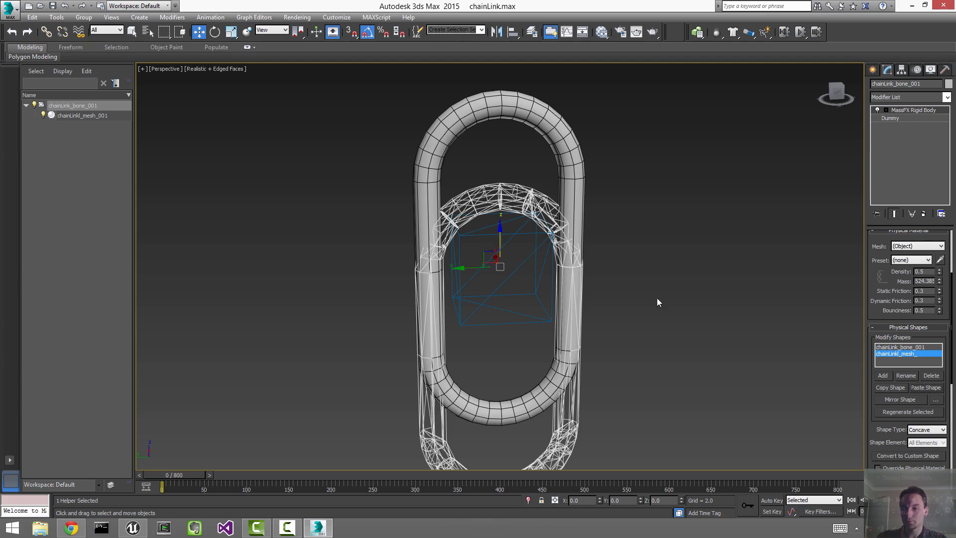
click(915, 347)
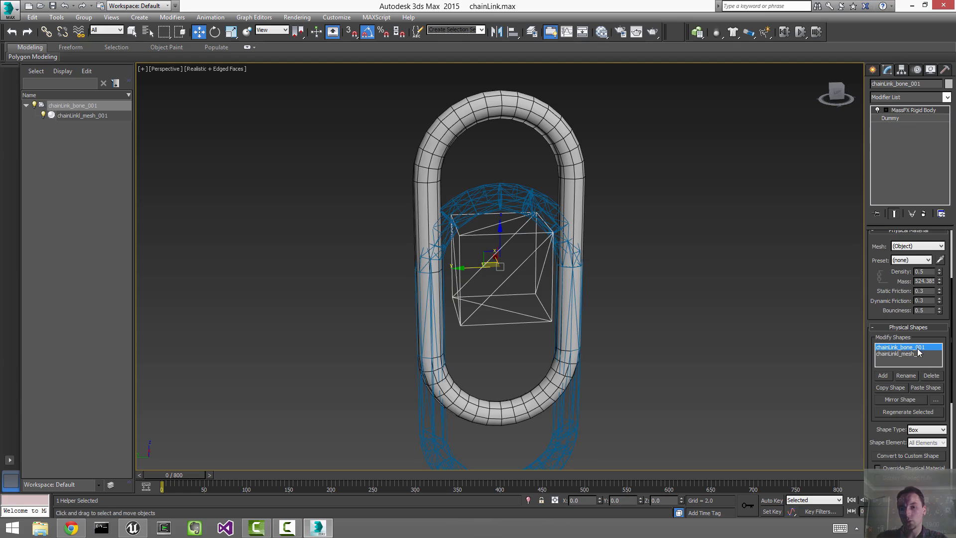
click(933, 377)
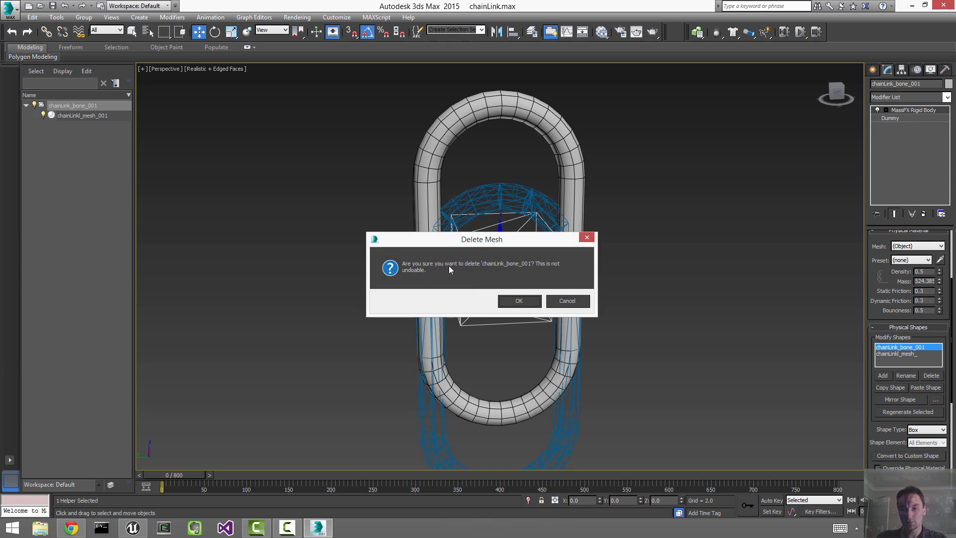
click(517, 298)
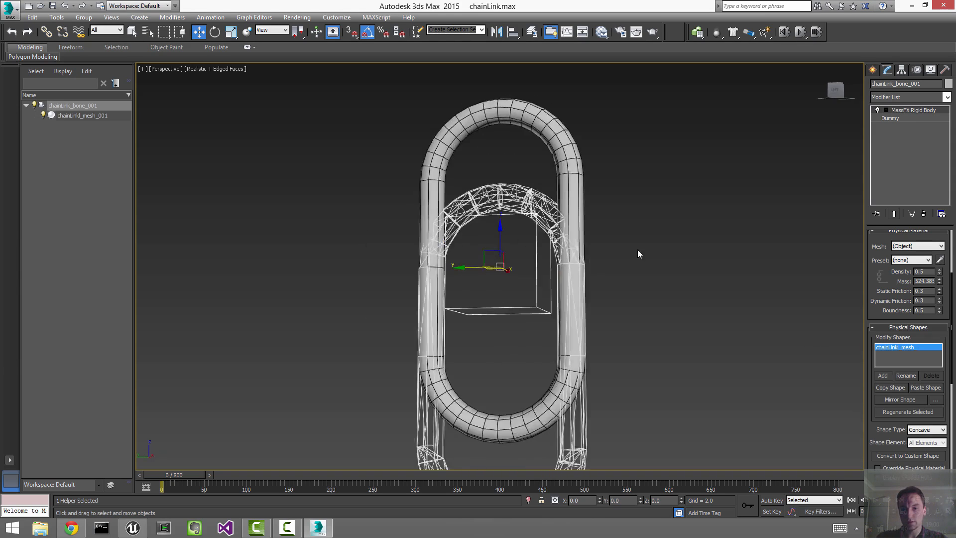
Step: Select chainLink_bone_001 and enter its MassFX Rigid Body Mesh Transform level
click(656, 264)
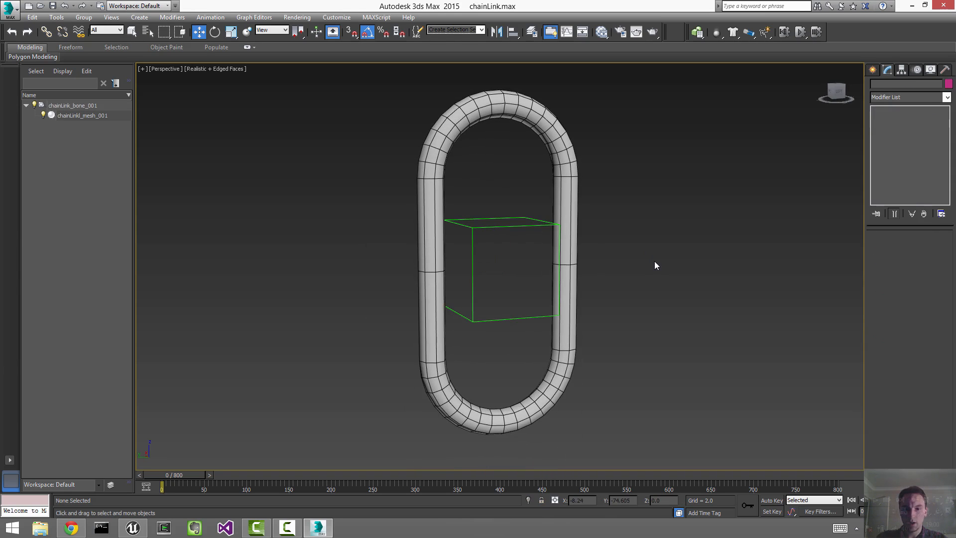
click(519, 233)
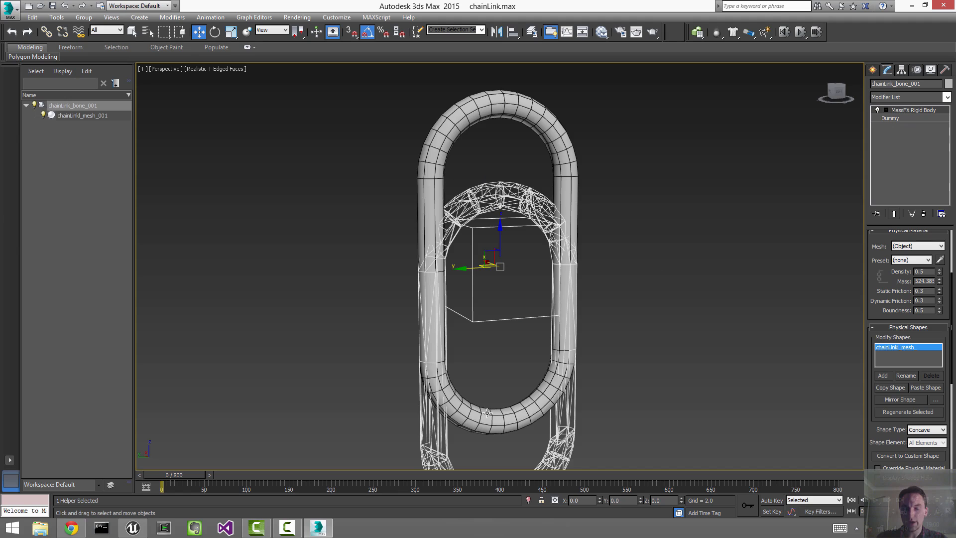
alt+middle_drag(616, 329, 608, 327)
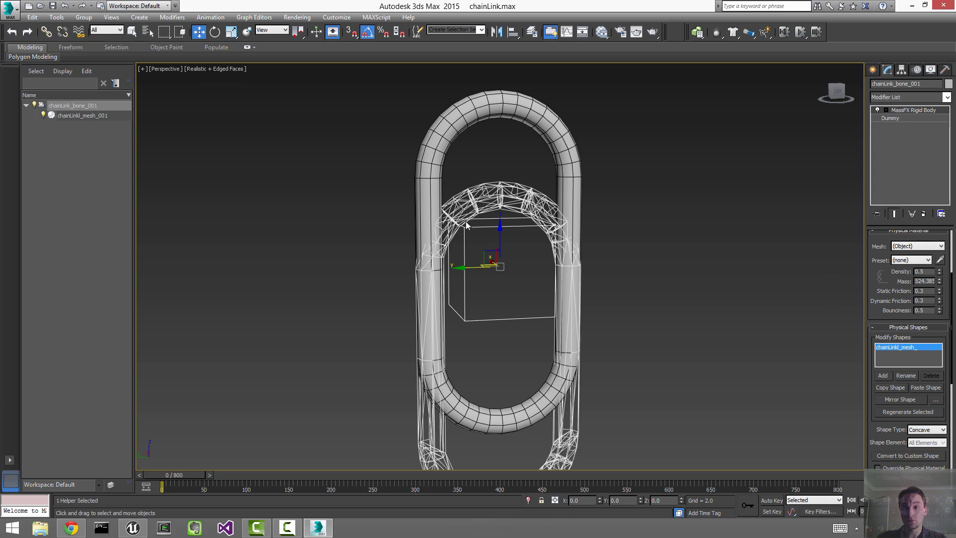
alt+middle_drag(697, 181, 667, 179)
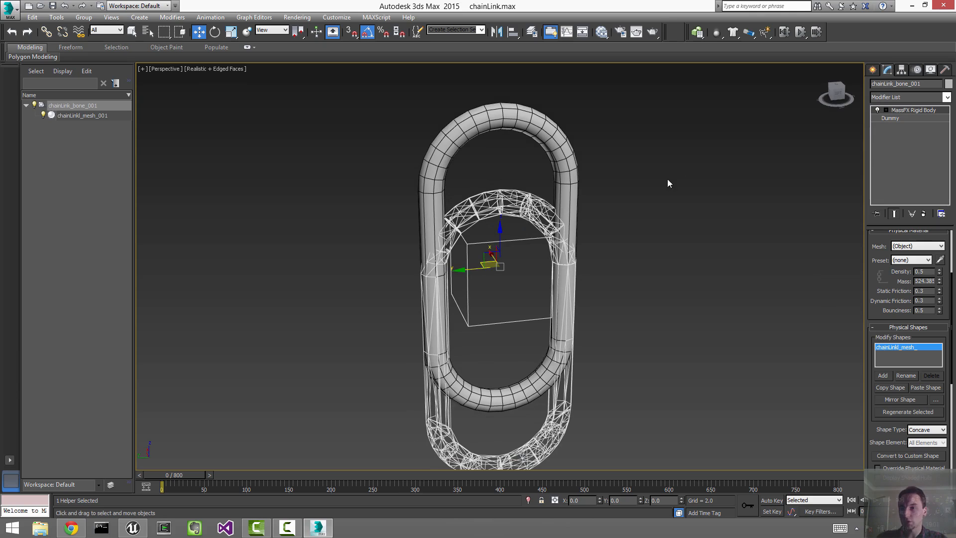
click(886, 110)
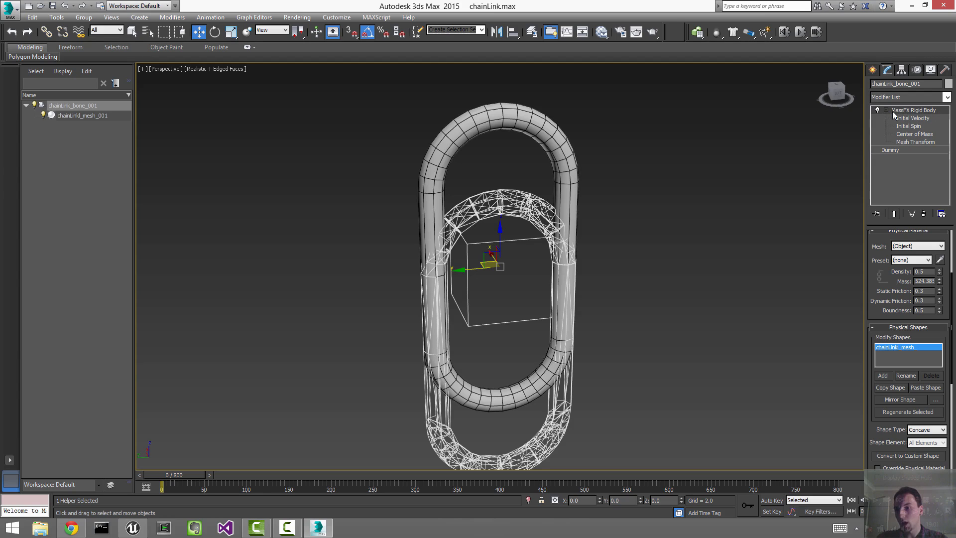
click(911, 142)
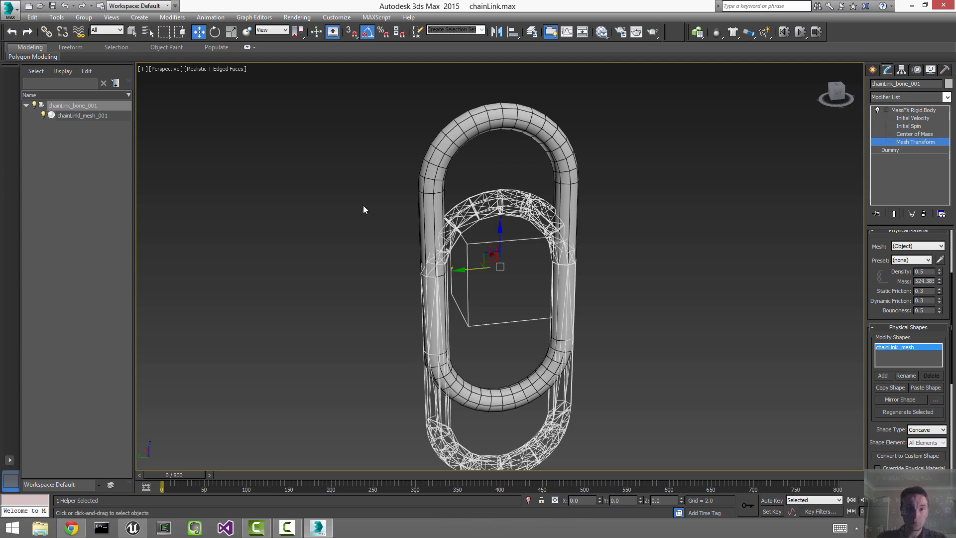
Step: Raise the bone's collision hull with an Offset Z of 40 in Move Transform Type-In
right_click(199, 33)
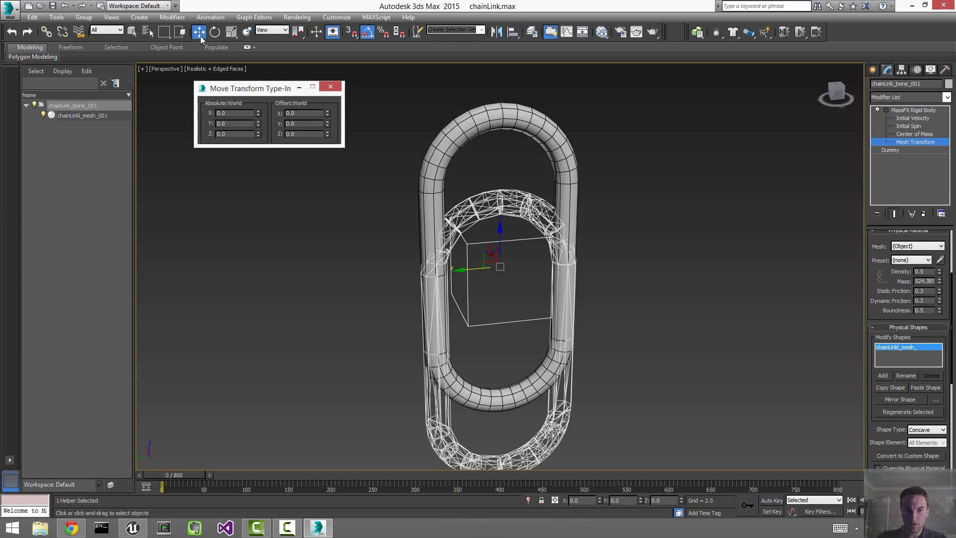
drag(249, 88, 740, 147)
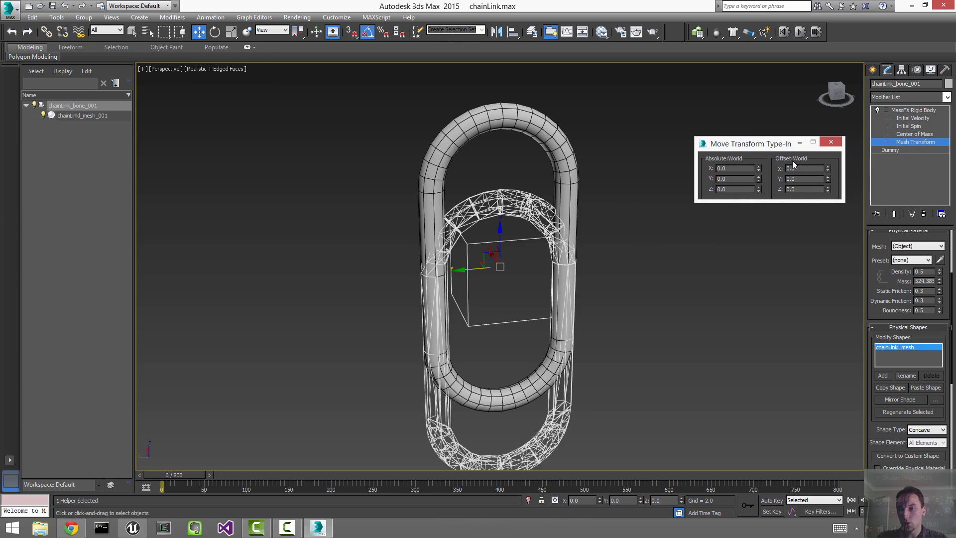
double_click(801, 190)
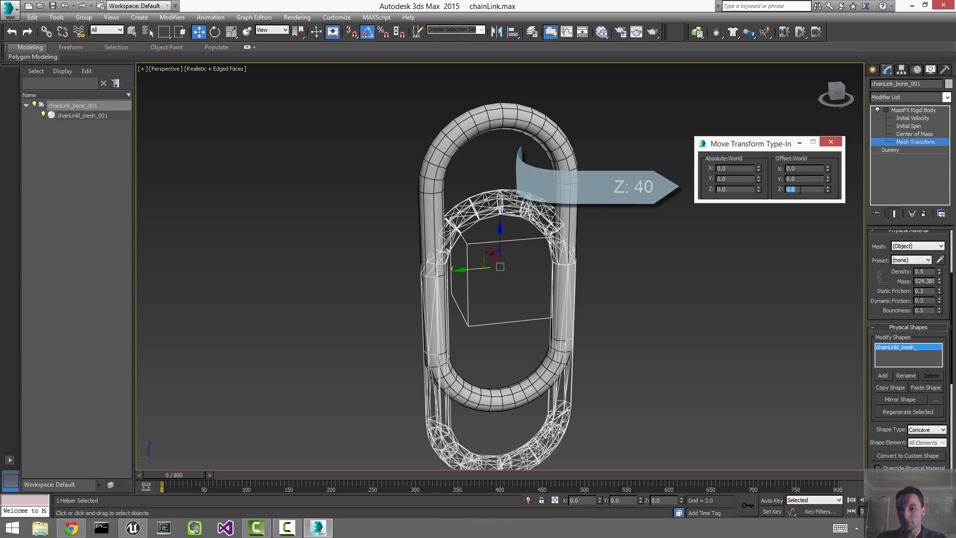
key(Return)
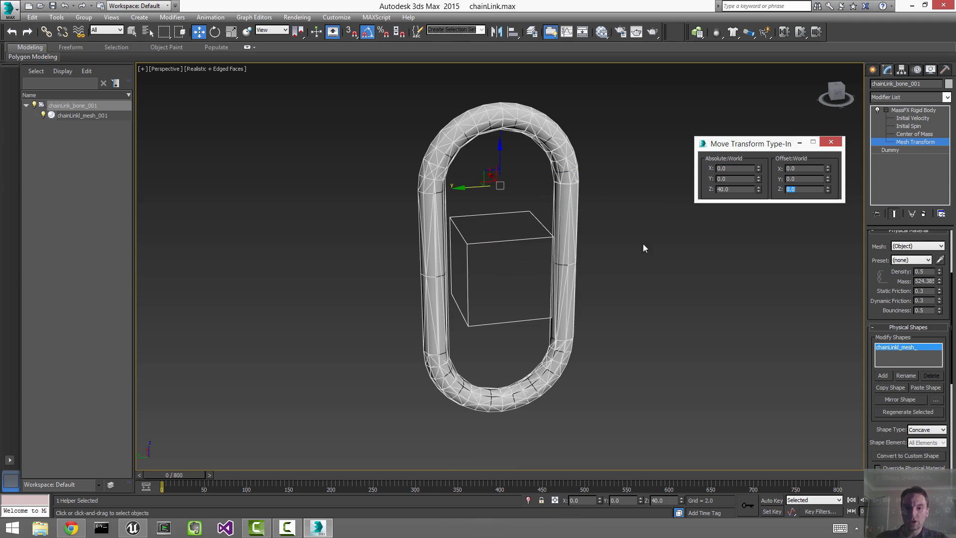
click(830, 142)
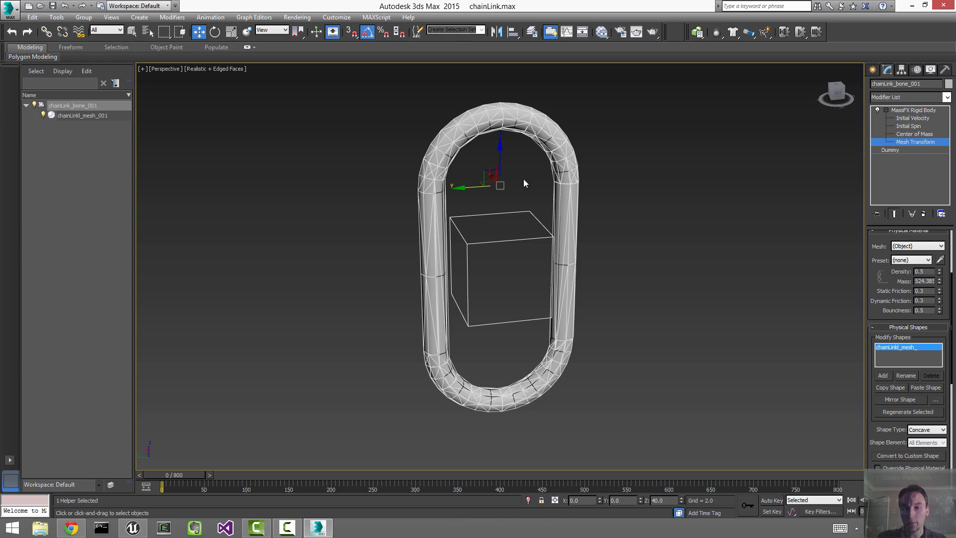
Step: Test-move the collision shape, cancel it, and exit the Mesh Transform level
alt+middle_drag(524, 179, 503, 148)
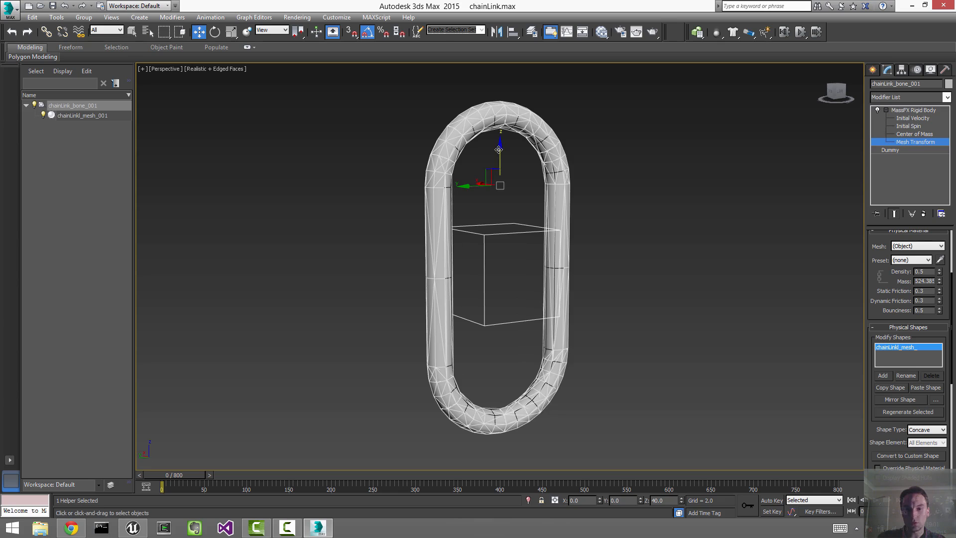
drag(503, 149, 566, 207)
right_click(566, 207)
scroll(522, 215, up, 5)
scroll(709, 228, down, 4)
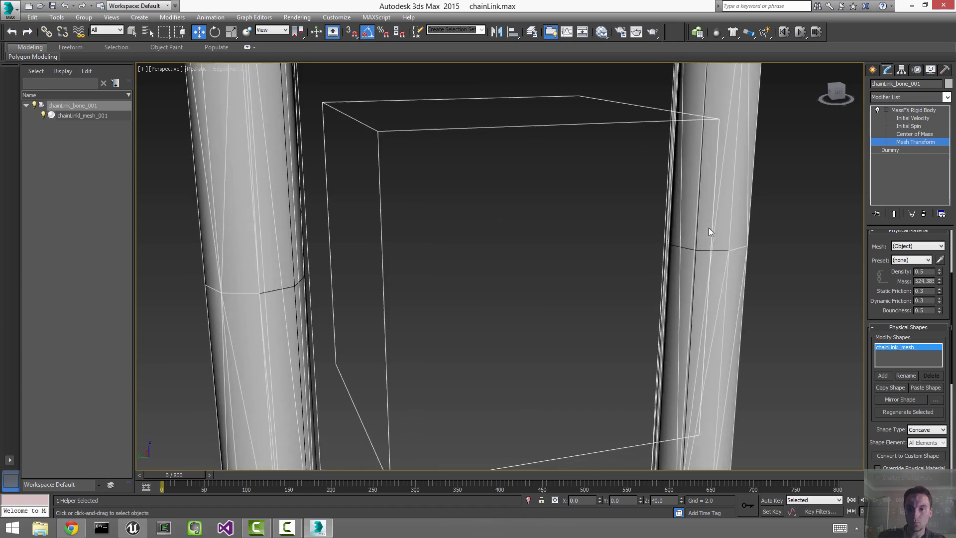
right_click(598, 225)
click(584, 207)
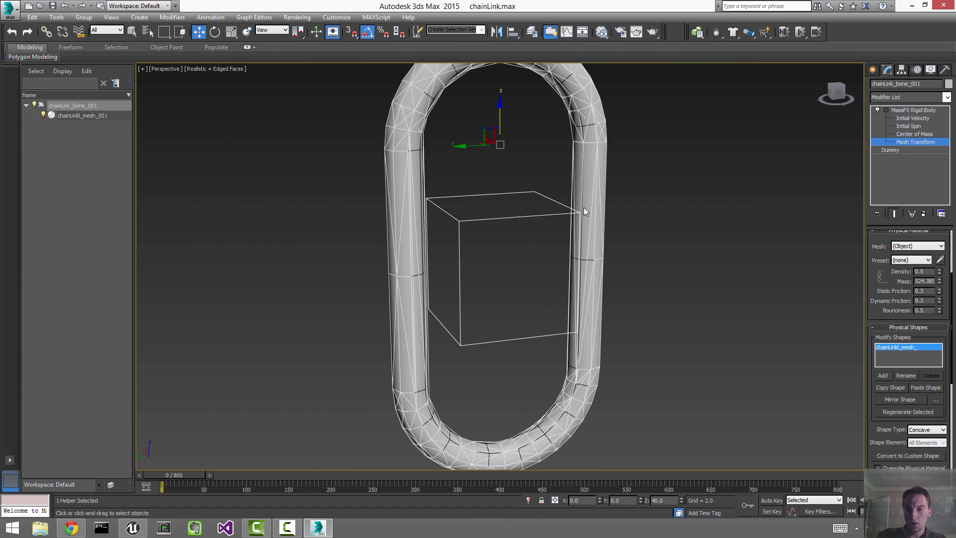
click(668, 193)
Step: Test-move the link along X, undo it, and select the chain link mesh
scroll(682, 203, down, 3)
alt+middle_drag(682, 203, 658, 219)
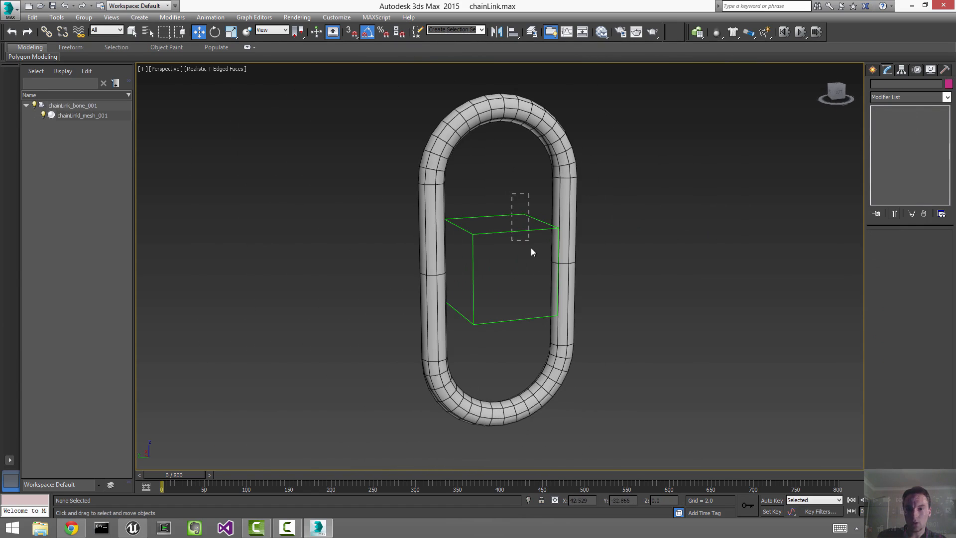
drag(531, 246, 530, 247)
alt+middle_drag(459, 283, 475, 256)
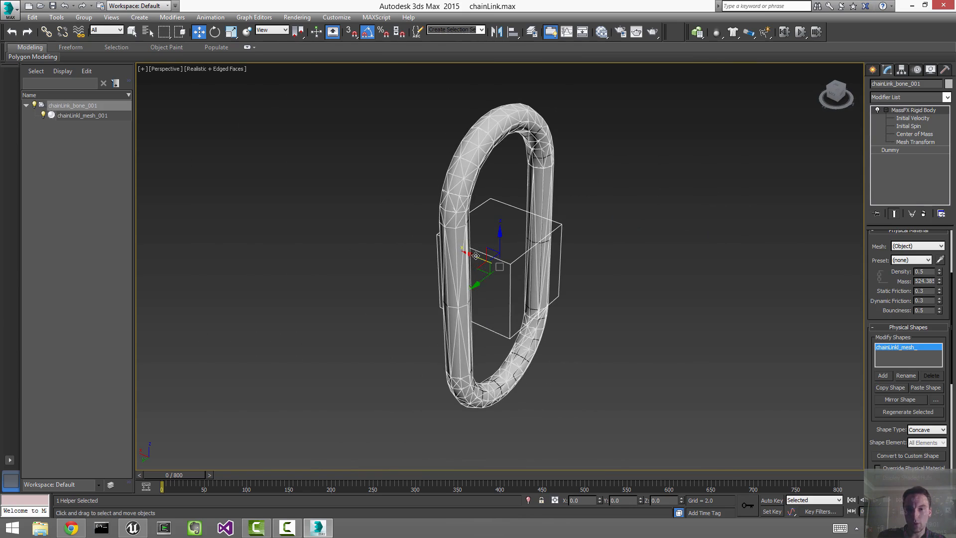
drag(475, 256, 390, 293)
key(ctrl+z)
alt+middle_drag(693, 268, 657, 260)
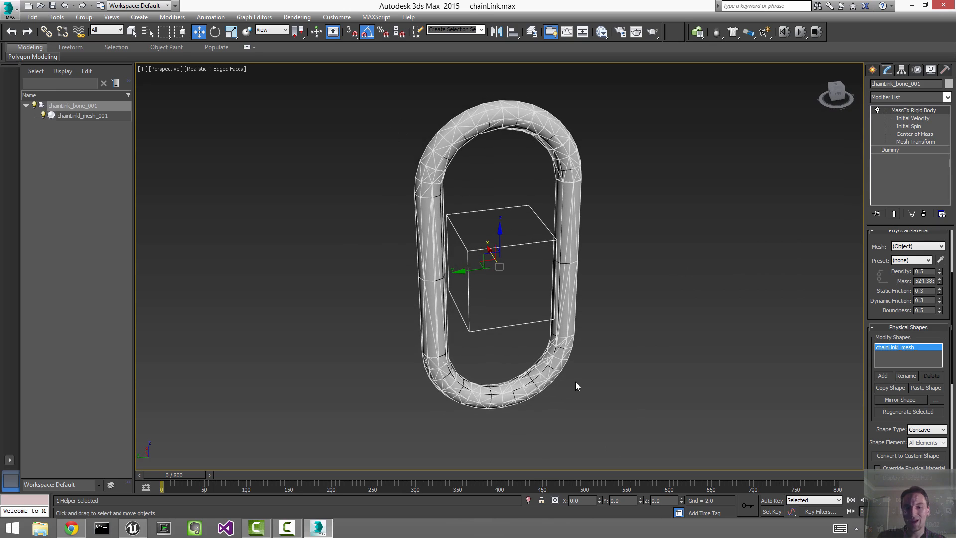
click(480, 126)
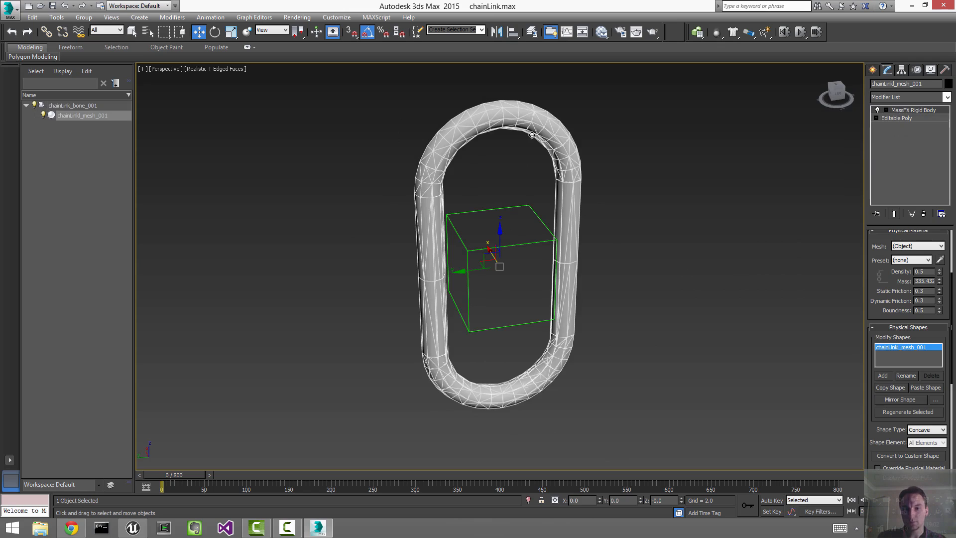
Step: Delete the MassFX Rigid Body from chainLinkl_mesh_001's stack and reselect chainLink_bone_001
right_click(910, 111)
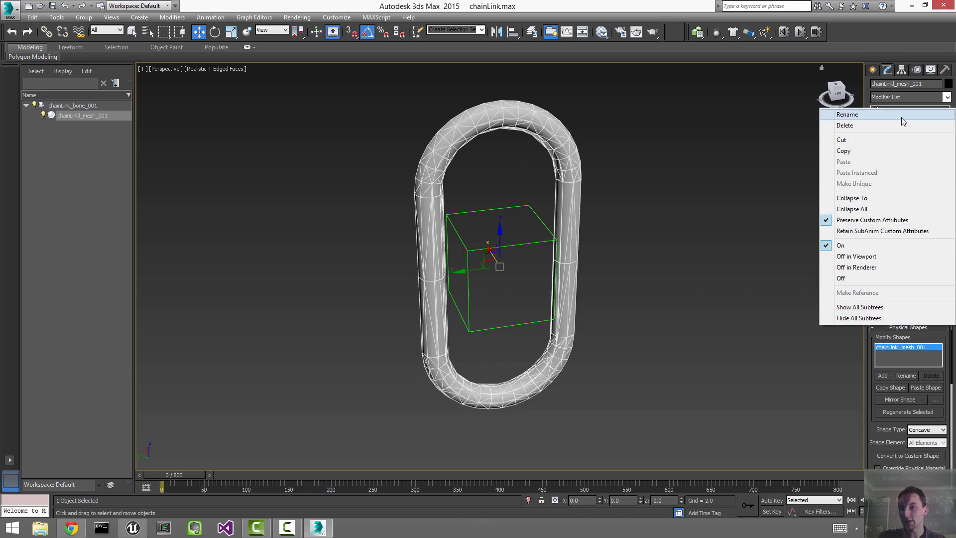
click(901, 123)
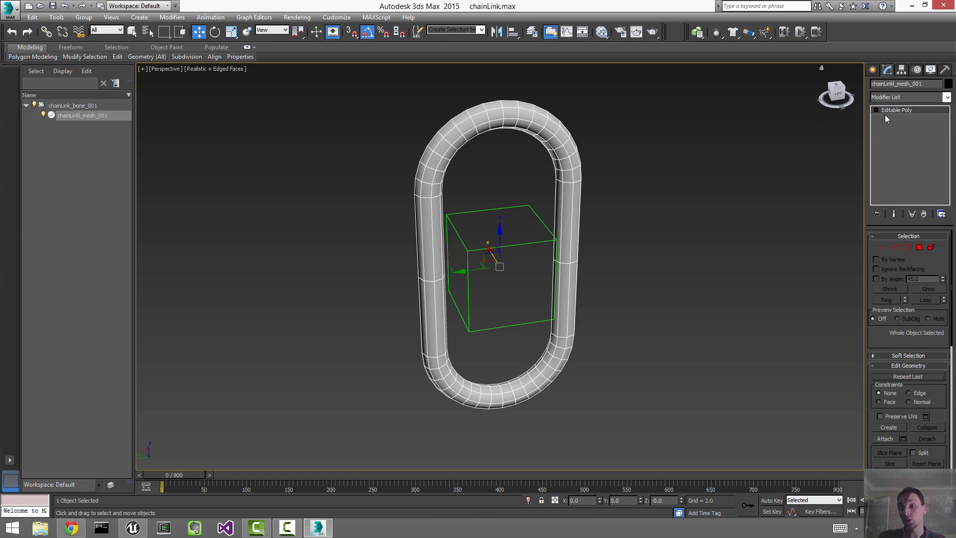
drag(484, 187, 501, 240)
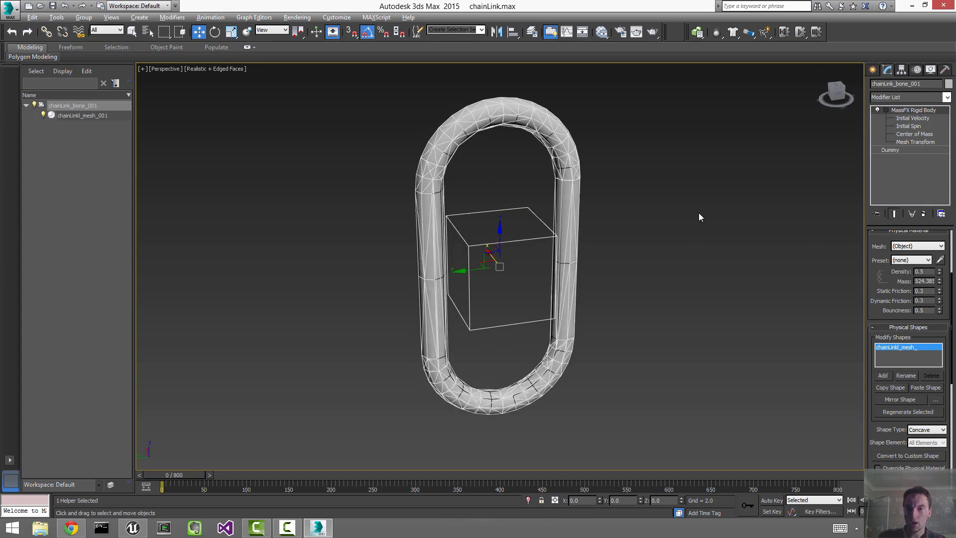
alt+middle_drag(697, 213, 686, 168)
scroll(686, 168, down, 3)
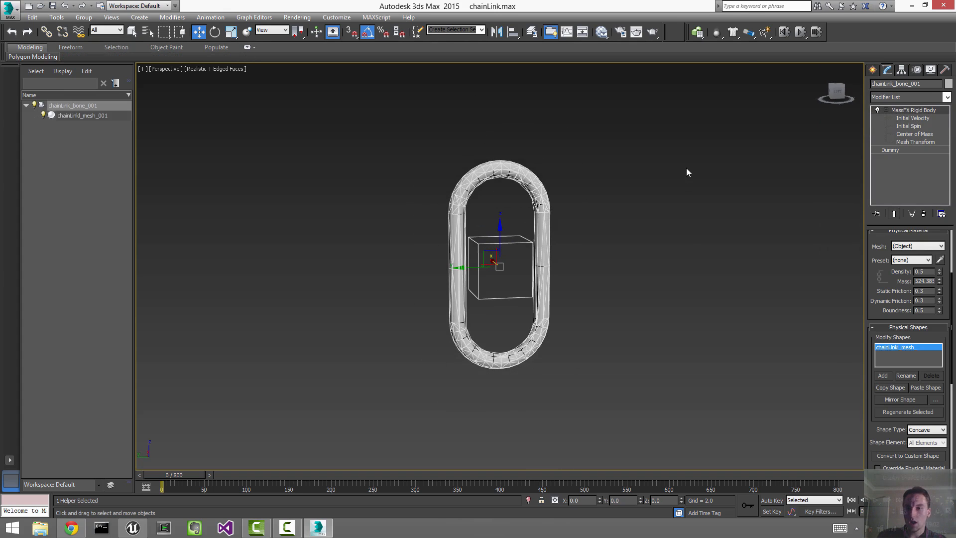
Step: Set MassFX World Parameters to 64 substeps and 160 solver iterations
click(697, 33)
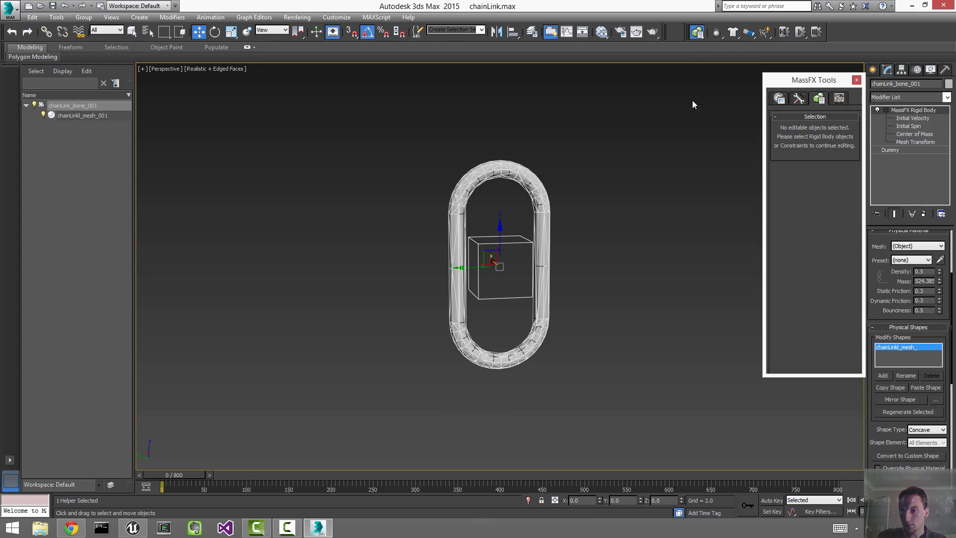
click(779, 99)
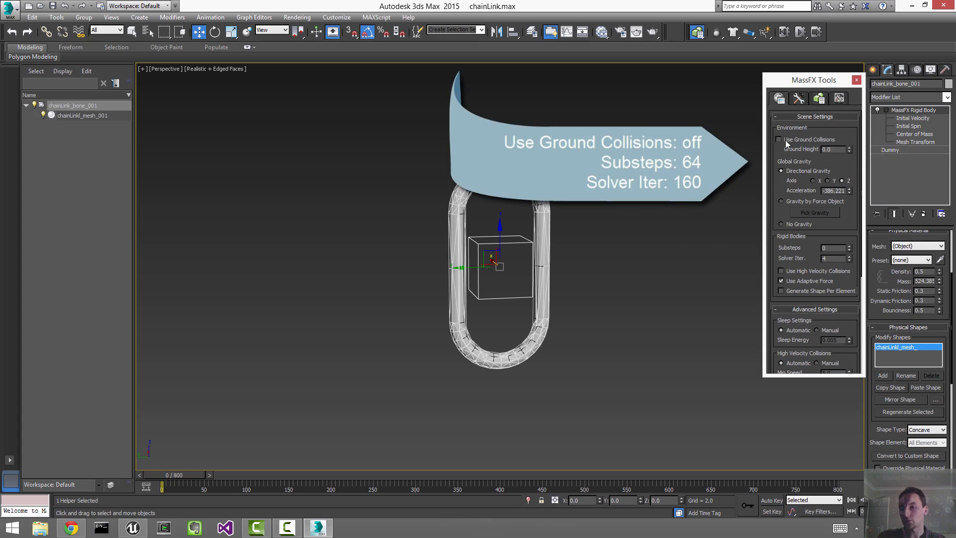
drag(774, 225, 765, 136)
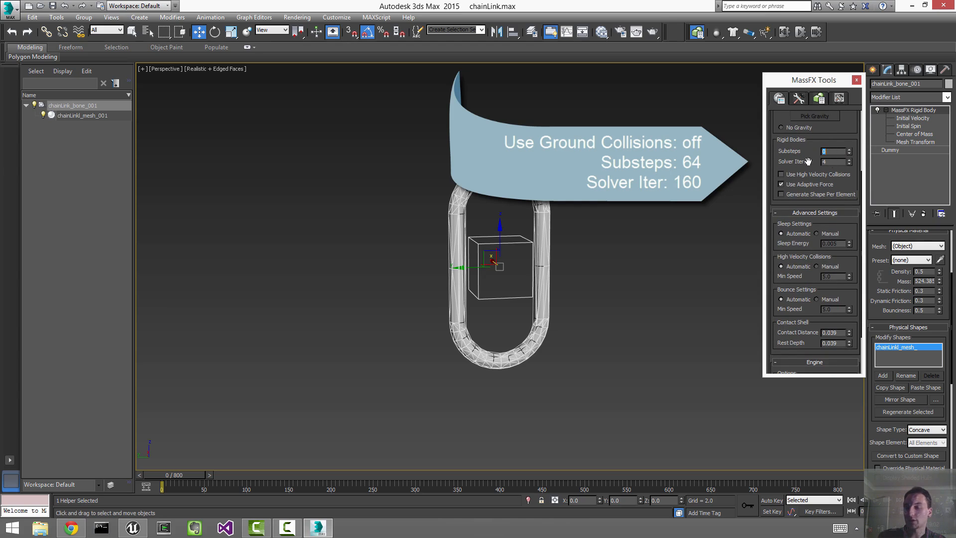
click(849, 160)
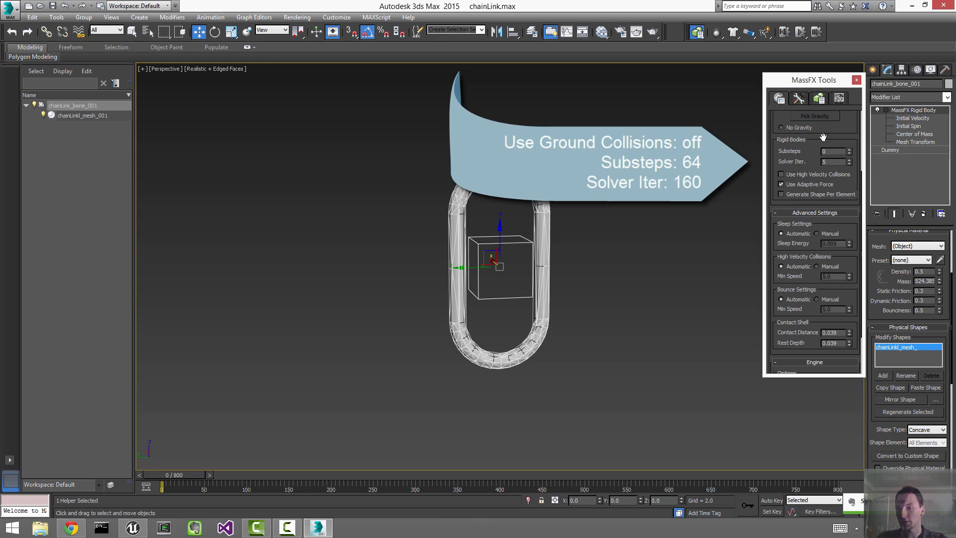
text(64)
key(Tab)
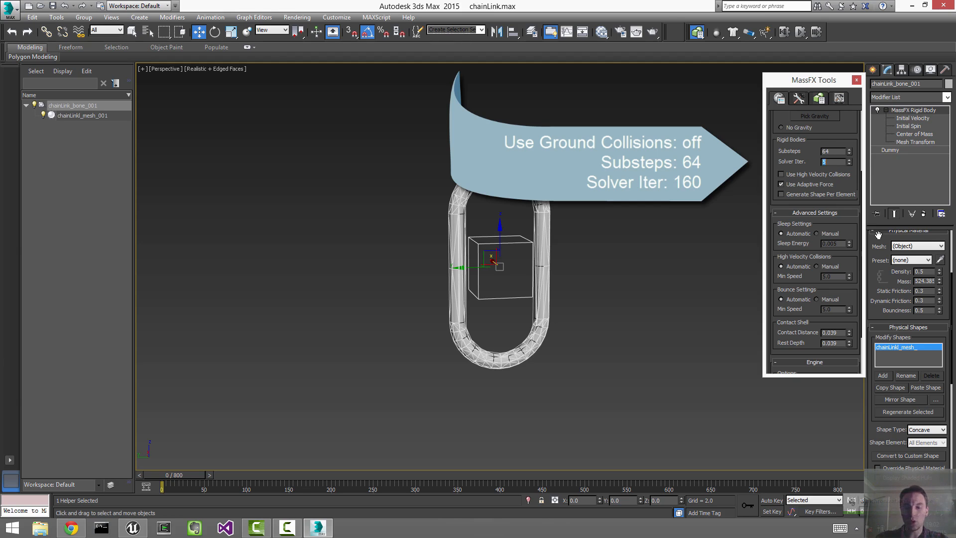
text(160)
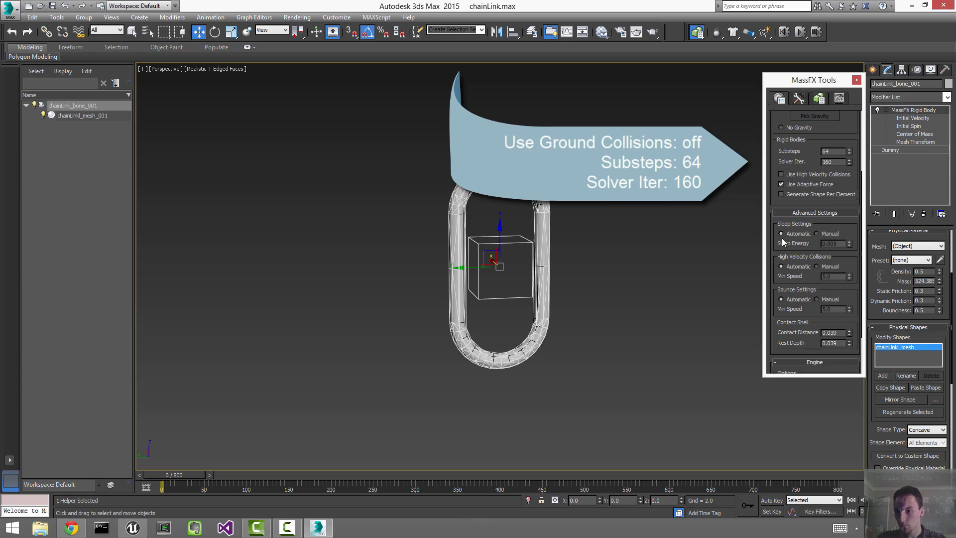
Step: Turn on Use Multithreading and close the MassFX Tools window
scroll(796, 279, down, 3)
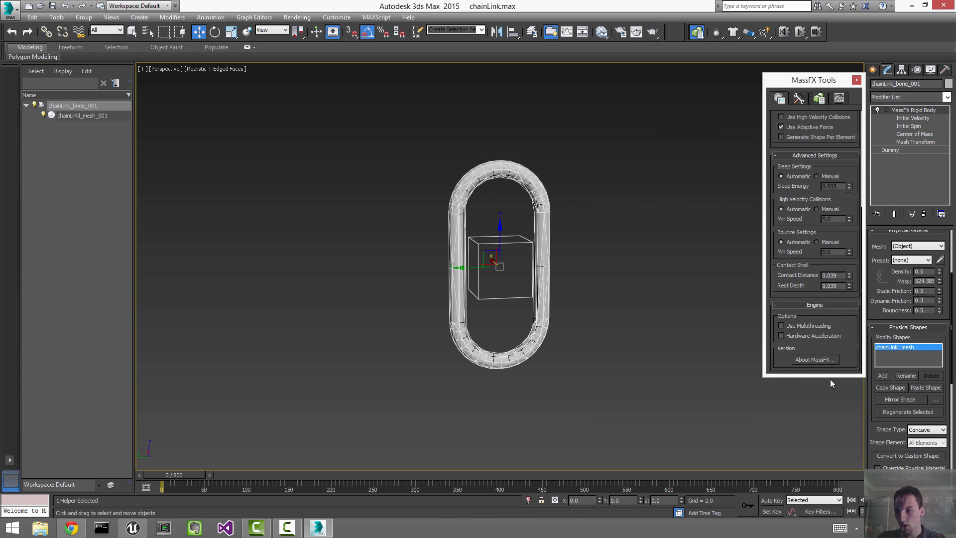
click(792, 327)
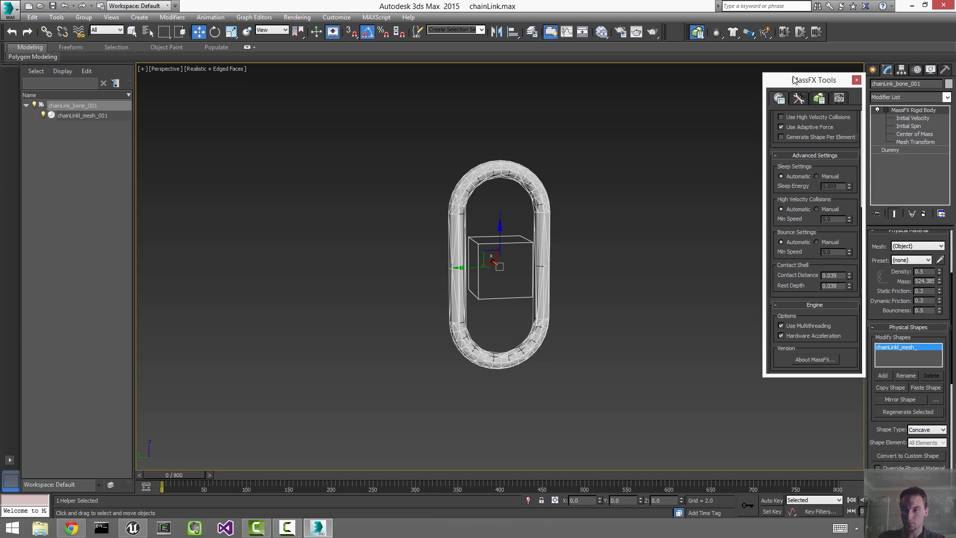
drag(795, 81, 771, 86)
click(795, 105)
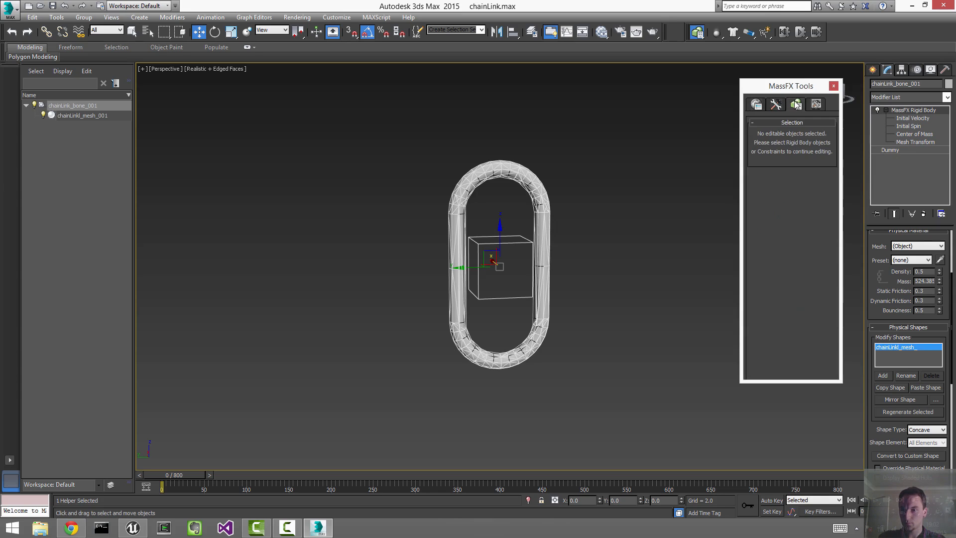
click(833, 86)
click(775, 148)
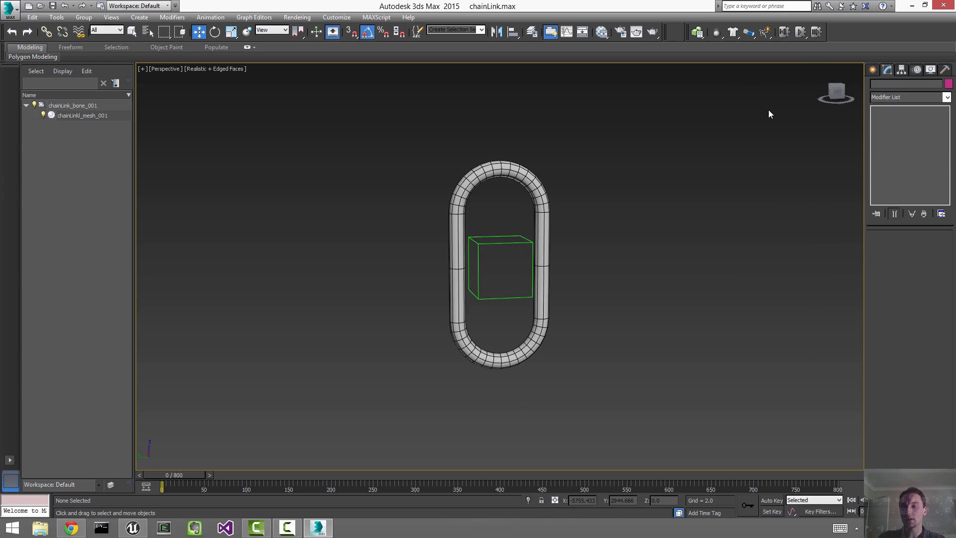
click(800, 32)
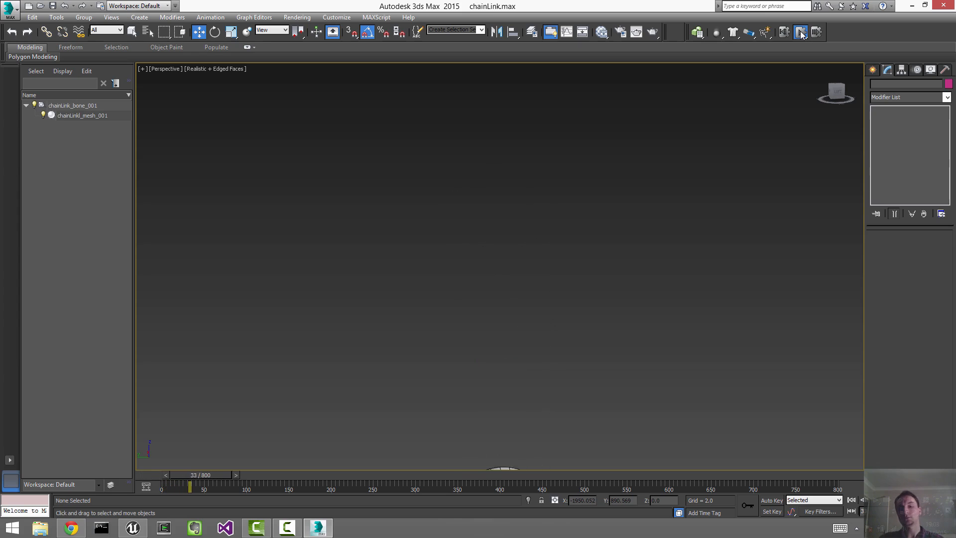
click(784, 32)
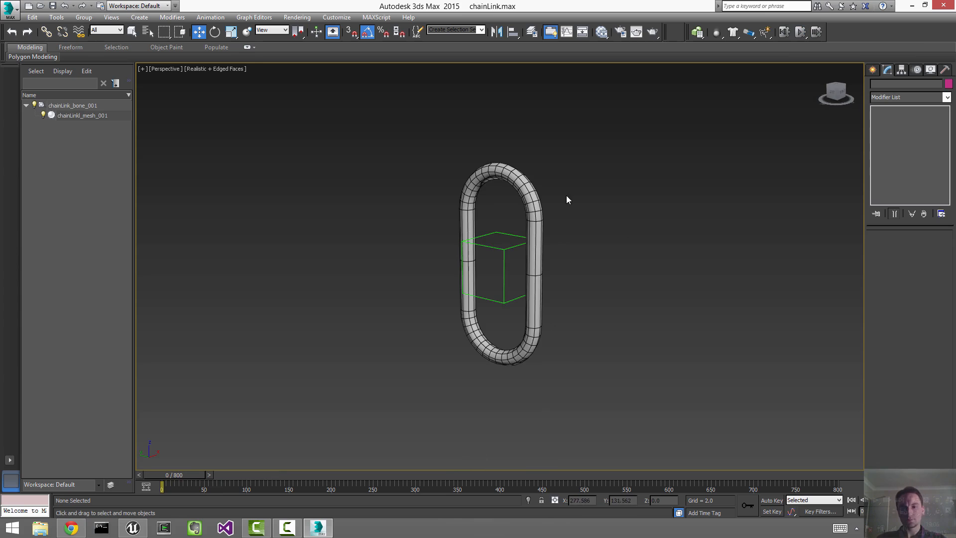
alt+middle_drag(534, 244, 522, 269)
Step: Add a Push modifier to the chainLinkl_mesh_001 chain link mesh
click(523, 269)
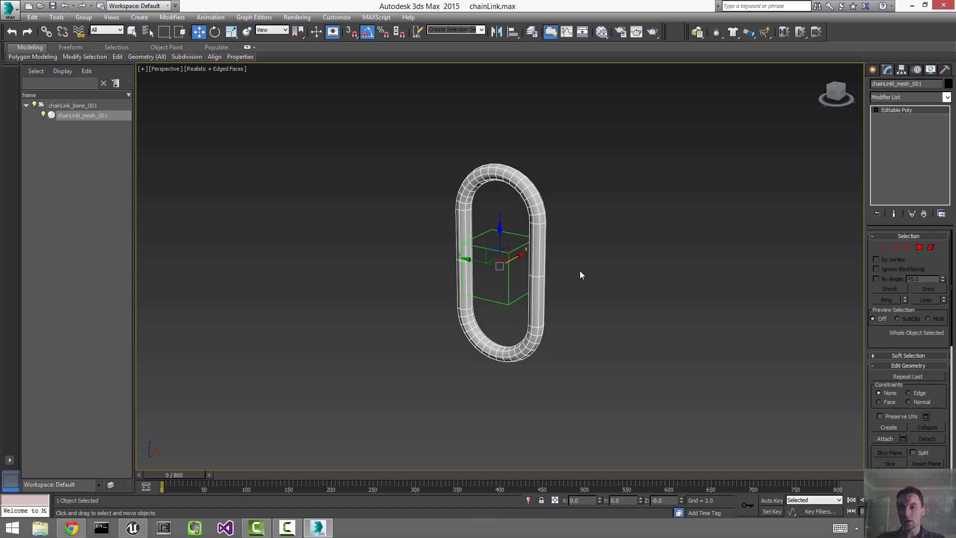
click(496, 250)
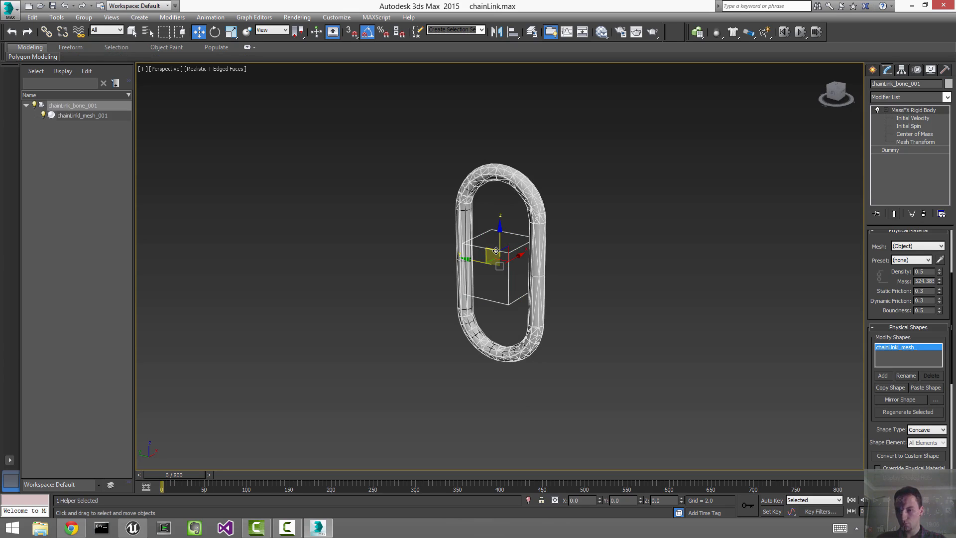
click(533, 229)
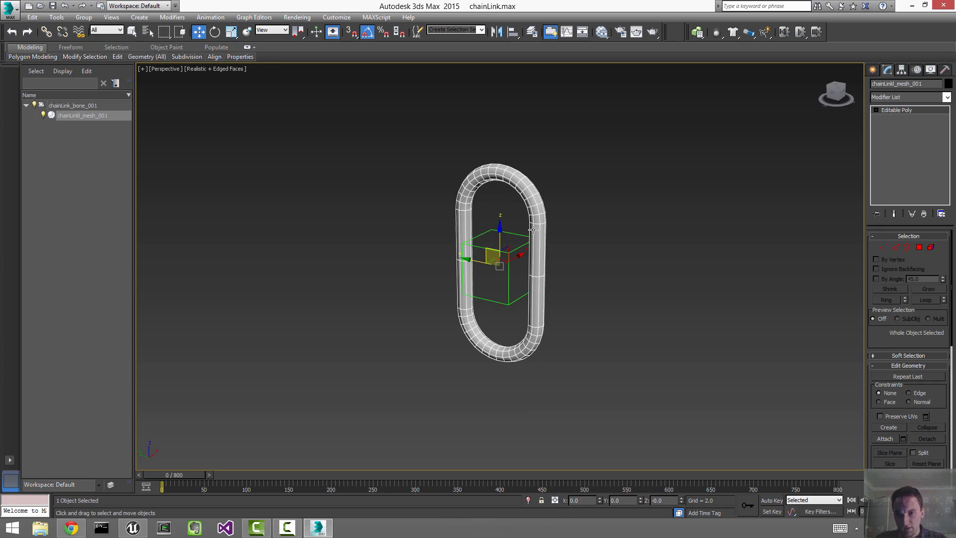
click(919, 97)
scroll(906, 249, down, 10)
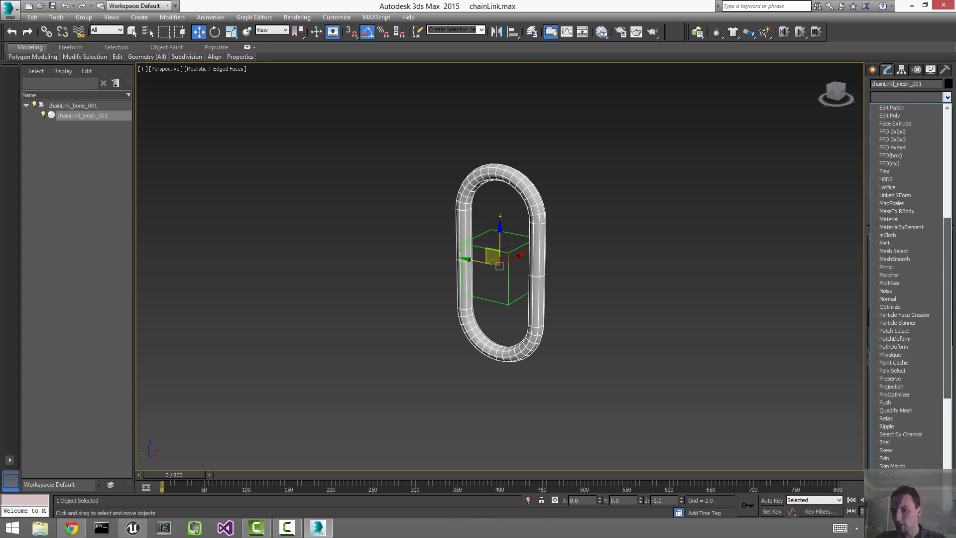
scroll(906, 349, down, 9)
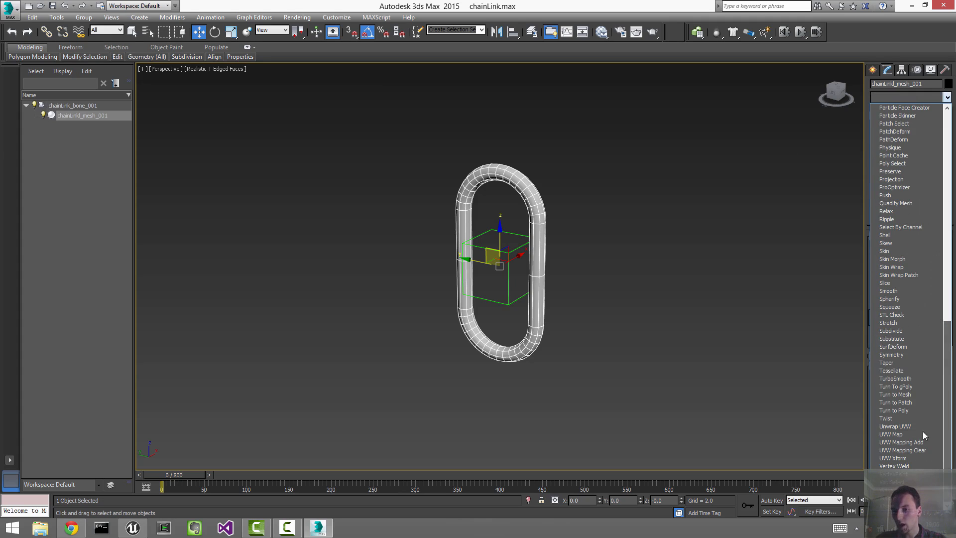
click(895, 195)
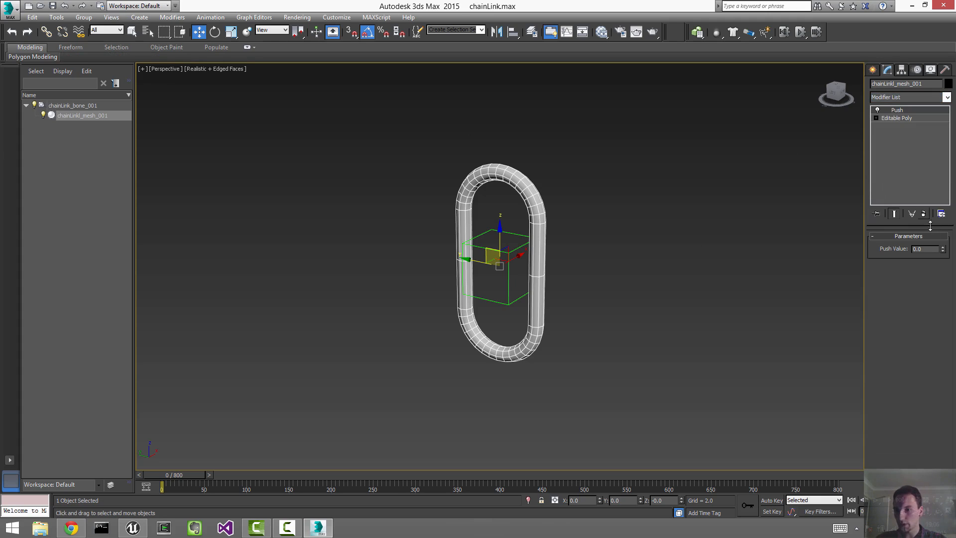
Step: Set the Push value to 2.5
text(4)
key(Return)
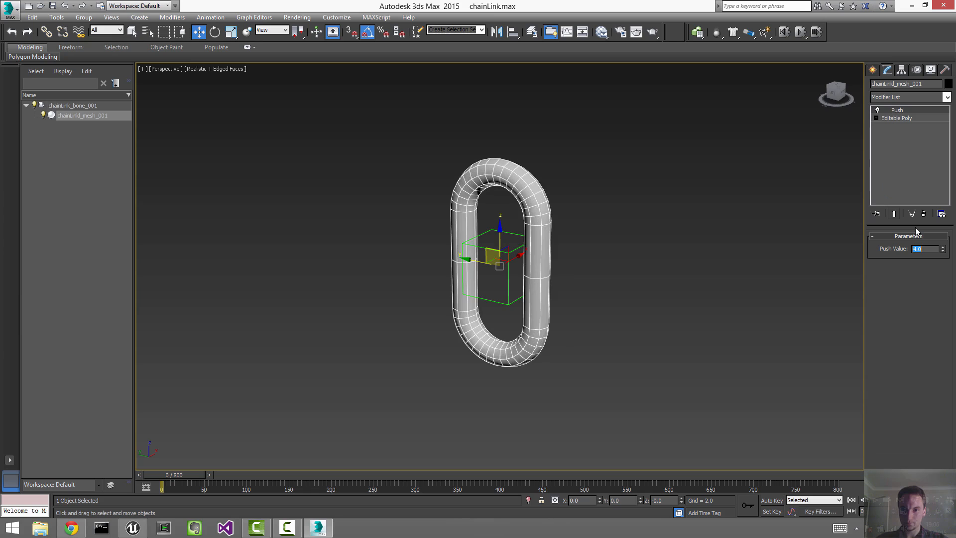
text(2)
key(Return)
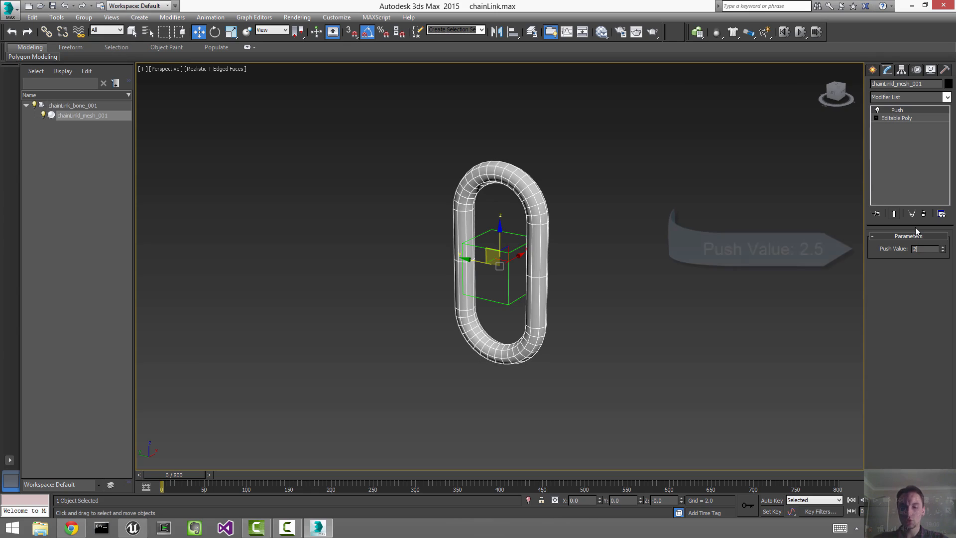
text(2.5)
key(Return)
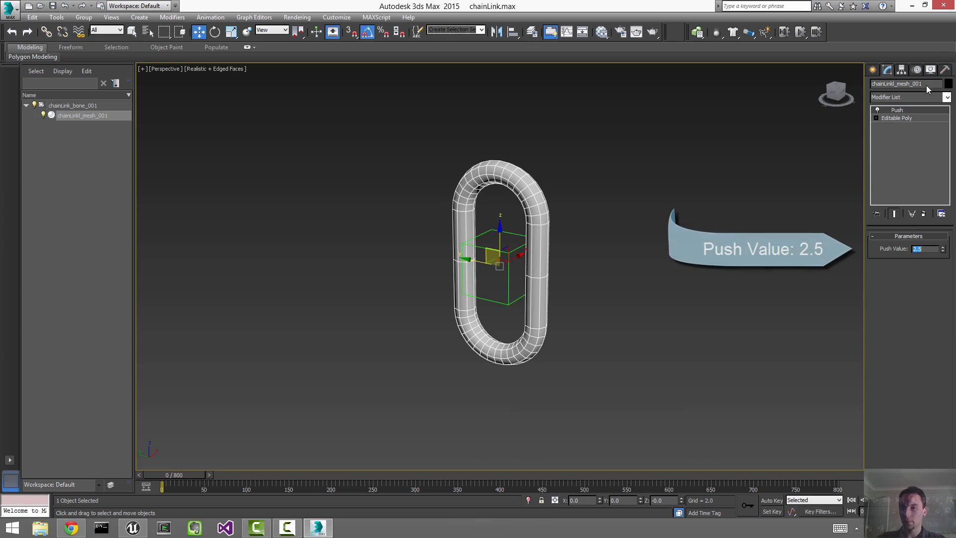
Step: Collapse the Push modifier into the editable poly and clear the selection
right_click(910, 109)
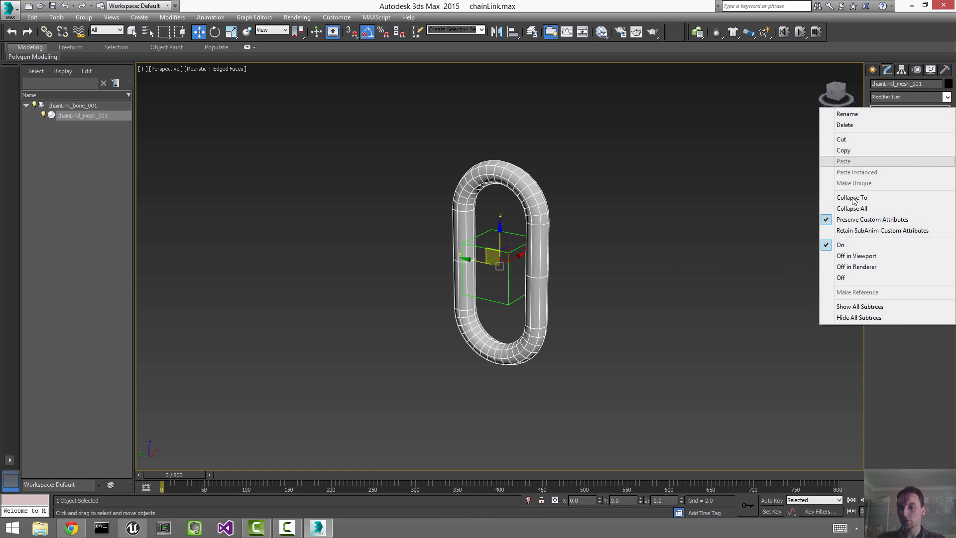
click(857, 194)
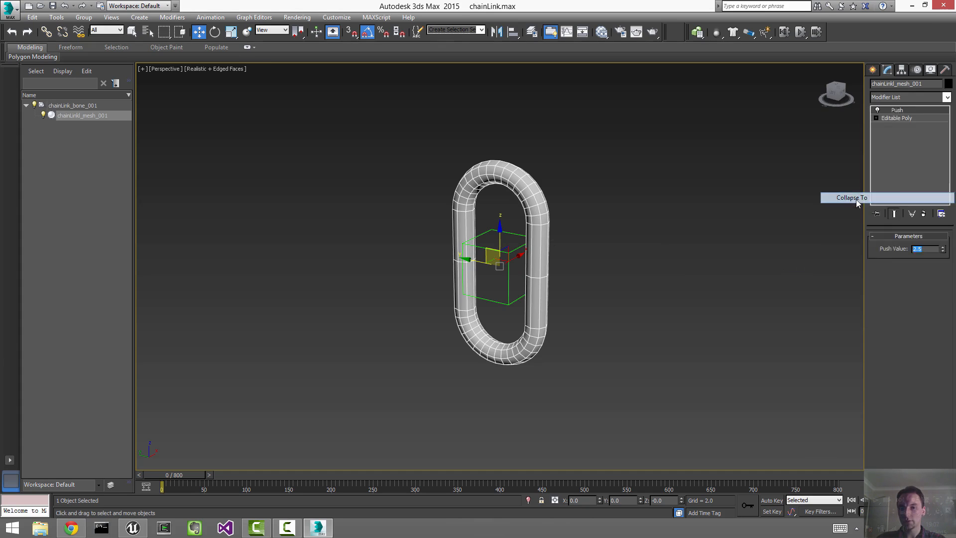
click(673, 232)
Step: Make the thickened chain link mesh a dynamic MassFX rigid body
click(498, 250)
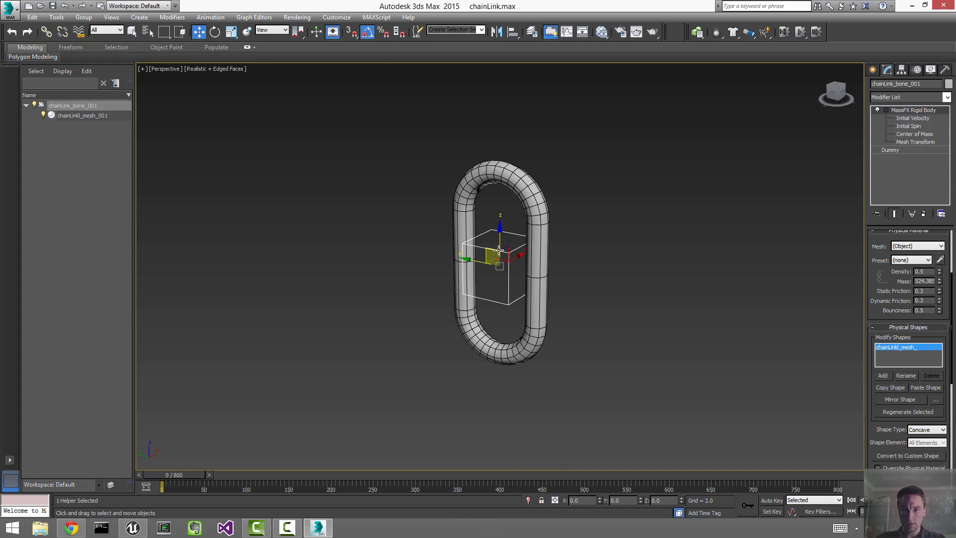
key(z)
alt+middle_drag(533, 265, 565, 264)
scroll(566, 264, down, 5)
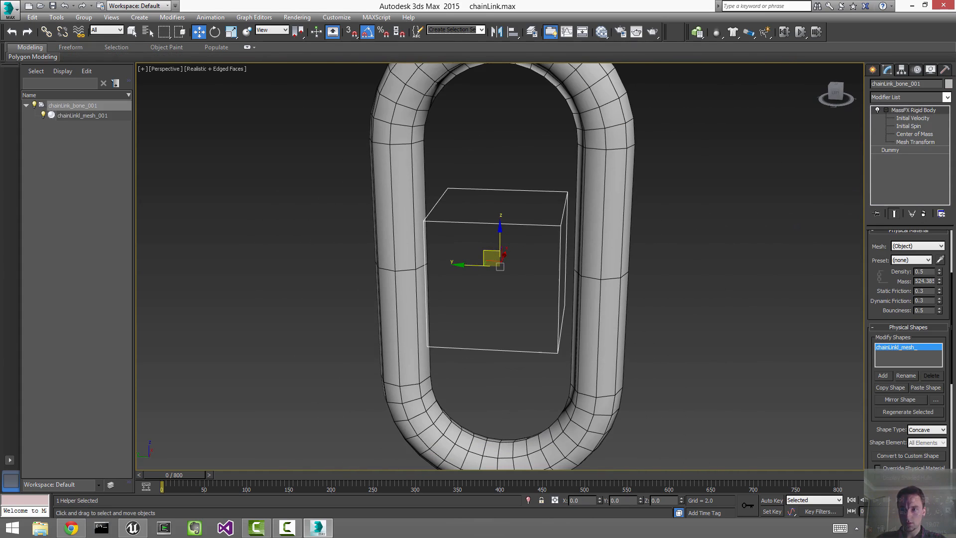
click(577, 226)
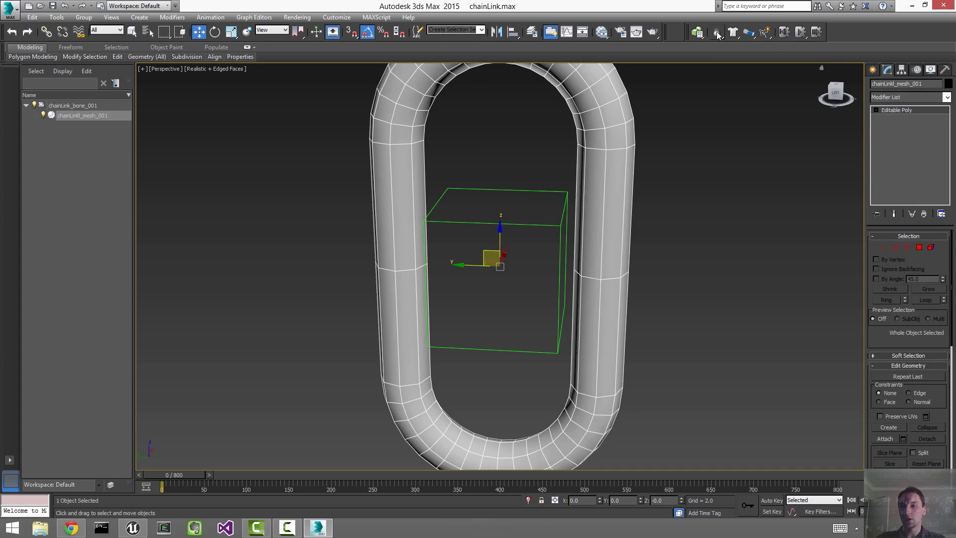
drag(715, 31, 796, 46)
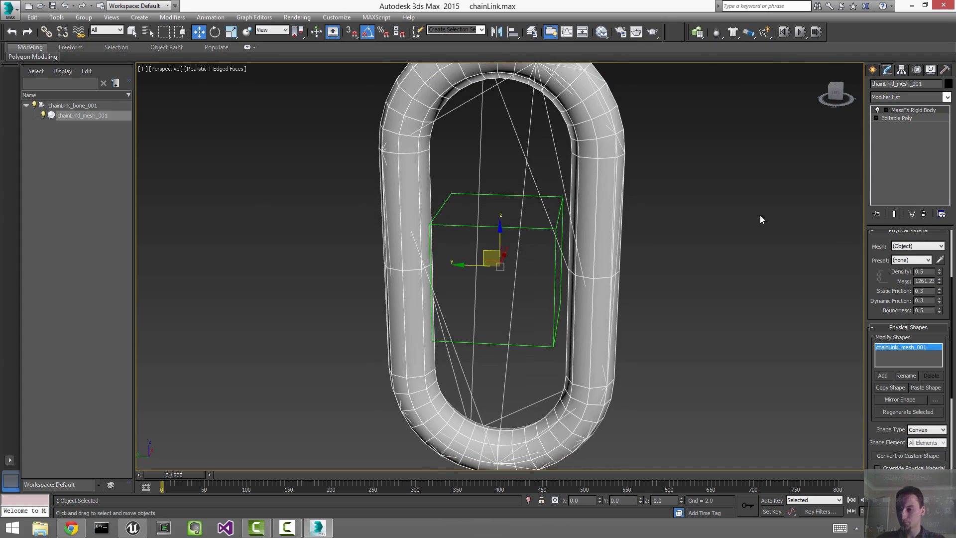
Step: Switch the mesh's physics shape to Concave and generate the hull
click(936, 429)
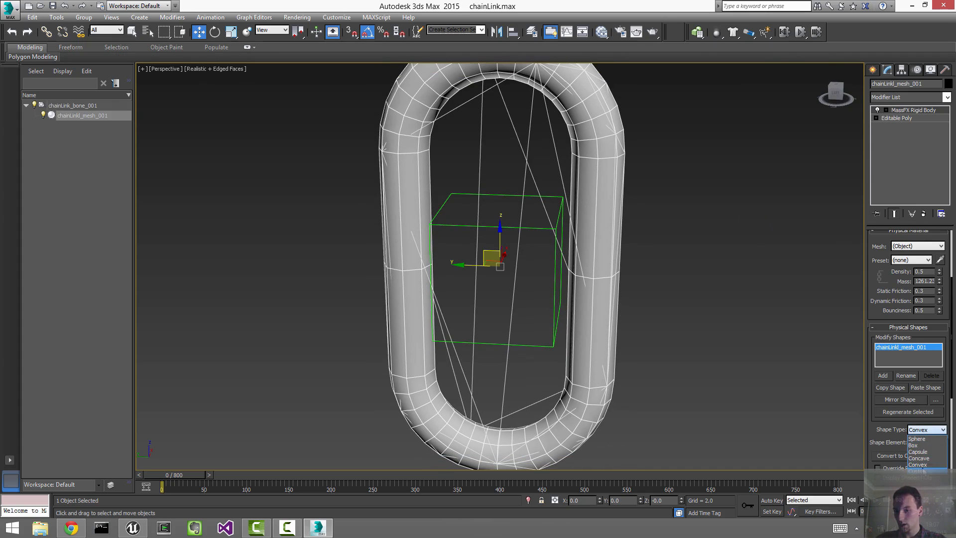
click(918, 458)
scroll(886, 443, down, 5)
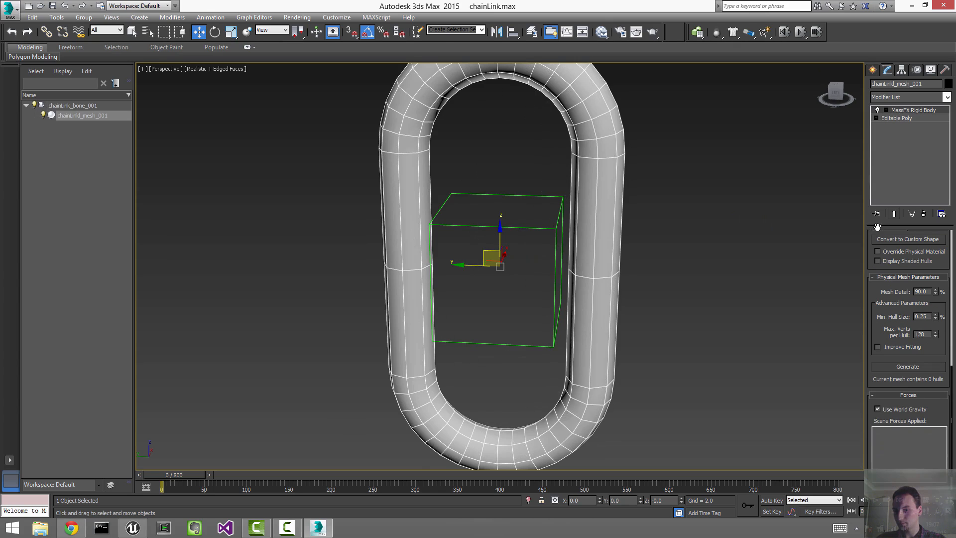
click(907, 365)
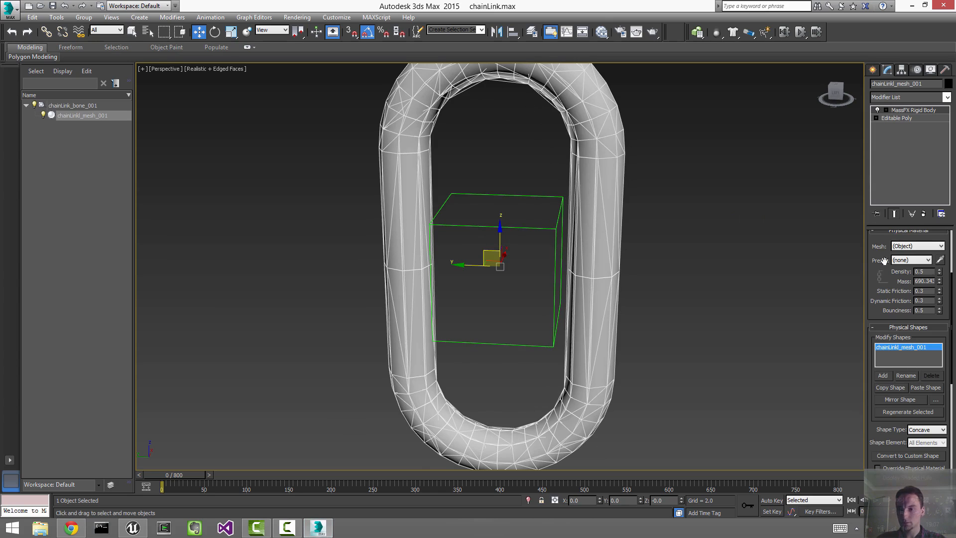
scroll(892, 441, up, 5)
scroll(892, 441, down, 5)
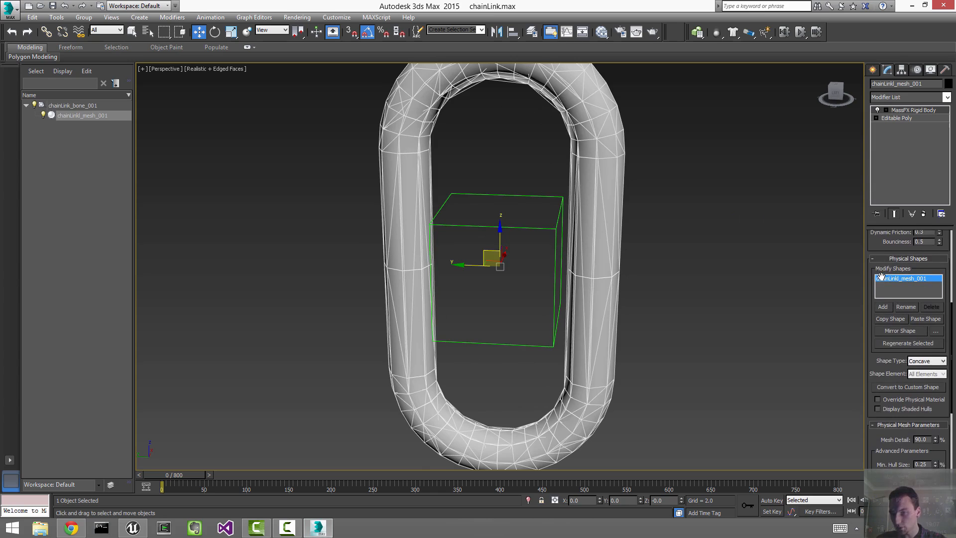
Step: Delete the mesh's rigid body modifier and paste the hull onto chainLink_bone_001
right_click(904, 110)
click(891, 125)
drag(517, 174, 505, 250)
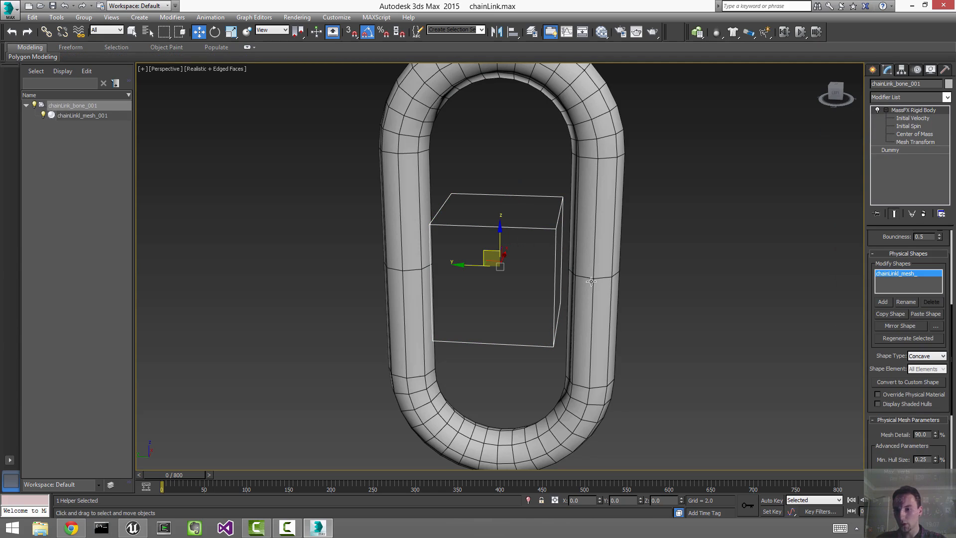
click(920, 312)
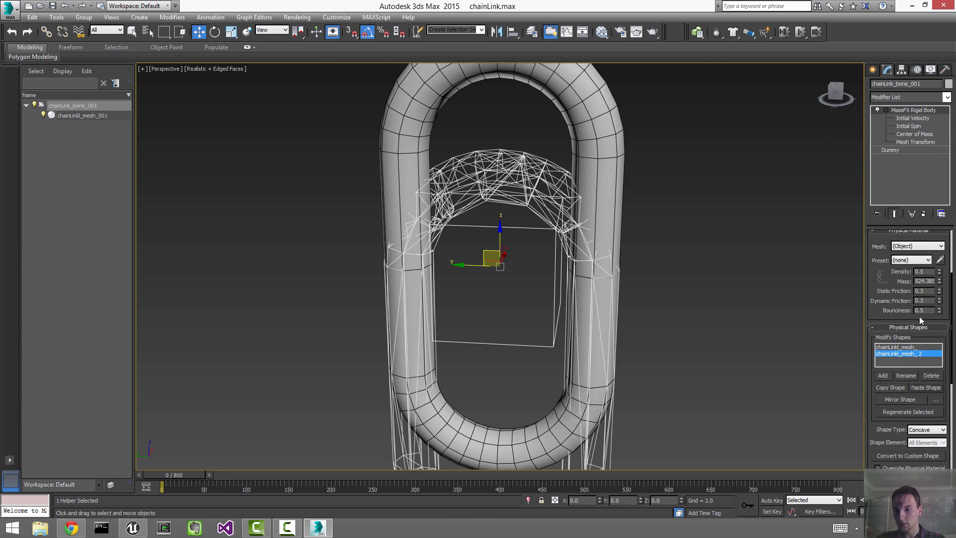
Step: Delete the bone's original concave physics shape
click(915, 347)
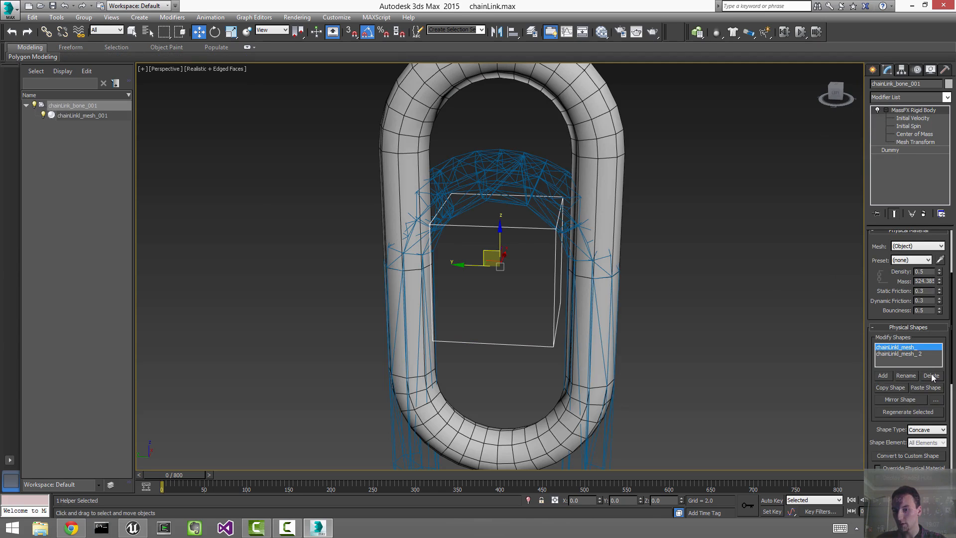
click(930, 376)
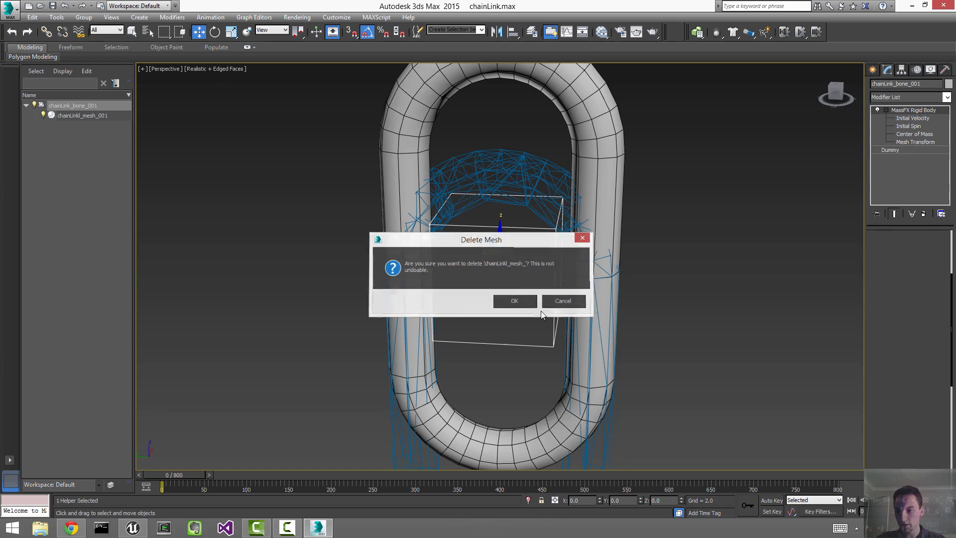
click(514, 300)
Step: Raise the chainLinkl_mesh_2 physics mesh 40 units up
click(914, 142)
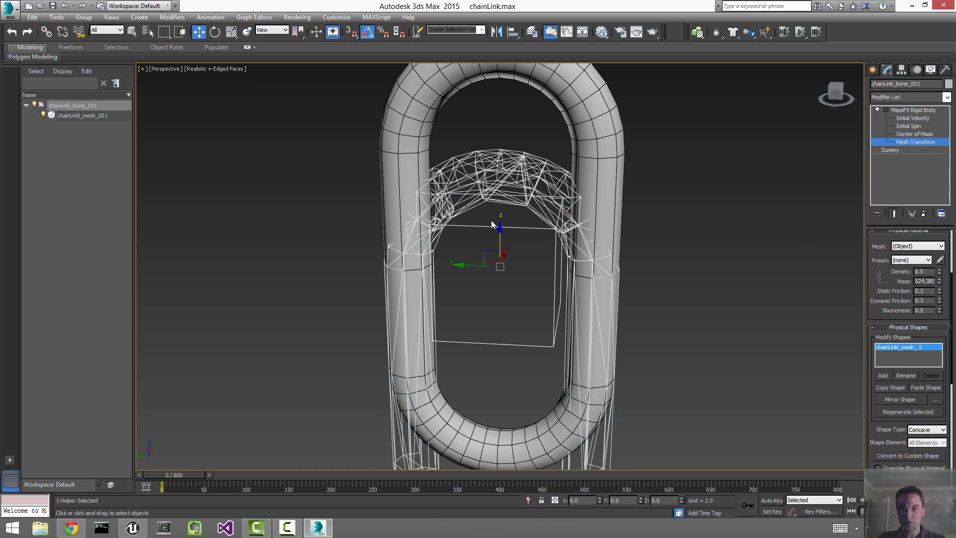
right_click(199, 32)
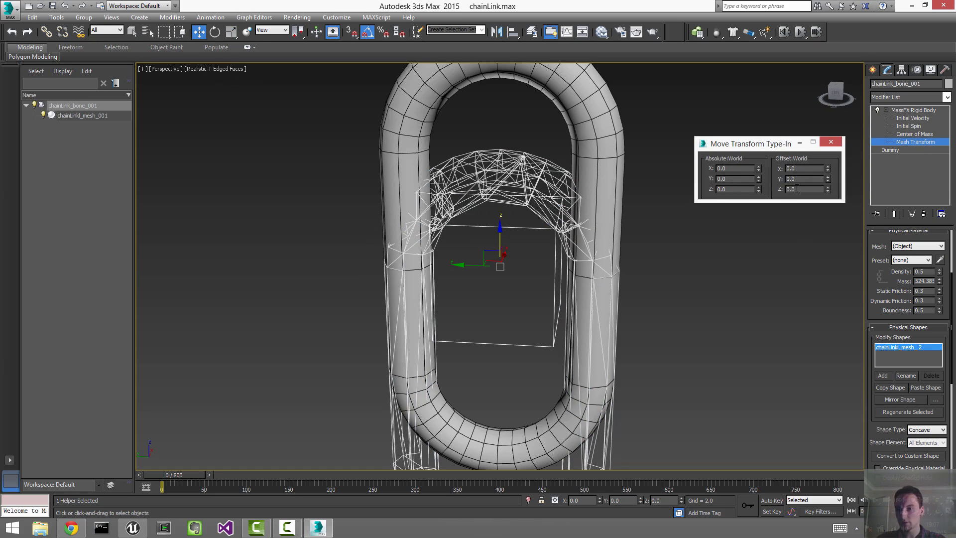
text(40)
key(Return)
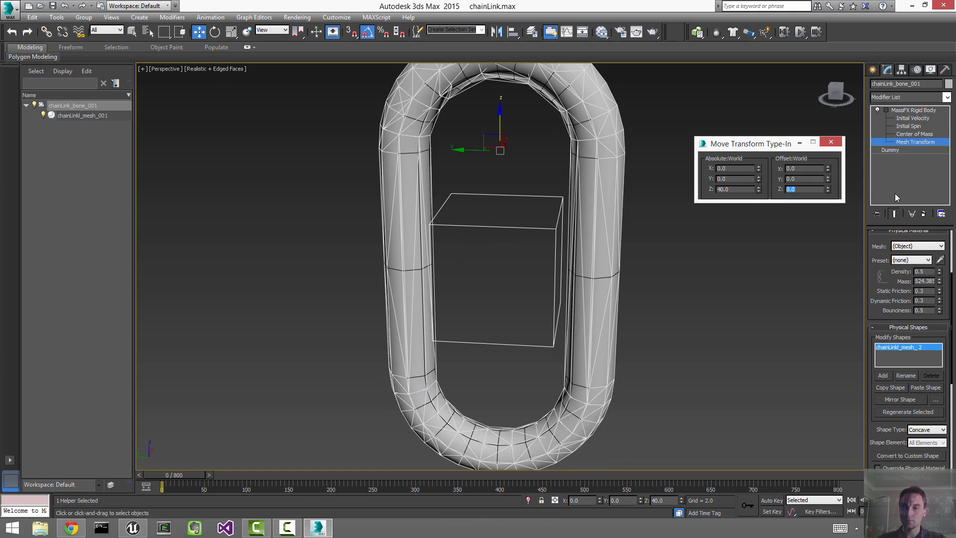
click(828, 141)
Step: Exit Mesh Transform editing and select both the bone and its link mesh
right_click(607, 198)
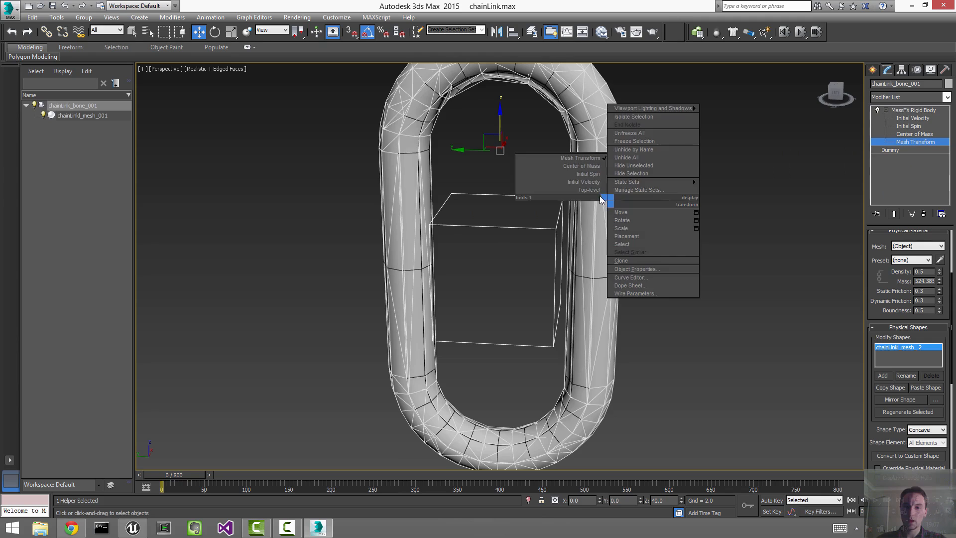
click(594, 190)
click(719, 196)
scroll(718, 195, down, 3)
scroll(687, 224, down, 5)
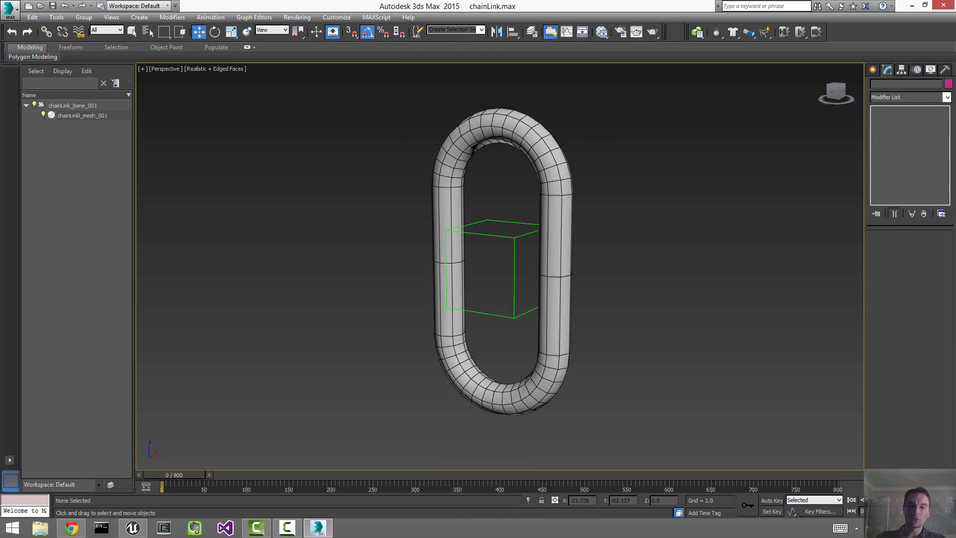
drag(476, 105, 611, 335)
Step: Array the bone and link as 12 instances, each moved -125 in Z and rotated 90° in Z
click(56, 17)
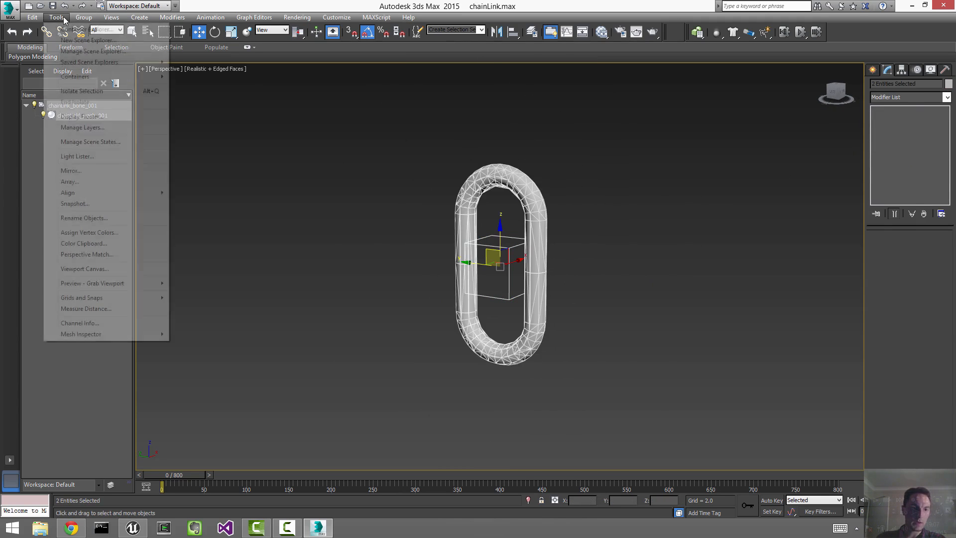
click(94, 182)
drag(550, 171, 791, 59)
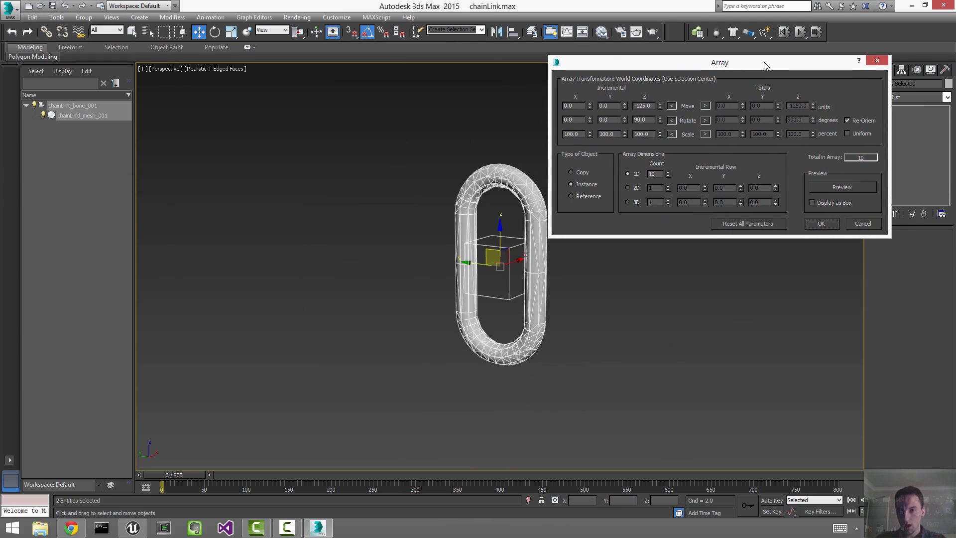
middle_drag(428, 246, 378, 255)
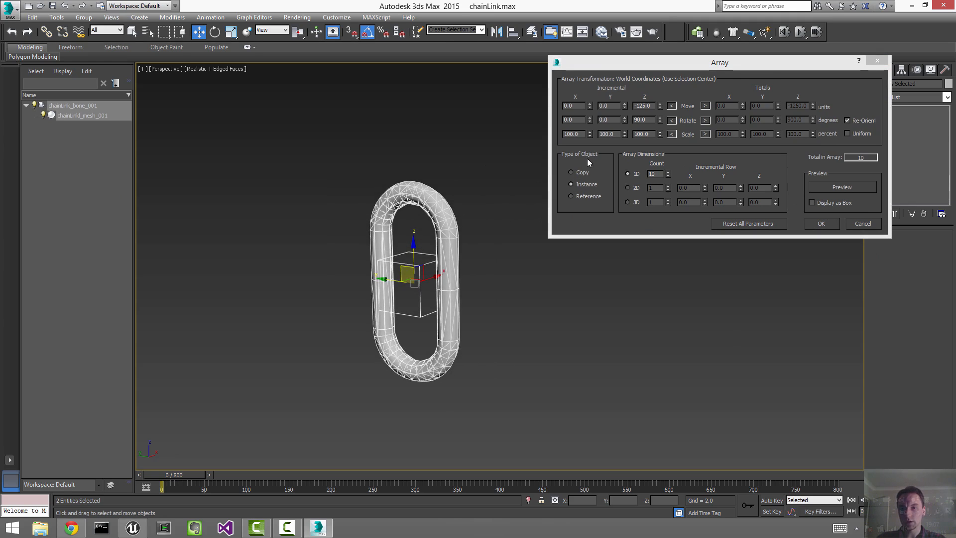
double_click(659, 173)
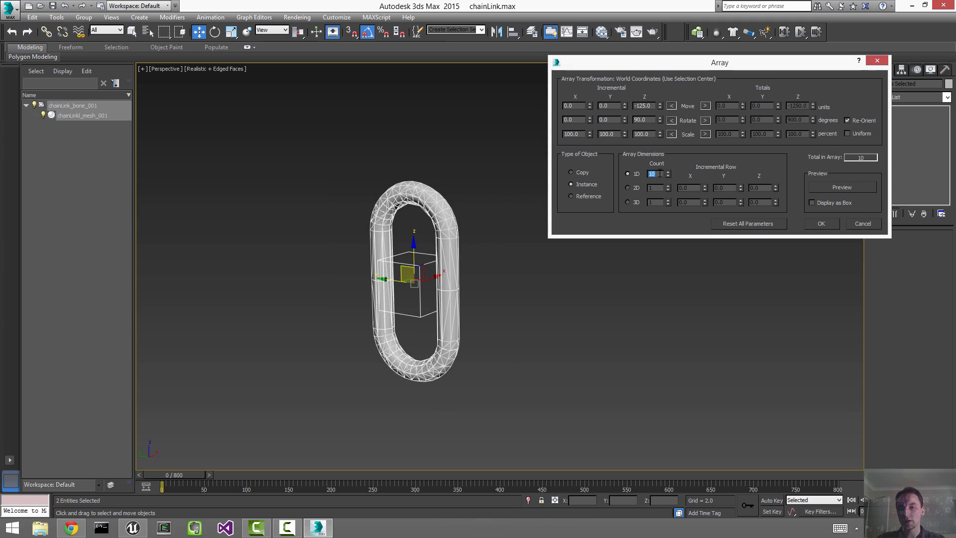
text(12)
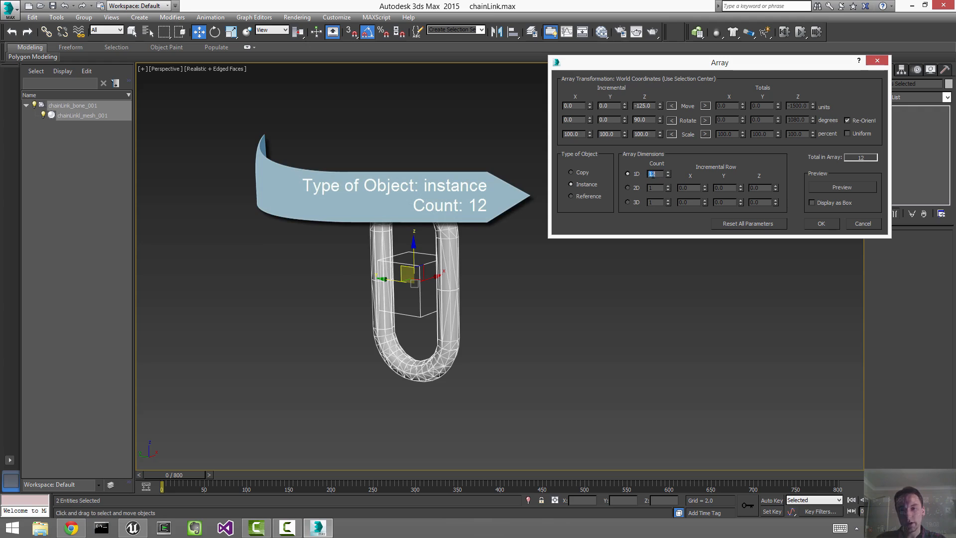
click(845, 188)
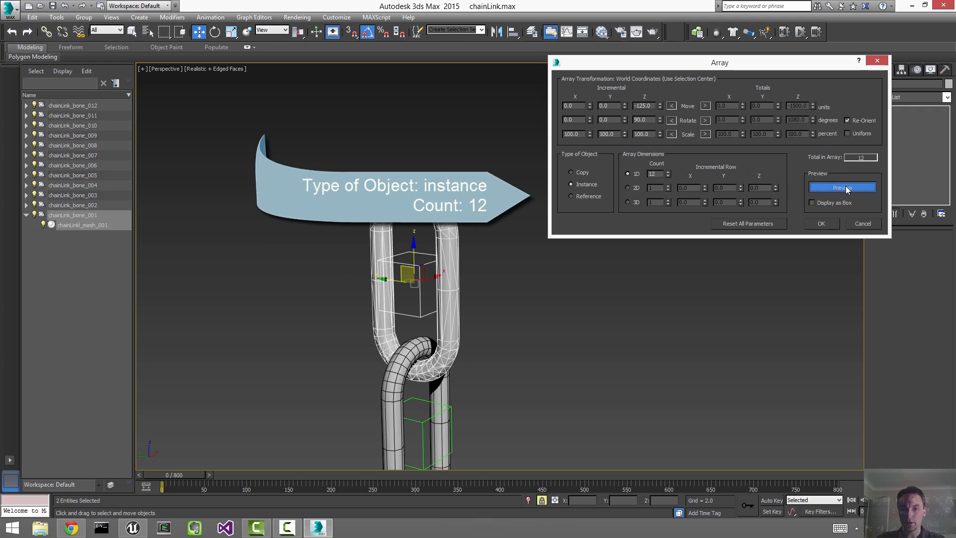
double_click(639, 105)
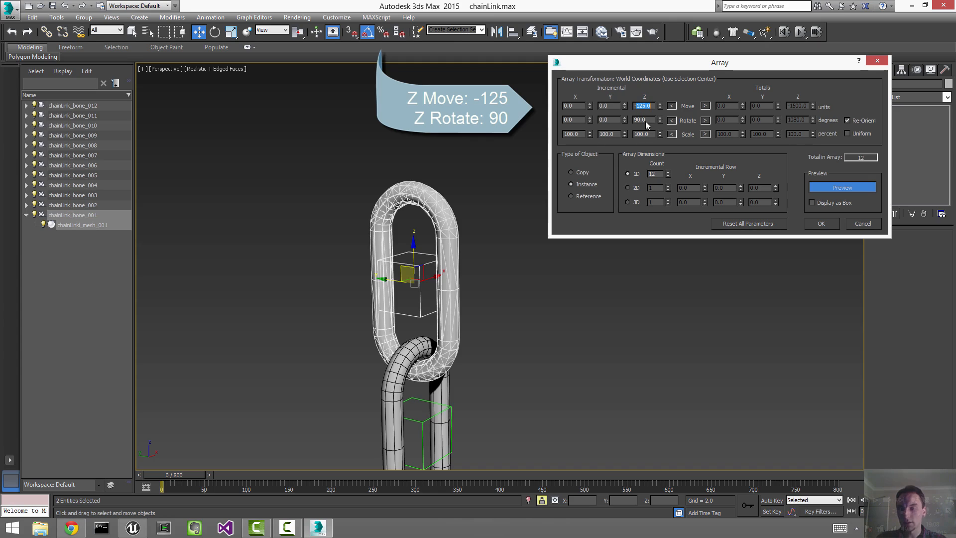
double_click(645, 121)
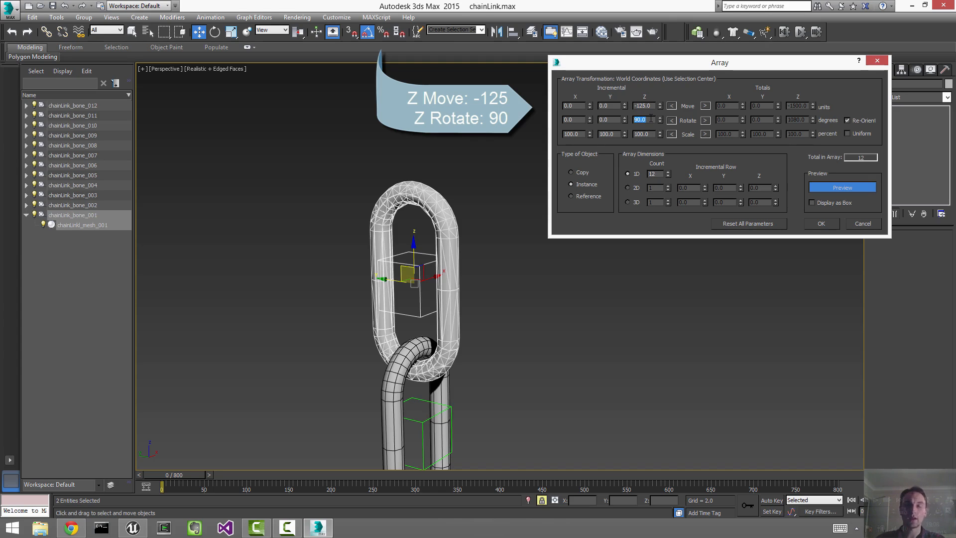
click(825, 223)
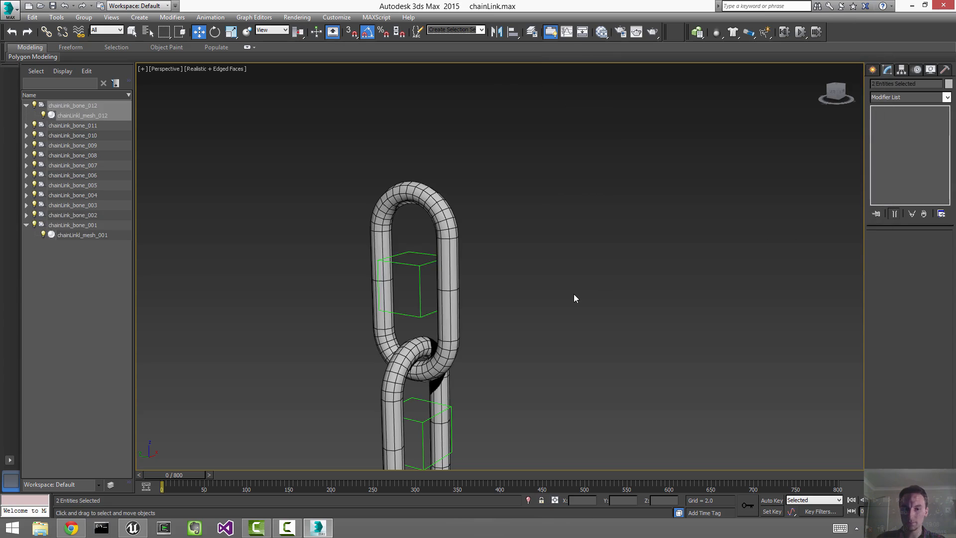
click(572, 293)
key(z)
scroll(499, 266, up, 4)
scroll(575, 238, up, 8)
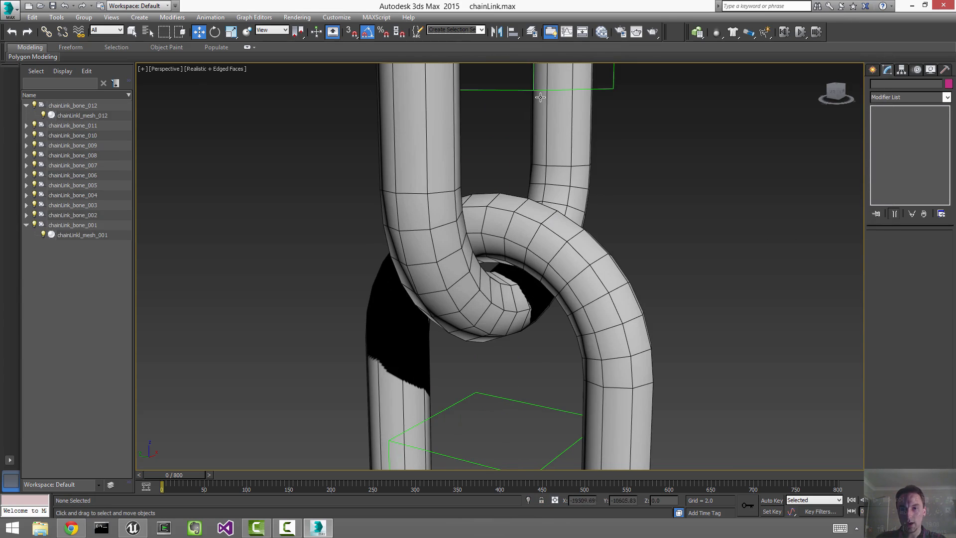
click(539, 89)
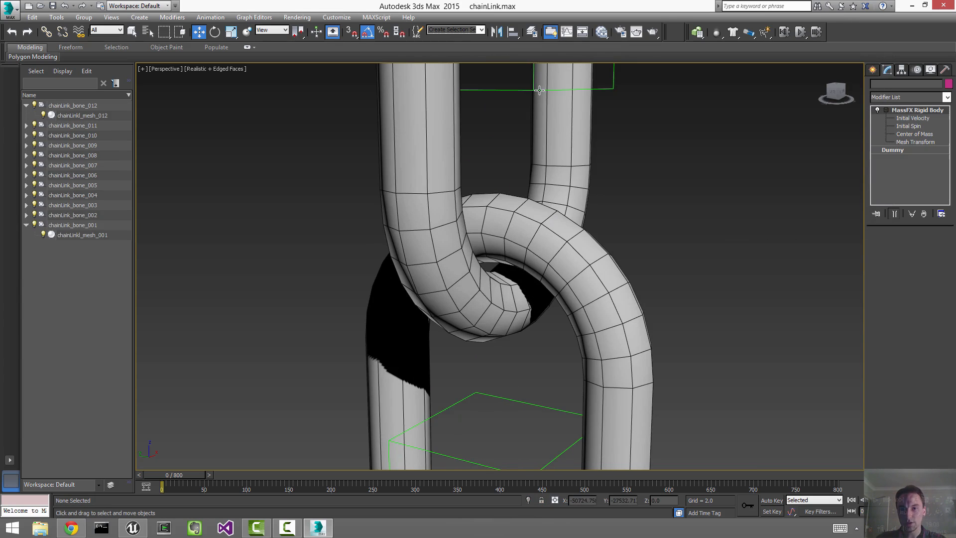
ctrl+click(522, 416)
scroll(573, 339, up, 8)
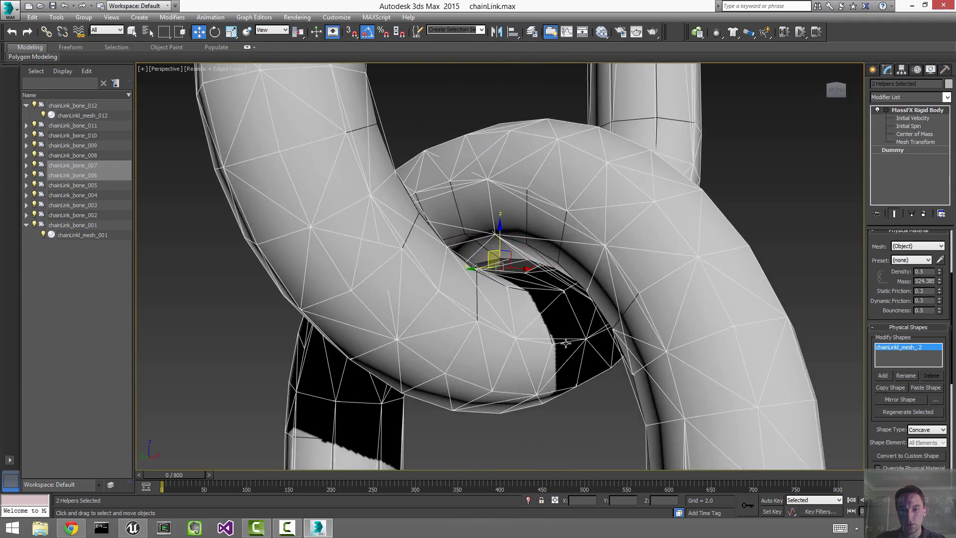
alt+middle_drag(566, 343, 829, 374)
click(847, 266)
key(z)
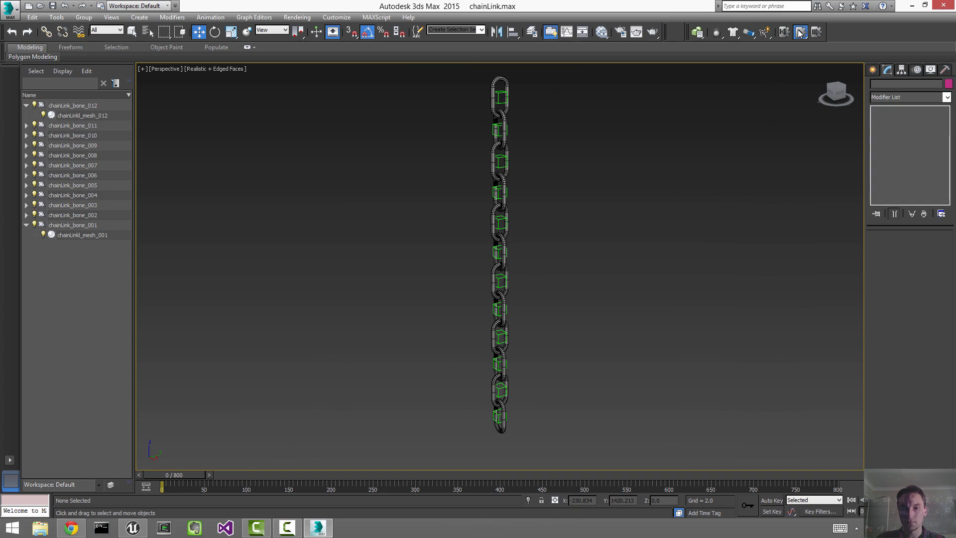
Step: Play the simulation as the chain drops, stop it, and select chainLink_bone_001
key(/)
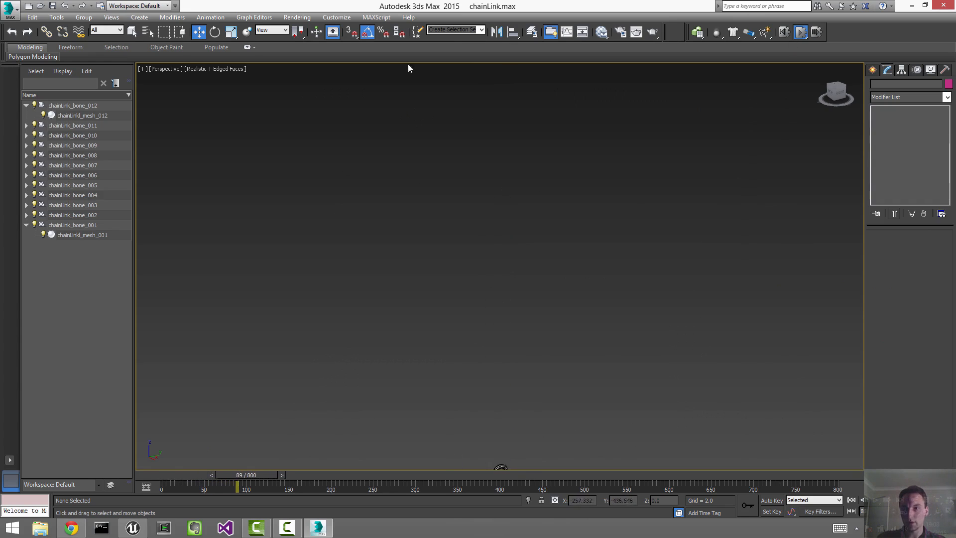
click(785, 30)
key(d)
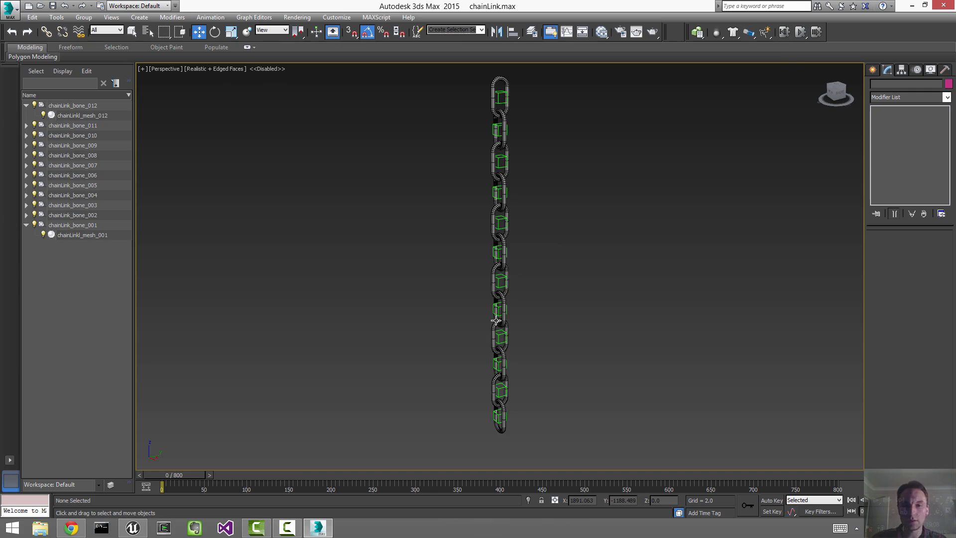
key(d)
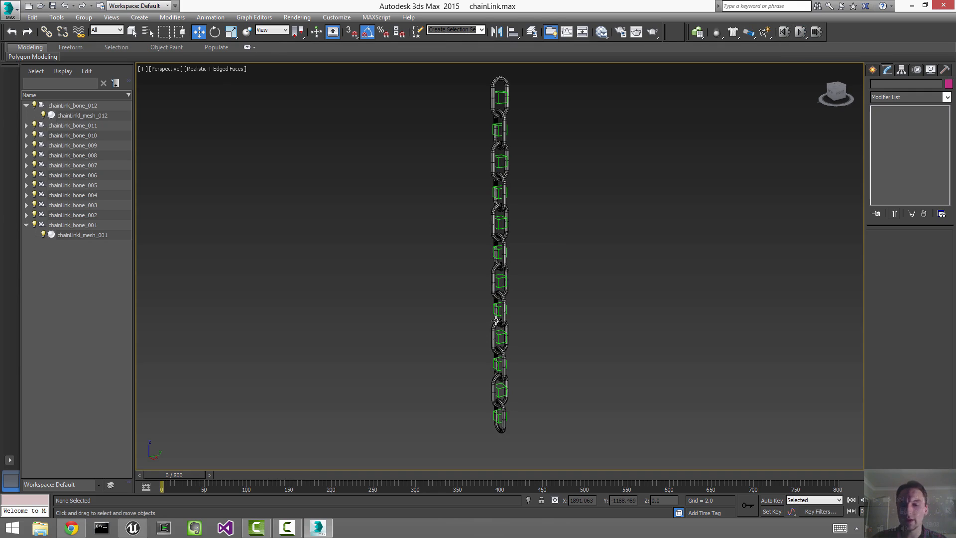
click(498, 94)
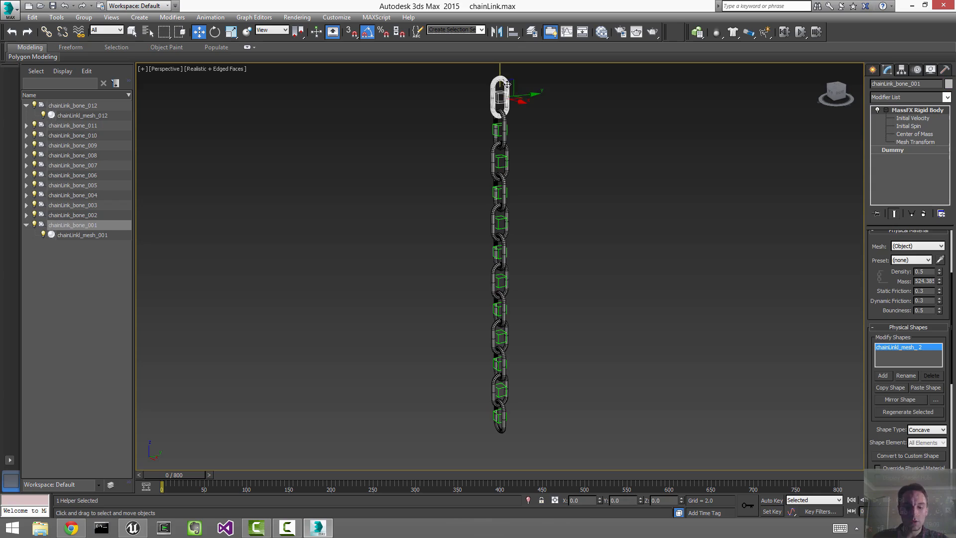
Step: Make chainLink_bone_001's Dummy object unique from the other instanced bones
key(z)
scroll(406, 192, down, 5)
alt+middle_drag(405, 192, 496, 204)
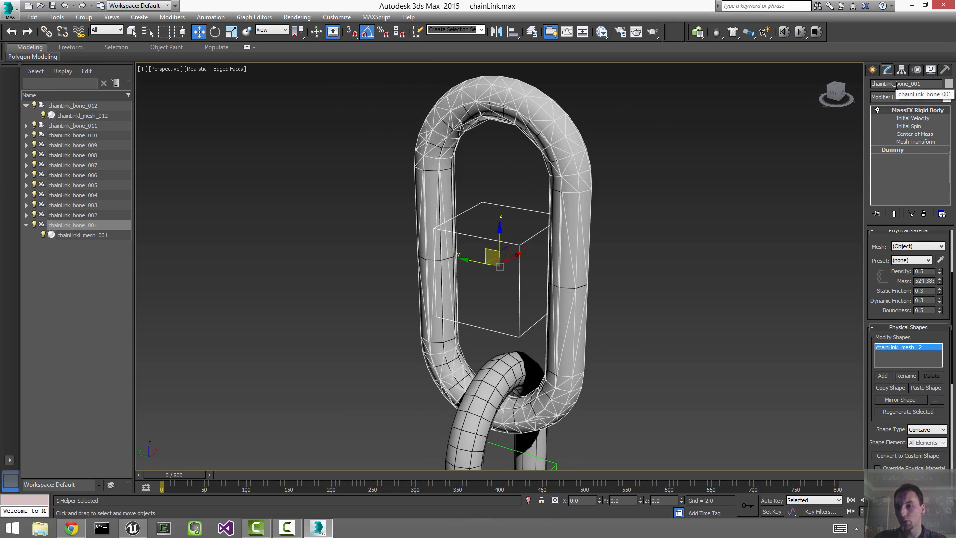
alt+middle_drag(672, 204, 582, 228)
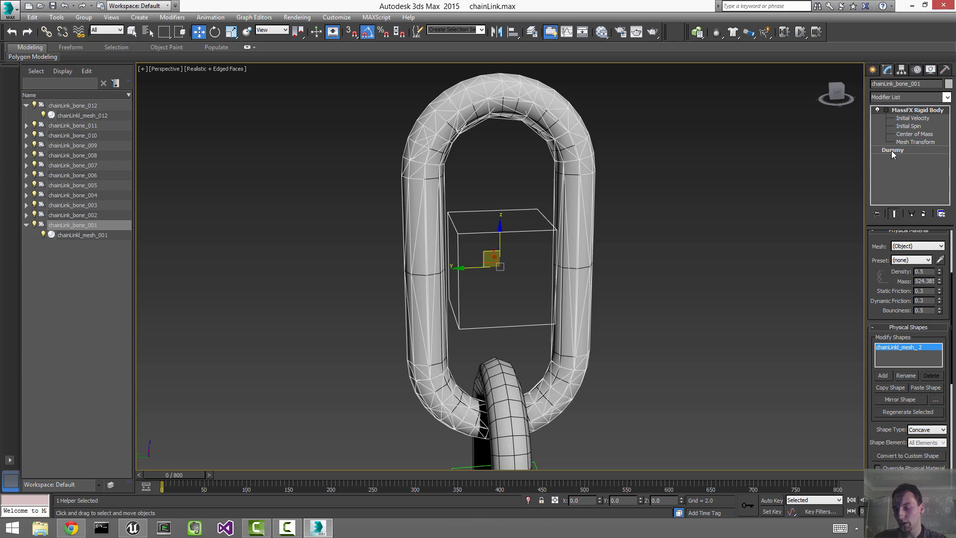
right_click(891, 150)
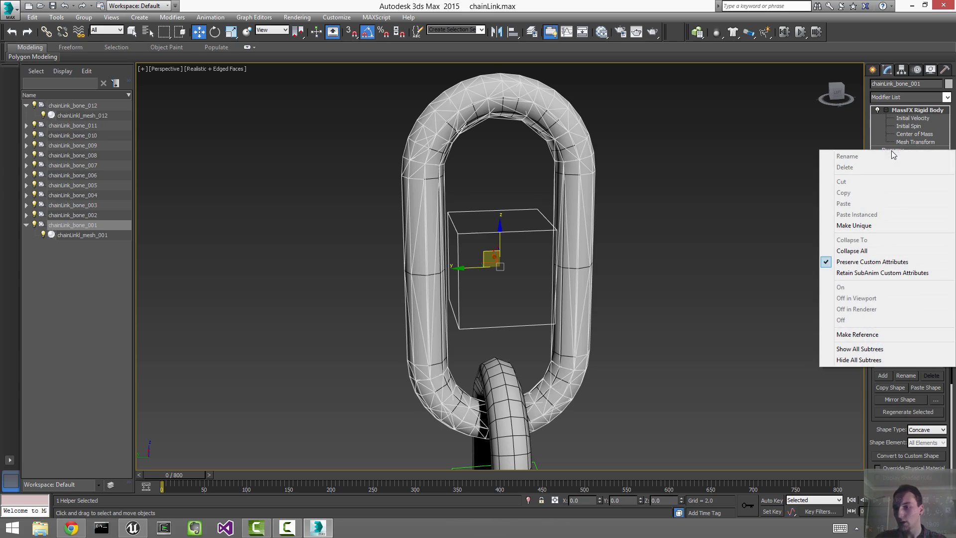
click(871, 228)
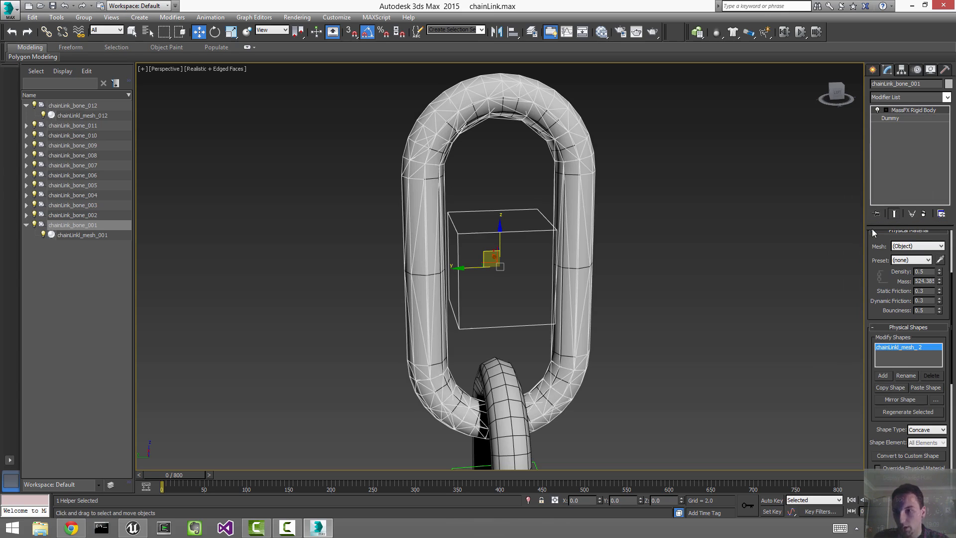
scroll(506, 222, down, 5)
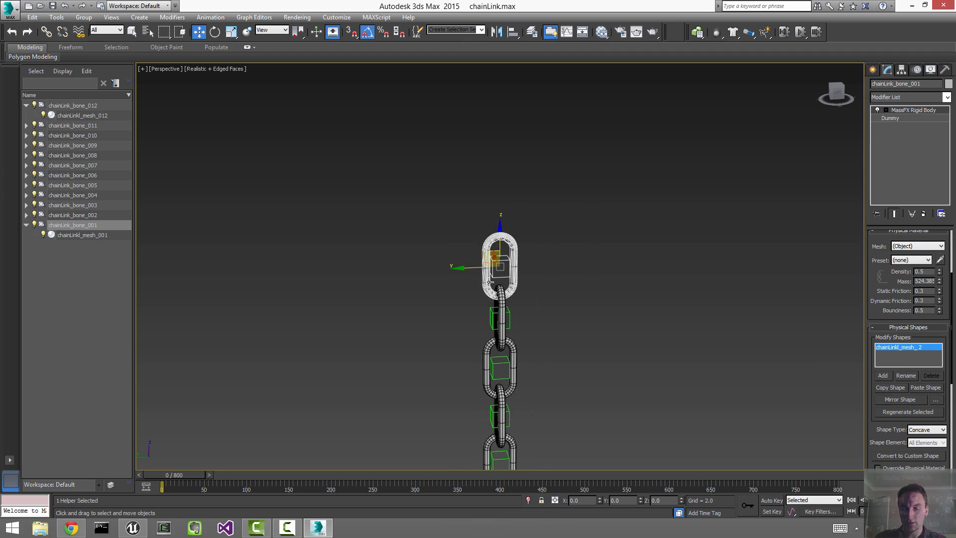
key(z)
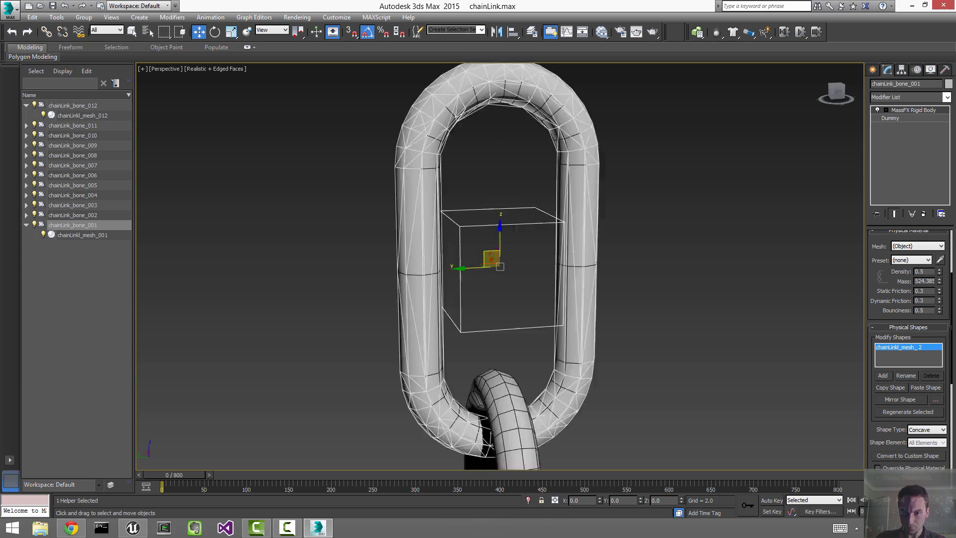
scroll(541, 255, down, 4)
Step: Set chainLink_bone_001's rigid body type to Static, then deselect it
alt+middle_drag(544, 258, 602, 264)
drag(951, 320, 950, 255)
click(940, 251)
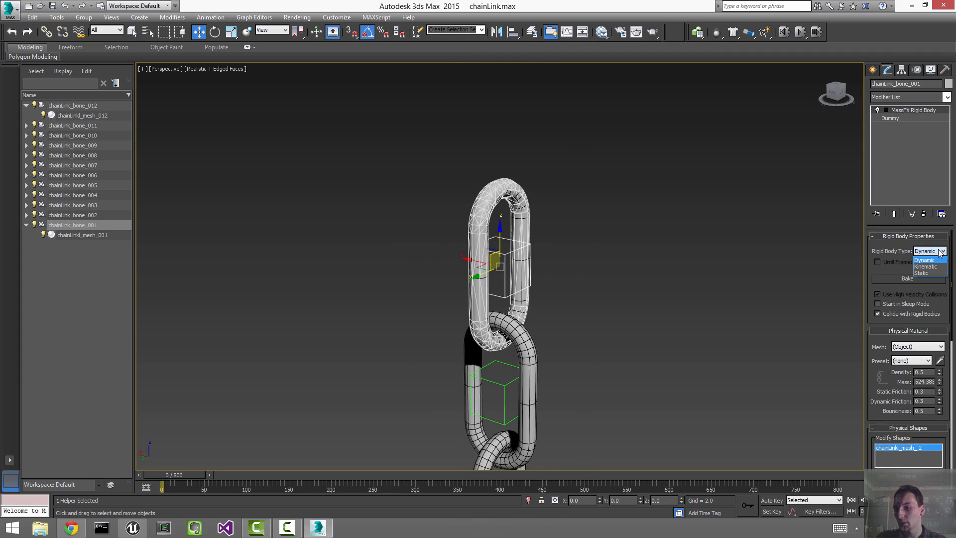
click(929, 273)
click(732, 292)
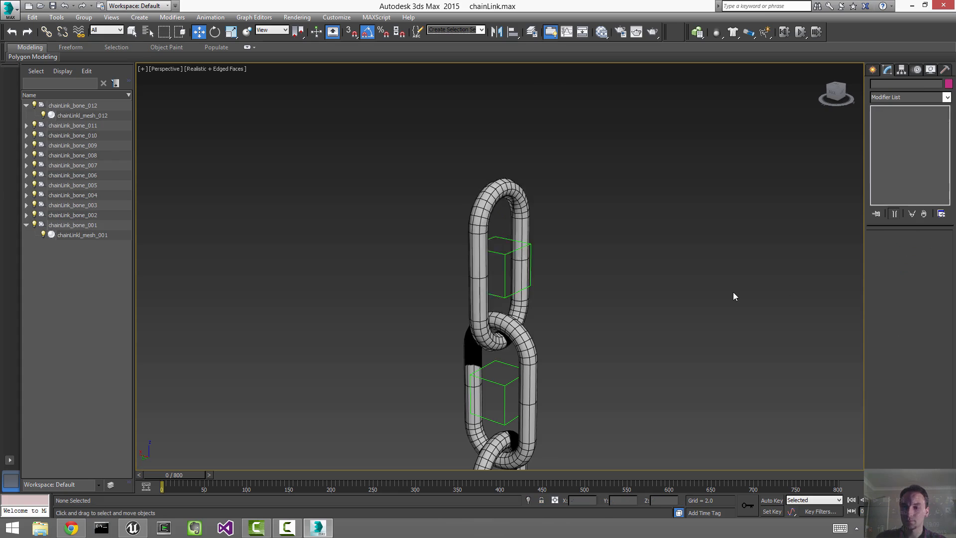
Step: Reset the MassFX simulation back to frame 0
key(z)
alt+middle_drag(734, 291, 750, 110)
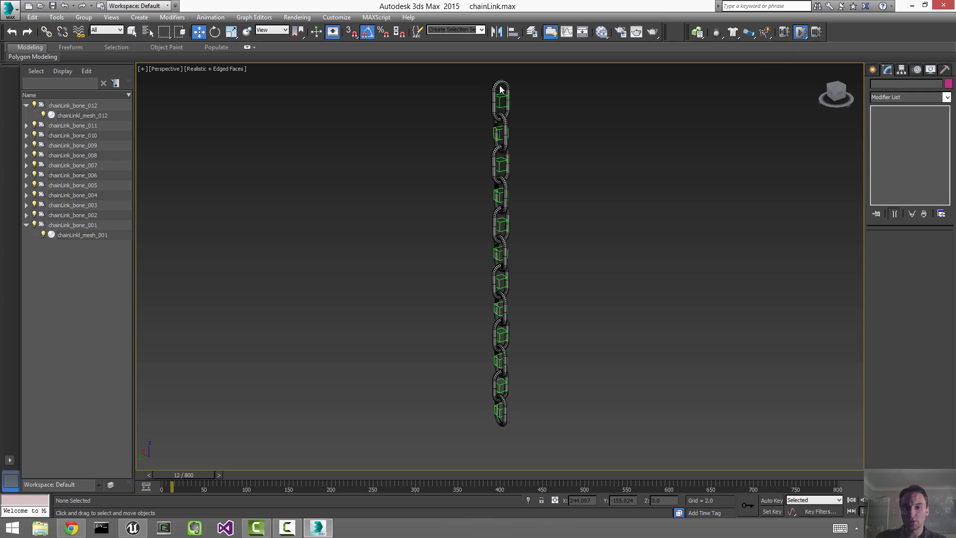
scroll(503, 94, up, 5)
scroll(640, 313, up, 4)
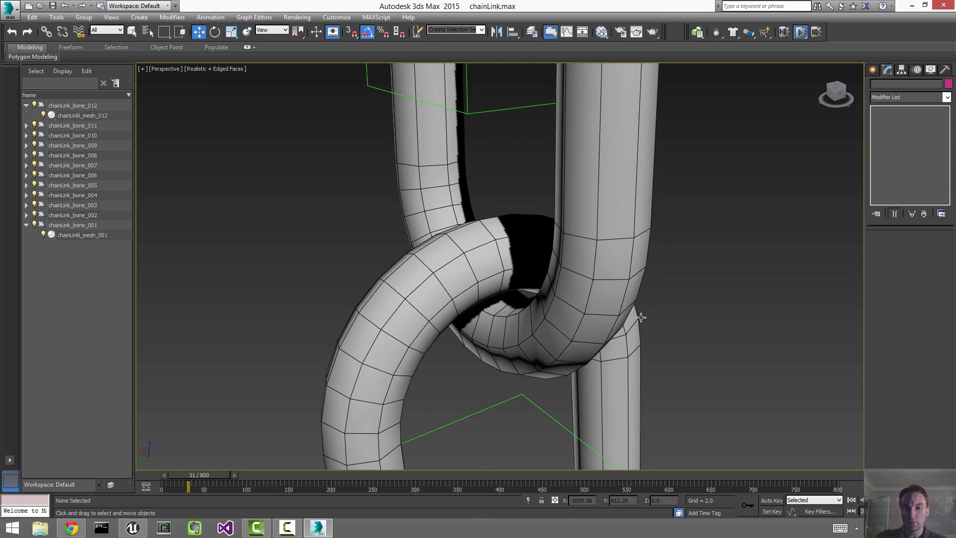
scroll(632, 278, down, 8)
scroll(668, 296, down, 6)
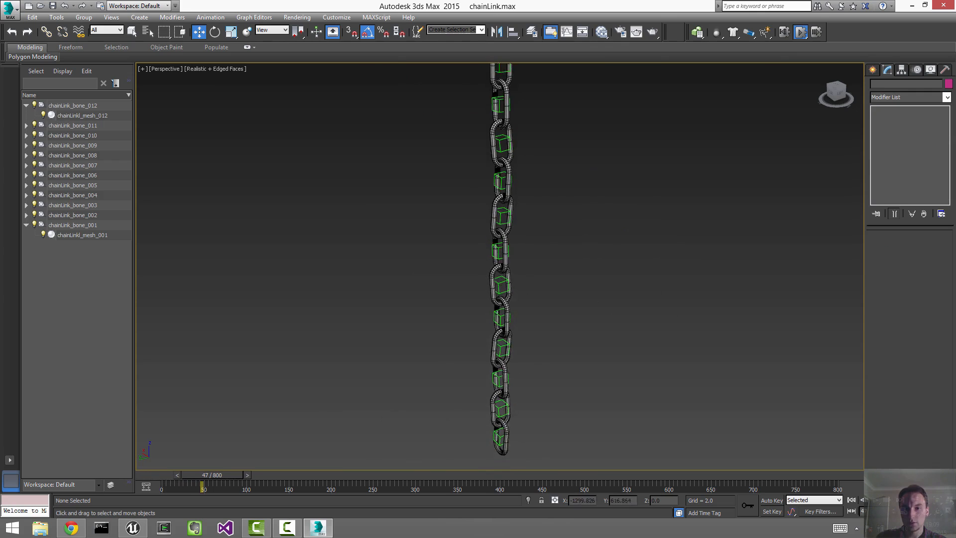
click(786, 33)
Step: Collapse the chainLink_bone_012 and chainLink_bone_001 entries in the Scene Explorer
scroll(724, 212, up, 2)
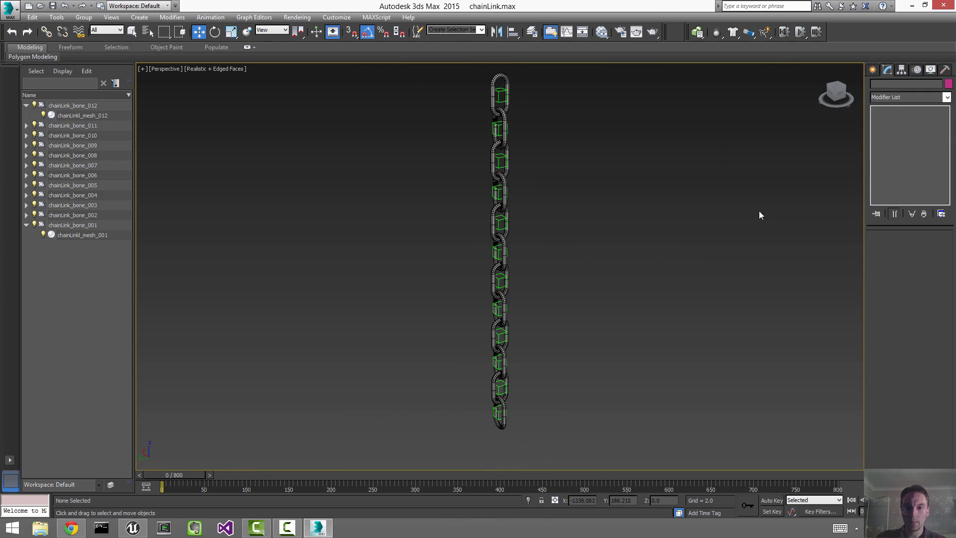
alt+middle_drag(759, 212, 246, 116)
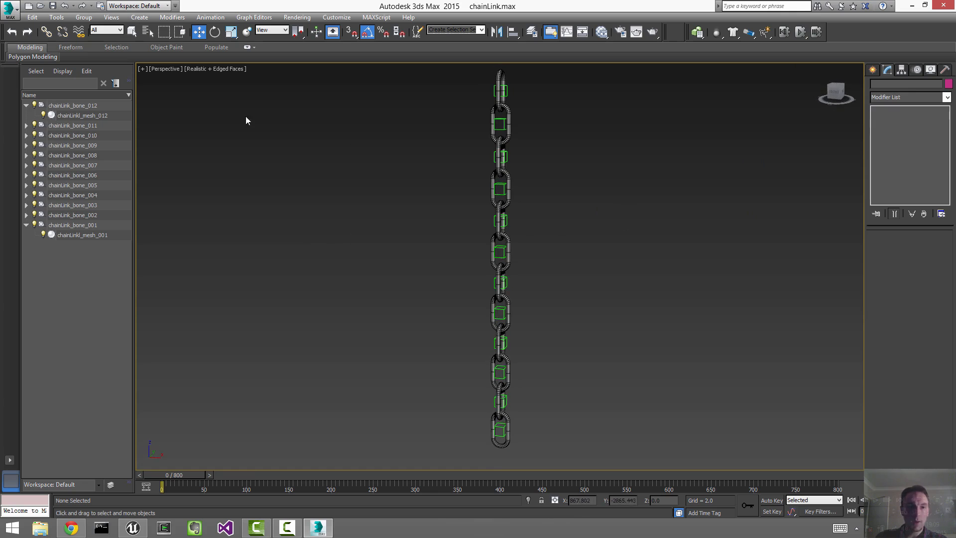
click(26, 105)
click(26, 214)
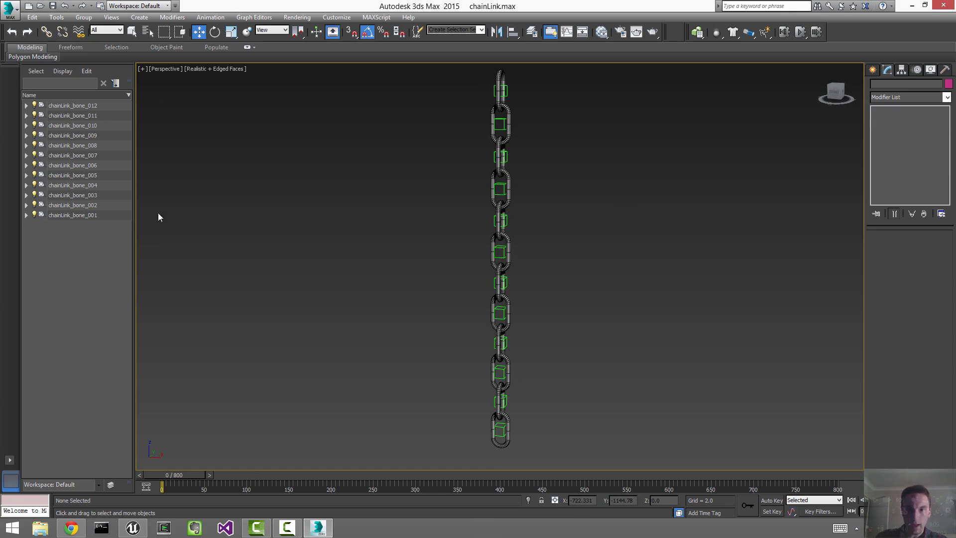
Step: Maximize the Left view and center it on the top chain link
key(alt+w)
click(701, 127)
key(z)
click(336, 413)
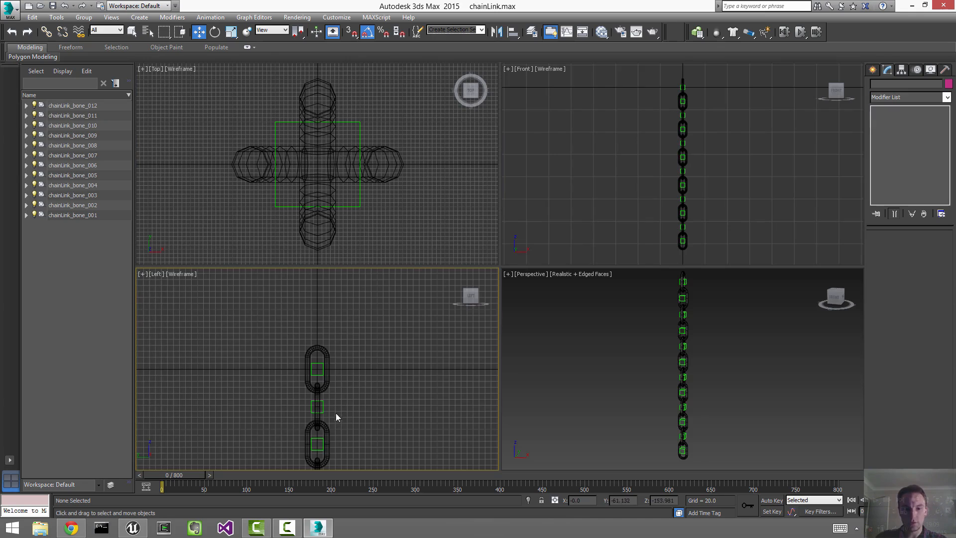
key(z)
key(alt+w)
middle_drag(501, 150, 506, 324)
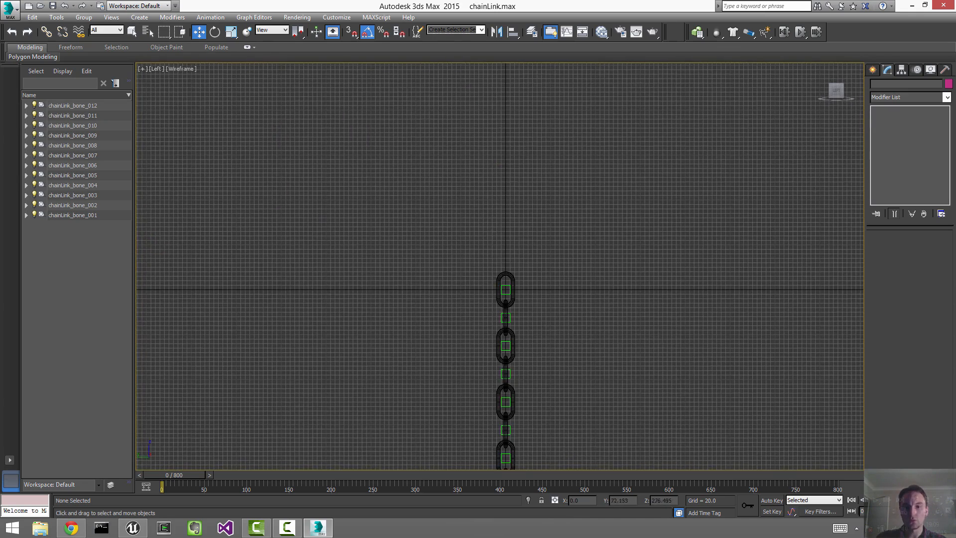
scroll(500, 266, up, 7)
middle_drag(718, 268, 632, 250)
Step: Create a Dummy helper above the top link with 3D snapping on
click(876, 69)
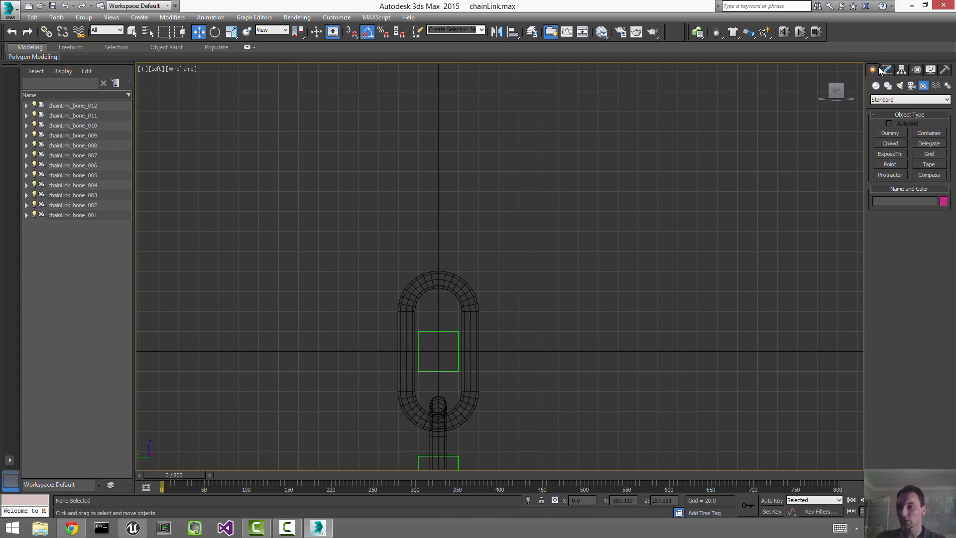
click(889, 133)
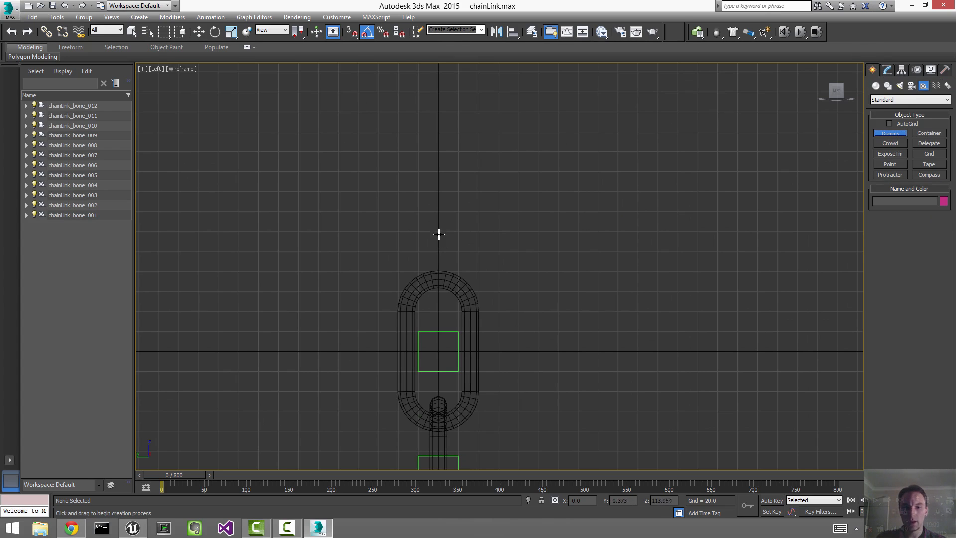
click(351, 31)
drag(438, 232, 458, 212)
key(w)
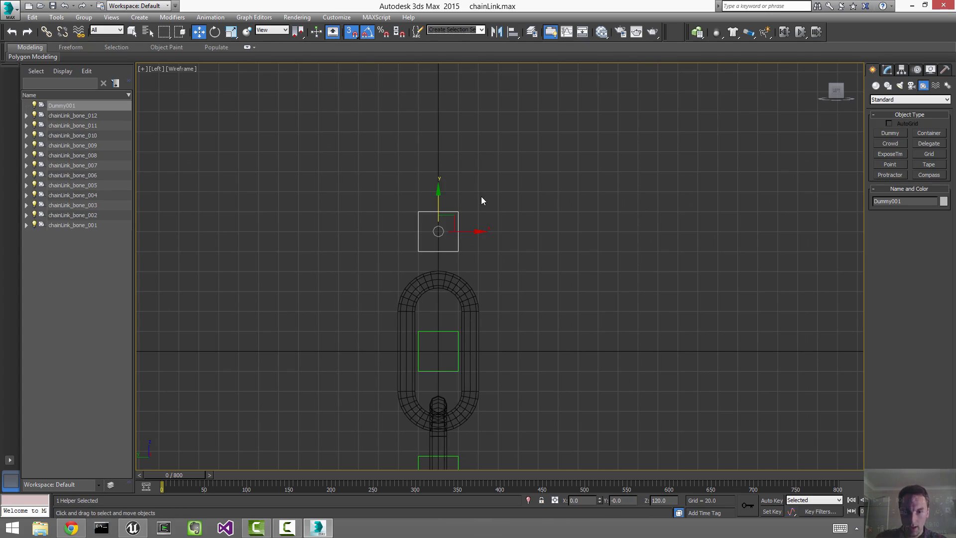
Step: Rename the new dummy to chainLink_root
click(887, 70)
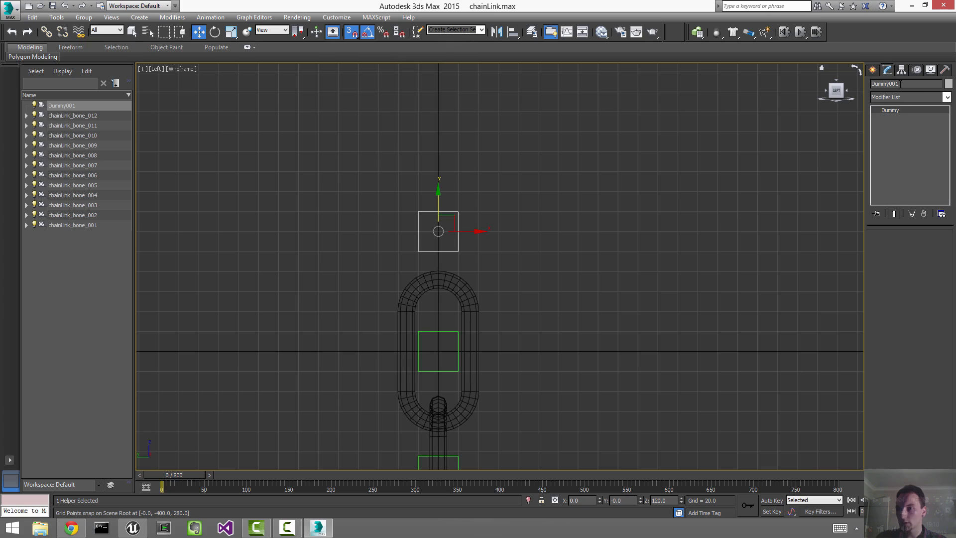
double_click(900, 84)
text(chainLi)
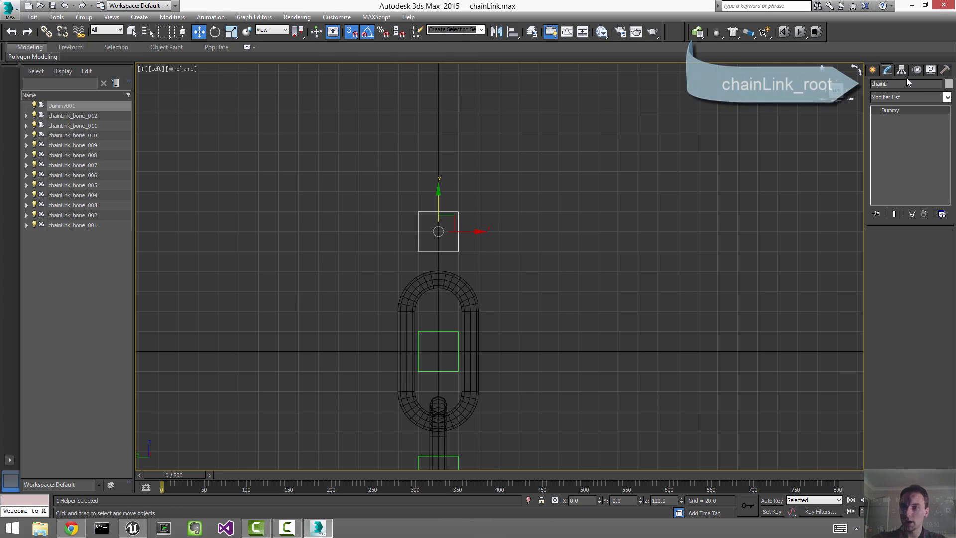
text(nk_root)
key(Return)
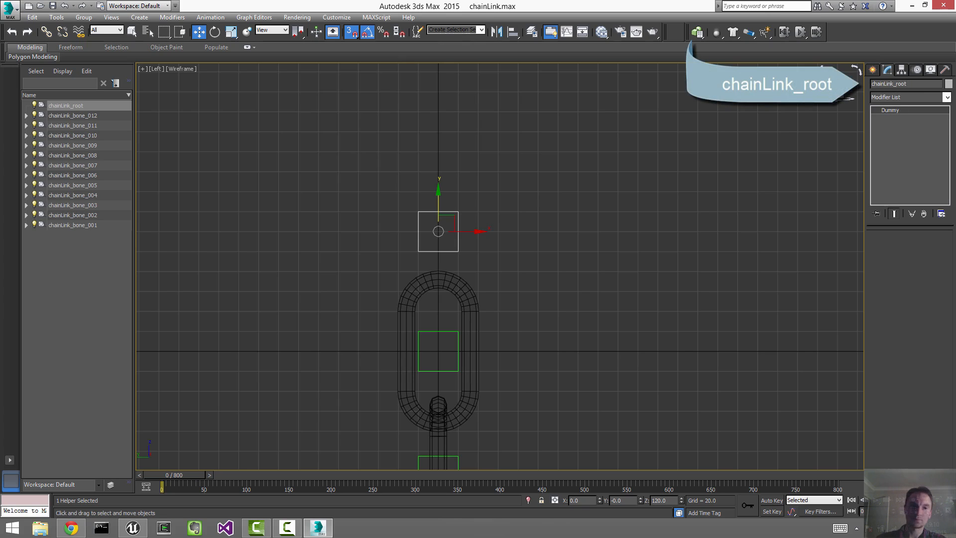
click(657, 141)
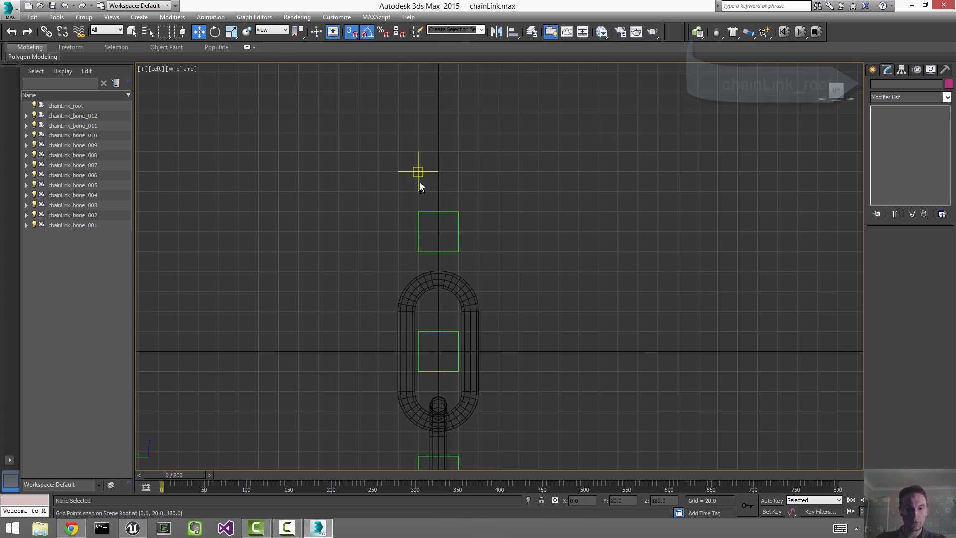
Step: Link chainLink_bone_001 through chainLink_bone_012 as children of chainLink_root in the Scene Explorer
key(shift+h)
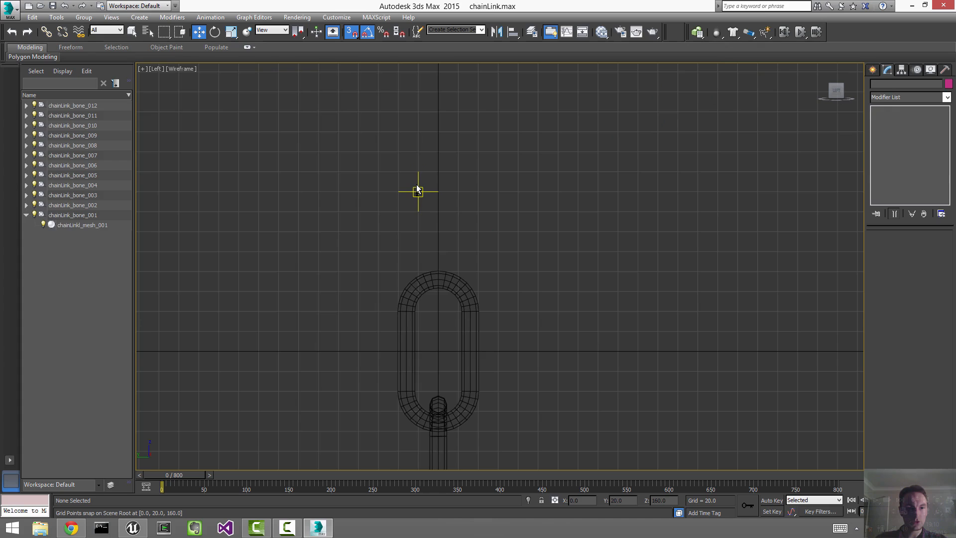
key(shift+h)
key(shift+g)
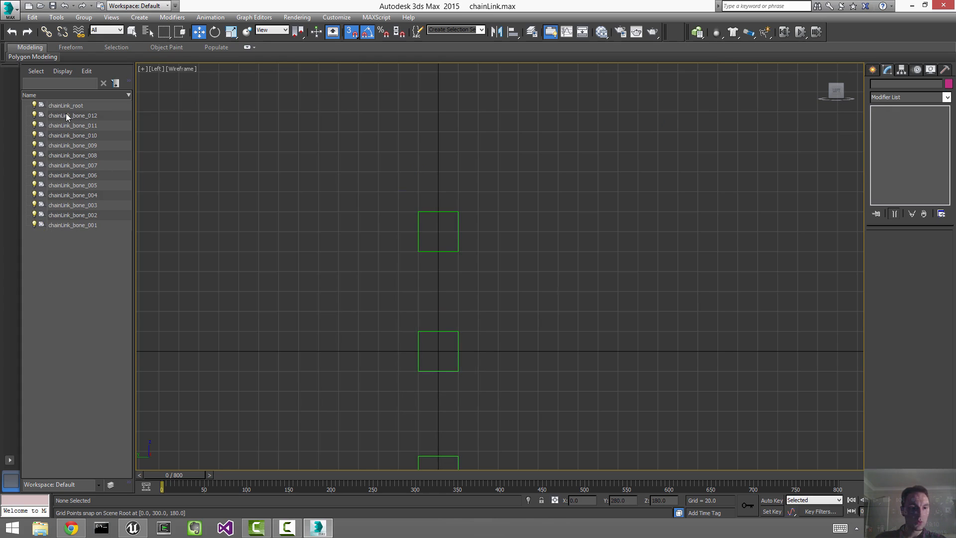
click(68, 116)
shift+click(49, 225)
key(shift+g)
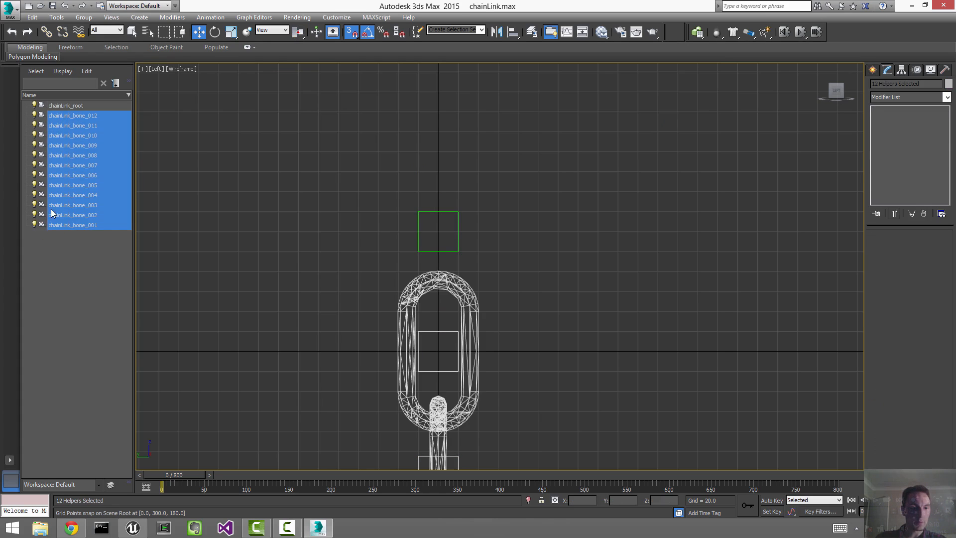
drag(41, 118, 43, 109)
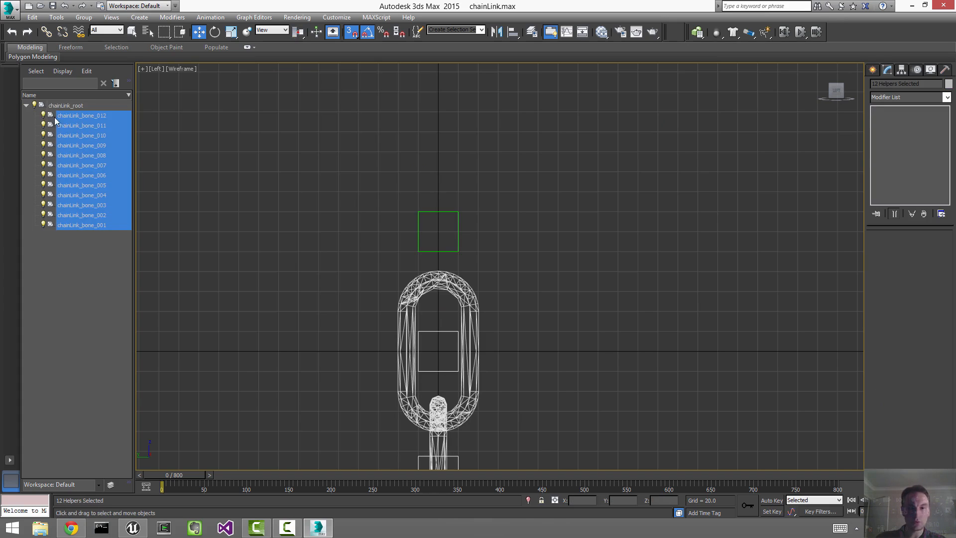
click(388, 175)
key(alt+w)
Step: Zoom extents the Front, Left and Perspective views, then maximize Perspective
click(756, 163)
key(z)
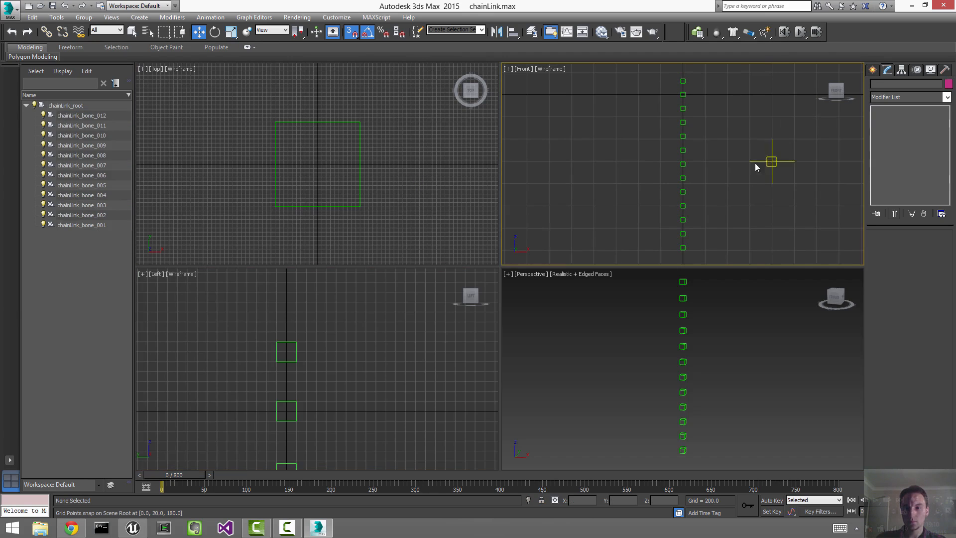
click(426, 431)
key(z)
click(661, 390)
key(z)
key(alt+w)
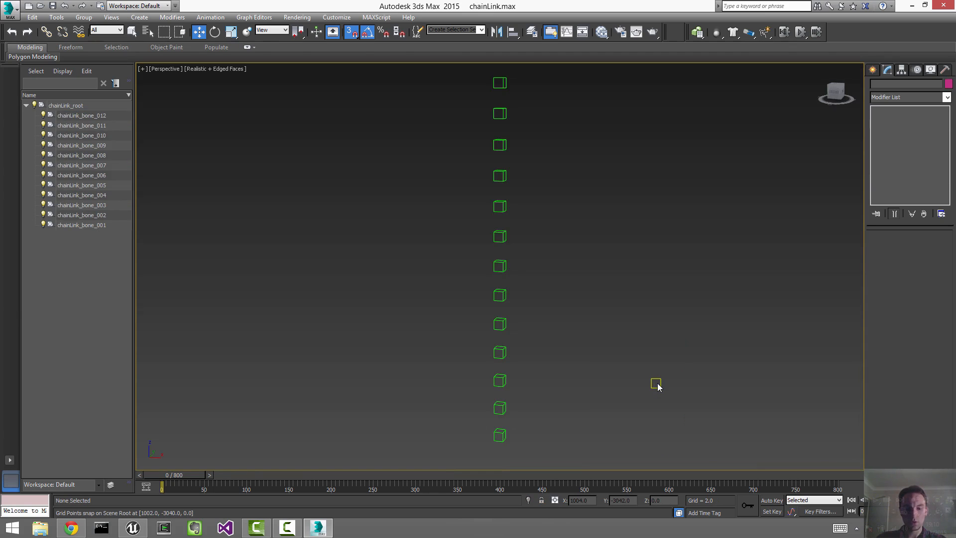
Step: Show the chain link geometry and helper boxes again and face the chain front-on
key(shift+g)
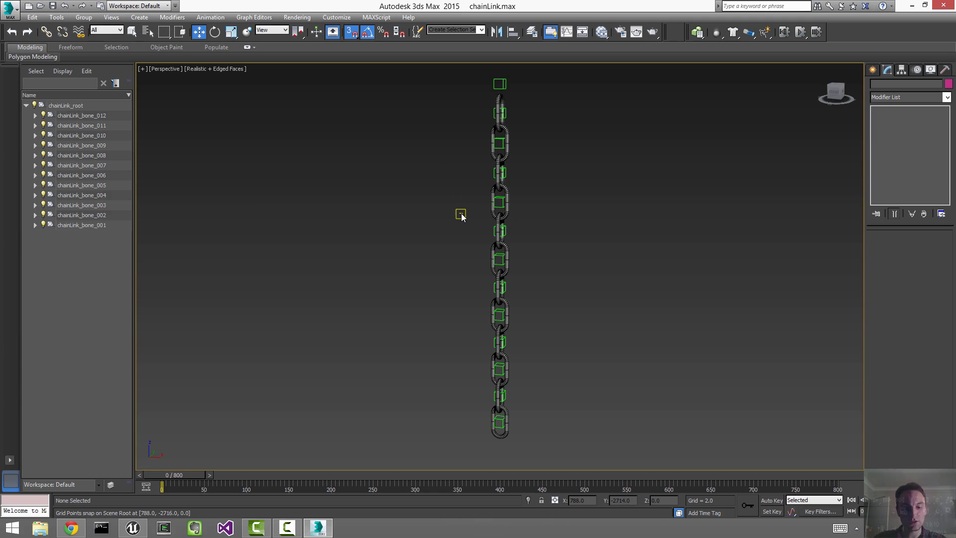
key(shift+g)
key(shift+g)
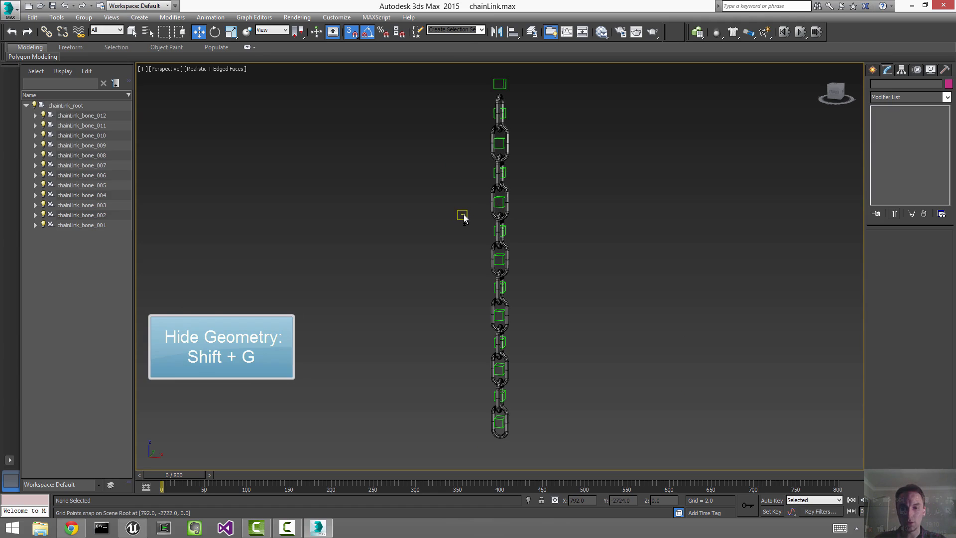
key(shift+h)
key(shift+h)
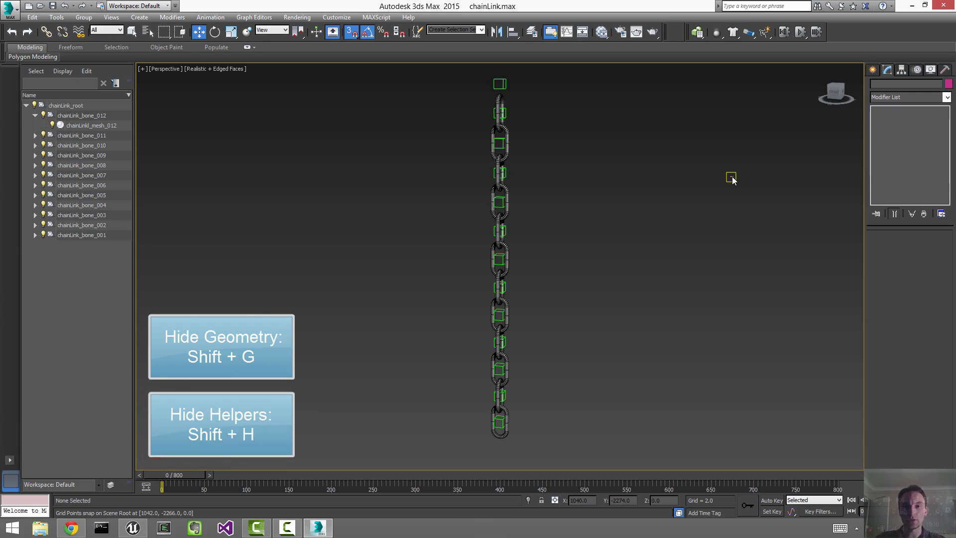
alt+middle_drag(662, 217, 674, 197)
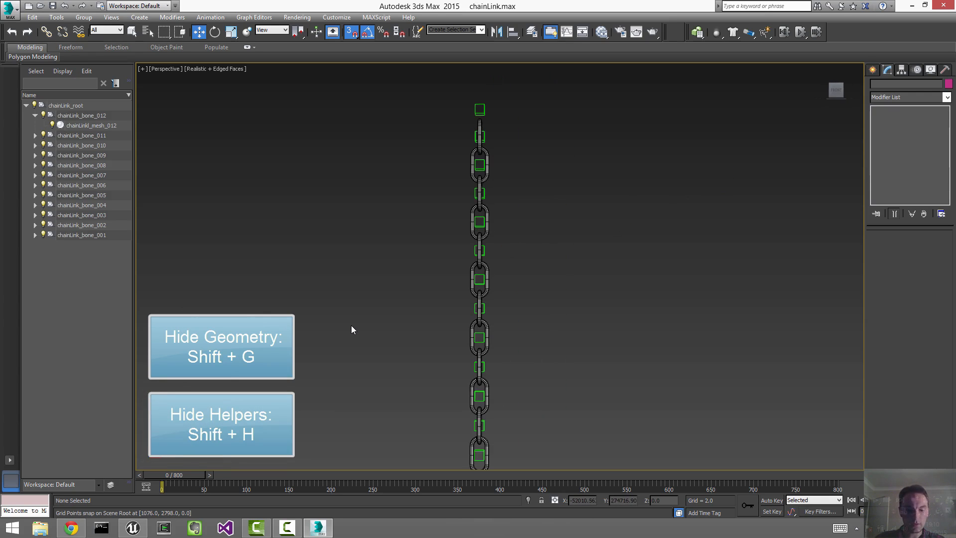
Step: Isolate a few middle links, then end isolation to show the full chain
drag(357, 326, 607, 181)
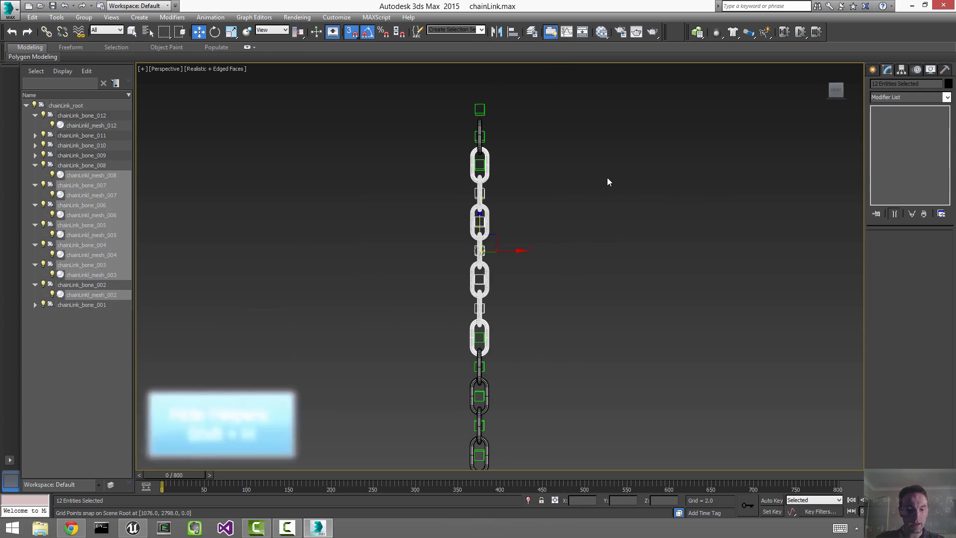
key(alt+q)
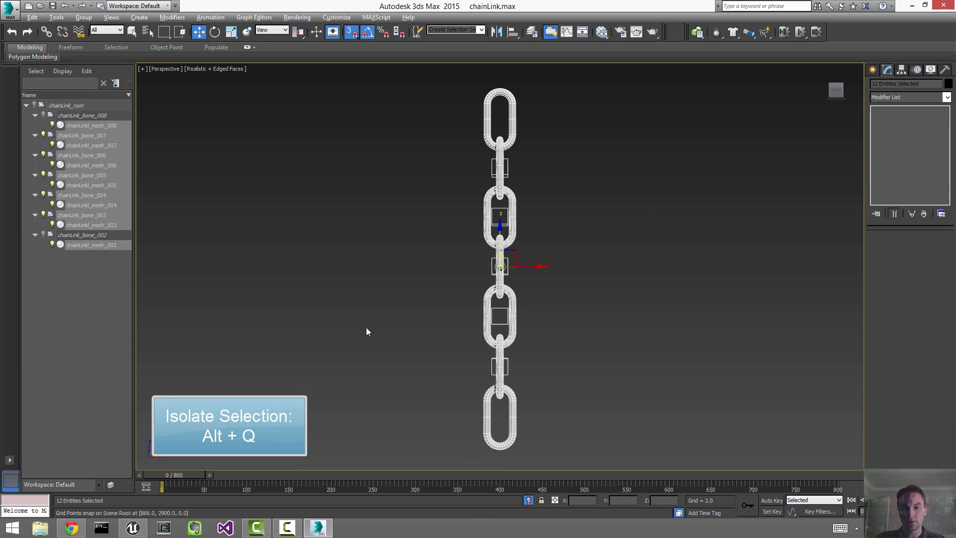
drag(366, 330, 597, 198)
key(alt+q)
click(598, 198)
right_click(579, 204)
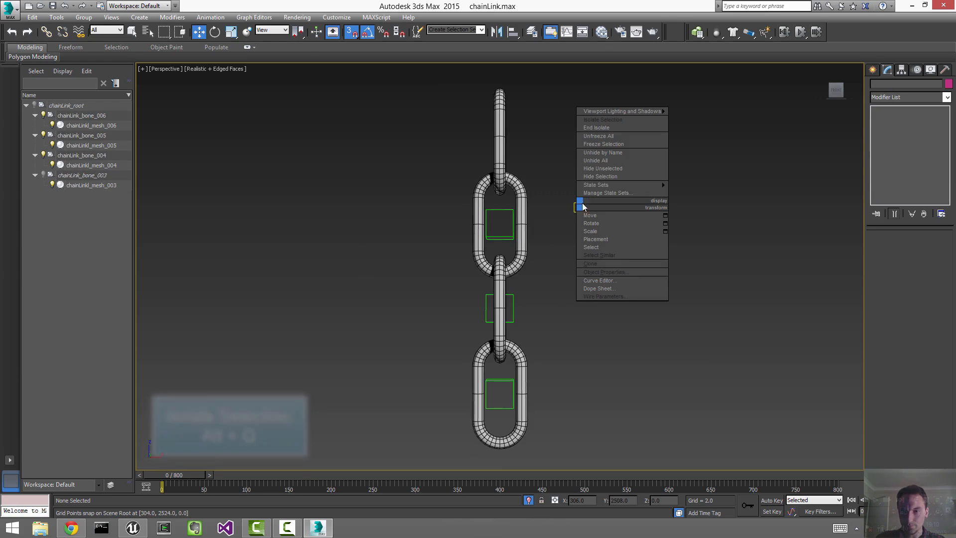
click(619, 128)
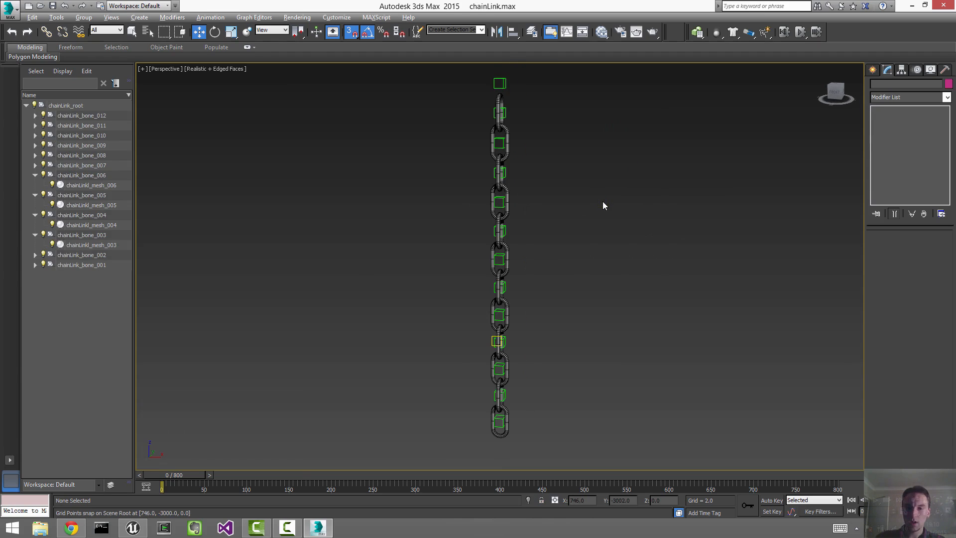
key(alt)
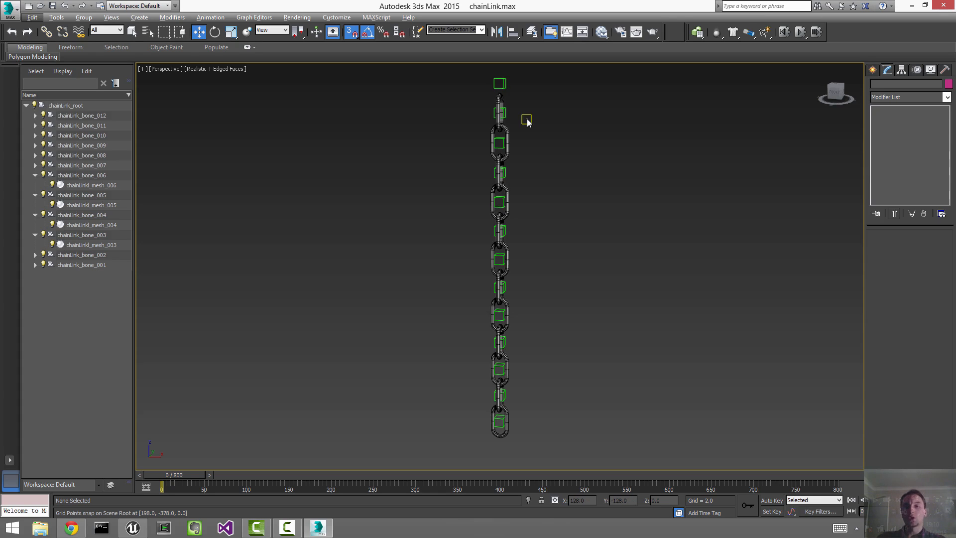
Step: List the Helpers object types and restore the four-view layout with Left active
click(872, 69)
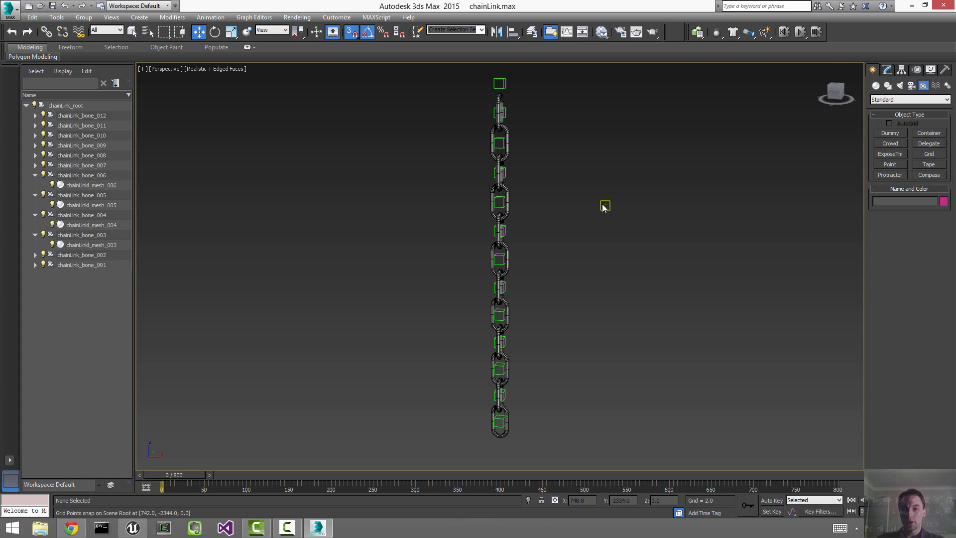
alt+middle_drag(603, 205, 605, 220)
key(z)
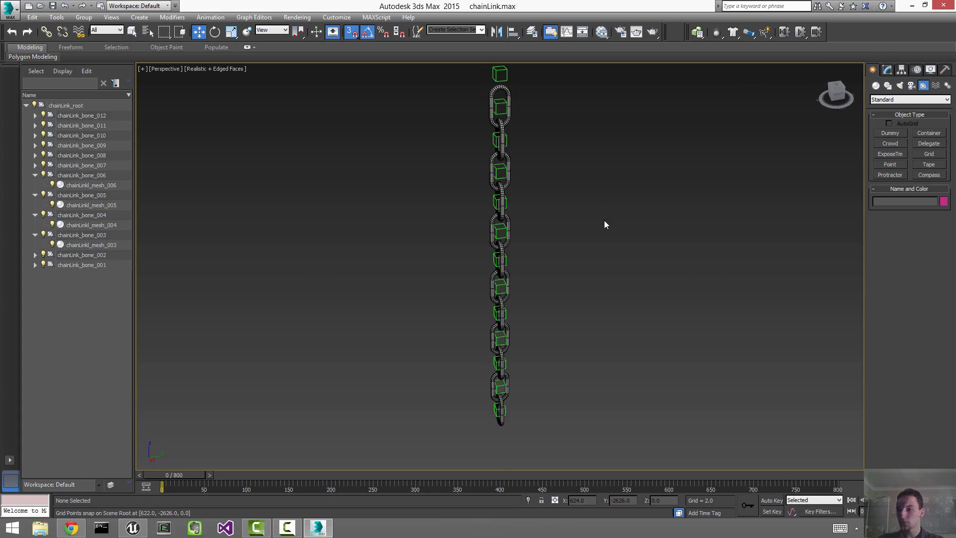
key(alt+w)
click(464, 357)
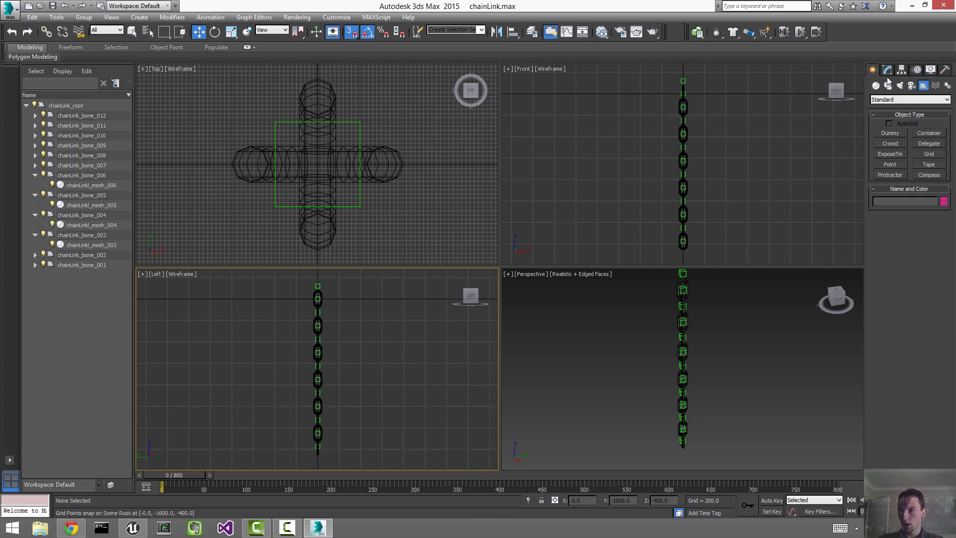
Step: Create a Push force in the maximized Left viewport beside the bottom of the chain
click(935, 88)
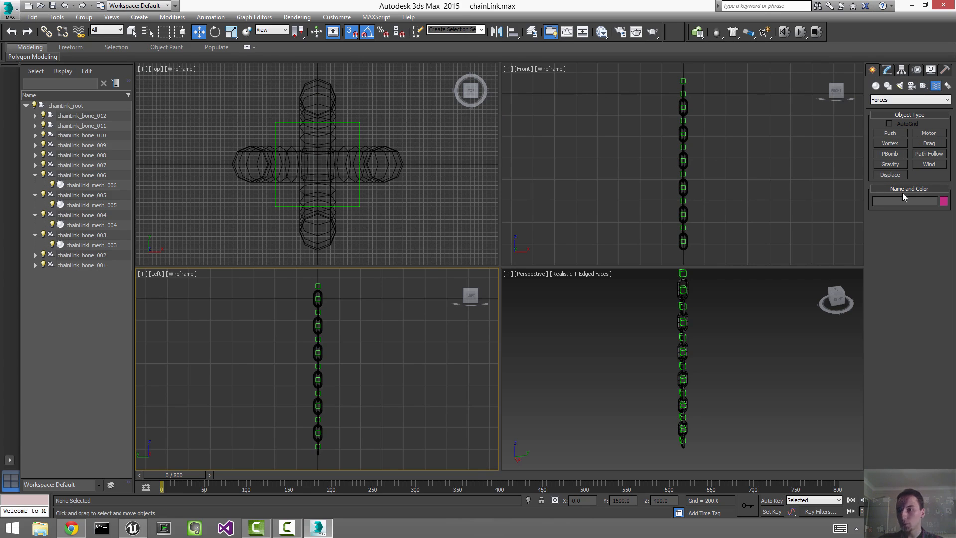
click(895, 133)
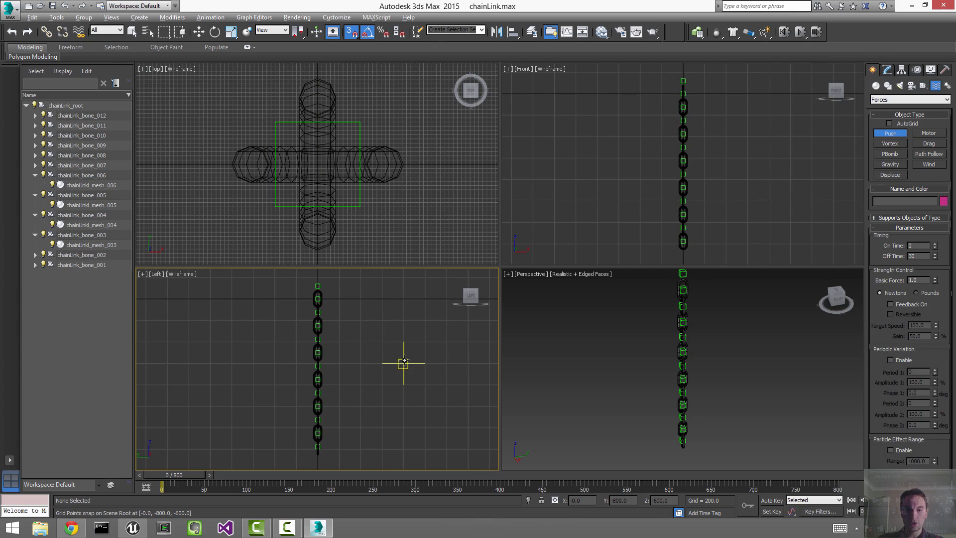
key(alt+w)
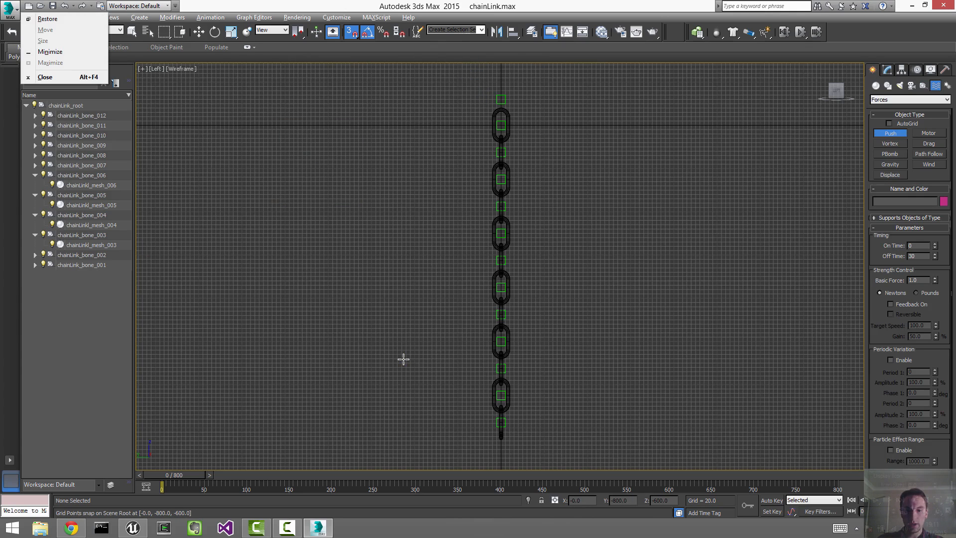
right_click(571, 327)
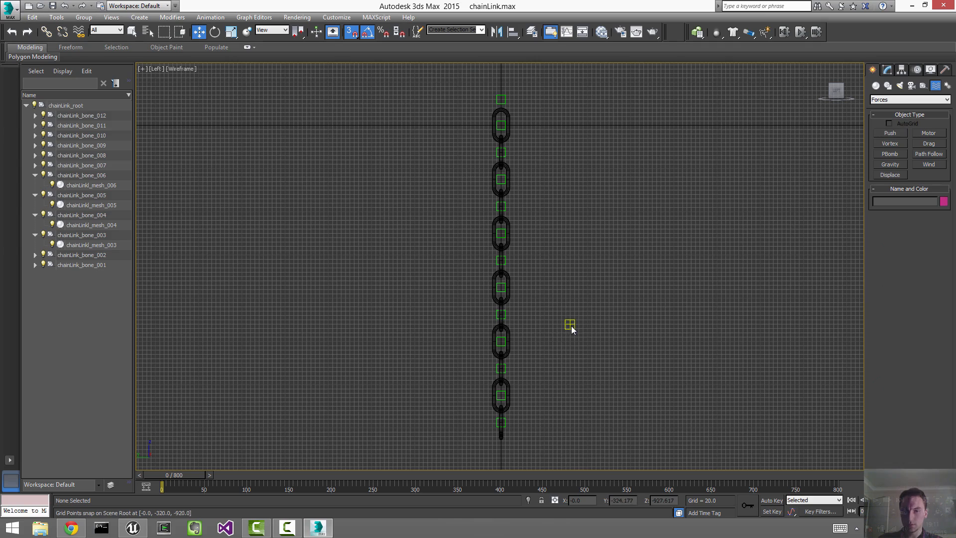
click(888, 132)
scroll(740, 342, down, 1)
scroll(595, 339, down, 1)
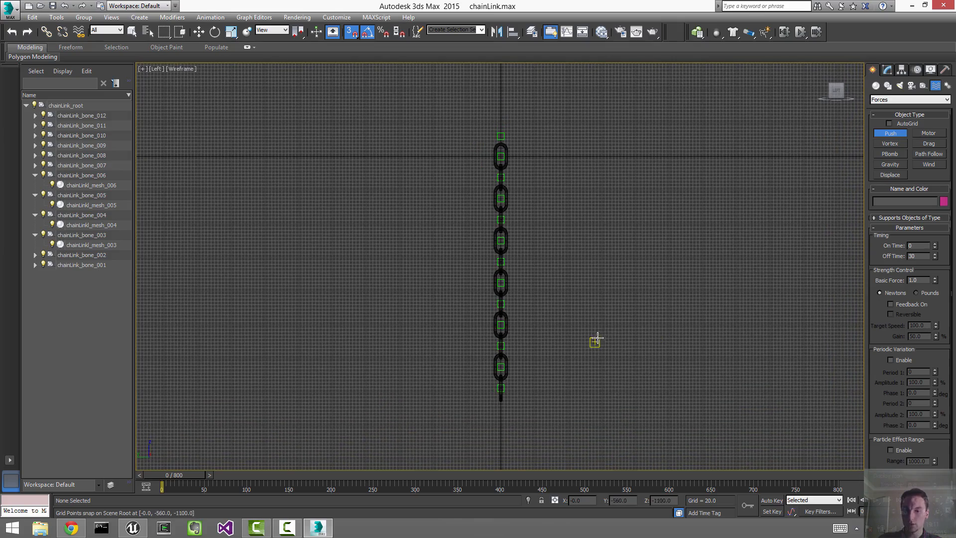
drag(738, 268, 753, 249)
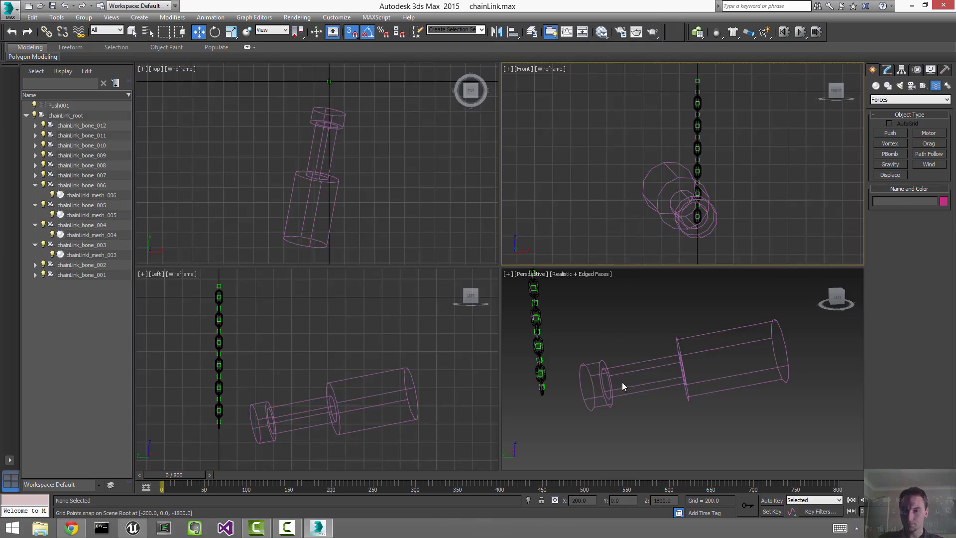
Step: Shrink the Push force with Uniform Scale in the maximized Perspective view
click(623, 383)
key(alt+w)
middle_drag(494, 244, 533, 250)
drag(456, 245, 516, 332)
key(r)
drag(327, 310, 298, 354)
Step: Reframe the scene around the chain and force, then select the bottom chain link
key(z)
click(427, 352)
key(z)
alt+middle_drag(426, 352, 434, 385)
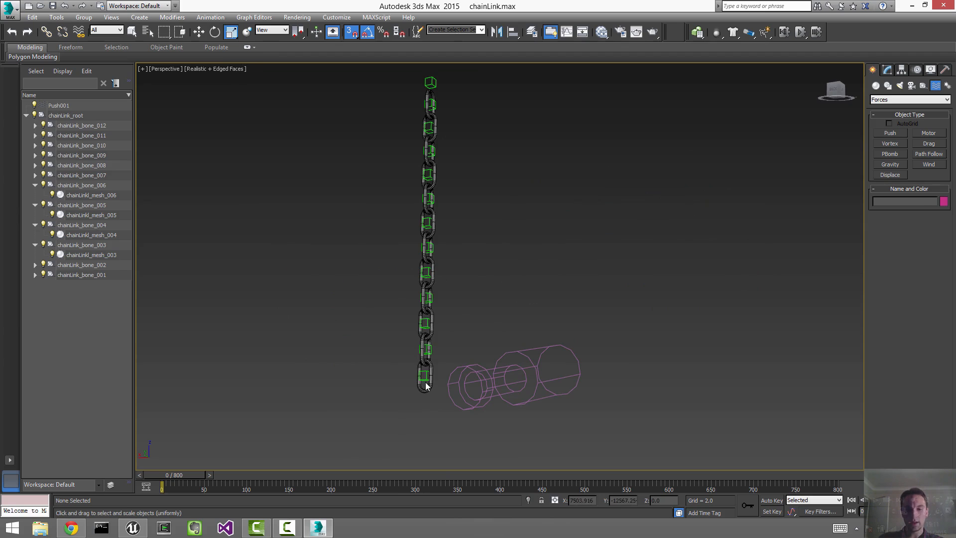
click(428, 384)
key(z)
key(w)
scroll(655, 348, down, 10)
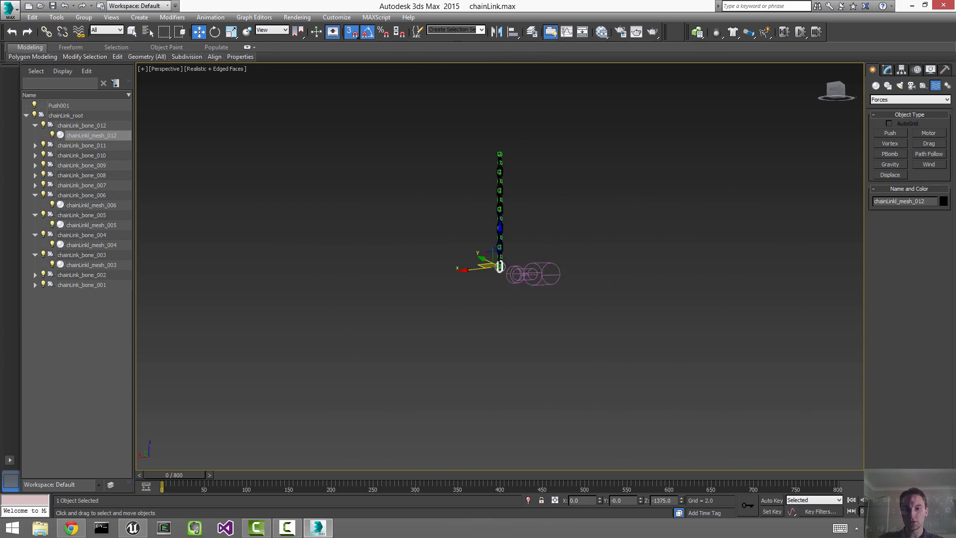
scroll(655, 348, up, 5)
alt+middle_drag(655, 348, 574, 319)
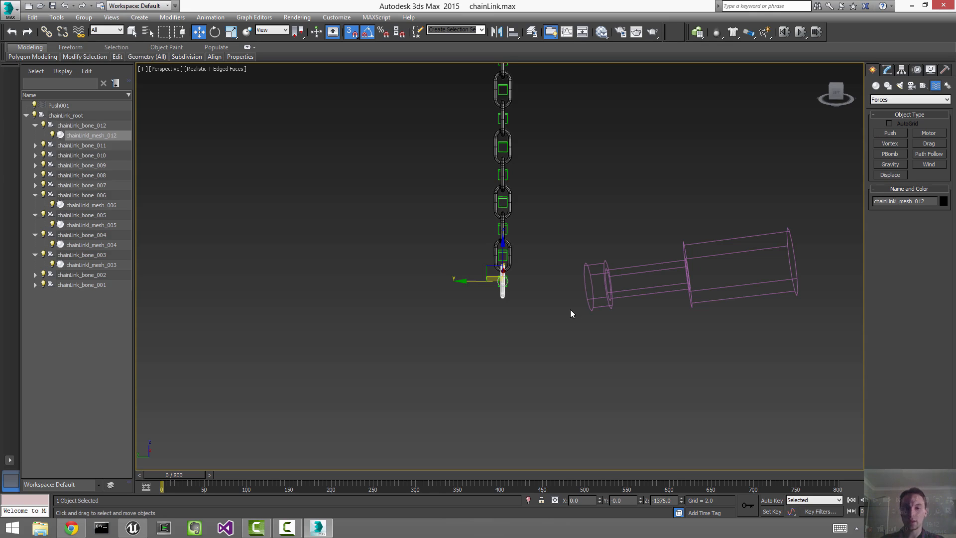
middle_drag(578, 228, 560, 426)
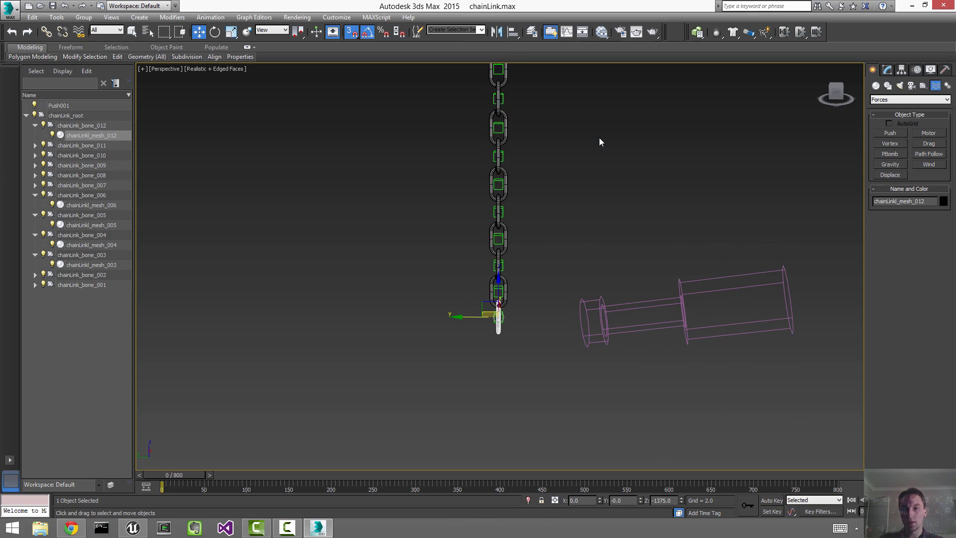
click(599, 138)
alt+middle_drag(519, 348, 492, 317)
click(492, 317)
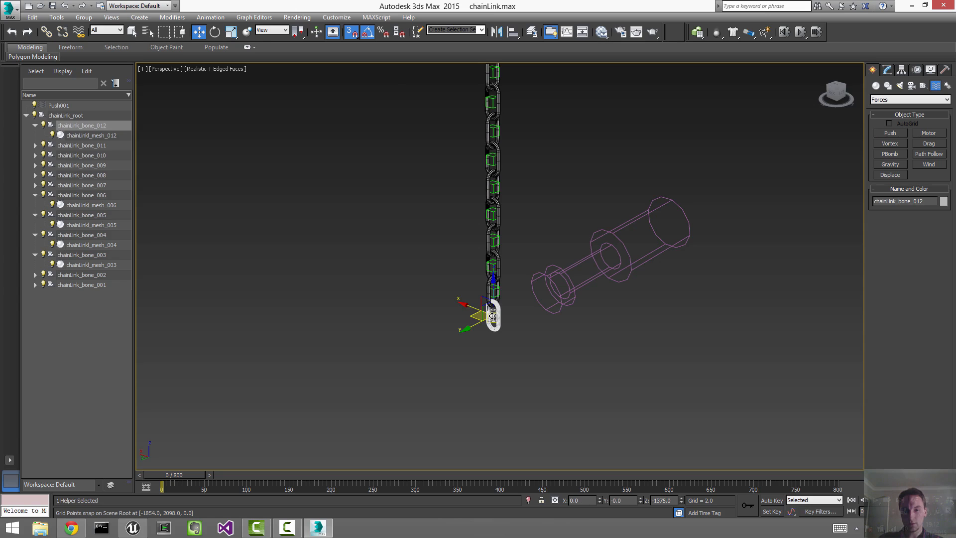
key(z)
scroll(522, 328, down, 10)
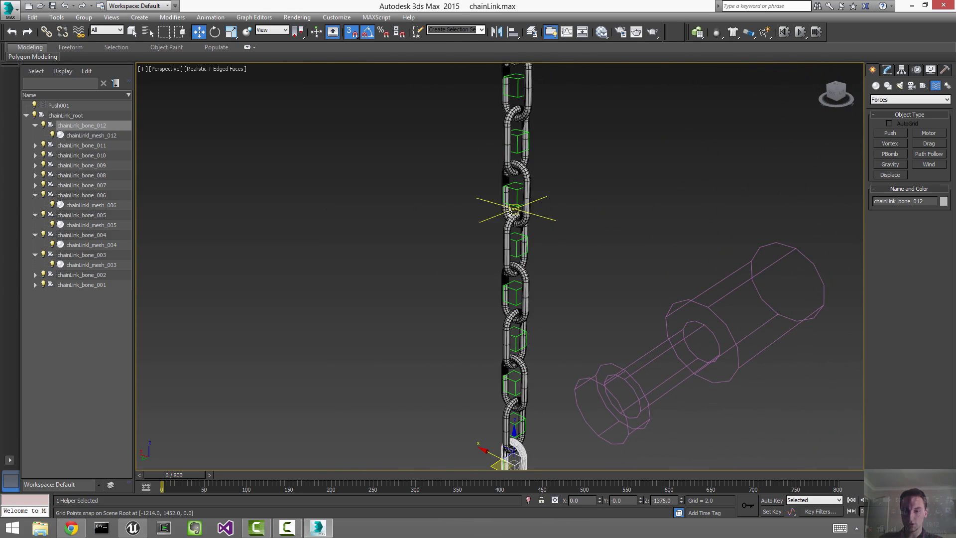
middle_drag(537, 425, 536, 423)
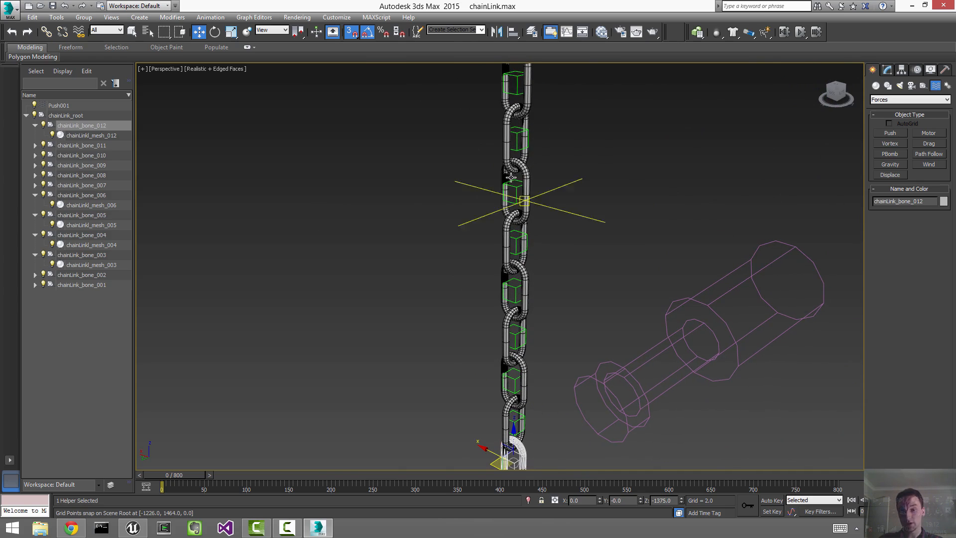
click(529, 354)
key(z)
click(743, 315)
key(shift+z)
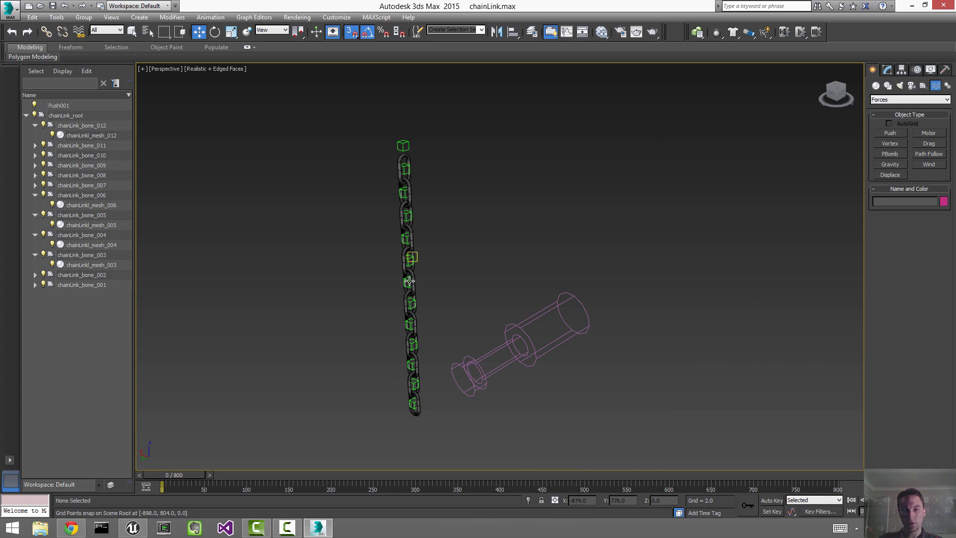
mouse_move(424, 411)
alt+middle_down()
mouse_move(495, 405)
mouse_move(458, 403)
mouse_move(437, 423)
alt+middle_up()
click(425, 433)
key(z)
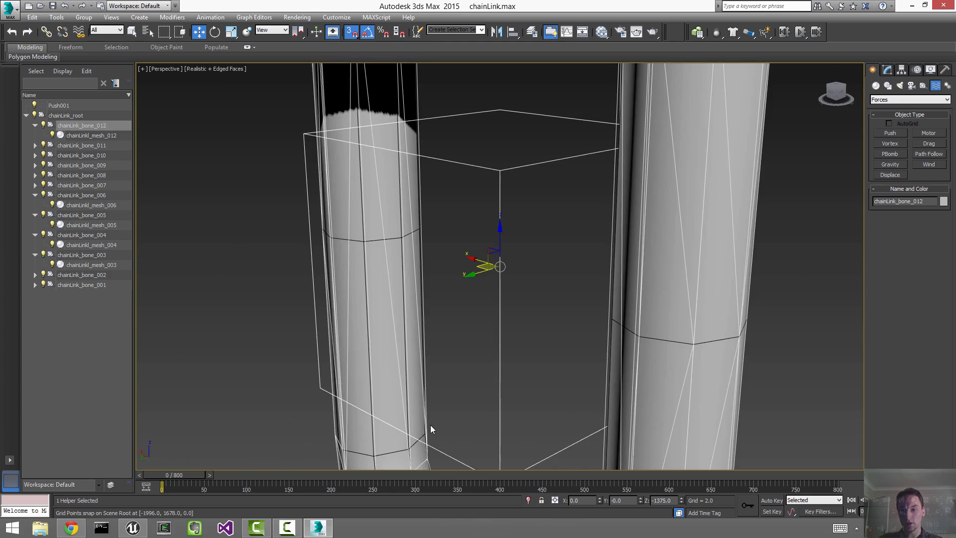
scroll(584, 174, down, 4)
scroll(511, 282, down, 8)
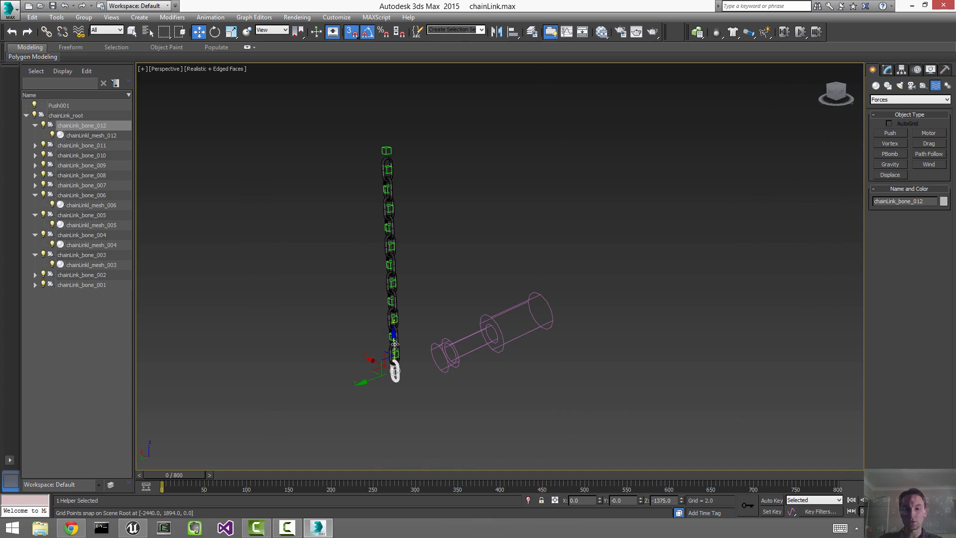
middle_drag(496, 319, 566, 271)
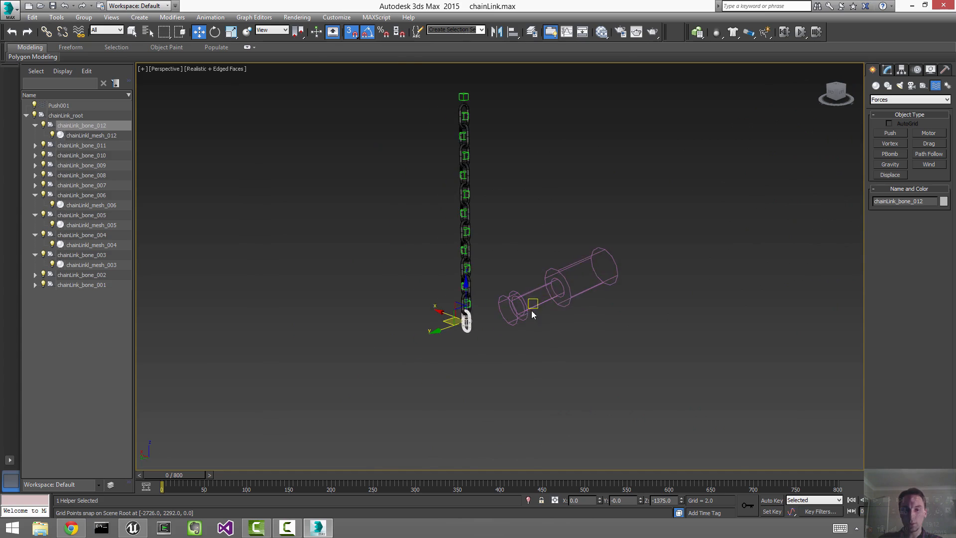
key(z)
click(748, 268)
click(501, 171)
scroll(501, 200, down, 14)
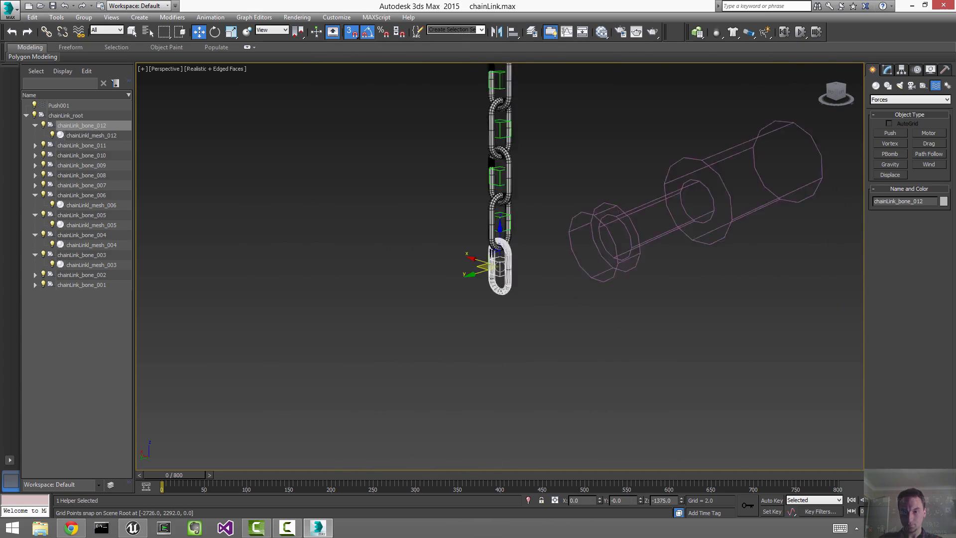
scroll(501, 199, up, 5)
scroll(589, 166, up, 5)
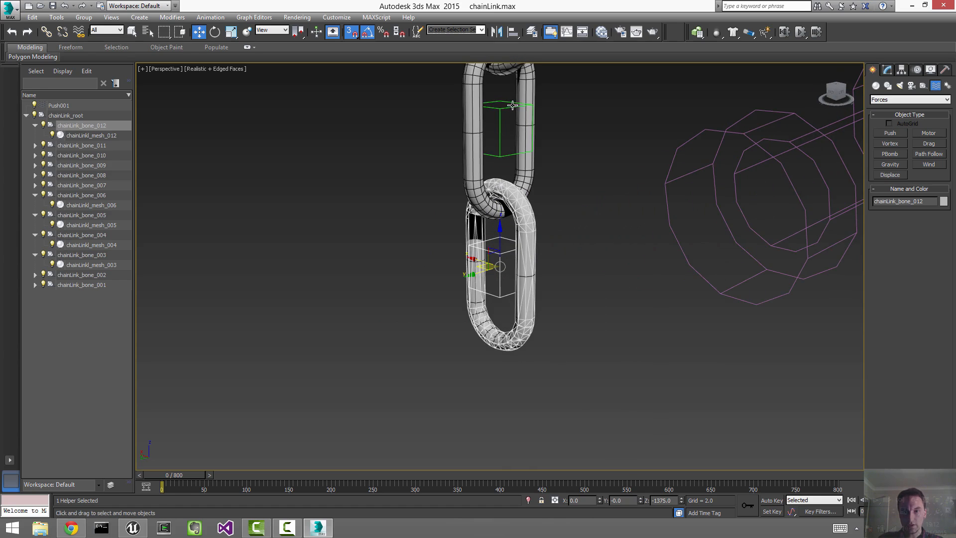
ctrl+click(503, 121)
mouse_move(536, 160)
ctrl+middle_down()
mouse_move(539, 224)
mouse_move(528, 148)
ctrl+middle_up()
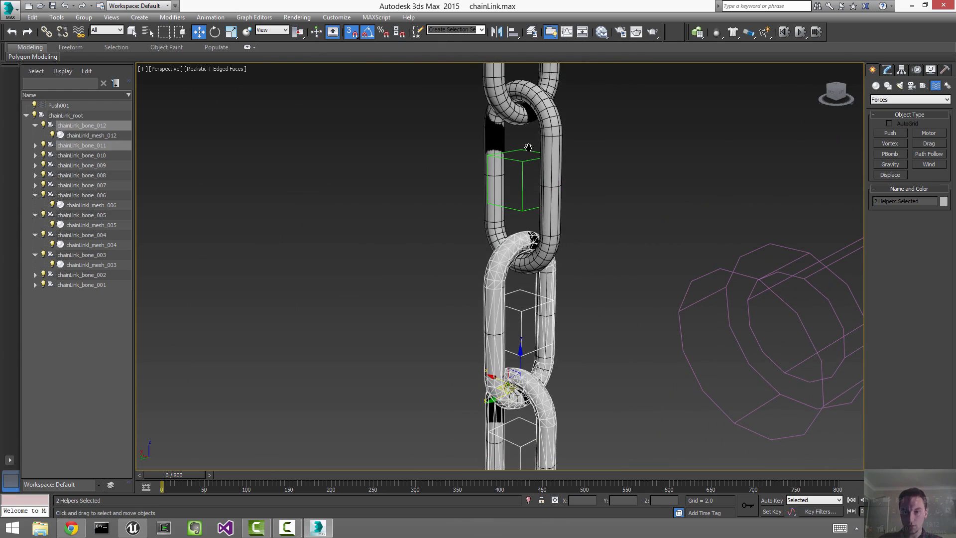
Step: Add chainLink_bone_010 to the selection of the bottom three bones and frame them
ctrl+click(536, 188)
ctrl+middle_drag(587, 219, 578, 195)
key(z)
scroll(587, 207, down, 5)
scroll(586, 199, up, 2)
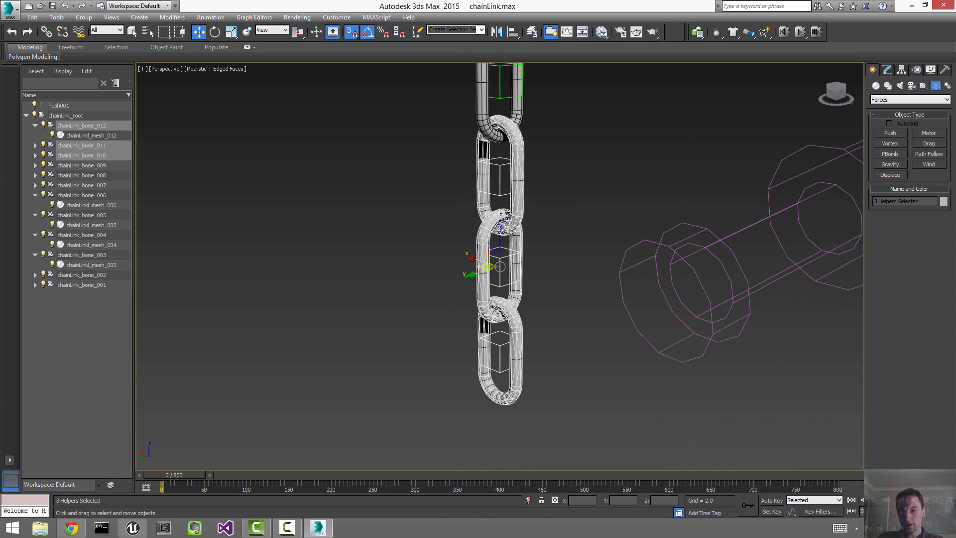
middle_drag(581, 142, 583, 208)
scroll(583, 208, down, 2)
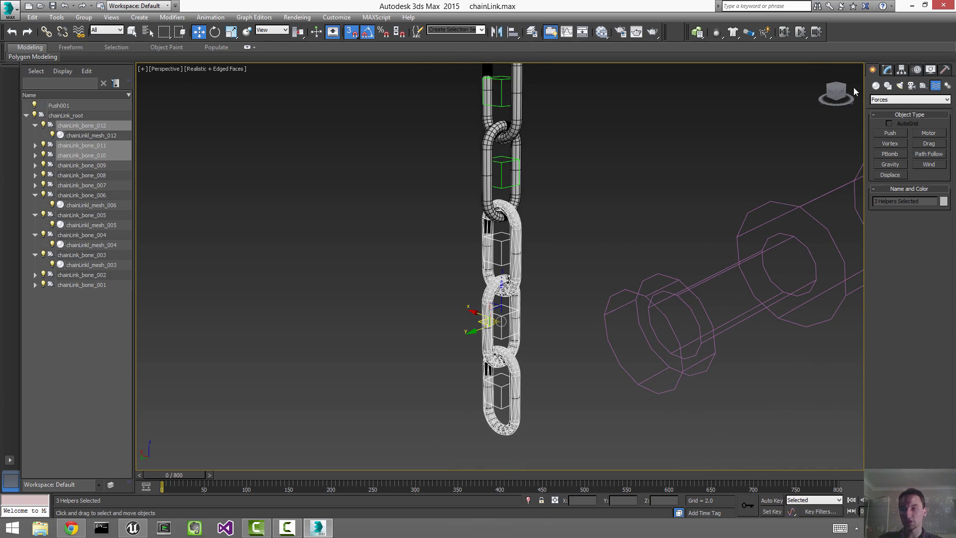
Step: Make their MassFX Rigid Body modifier unique, answering No, then select chainLink_bone_012
click(888, 71)
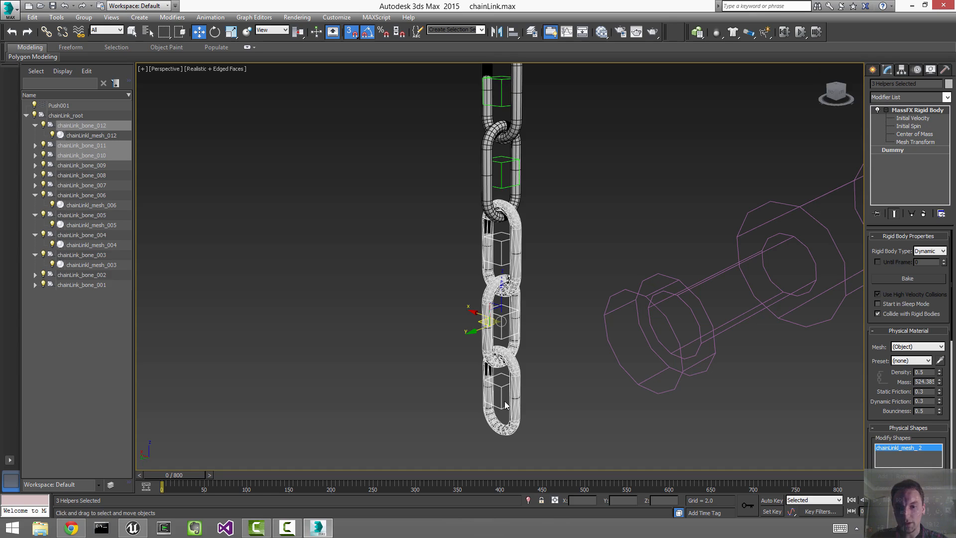
right_click(898, 152)
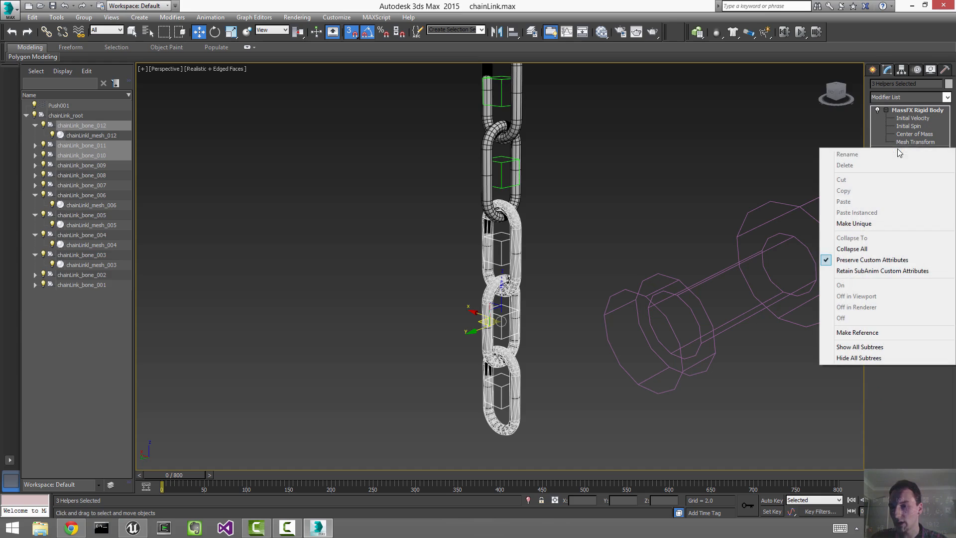
click(866, 230)
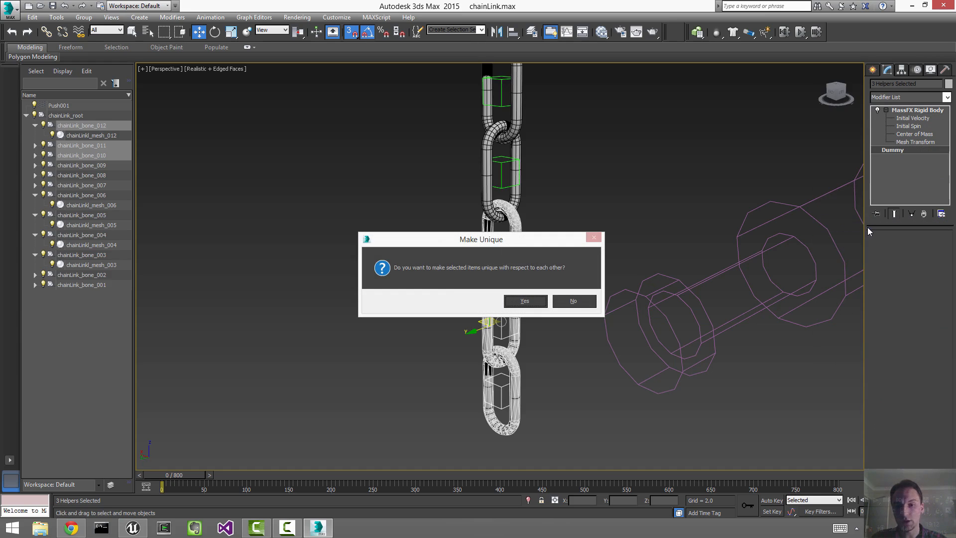
click(586, 304)
click(539, 312)
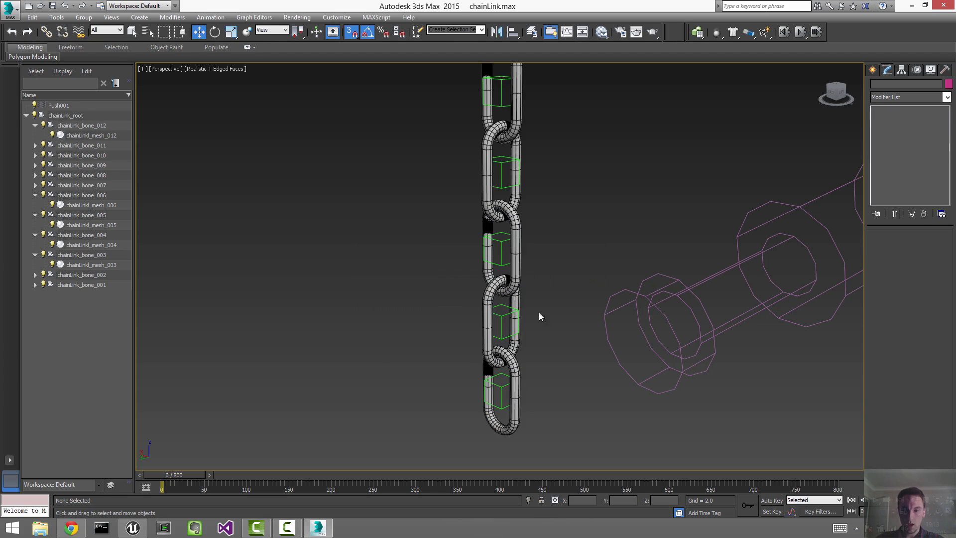
click(504, 385)
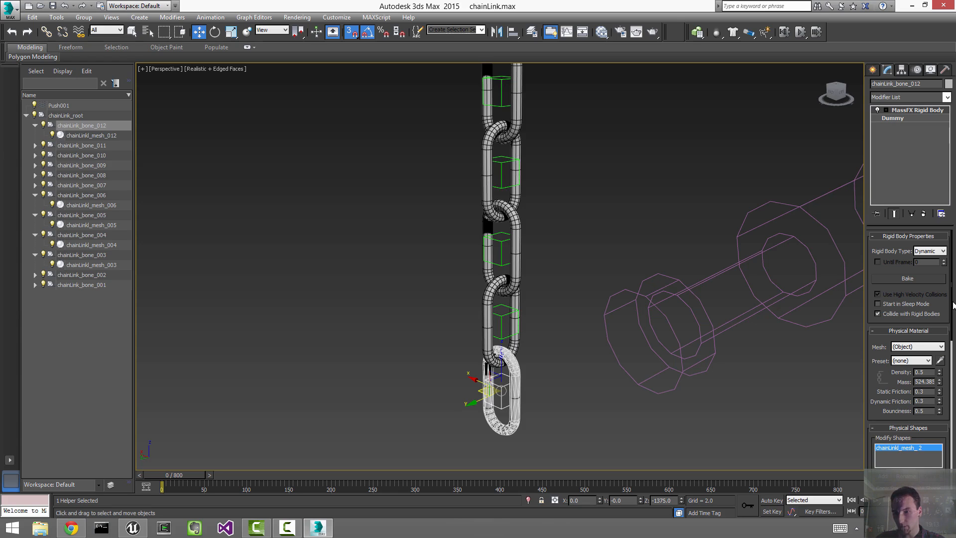
Step: Set chainLink_bone_012's Physical Material preset to Steel, then reframe the chain
click(900, 362)
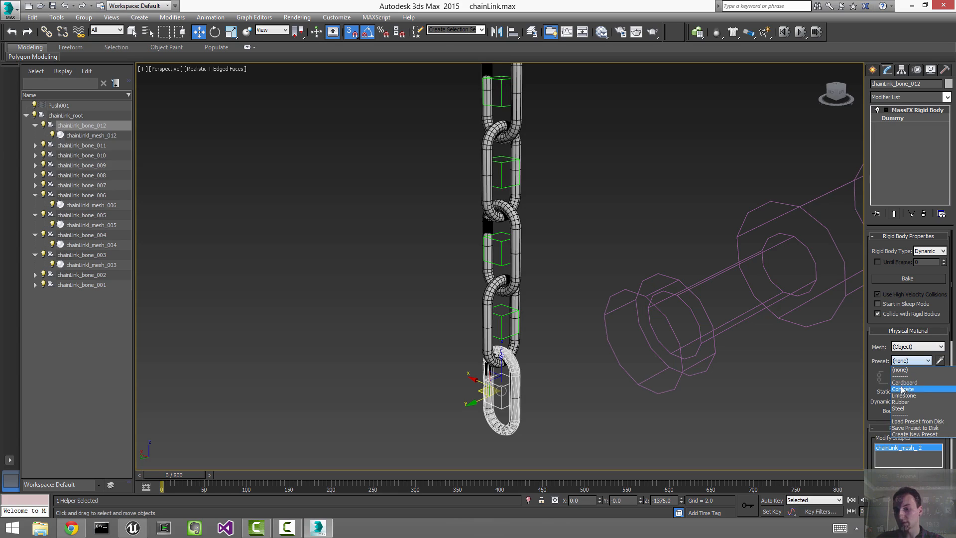
click(902, 370)
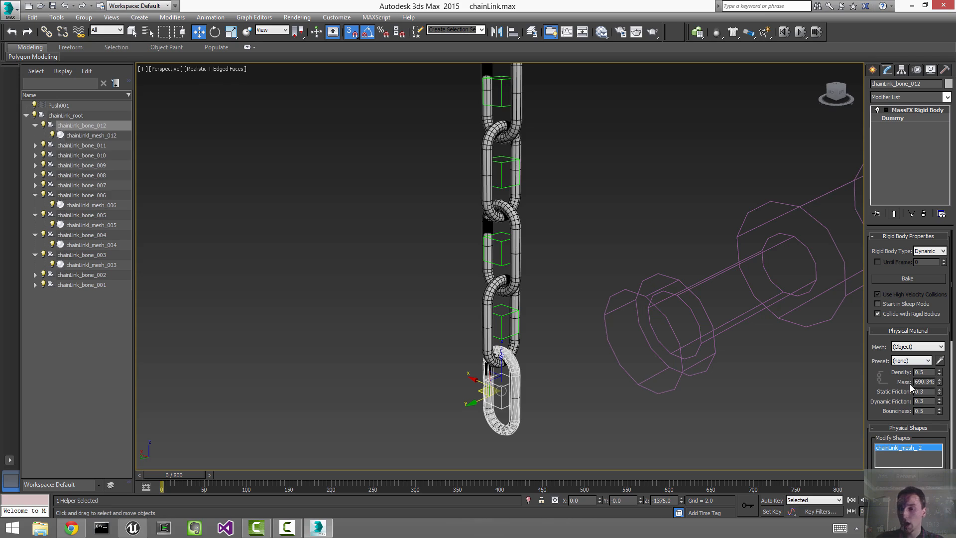
click(909, 360)
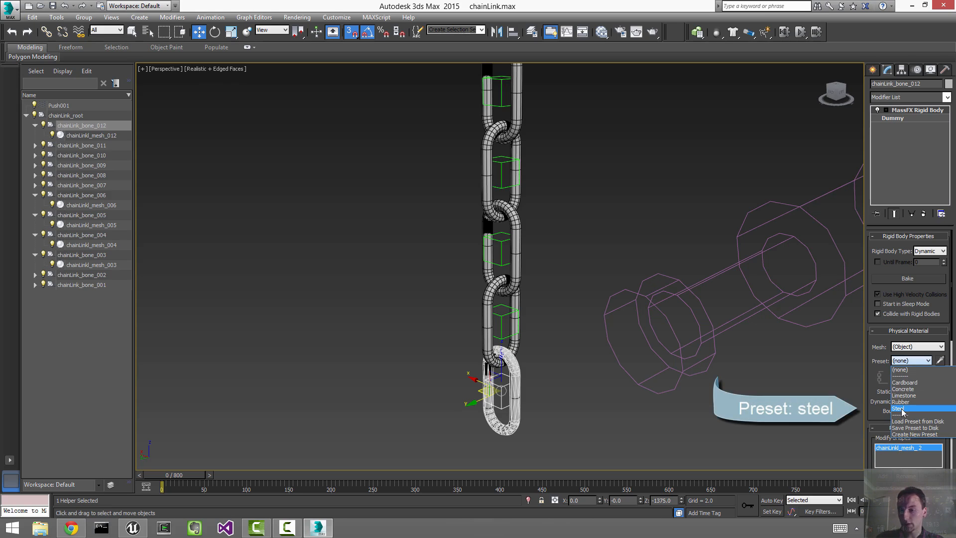
click(901, 408)
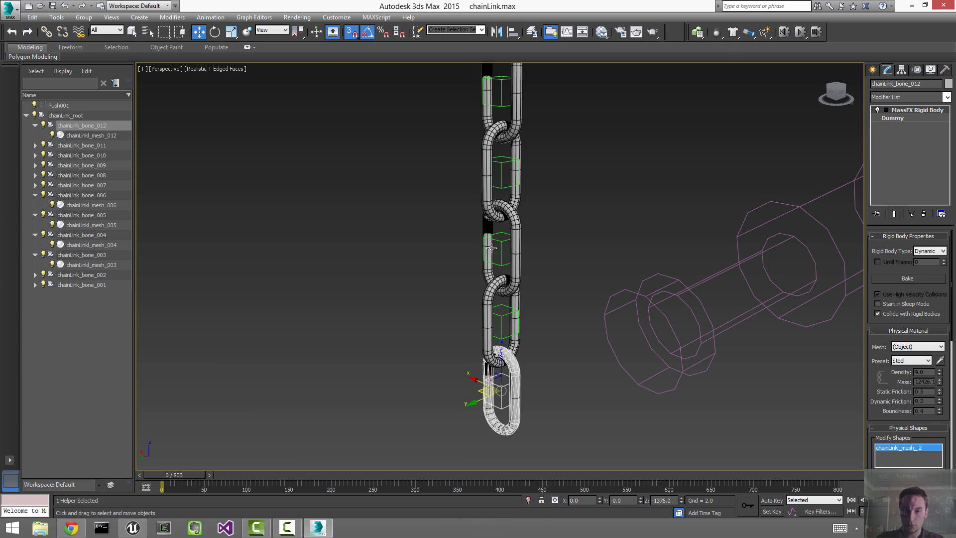
middle_drag(587, 193, 525, 293)
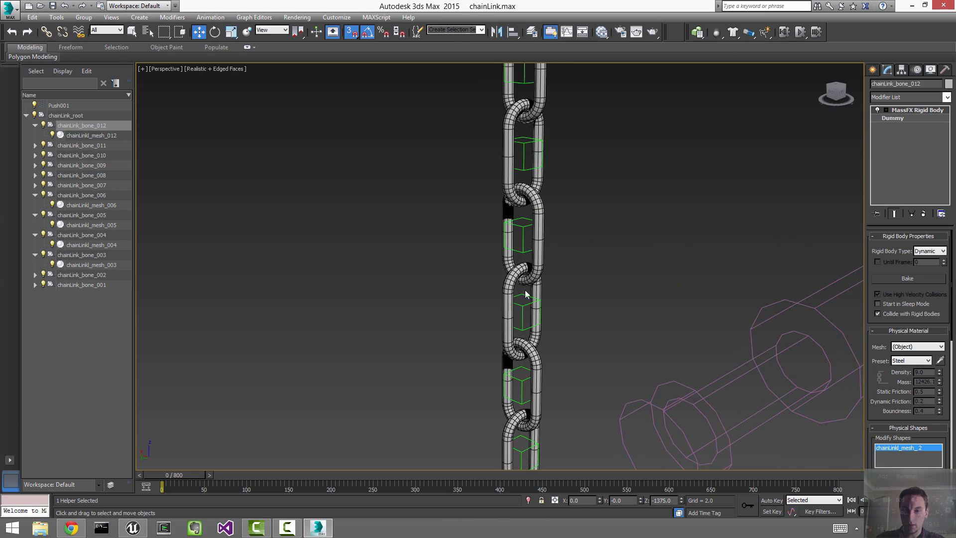
Step: Give chainLink_bone_007's rigid body the Steel physical material preset
click(525, 305)
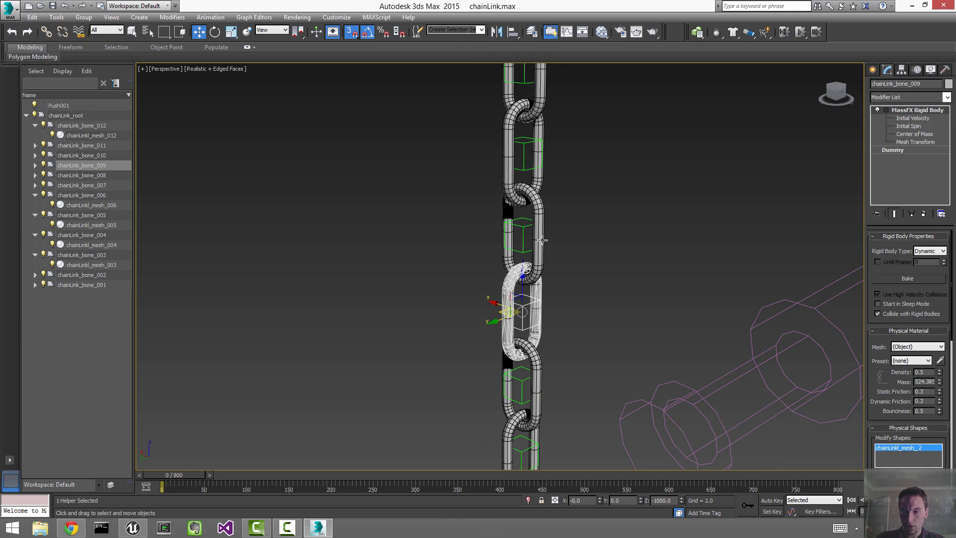
middle_drag(587, 206, 587, 281)
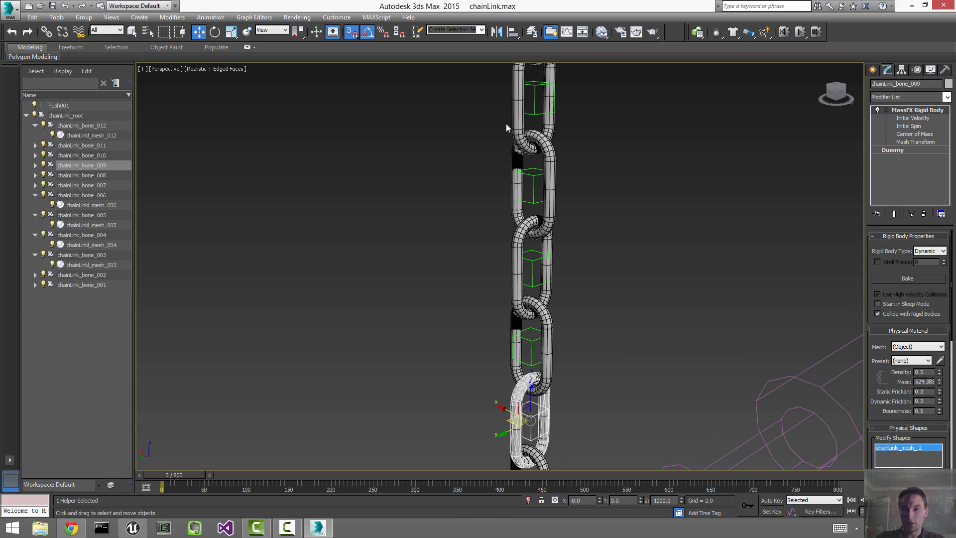
click(535, 260)
click(913, 362)
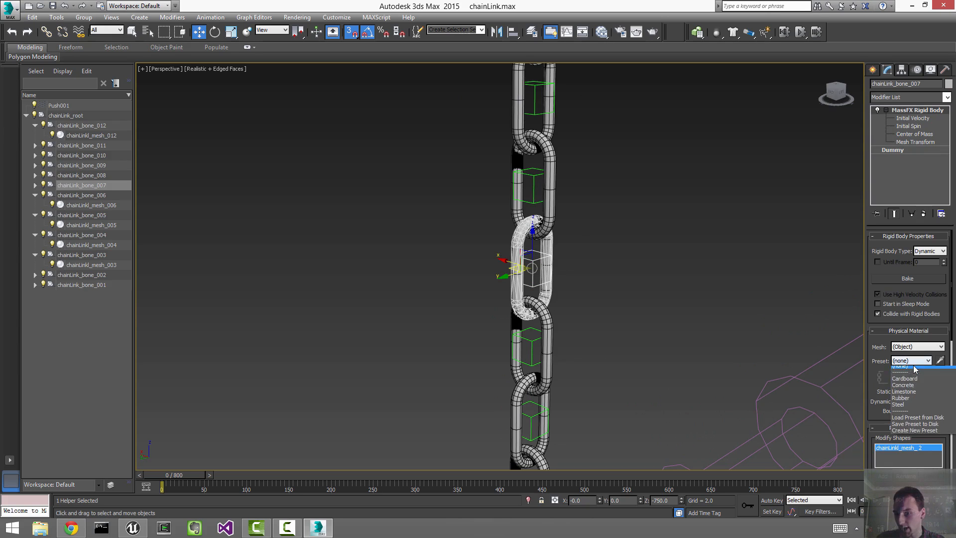
click(914, 404)
Step: Give the top link chainLink_bone_001 the Steel preset too, then deselect it
middle_drag(725, 203, 757, 357)
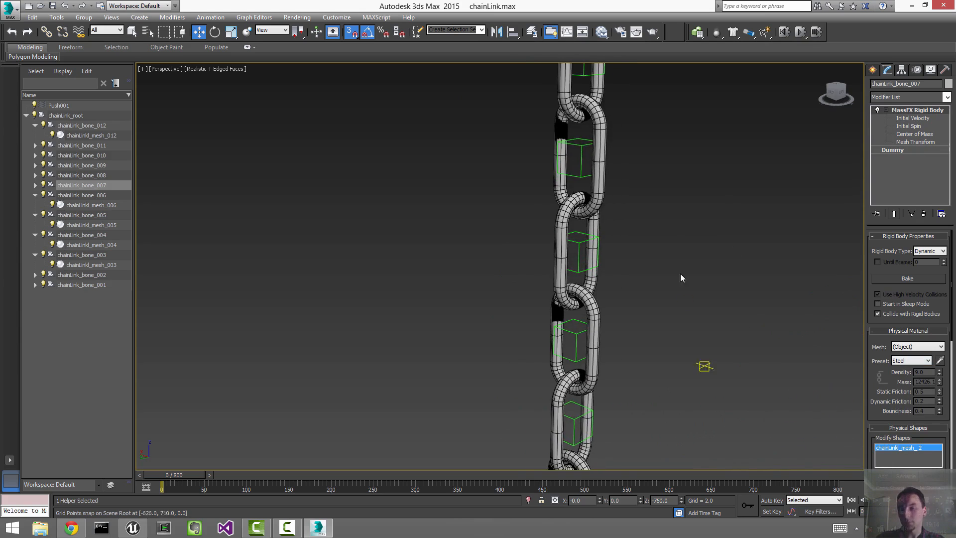
middle_drag(681, 278, 608, 190)
click(570, 194)
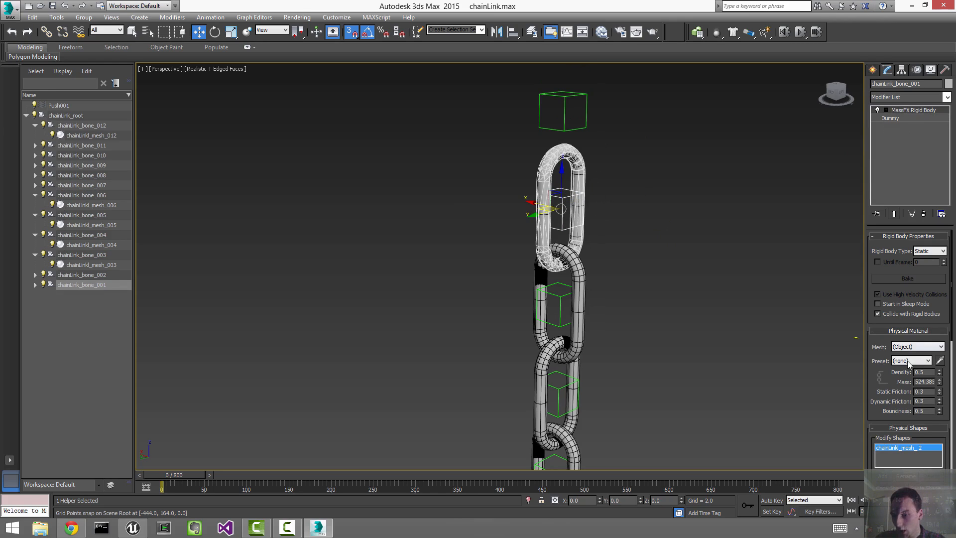
click(907, 361)
click(914, 404)
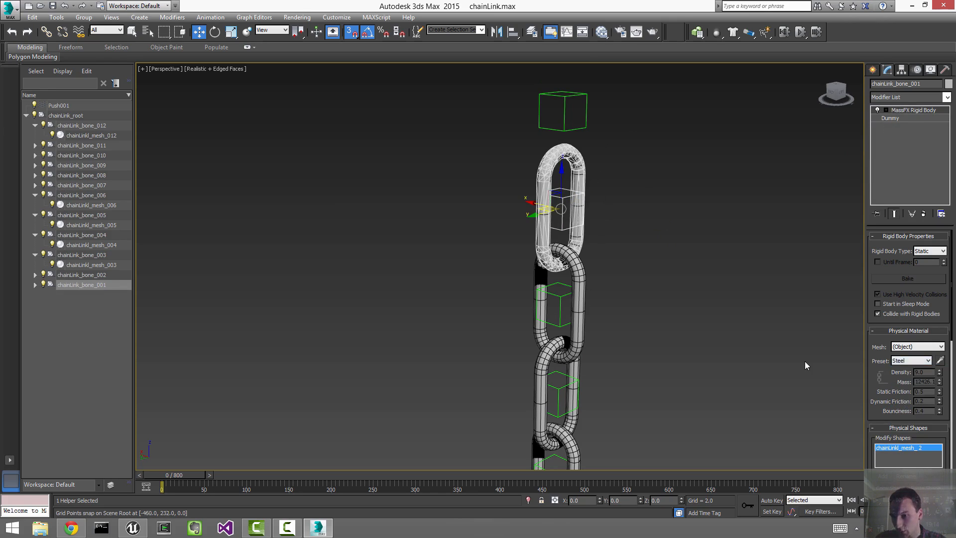
click(649, 259)
Step: Reframe the chain and select the bottom link chainLink_bone_012
key(z)
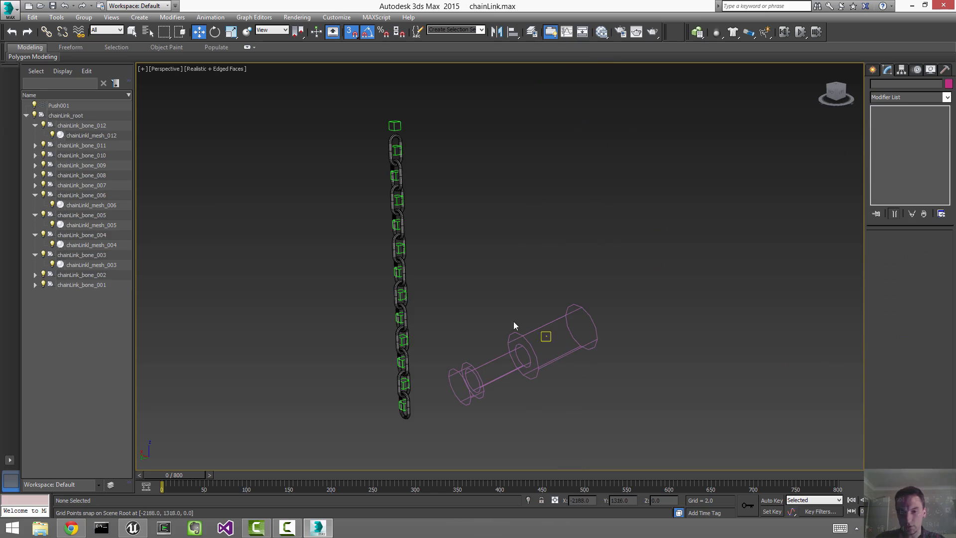
middle_drag(490, 324, 751, 277)
scroll(751, 277, up, 4)
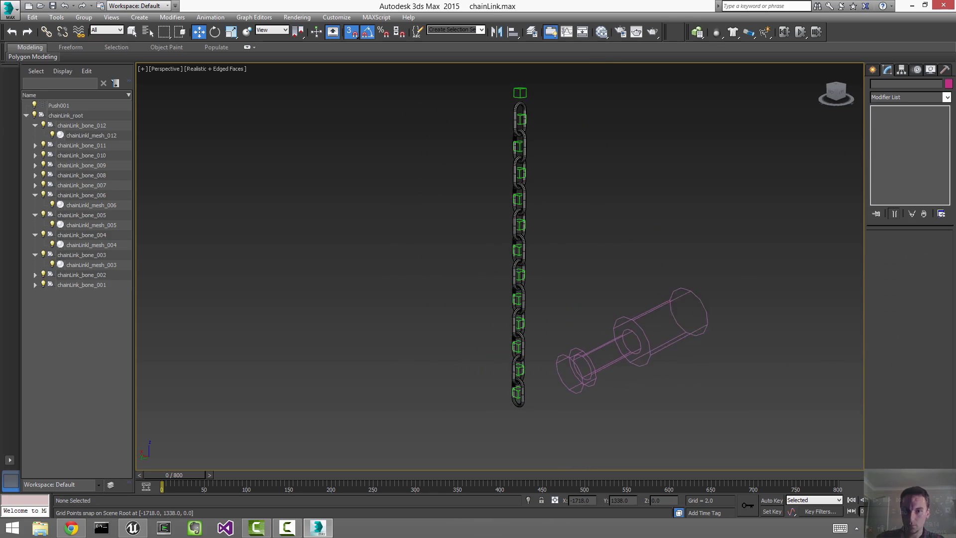
middle_drag(550, 304, 542, 189)
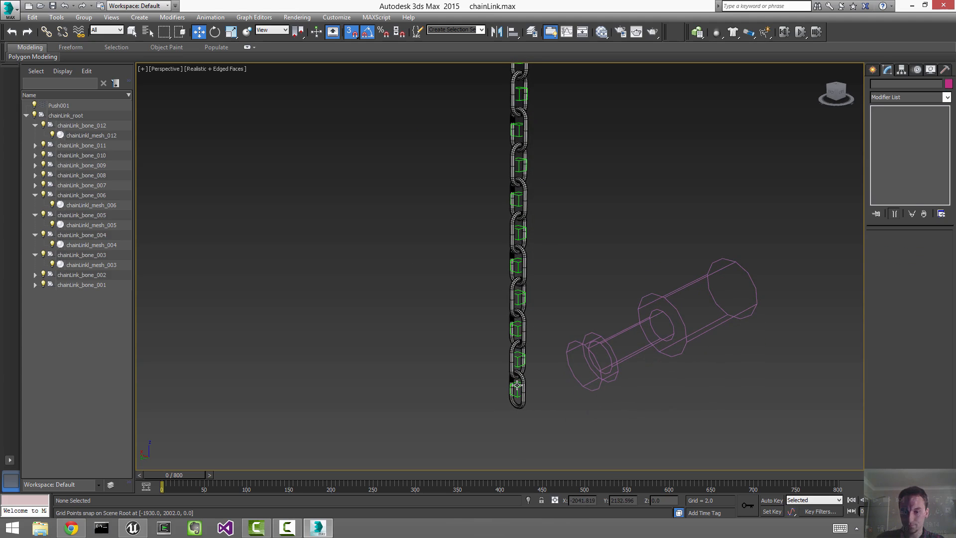
click(516, 385)
key(z)
Step: Add Push001 to chainLink_bone_012's rigid body scene forces, then deselect
scroll(535, 377, down, 7)
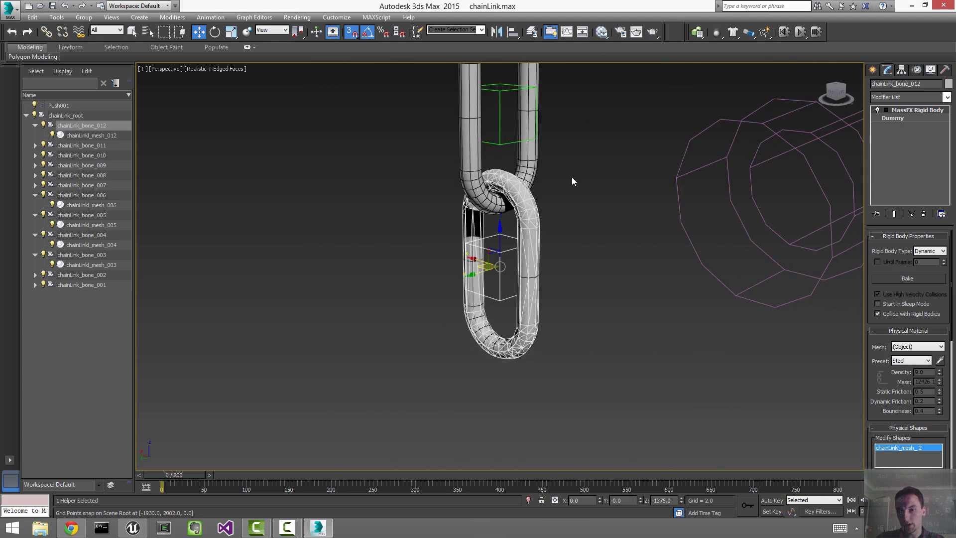
middle_drag(571, 181, 563, 240)
scroll(547, 278, down, 5)
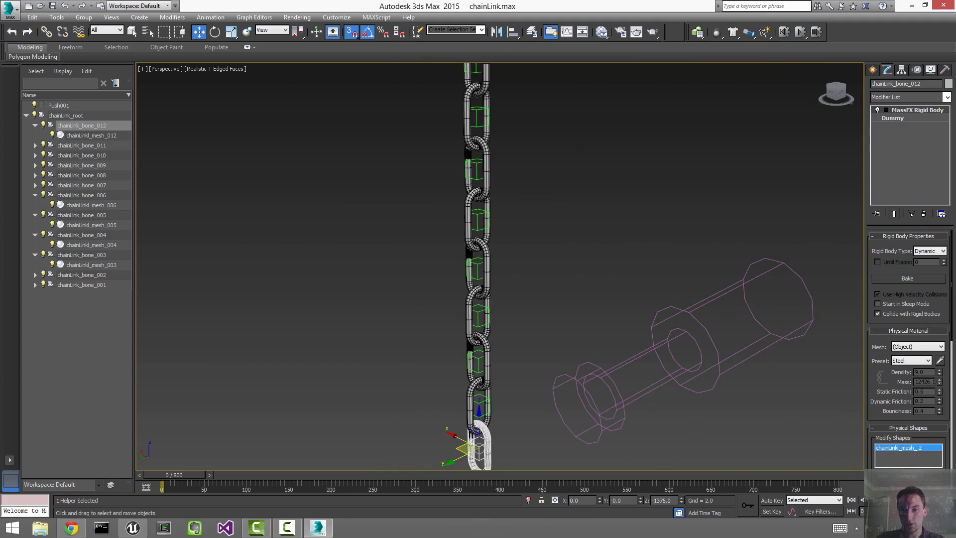
middle_drag(521, 328, 520, 305)
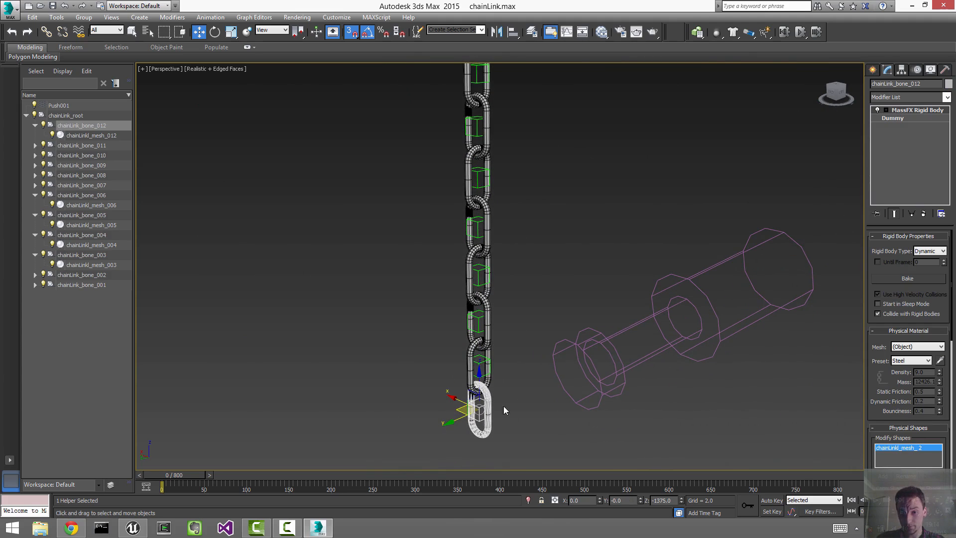
middle_drag(582, 301, 588, 264)
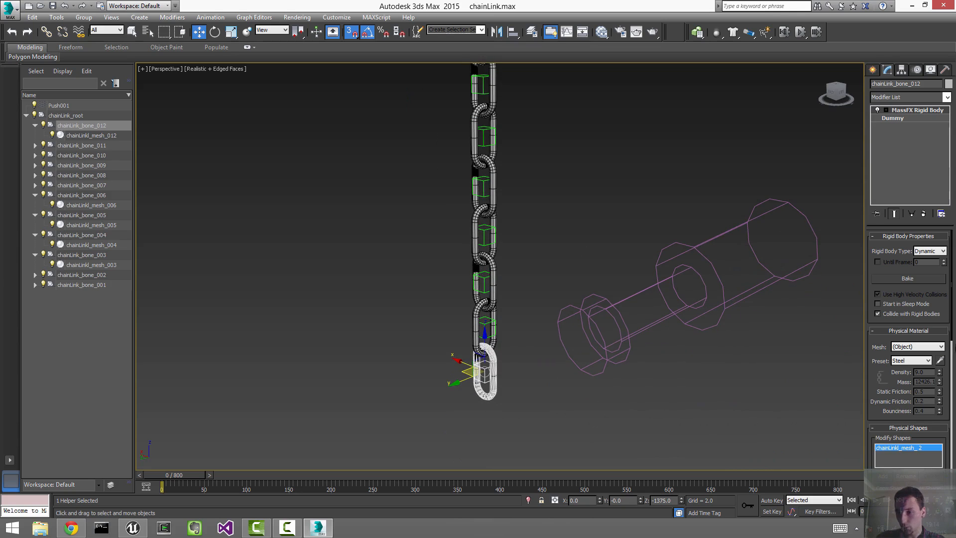
scroll(952, 322, down, 10)
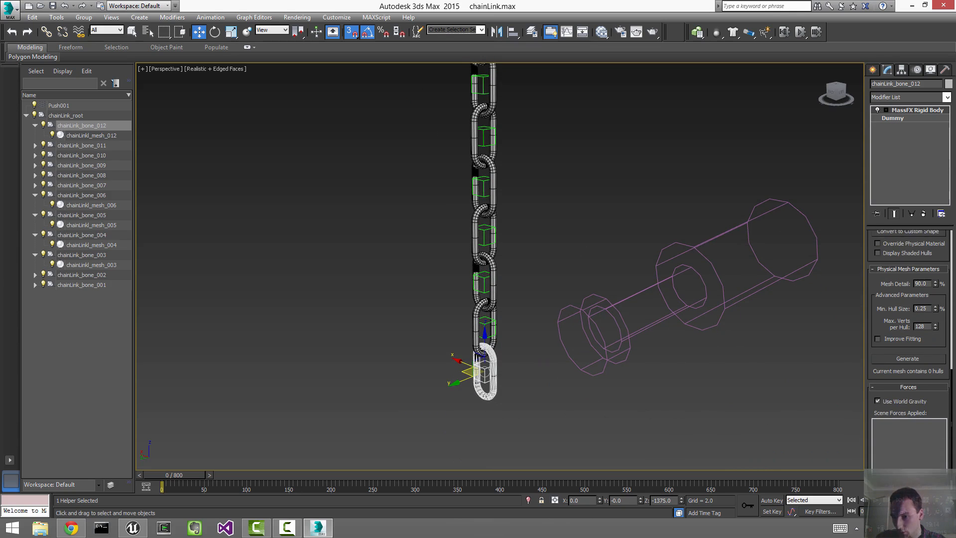
click(889, 466)
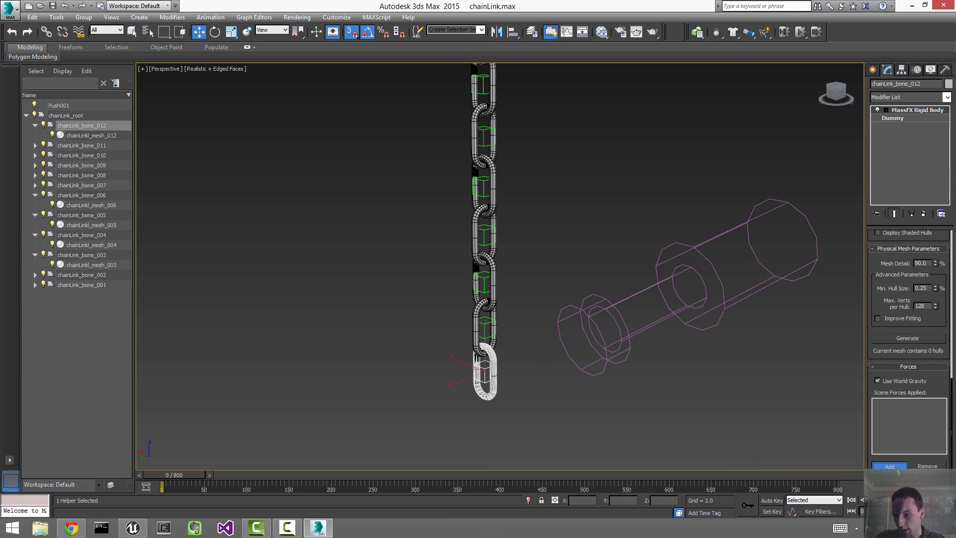
click(715, 273)
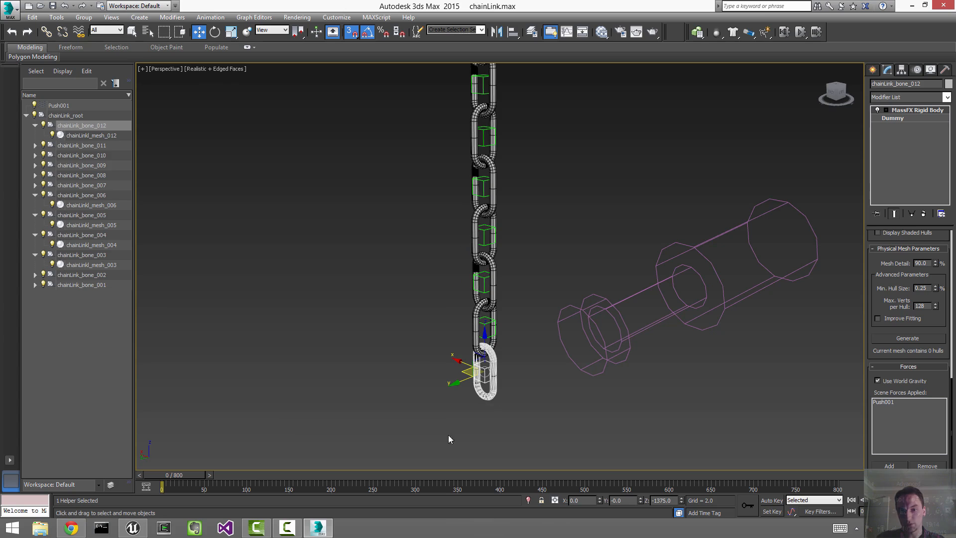
click(607, 240)
Step: Set Push001's Off Time to 6 and raise its Basic Force well above 1.0
key(z)
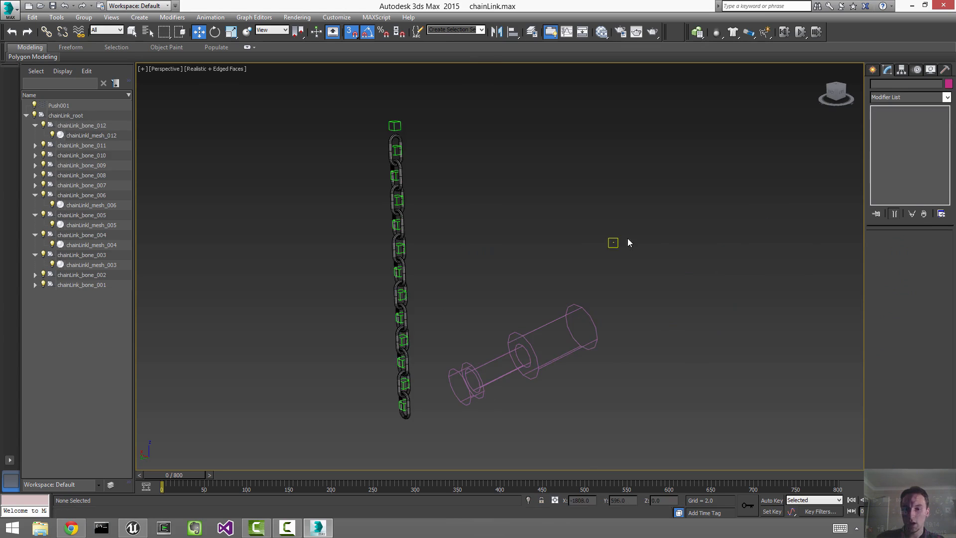
alt+middle_drag(627, 238, 615, 247)
key(z)
drag(510, 254, 621, 409)
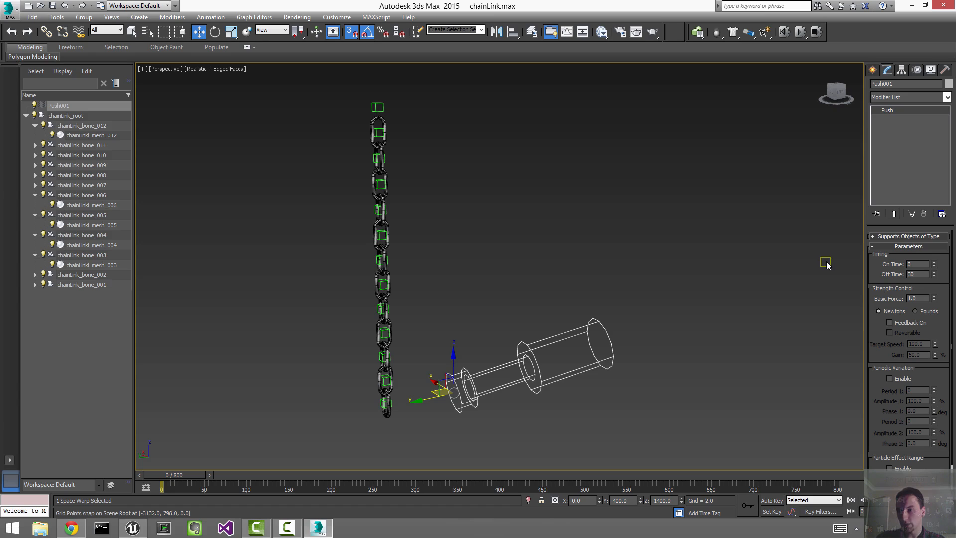
click(920, 274)
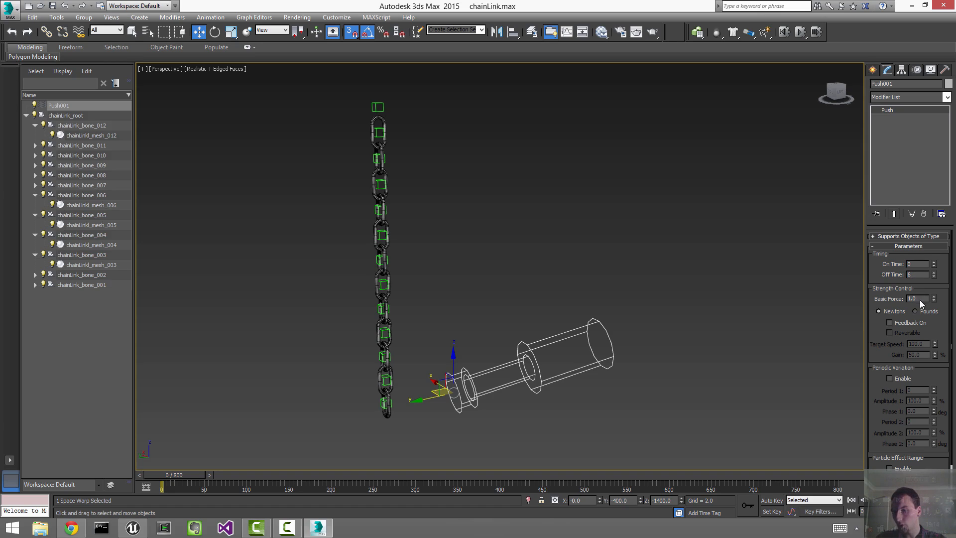
click(920, 299)
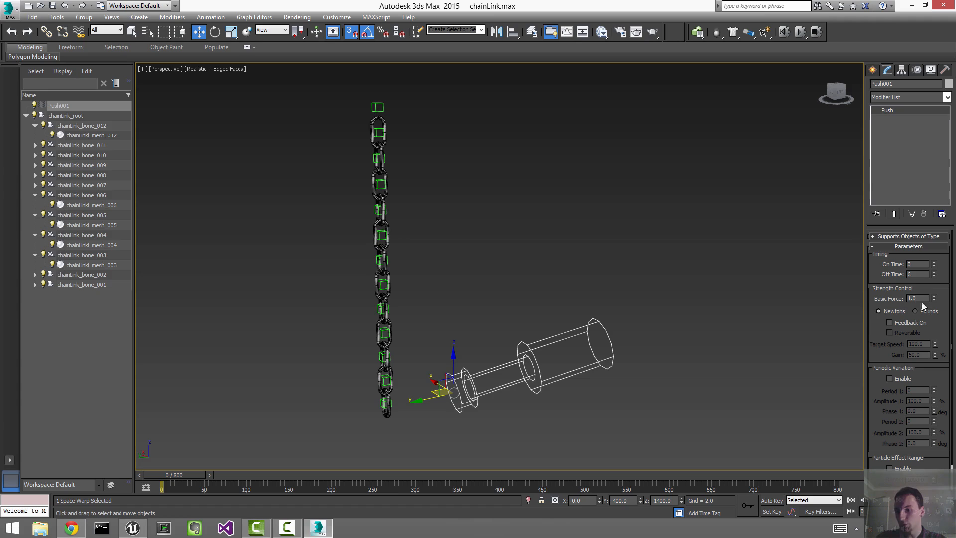
double_click(919, 298)
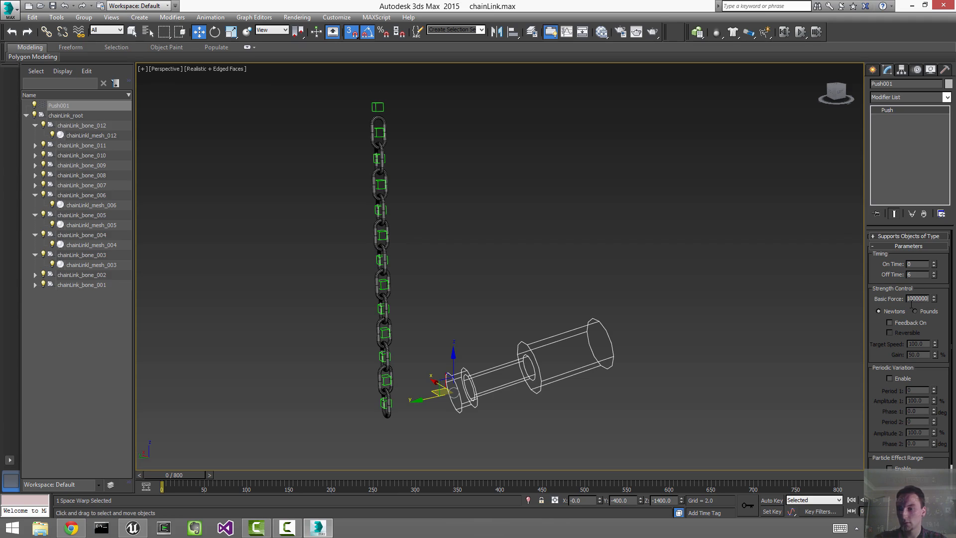
click(728, 180)
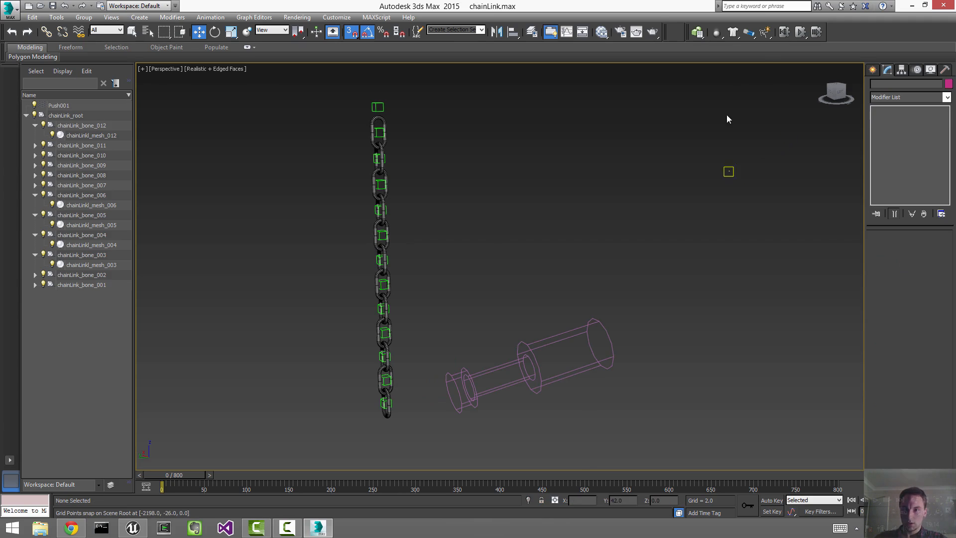
Step: Run, stop and reset the MassFX simulation, check Push001, then simulate again
click(800, 32)
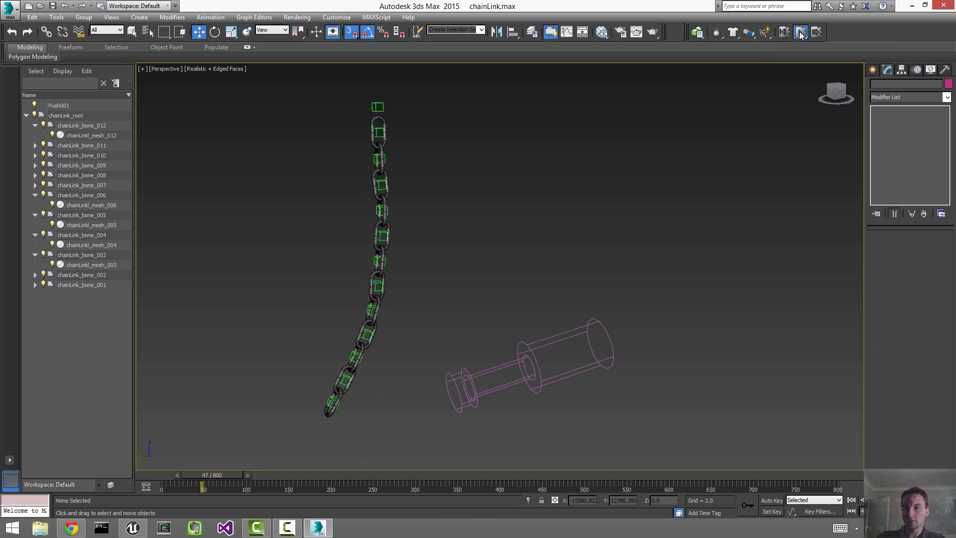
click(800, 33)
click(785, 32)
click(599, 331)
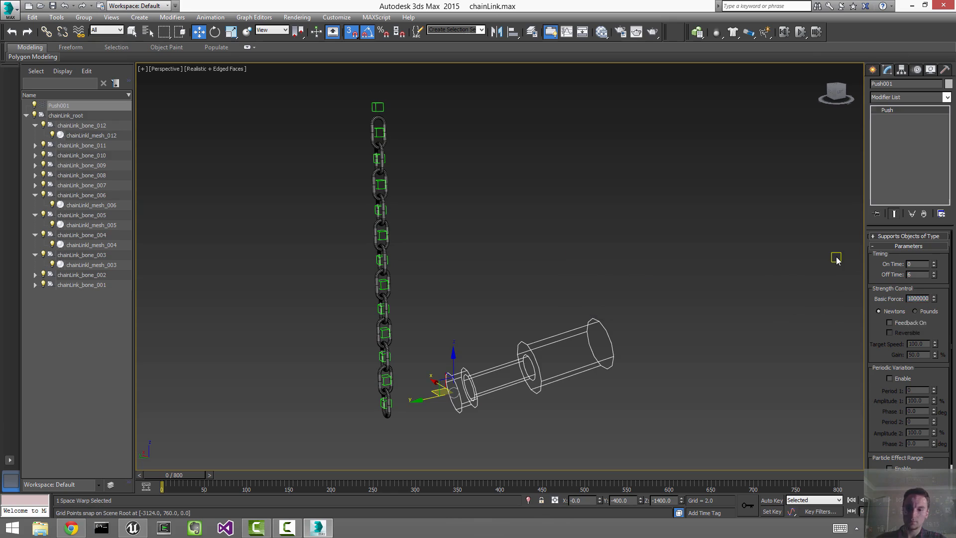
click(836, 260)
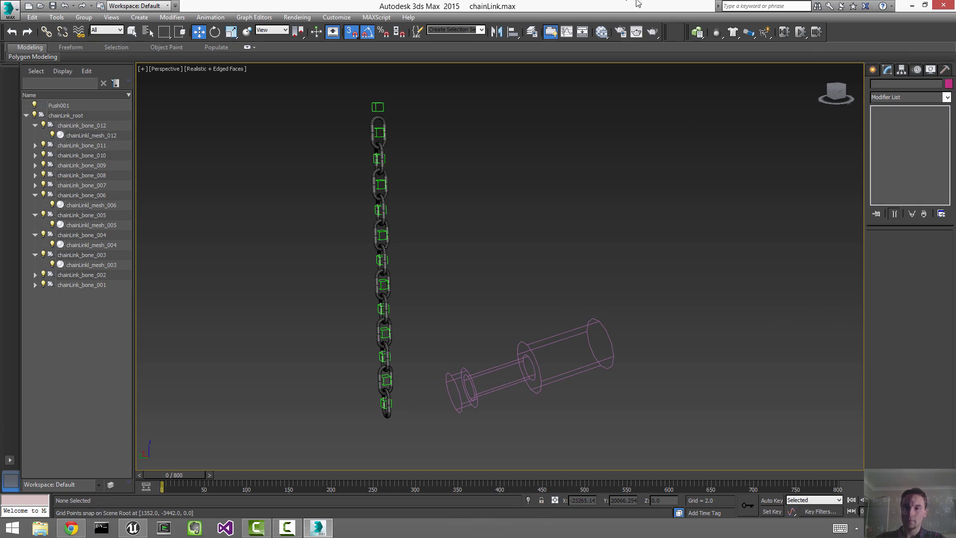
click(801, 31)
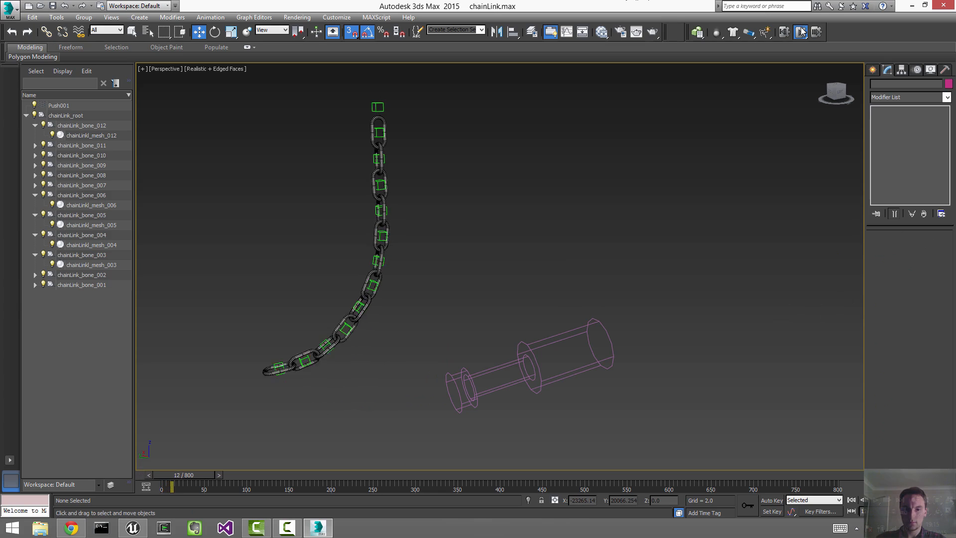
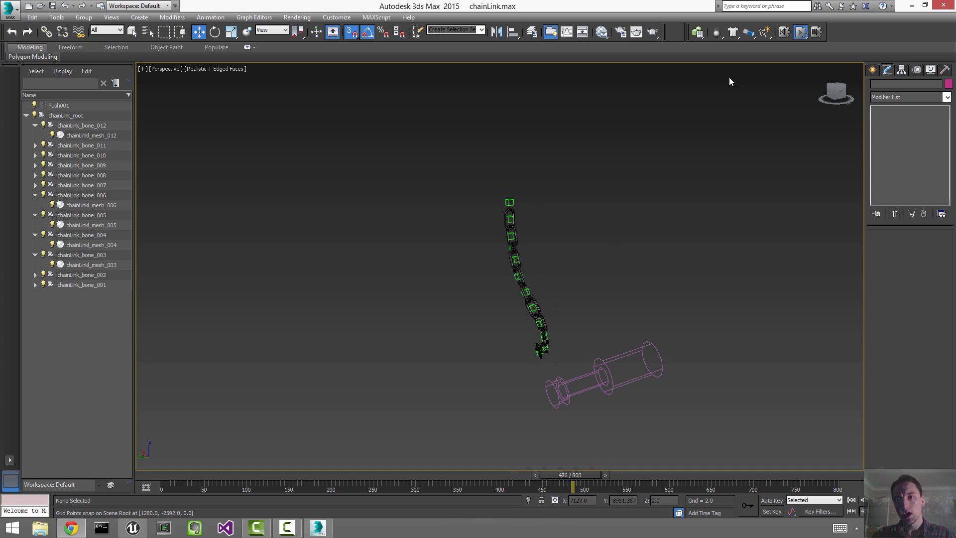
Step: Run the MassFX simulation to watch the chain swing under Push001, then reset it
click(783, 34)
drag(610, 421, 608, 417)
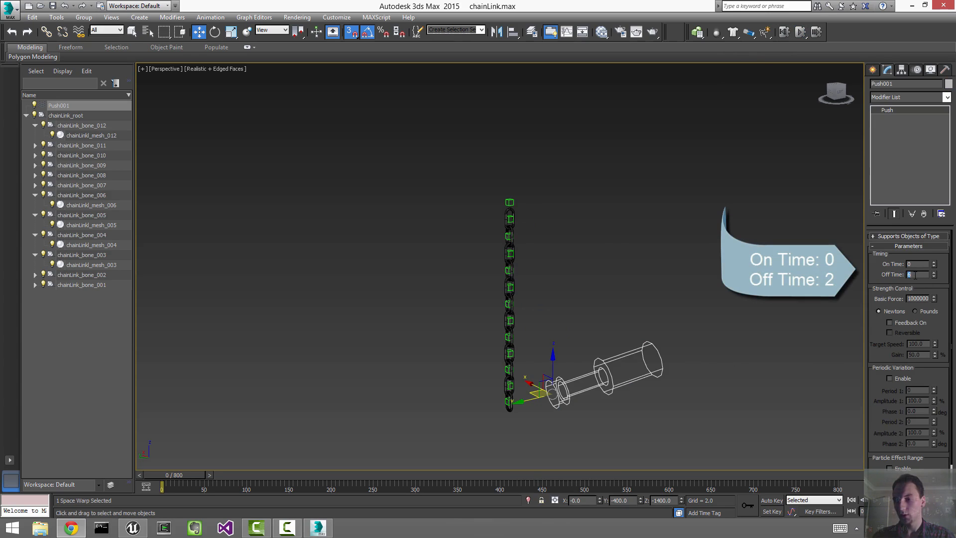
click(802, 162)
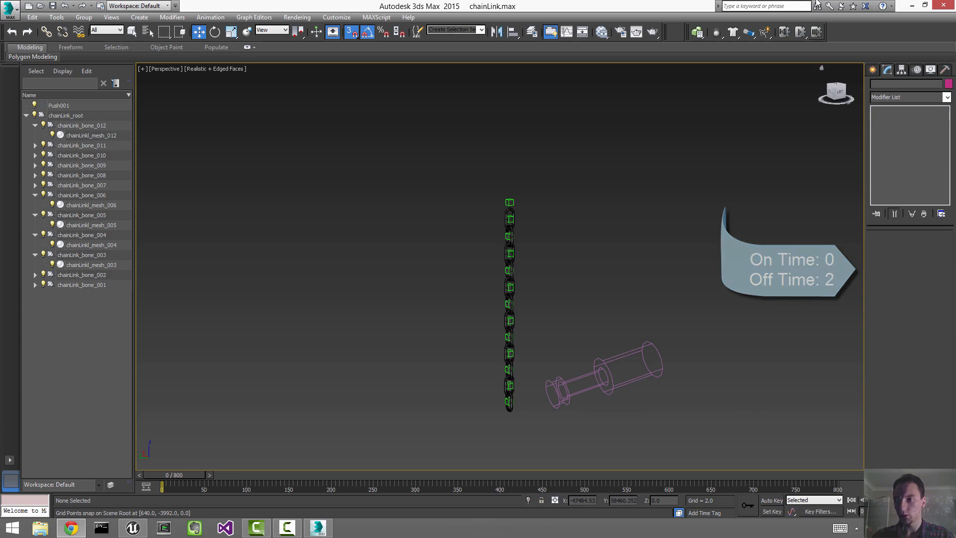
click(798, 33)
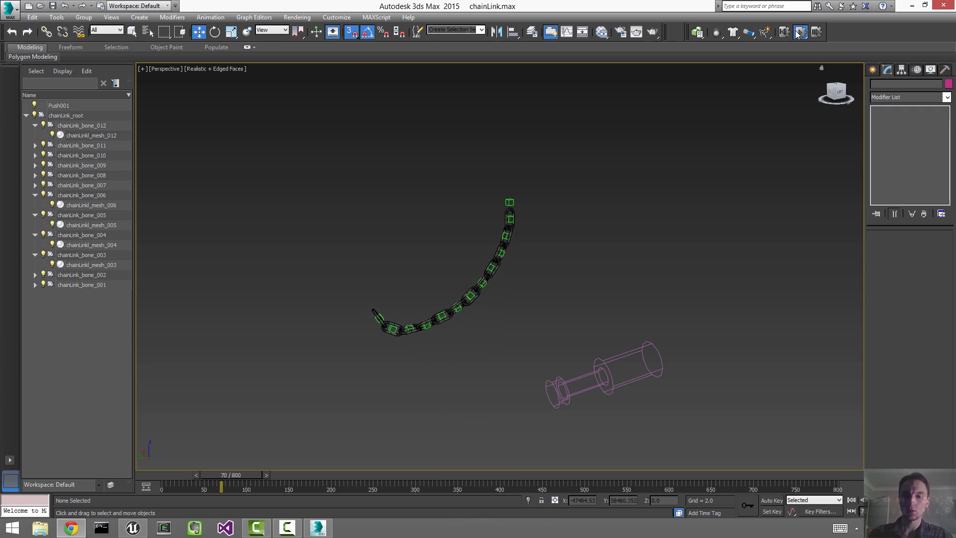
click(786, 32)
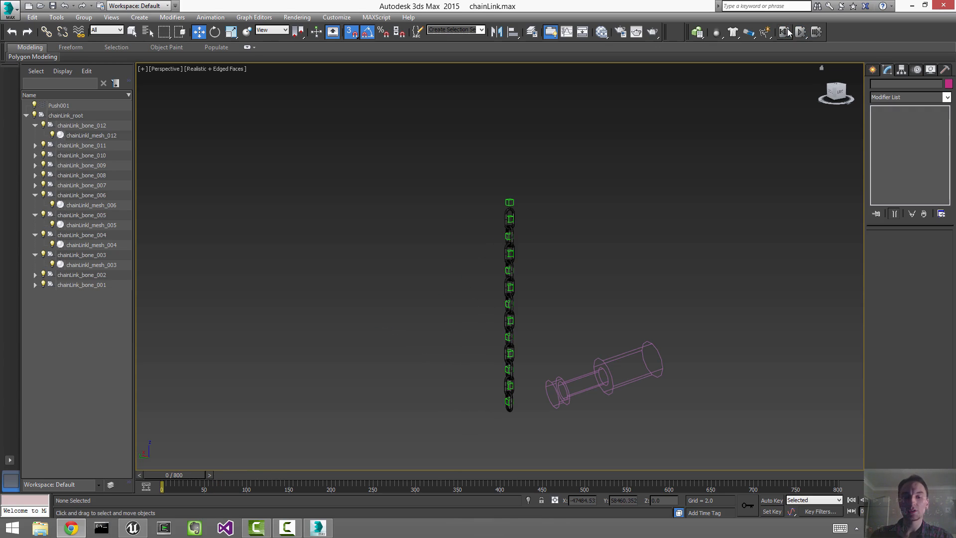
scroll(690, 260, up, 3)
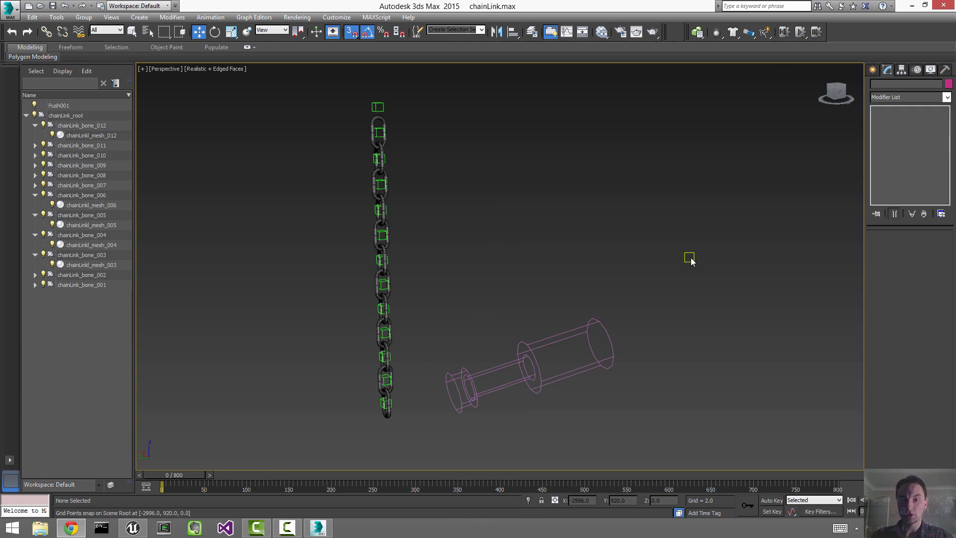
Step: Open MassFX Tools showing the World Parameters and Simulation Tools panels
click(697, 32)
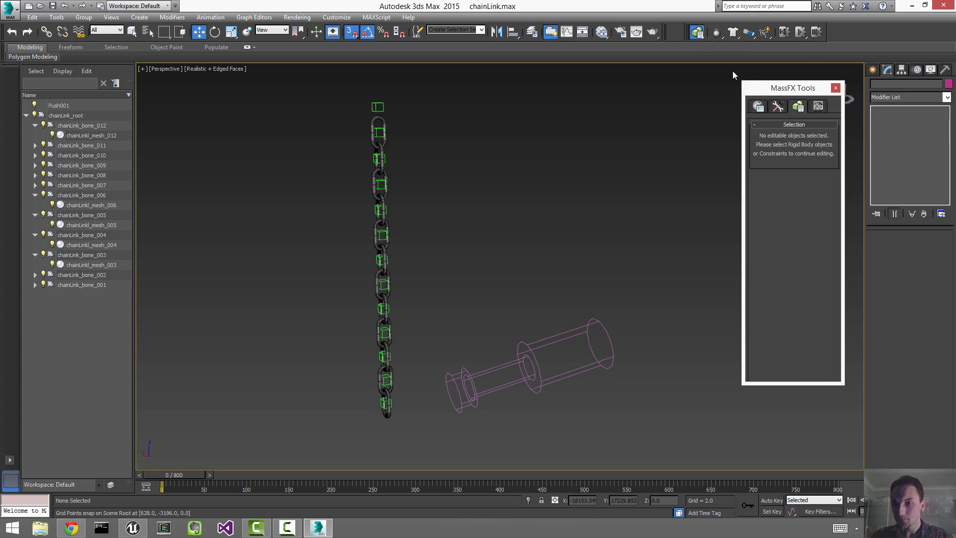
click(758, 106)
click(778, 107)
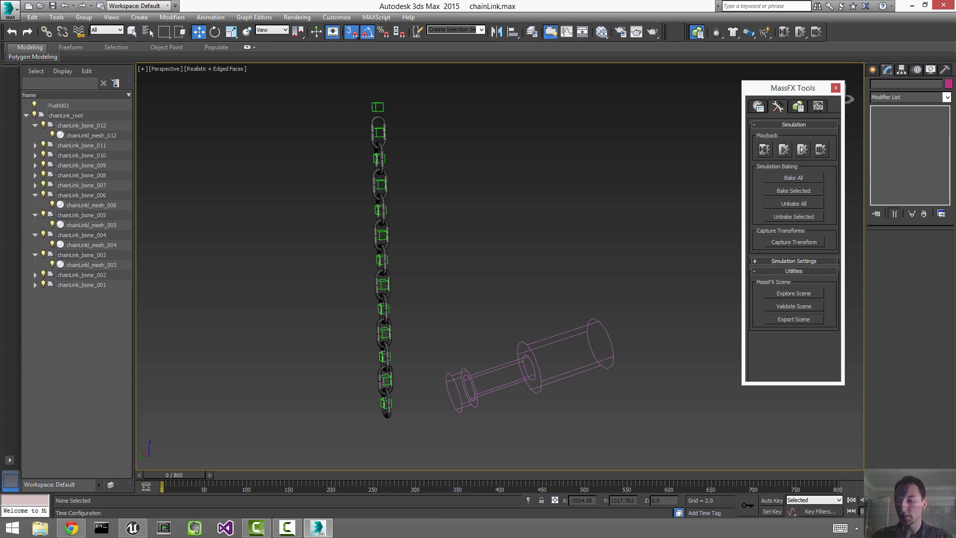
Step: Change the animation End Time from 800 to 600 in Time Configuration
click(904, 512)
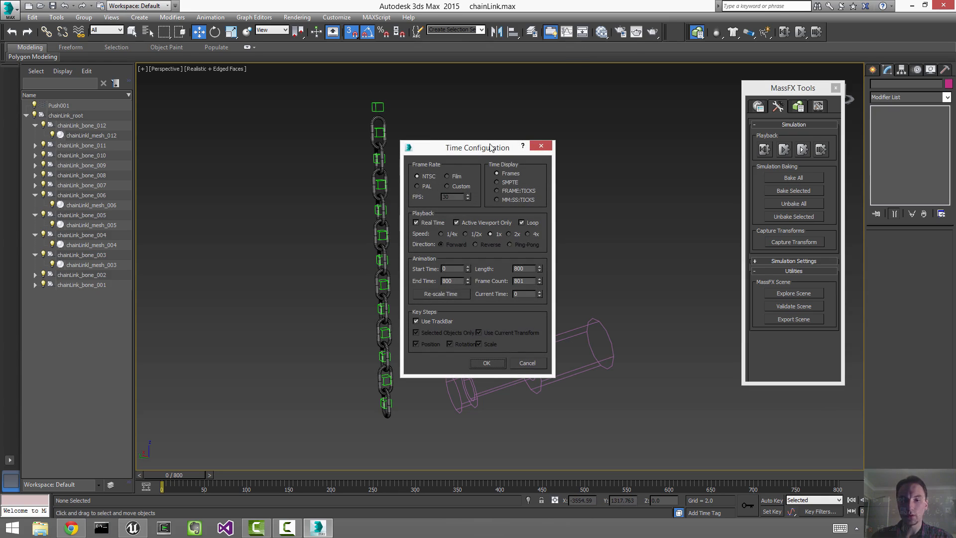
drag(491, 148, 585, 45)
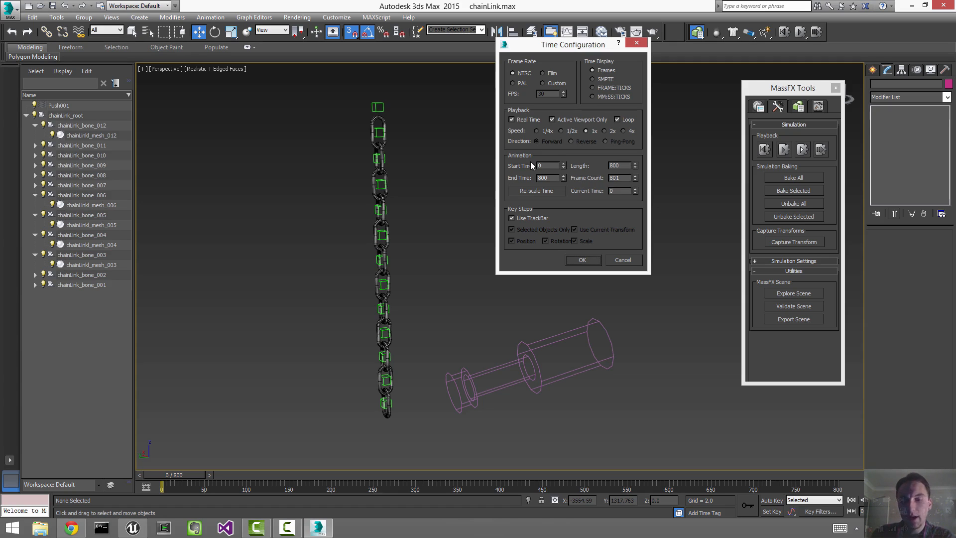
double_click(555, 178)
text(600)
key(Tab)
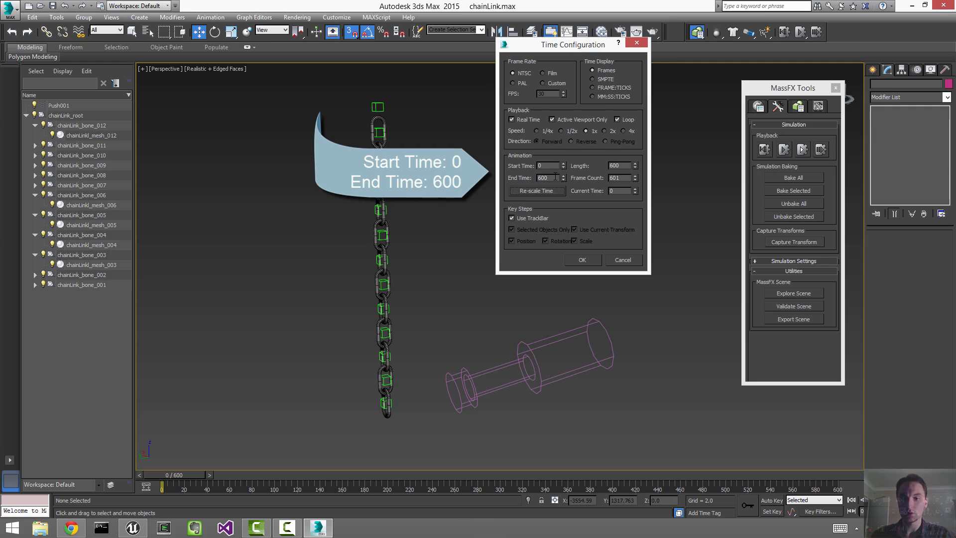
click(575, 260)
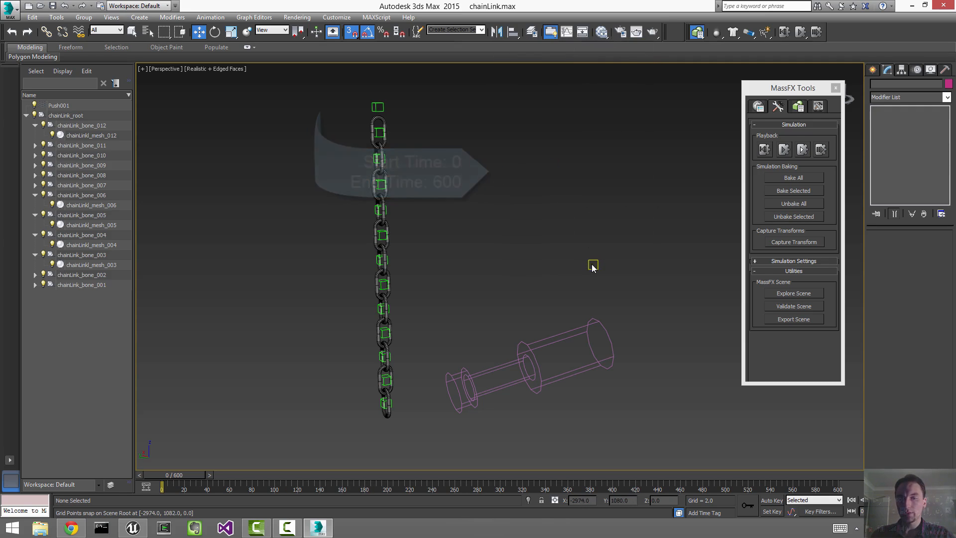
Step: Bake all MassFX objects to keyframes, preview the swing from frame 0, then close MassFX Tools
click(807, 180)
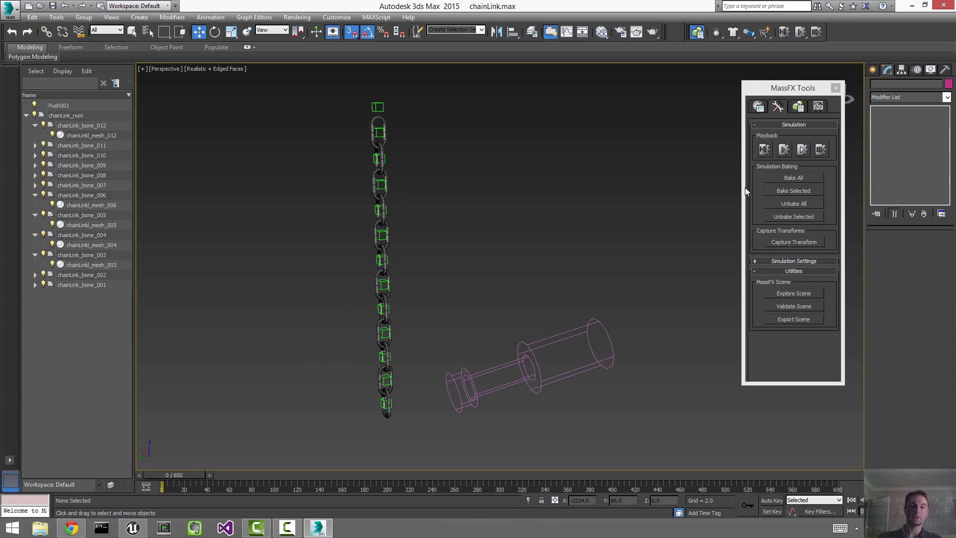
click(873, 500)
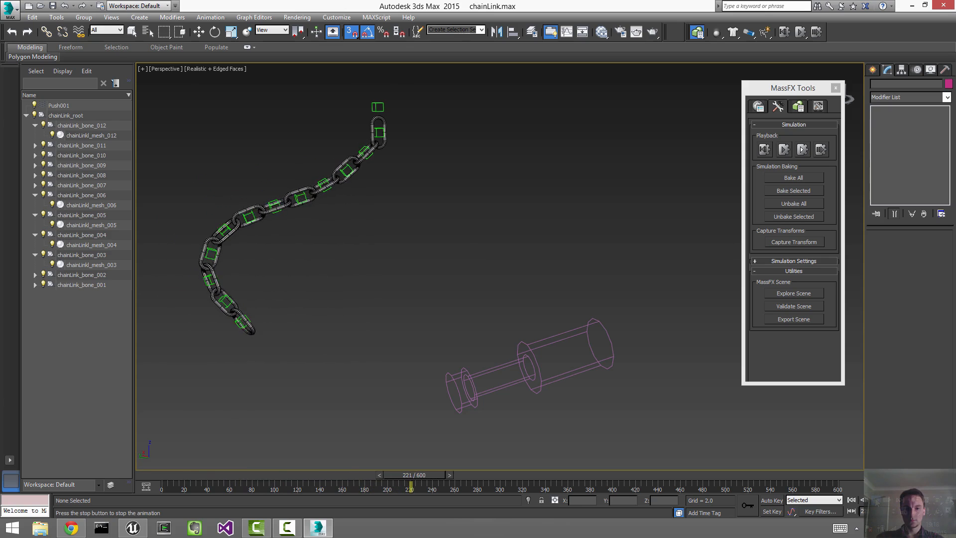
click(874, 500)
click(851, 500)
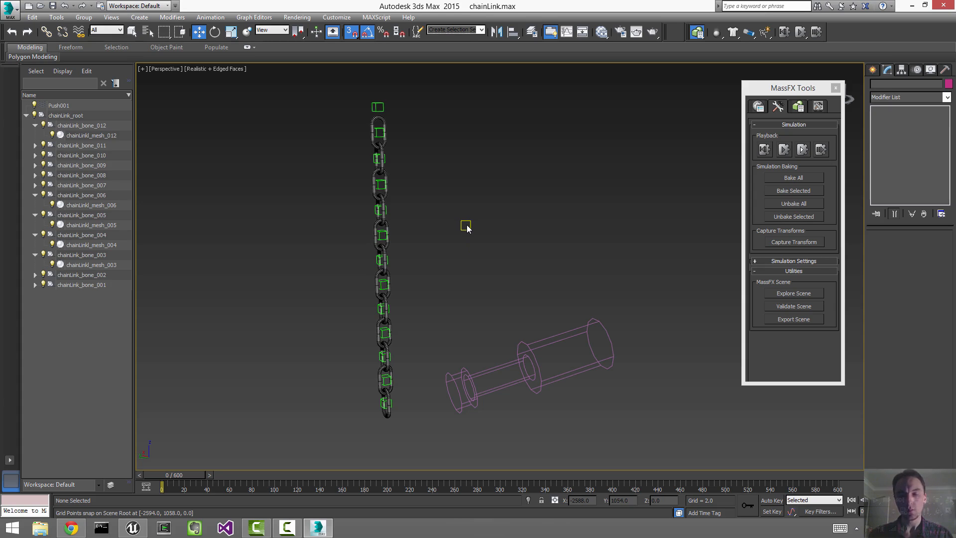
click(835, 90)
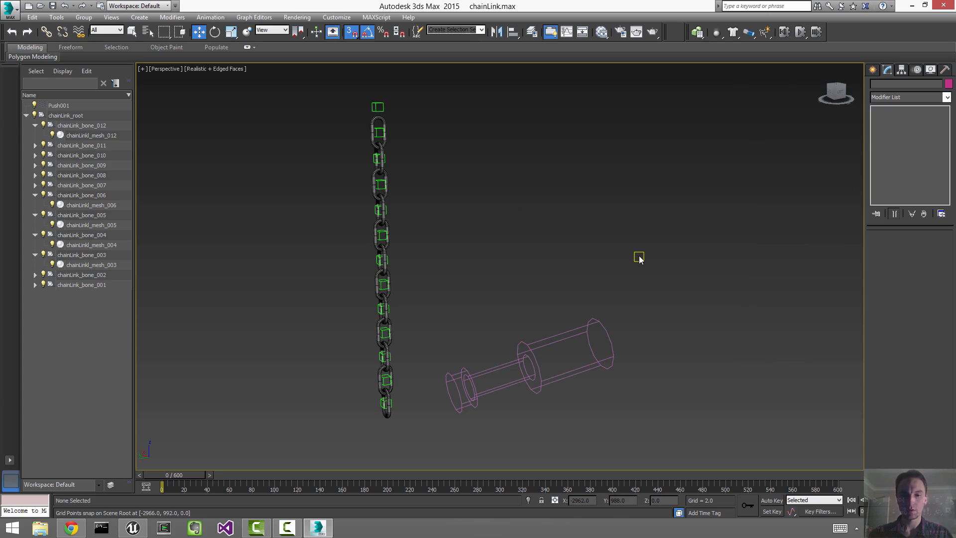
Step: Select the Push001 space warp in the viewport and delete it
mouse_move(485, 264)
alt+middle_down()
mouse_move(530, 257)
mouse_move(496, 264)
alt+middle_up()
drag(197, 342, 196, 342)
key(z)
click(691, 237)
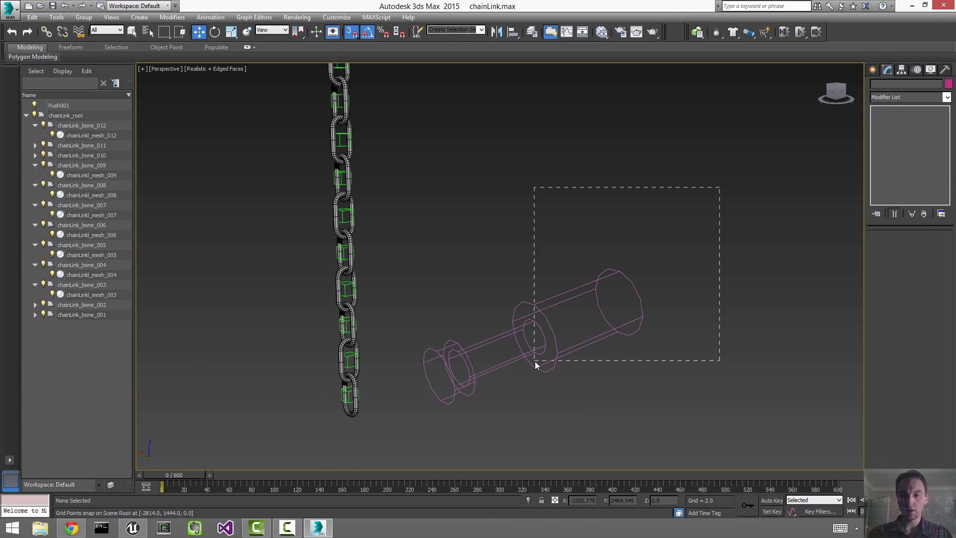
drag(535, 364, 535, 352)
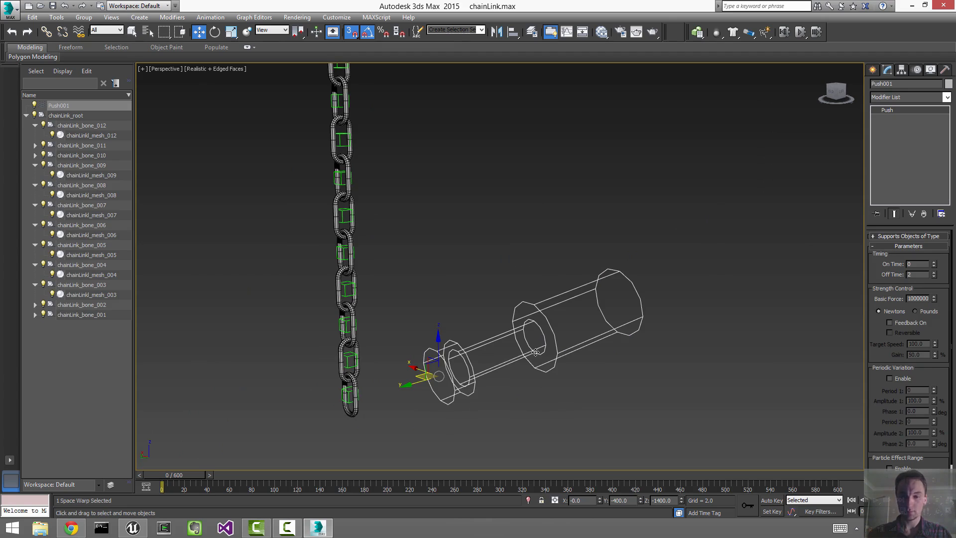
key(Delete)
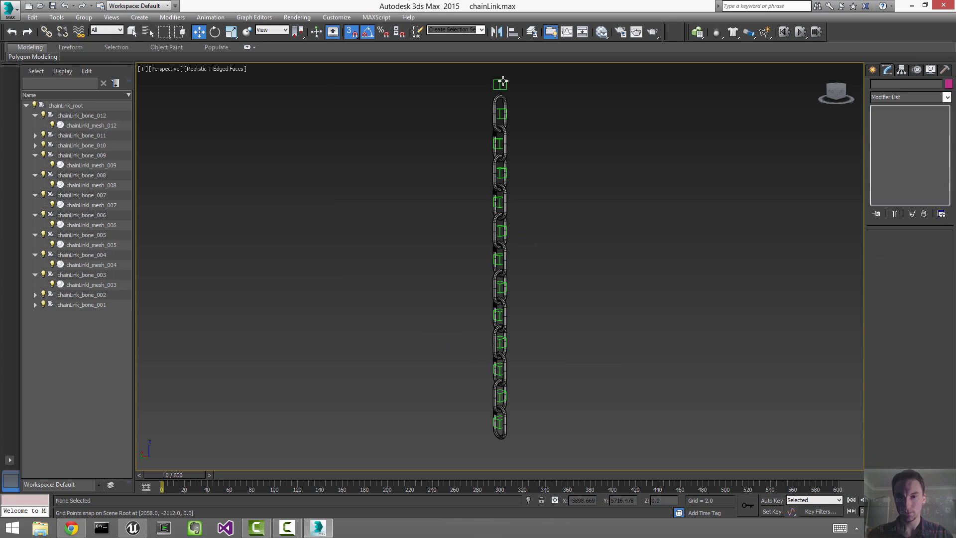
Step: Delete the MassFX Rigid Body modifier from chainLink_bone_001
click(502, 84)
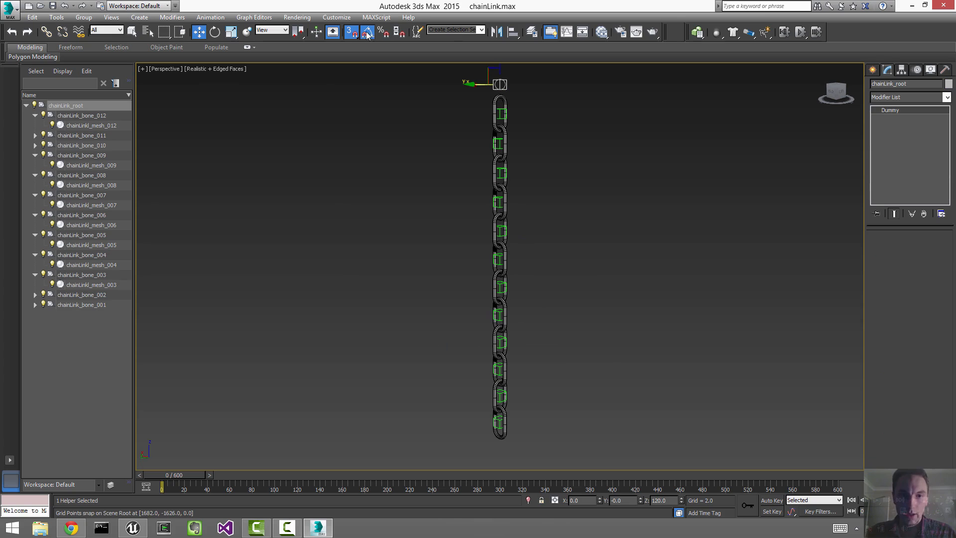
click(502, 115)
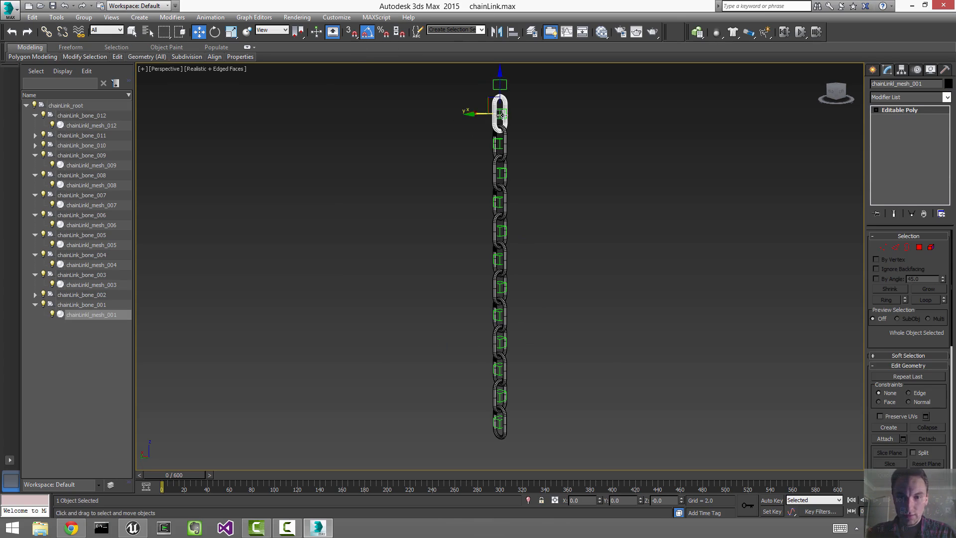
click(629, 158)
click(501, 110)
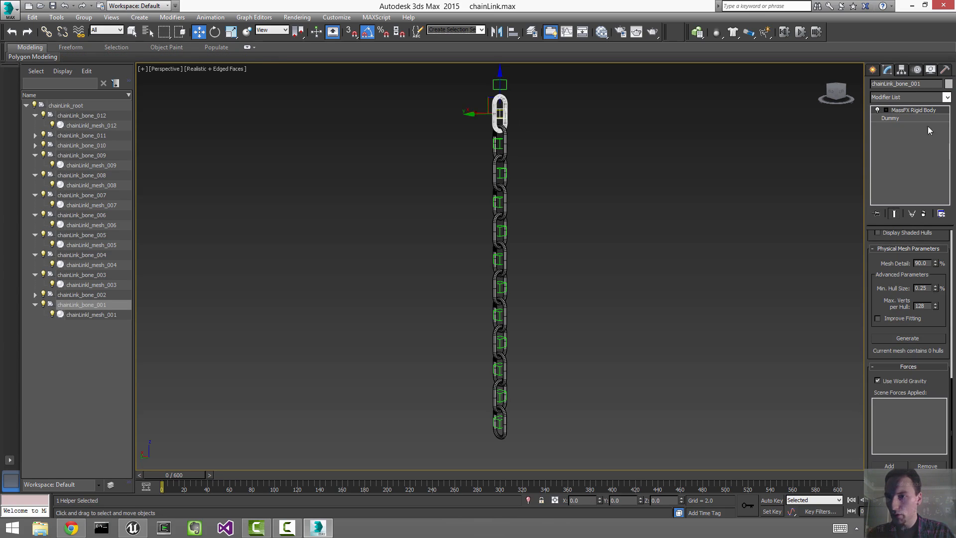
right_click(918, 111)
click(912, 121)
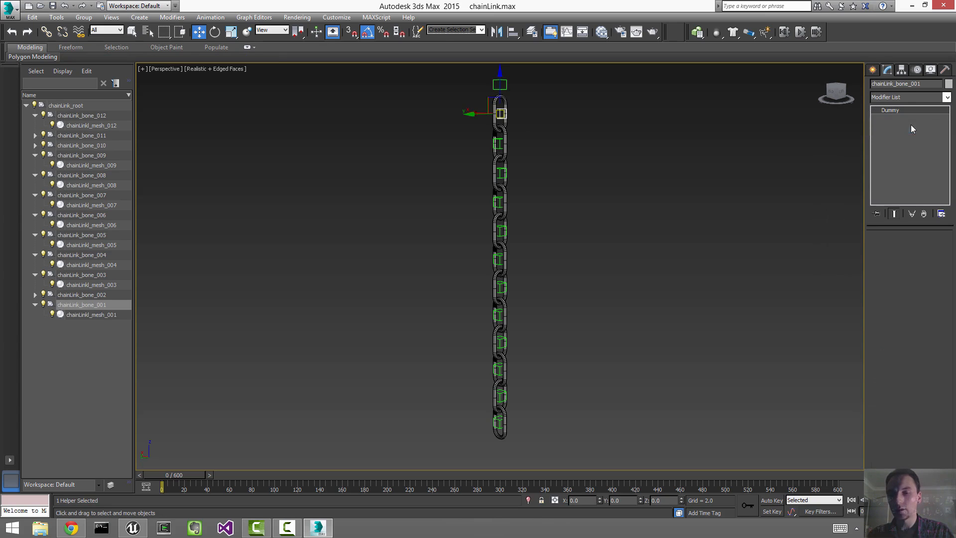
Step: Delete the MassFX Rigid Body modifier from chainLink_bone_012 and chainLink_bone_005, then deselect
click(500, 422)
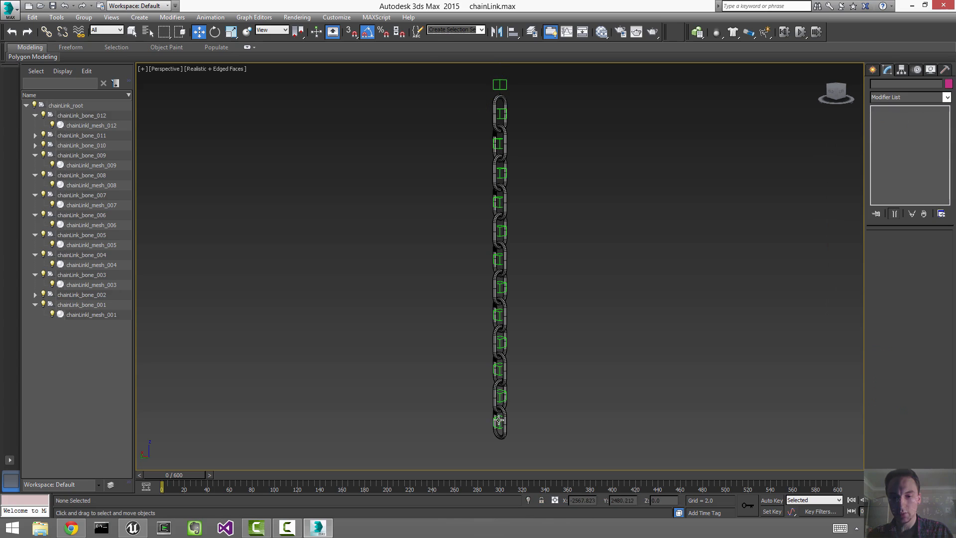
right_click(922, 109)
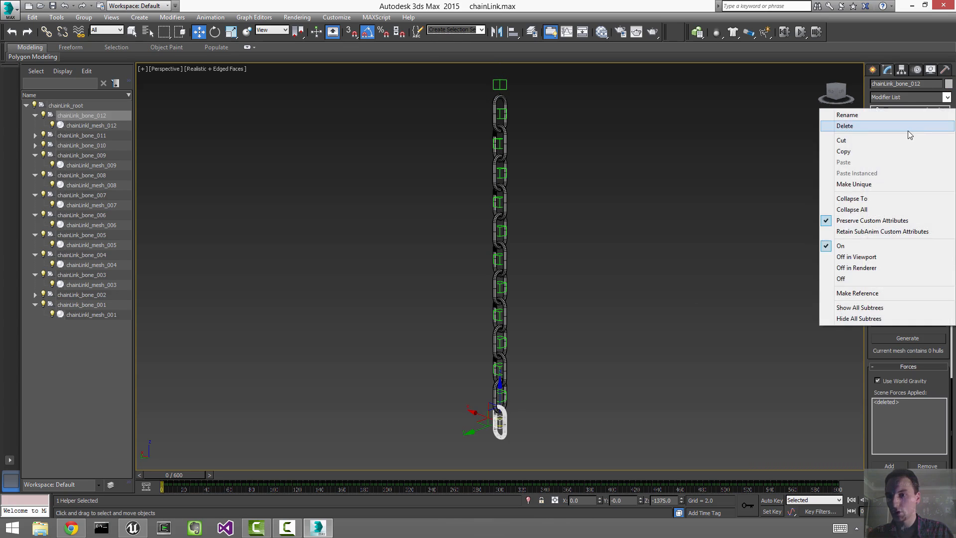
click(907, 129)
click(496, 257)
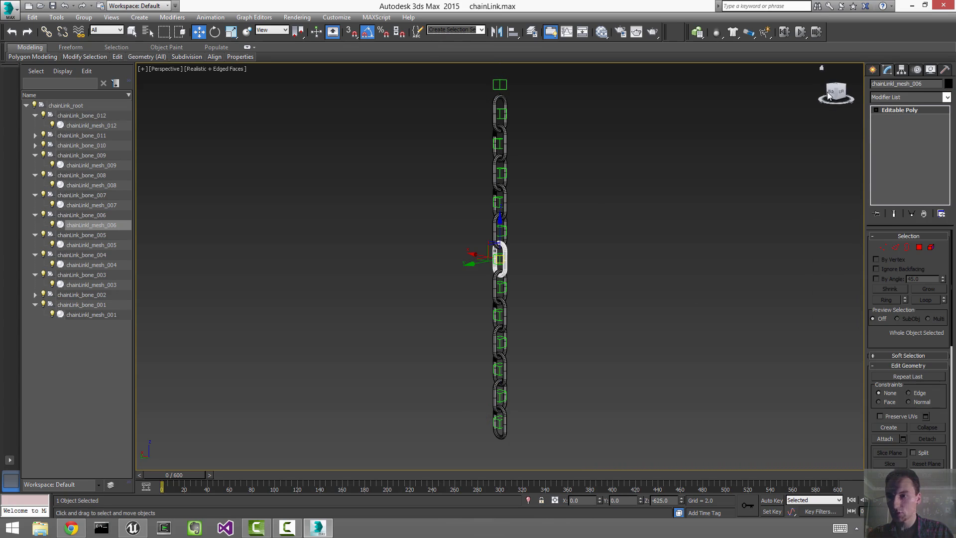
click(504, 228)
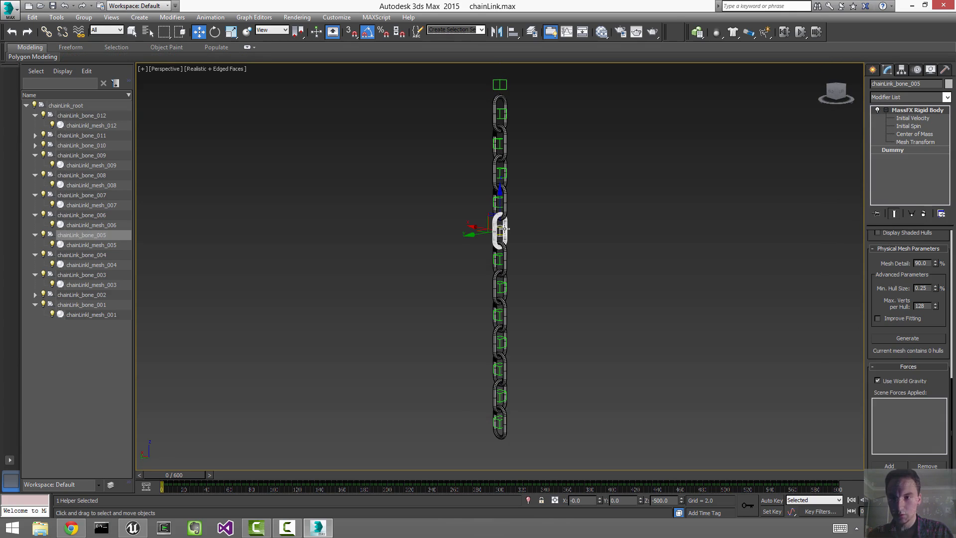
right_click(933, 111)
click(916, 123)
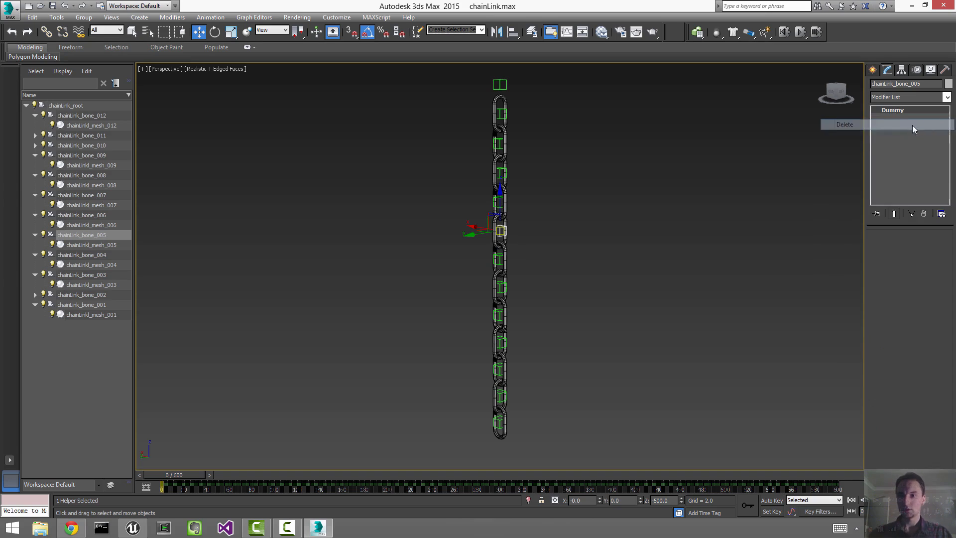
click(734, 189)
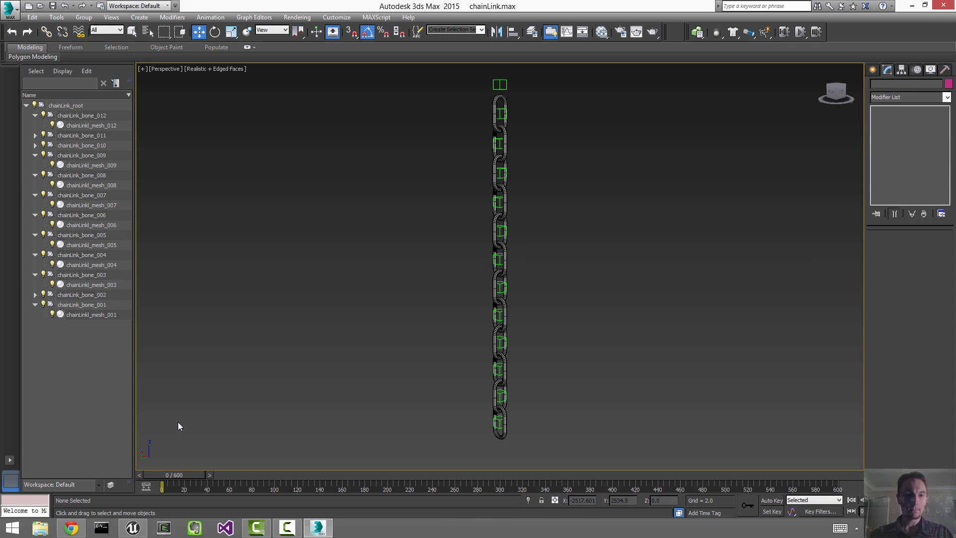
Step: Check bone motion at frame 521, then hide the bone helpers and marquee-select the chain links
click(35, 155)
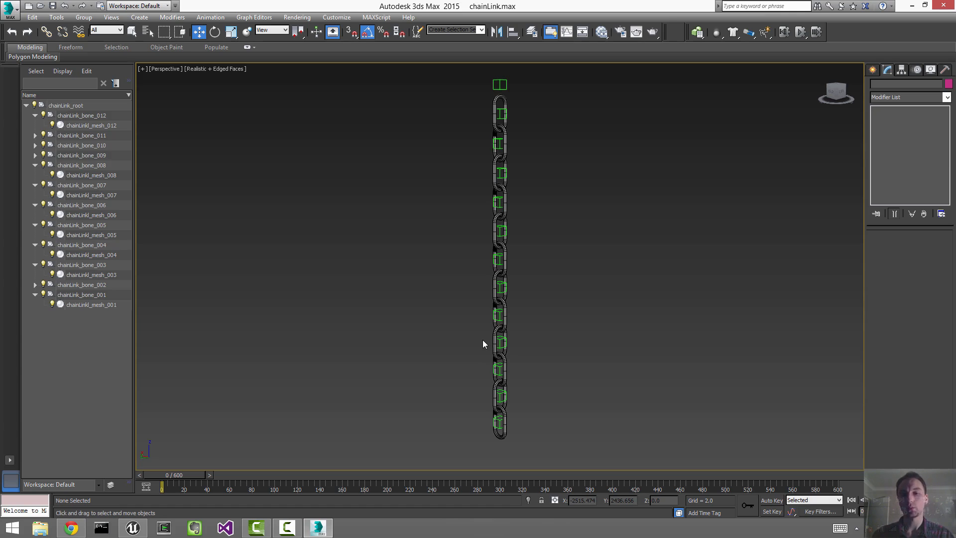
key(shift+h)
key(shift+h)
key(shift+g)
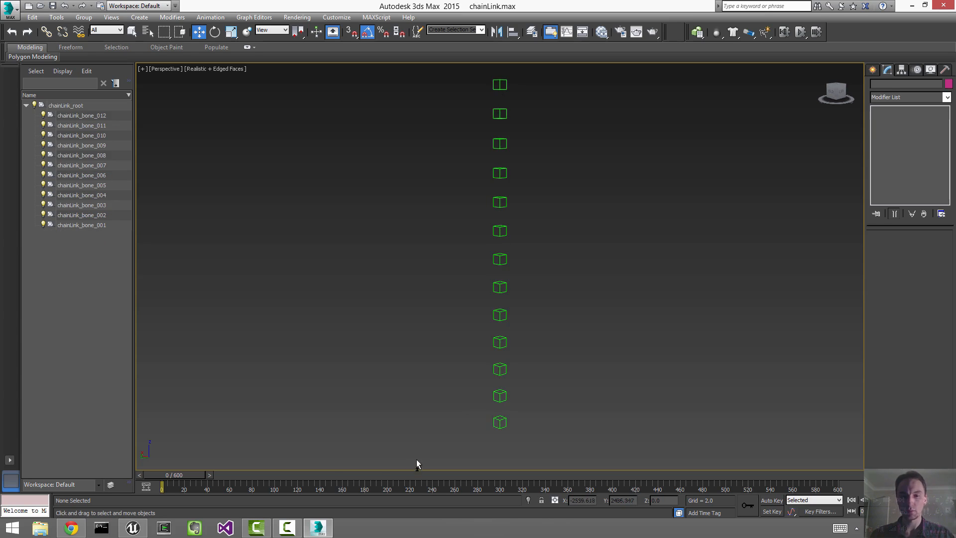
drag(202, 476, 174, 467)
key(shift+g)
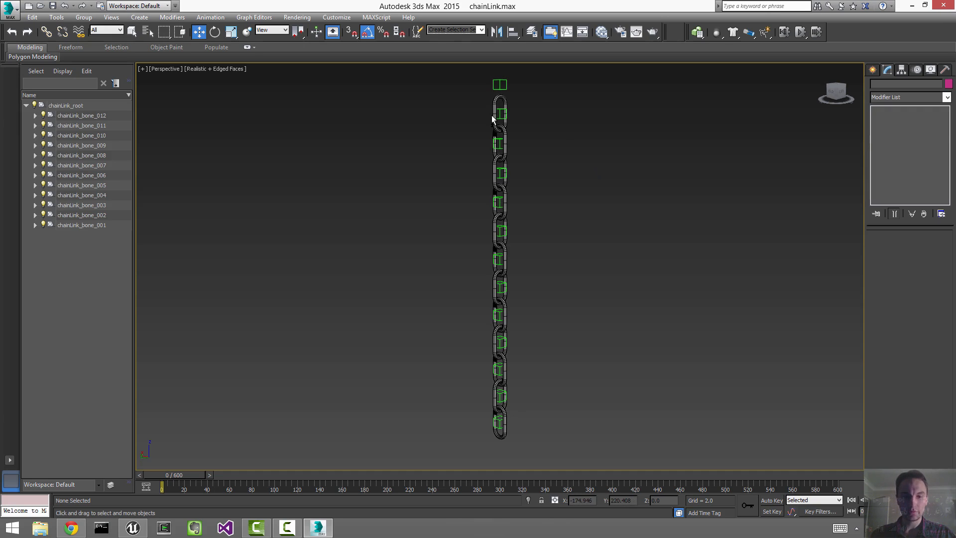
key(shift+h)
drag(469, 83, 647, 484)
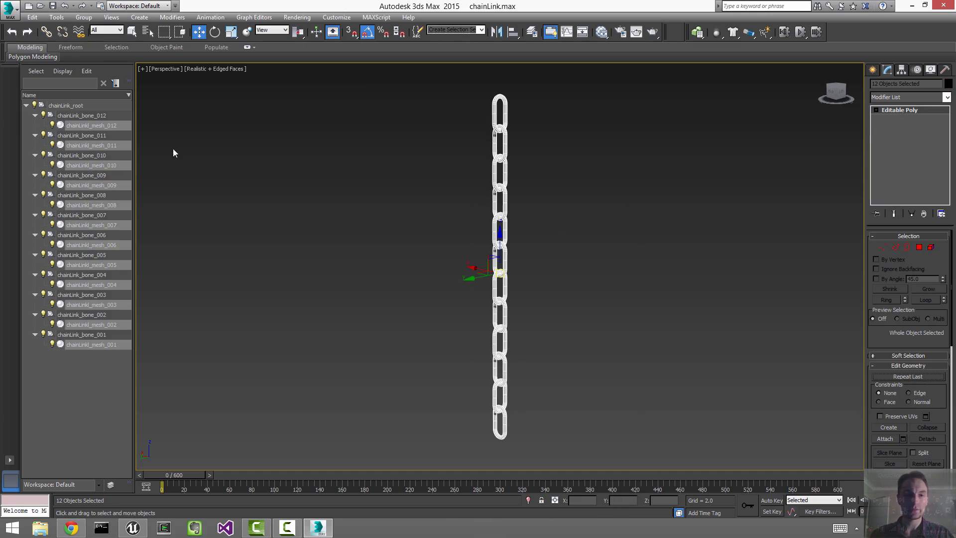
Step: Unlink the chain link meshes from their bones
click(67, 31)
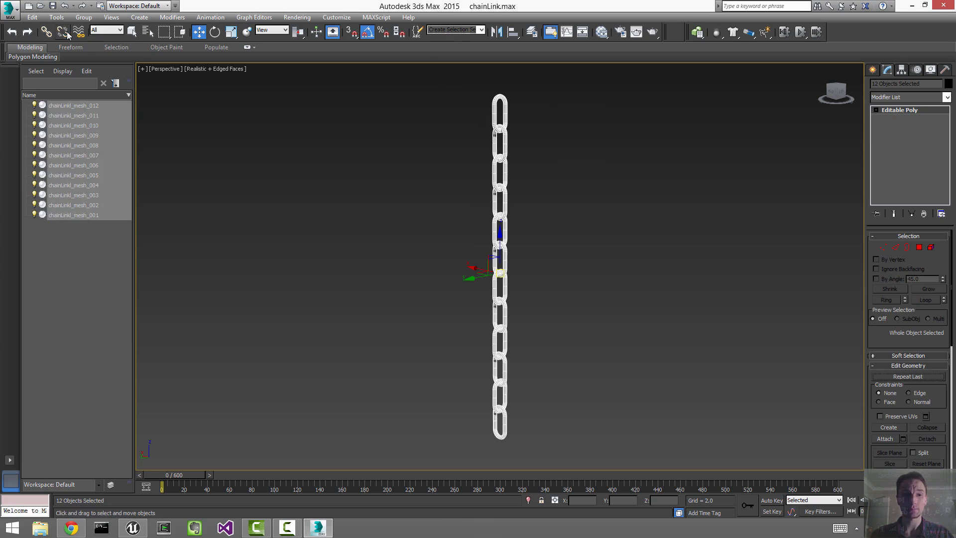
click(311, 216)
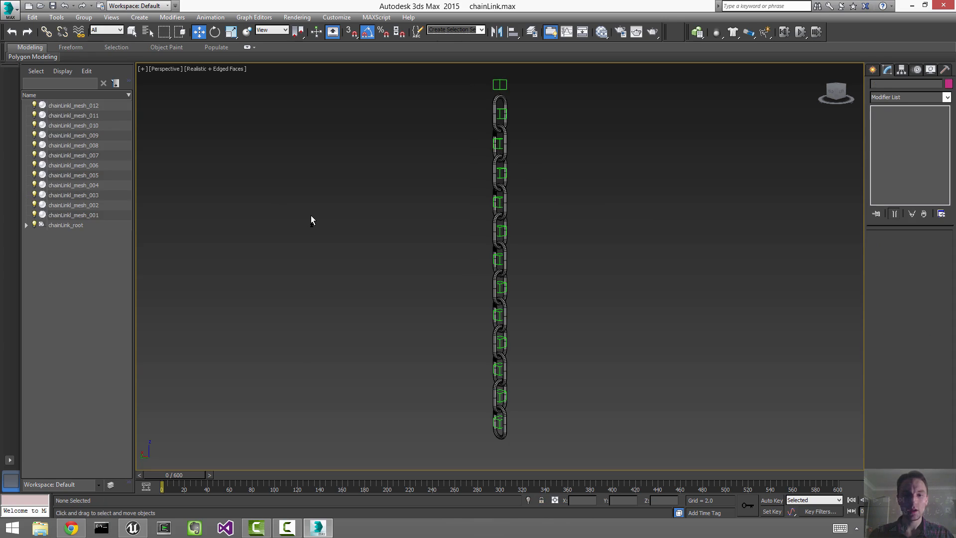
key(ctrl+z)
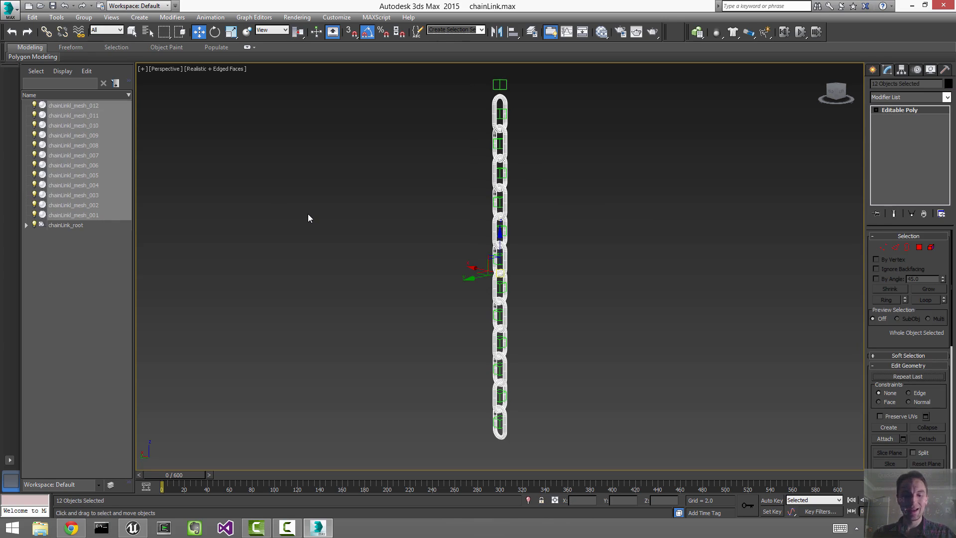
key(shift+h)
click(308, 215)
Step: Select all twelve chain links and bring up the quad menu for them
drag(520, 88, 499, 111)
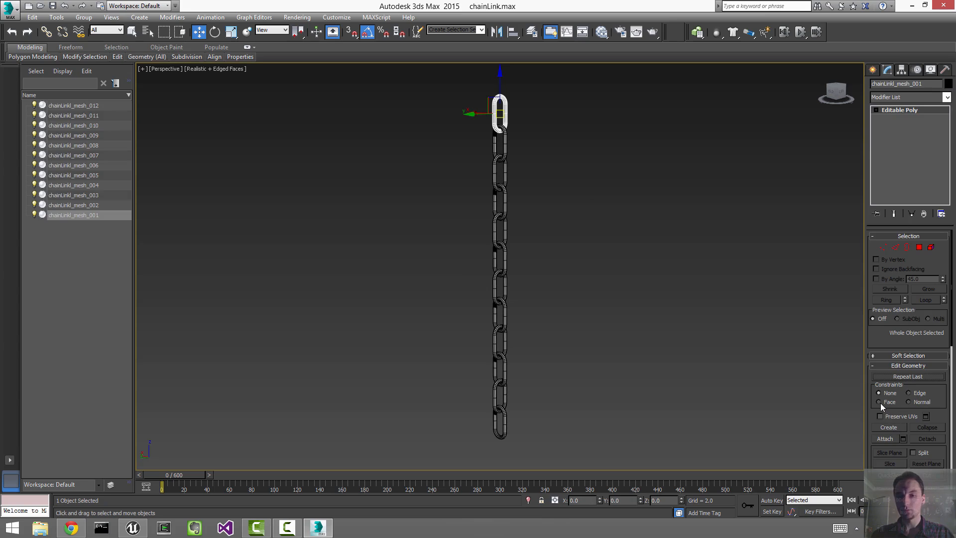
key(ctrl+a)
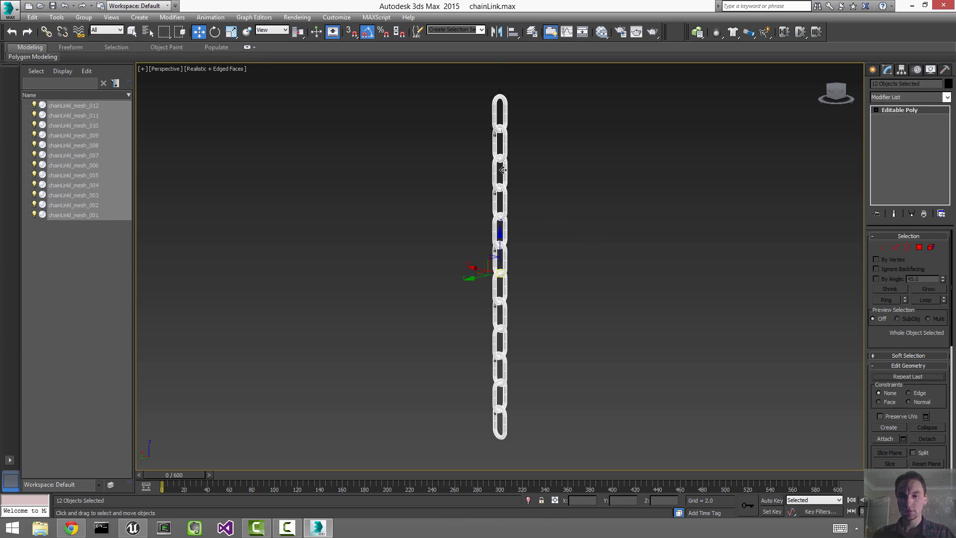
right_click(503, 169)
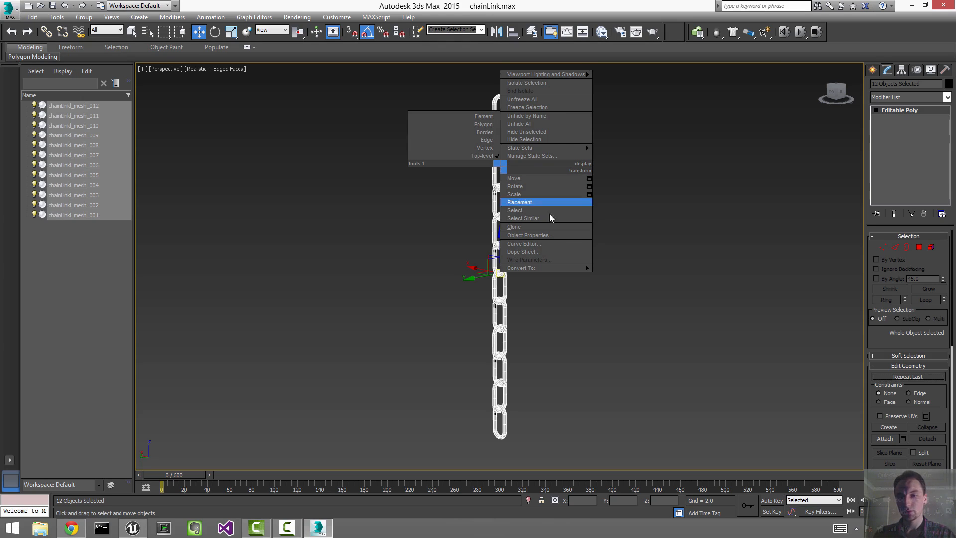
mouse_move(560, 268)
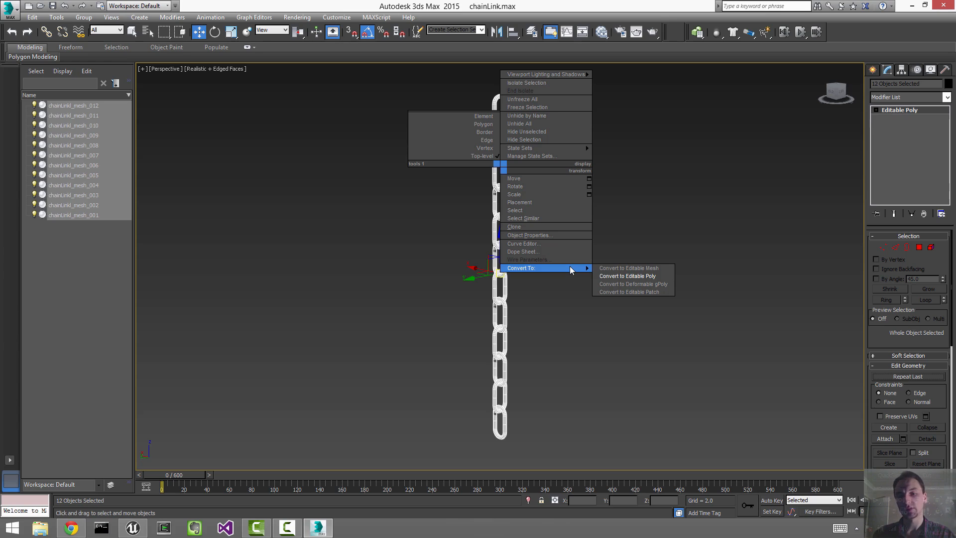
Step: Convert the links to Editable Poly, attach all twelve into the top link, and name it chainLink_mesh
click(635, 276)
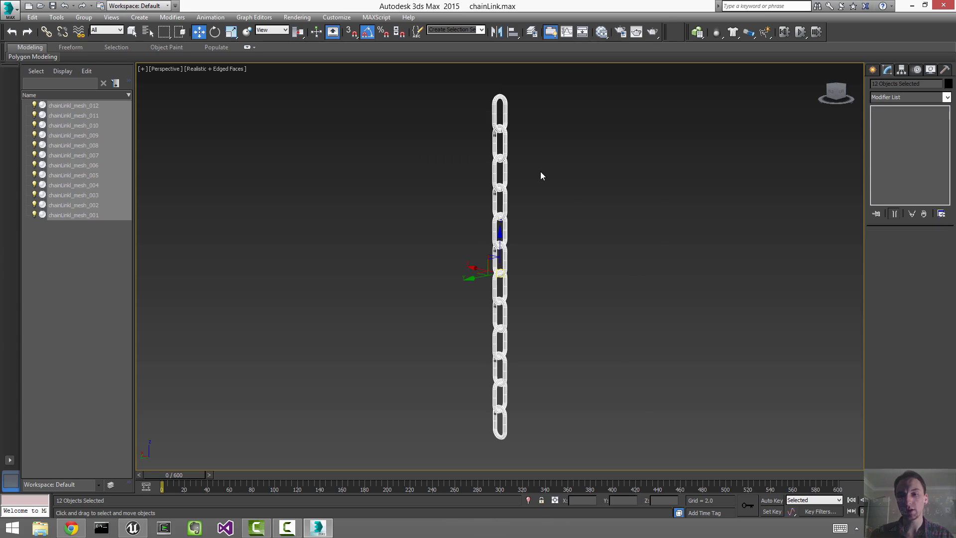
click(488, 92)
click(496, 101)
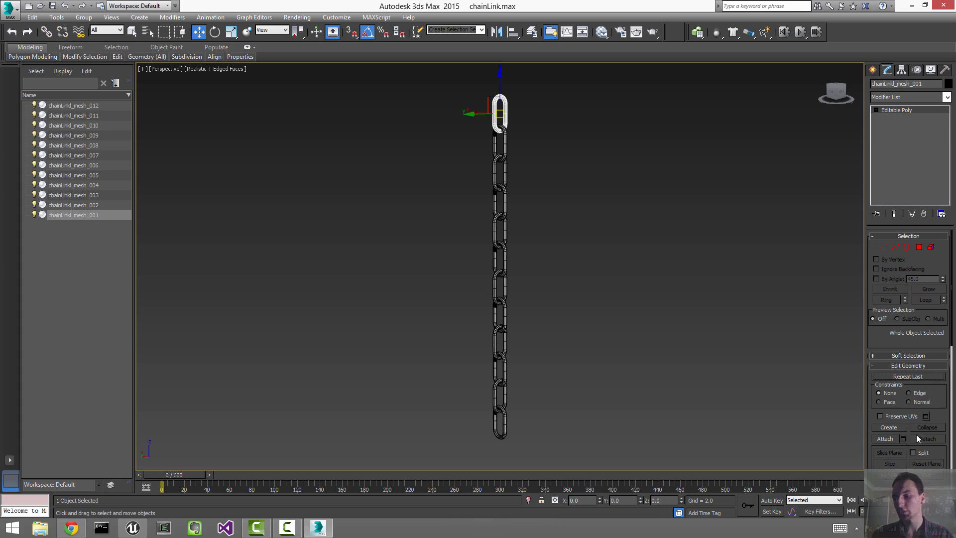
click(902, 439)
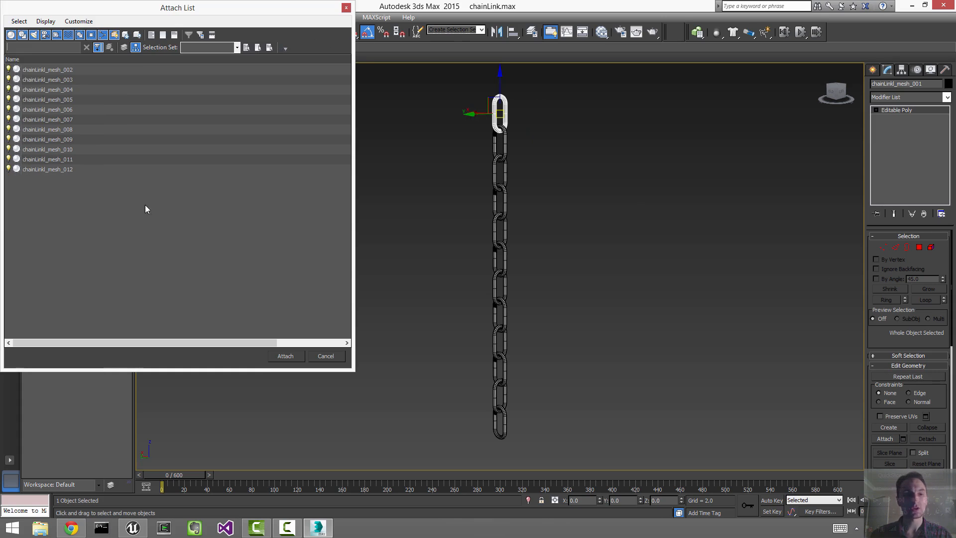
click(134, 129)
key(ctrl+a)
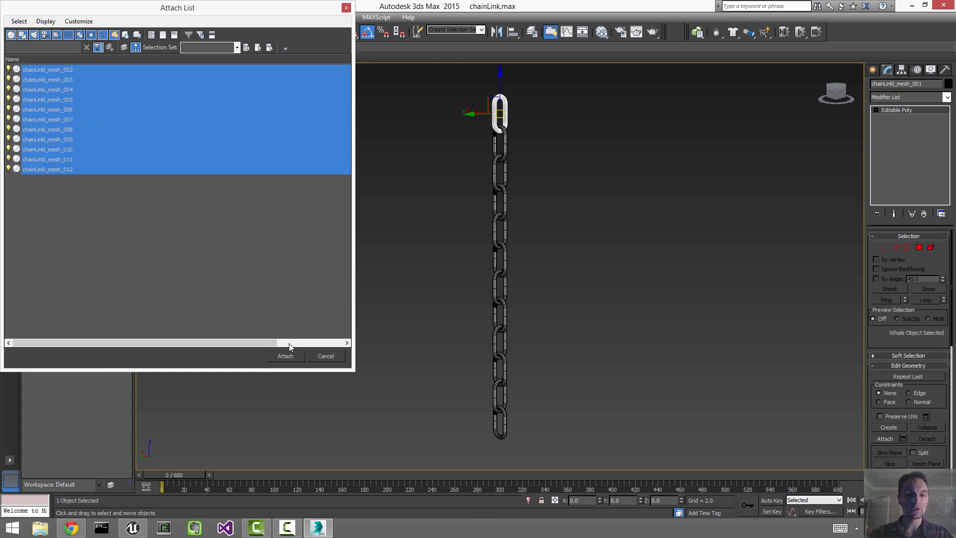
click(286, 355)
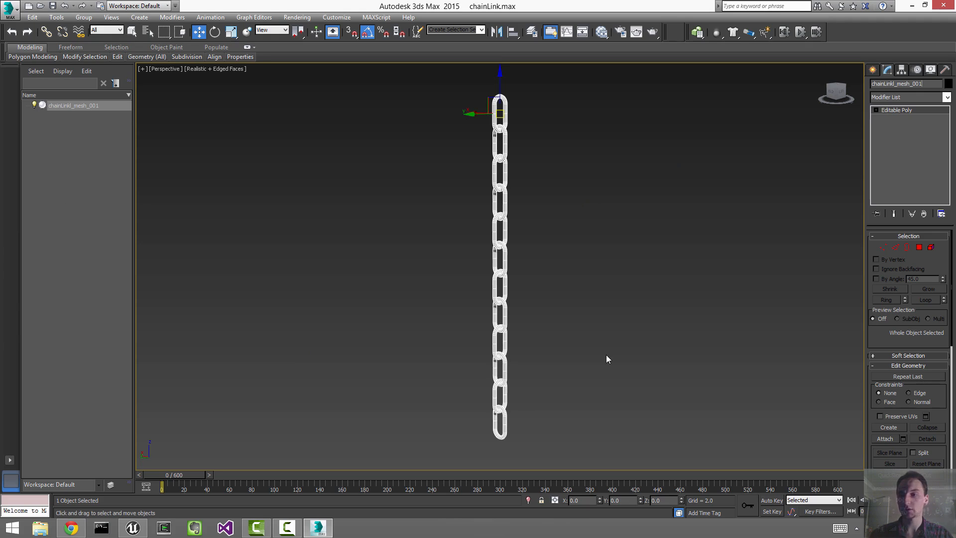
key(BackSpace)
key(BackSpace)
key(BackSpace)
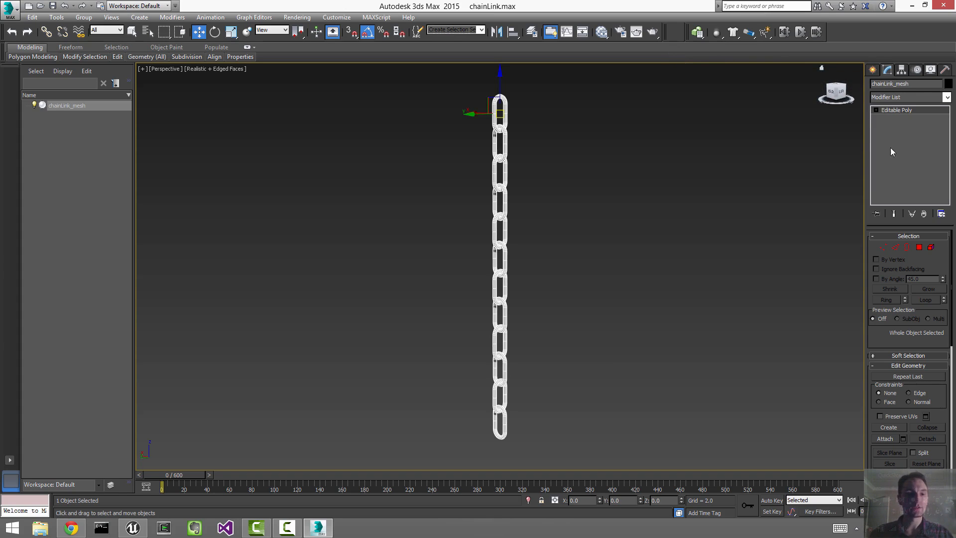
click(595, 199)
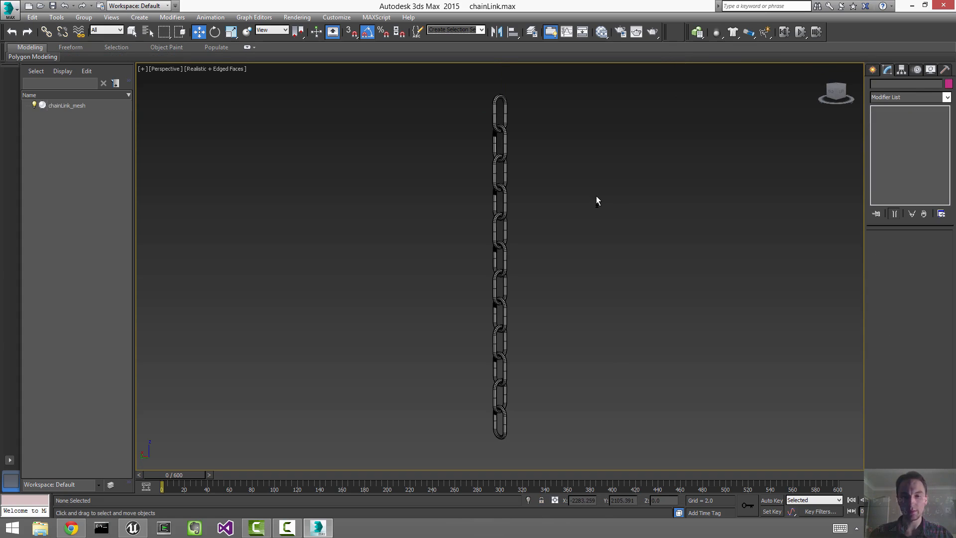
Step: Show the bone helpers again and add a Skin modifier to chainLink_mesh
key(shift+h)
click(498, 100)
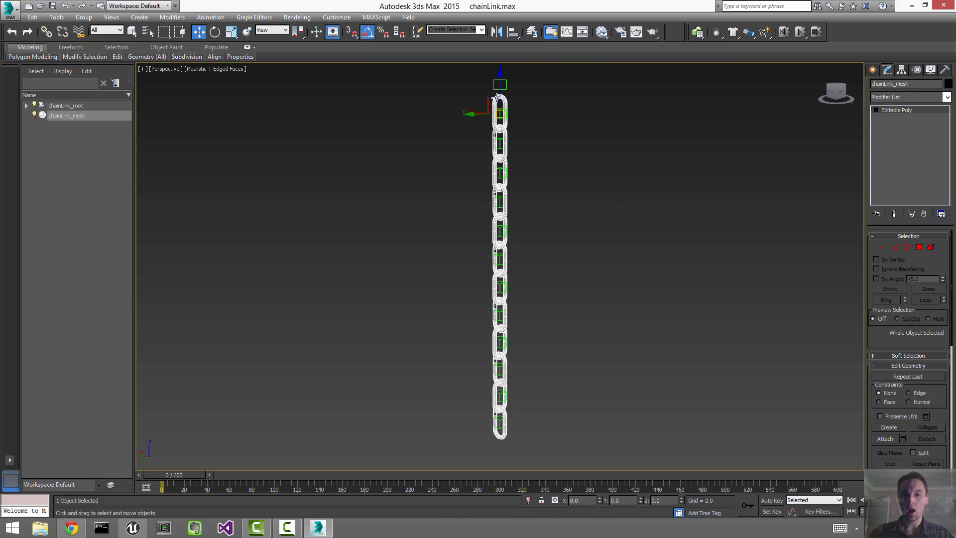
click(881, 98)
scroll(924, 308, down, 15)
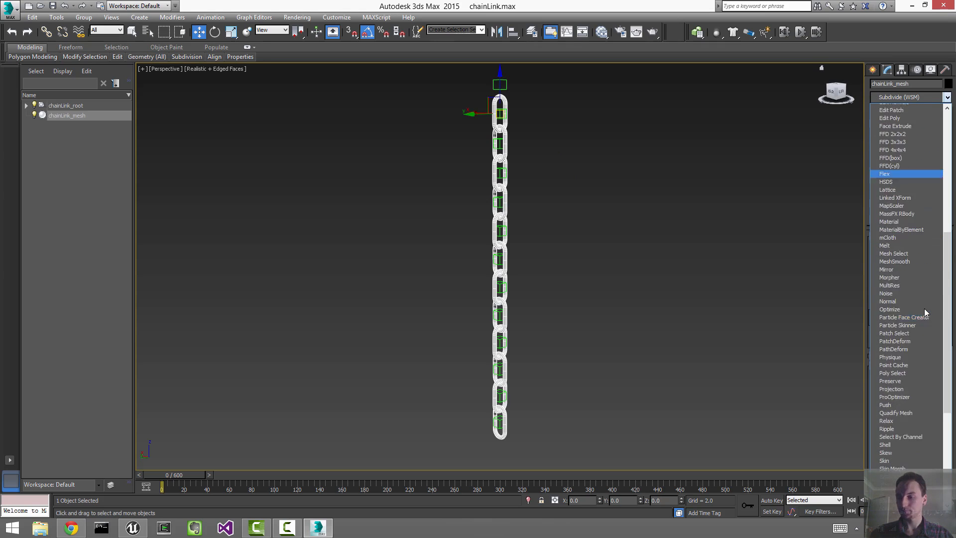
click(894, 331)
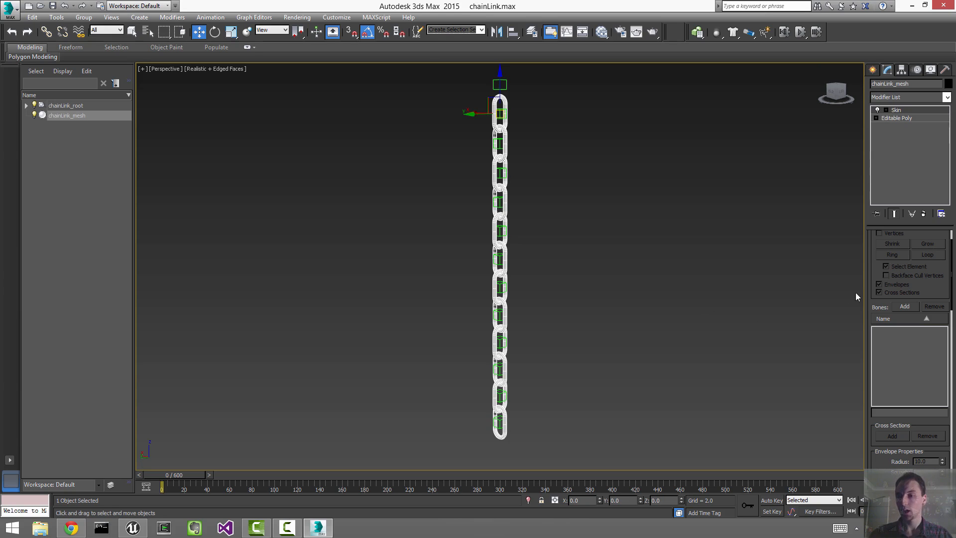
Step: Add chainLink_root and all twelve chainLink_bone objects as Skin bones
click(905, 306)
click(161, 139)
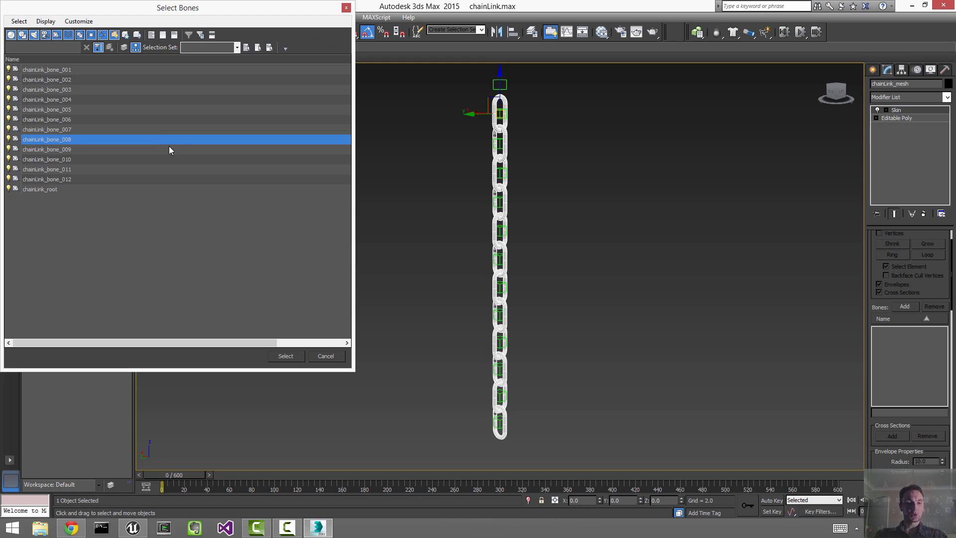
key(ctrl+a)
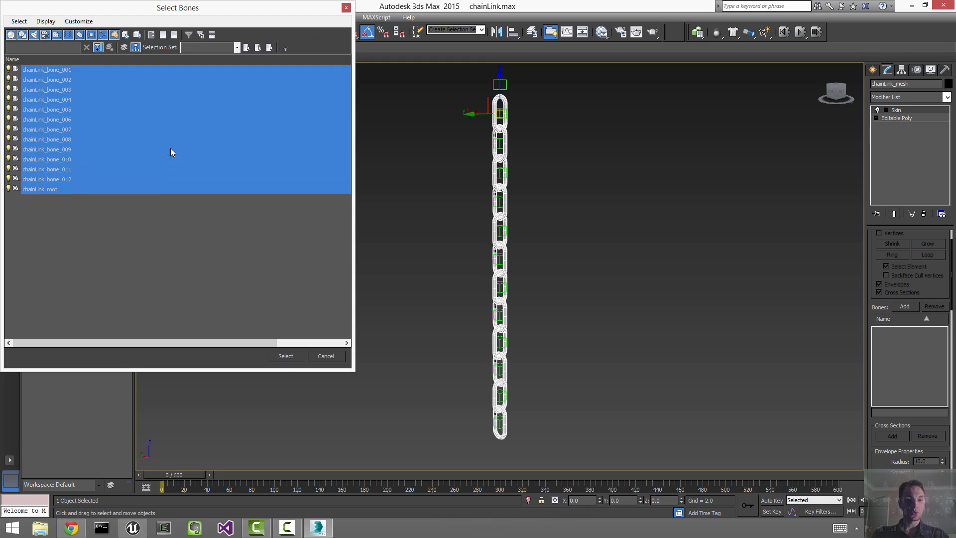
click(277, 355)
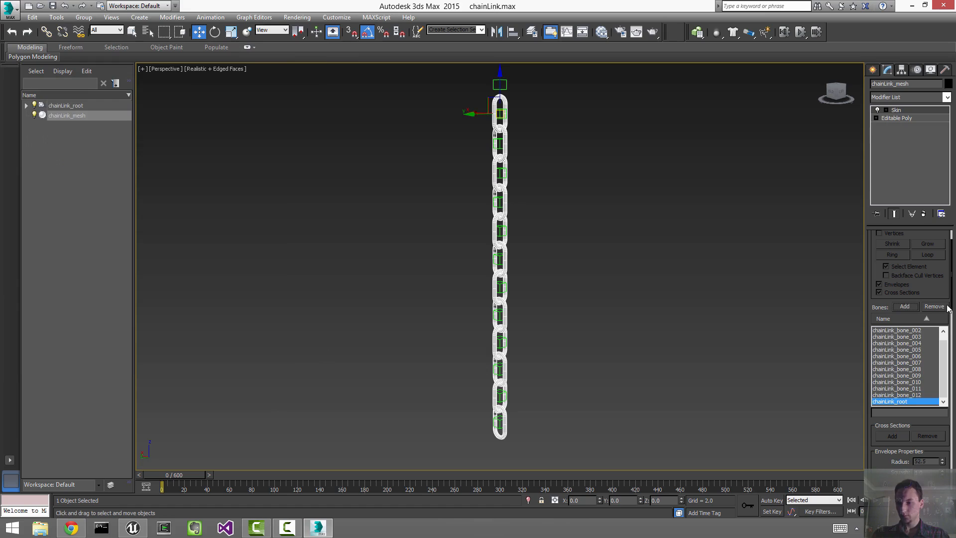
drag(950, 298, 951, 264)
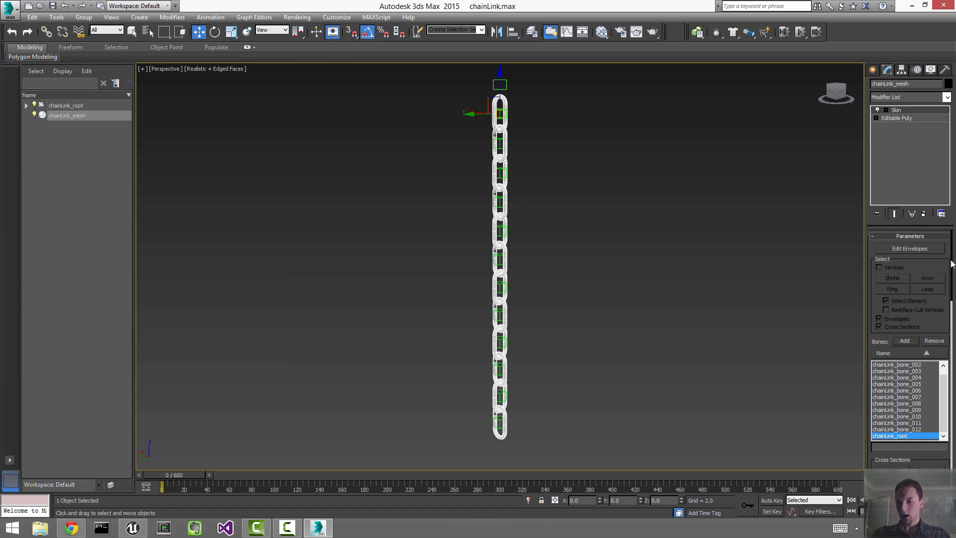
Step: Enter Edit Envelopes with vertex selection, hide envelopes and cross sections, and open the Weight Tool
click(912, 249)
click(892, 267)
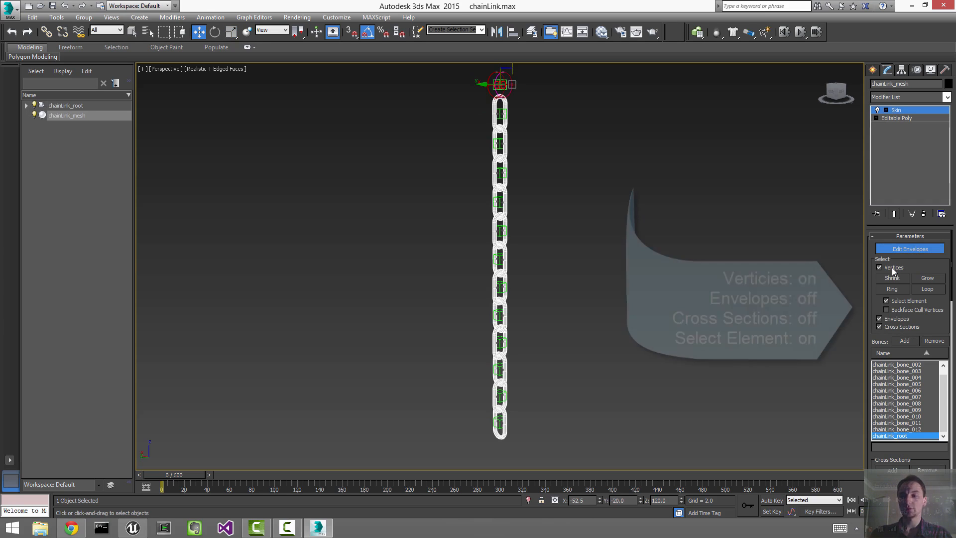
click(891, 318)
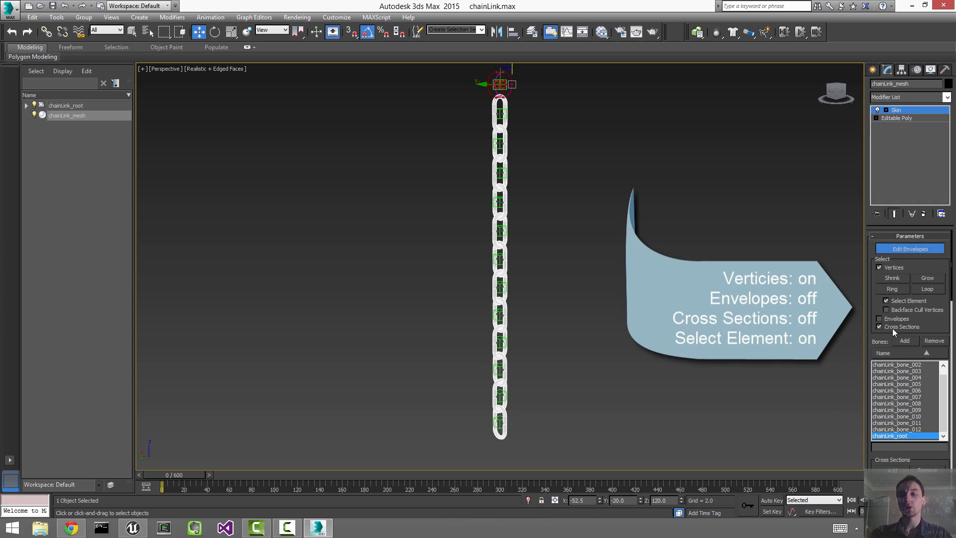
click(892, 327)
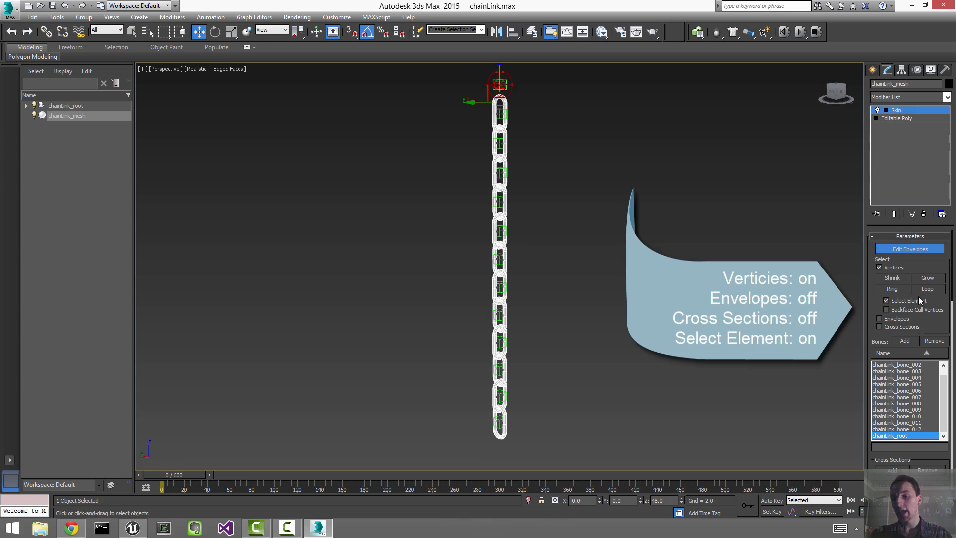
drag(951, 291, 955, 374)
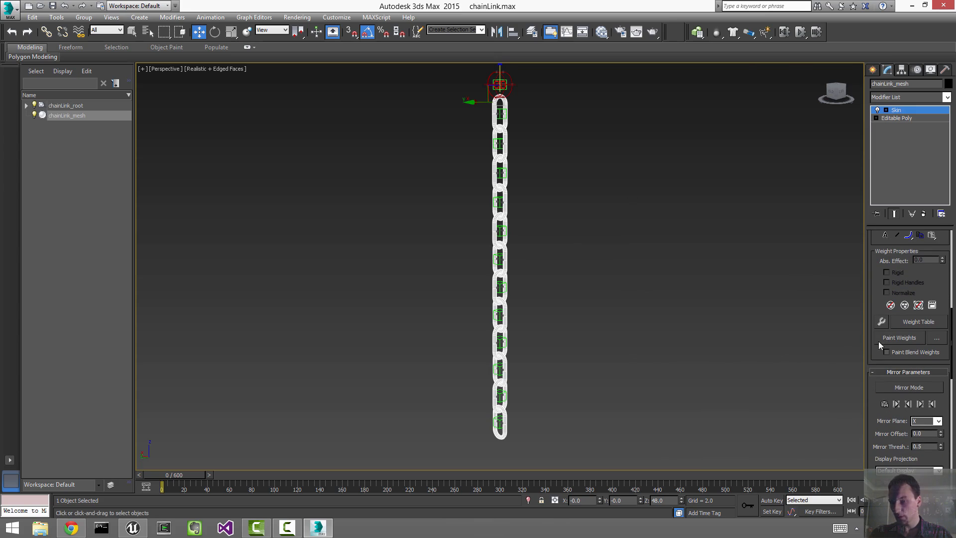
click(880, 323)
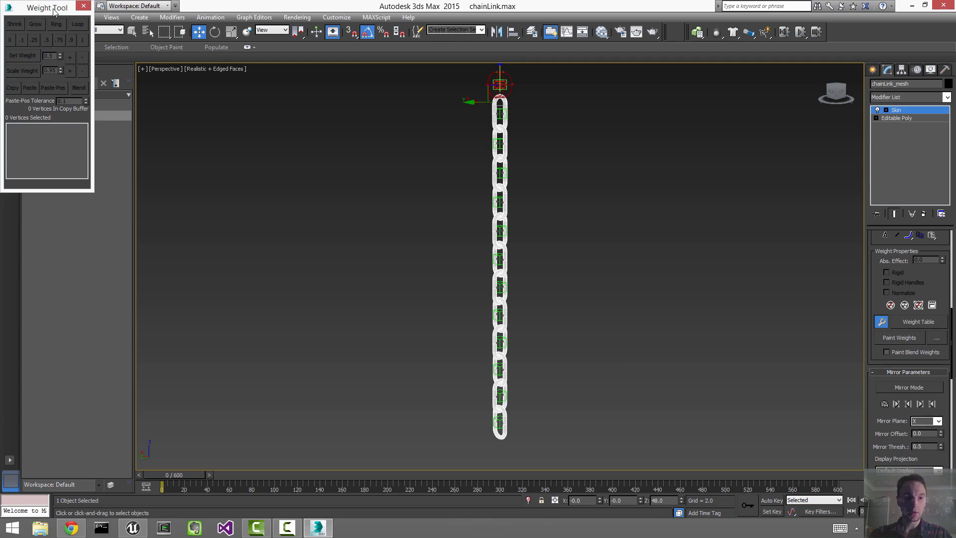
drag(55, 11, 819, 193)
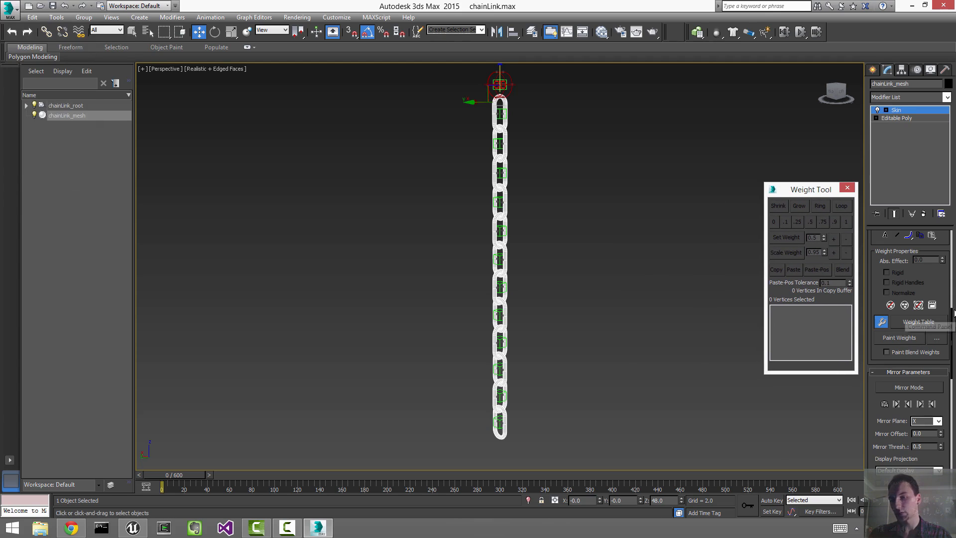
Step: Turn off coloured faces and envelopes-on-top, then enable Rigid Vertices (All)
drag(954, 312, 954, 392)
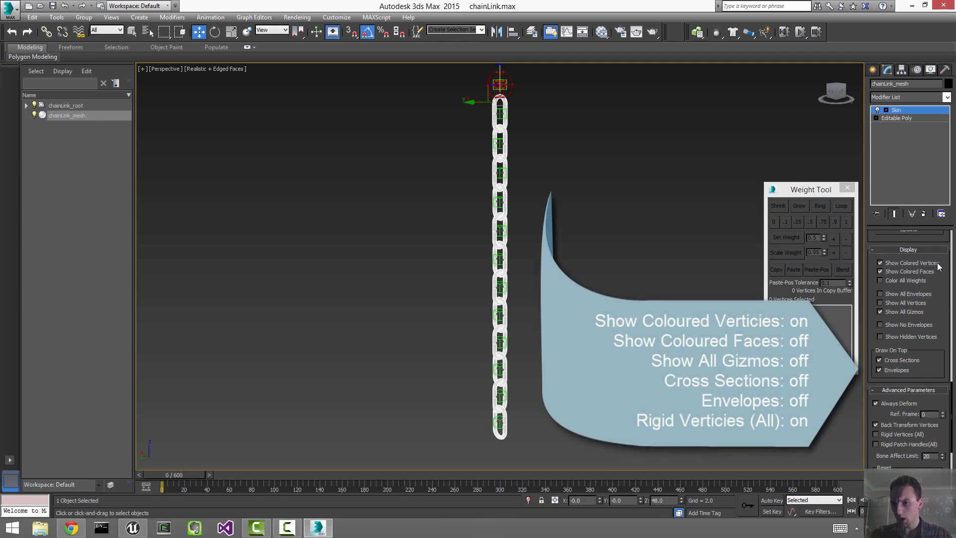
click(912, 271)
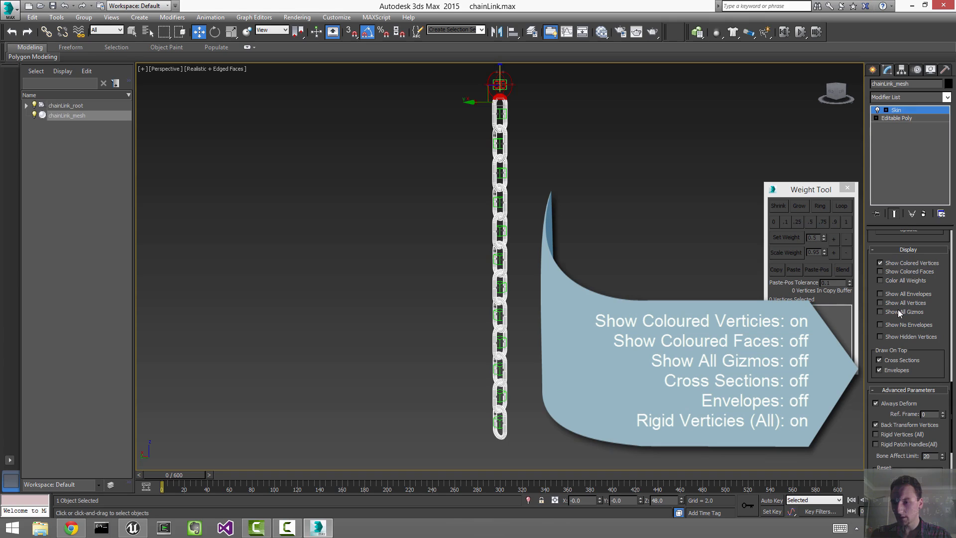
click(894, 372)
drag(879, 415, 896, 254)
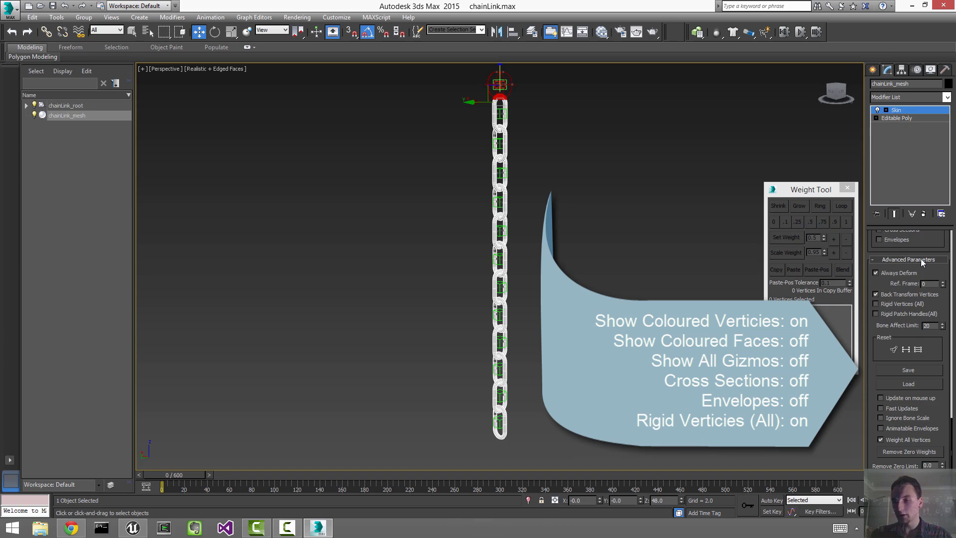
click(897, 305)
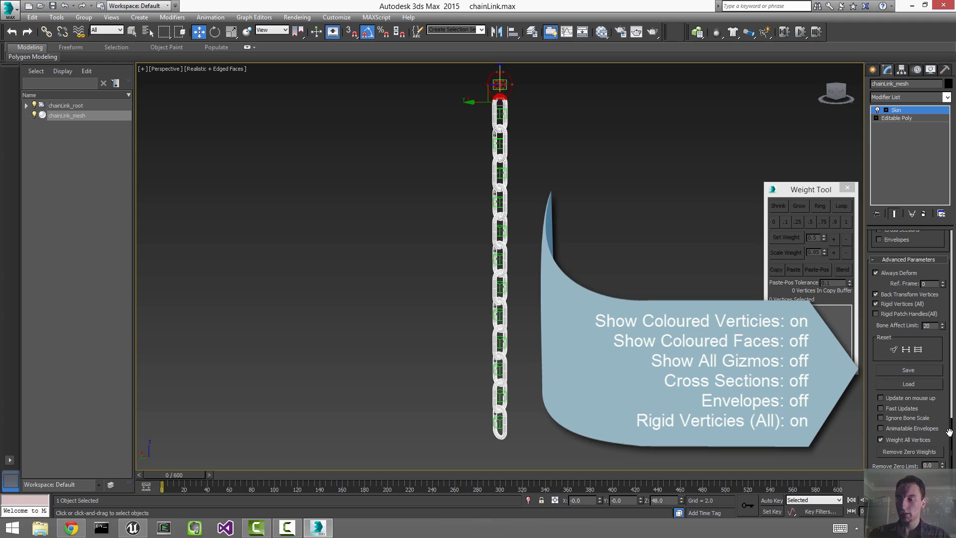
scroll(936, 398, up, 5)
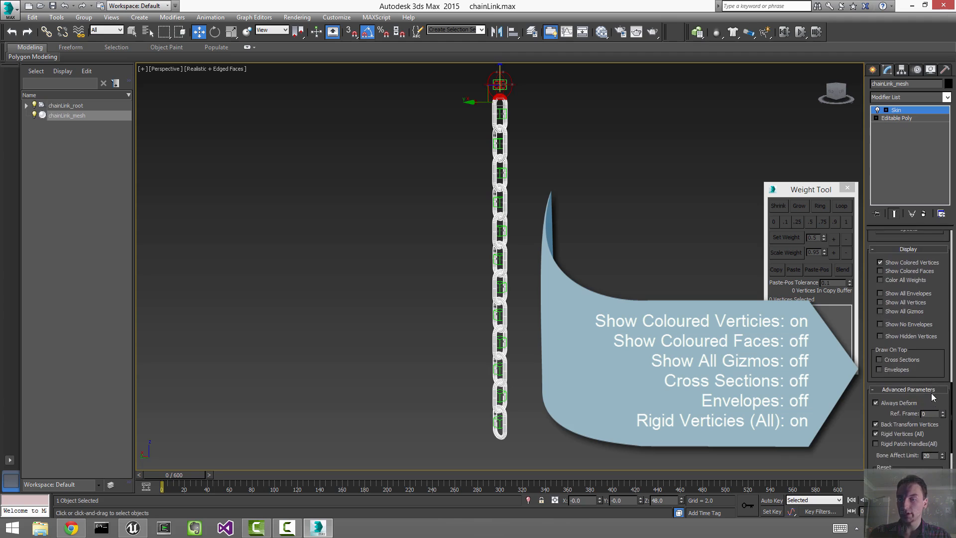
scroll(930, 388, up, 10)
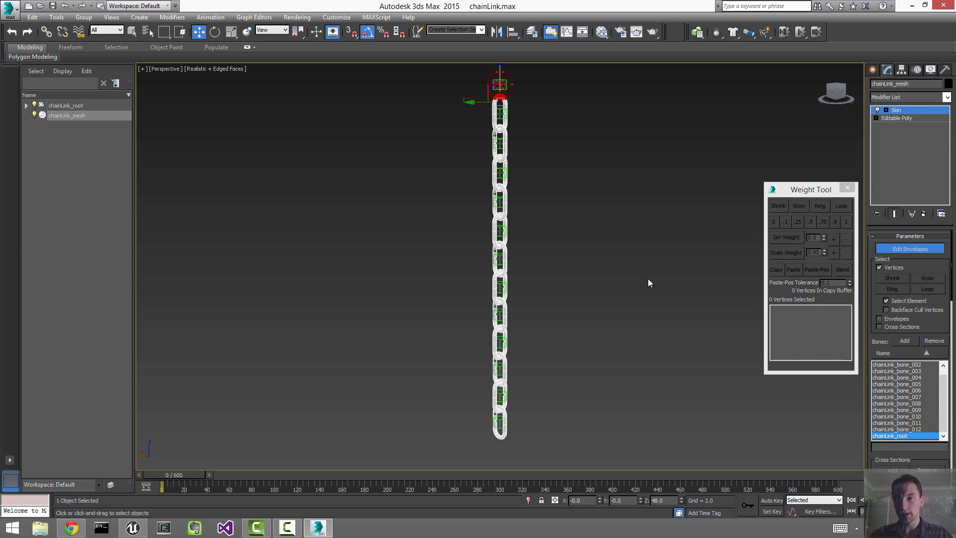
Step: Weight all 3456 chain vertices fully to chainLink_root, then select chainLink_bone_001 in the Bones list
key(ctrl+a)
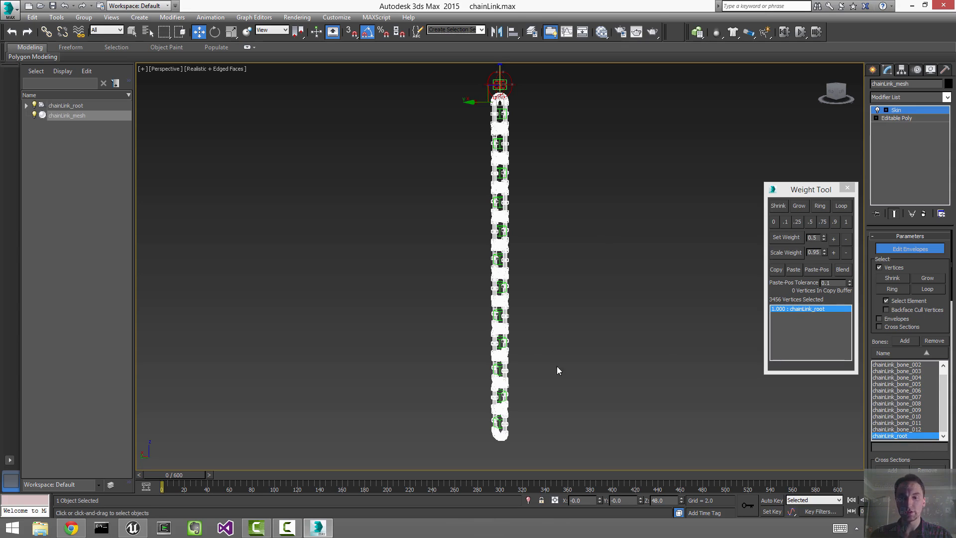
click(844, 222)
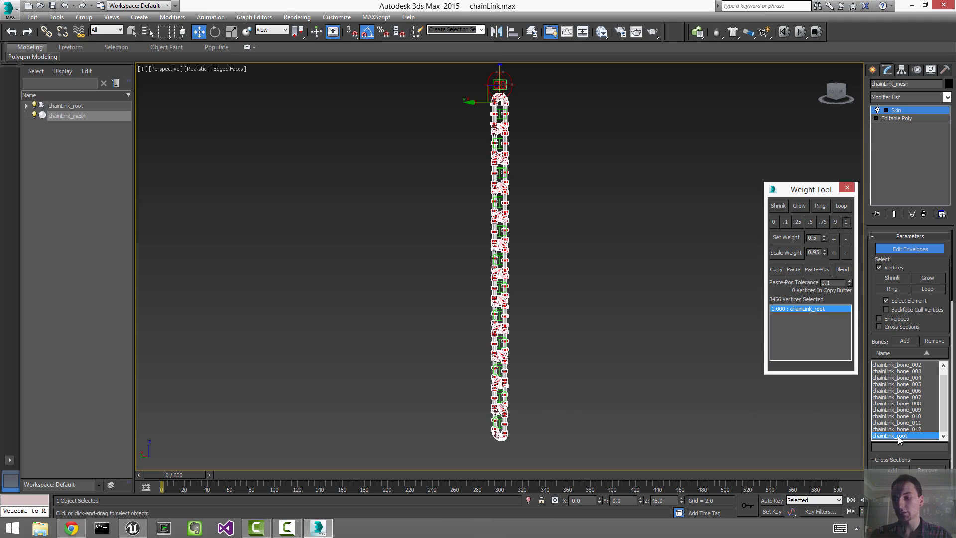
click(913, 423)
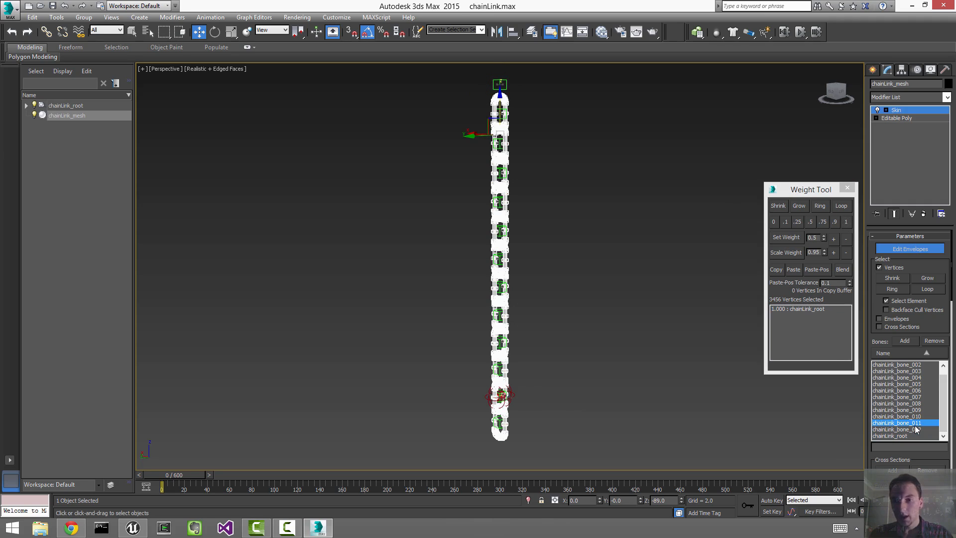
scroll(903, 378, up, 1)
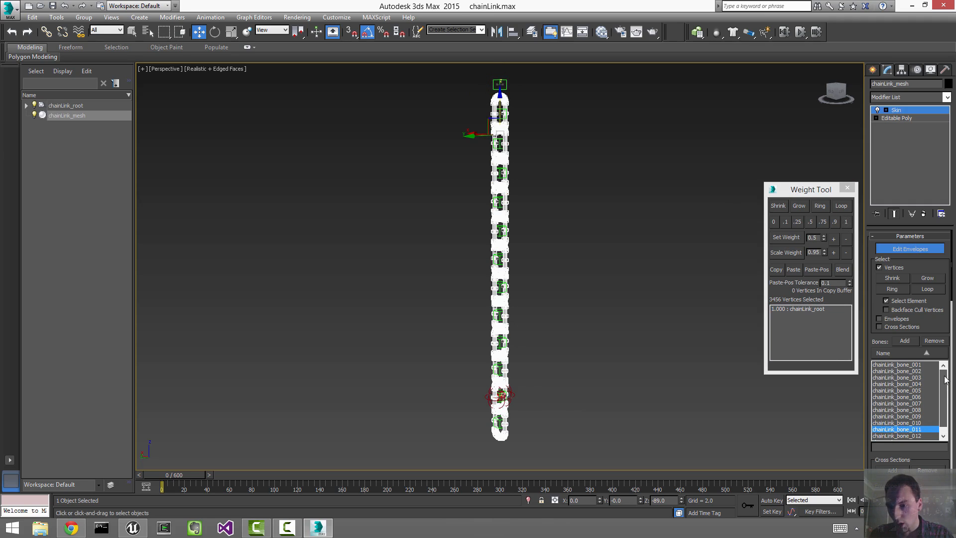
click(903, 364)
Step: Weight the top two links' vertices fully to chainLink_bone_001 and chainLink_bone_002
key(z)
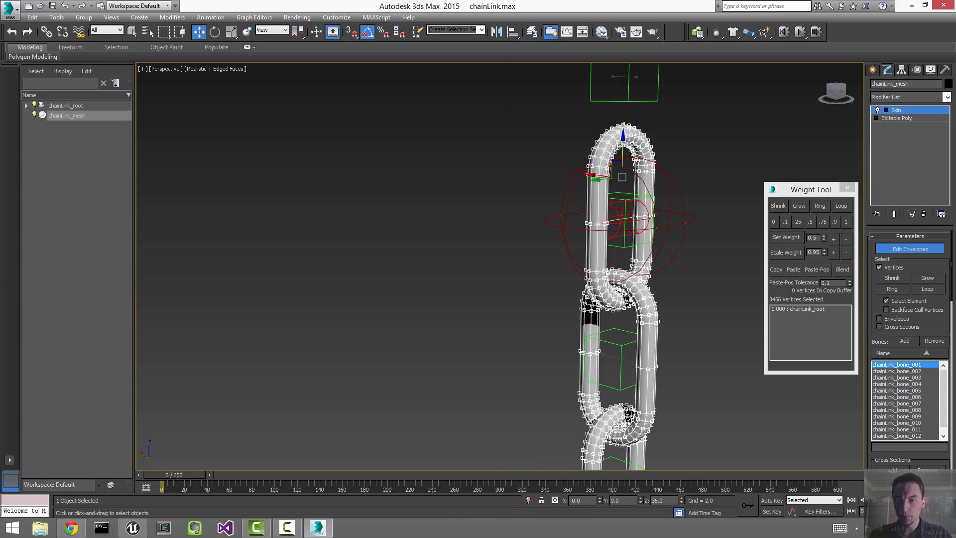
alt+middle_drag(693, 242, 642, 242)
drag(681, 160, 570, 209)
middle_drag(553, 184, 441, 137)
click(845, 221)
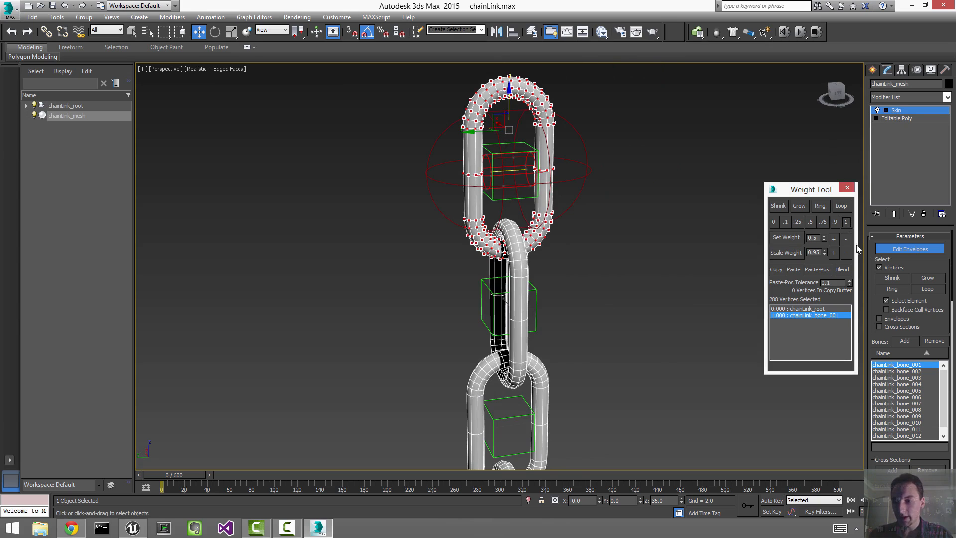
click(917, 371)
drag(633, 280, 540, 324)
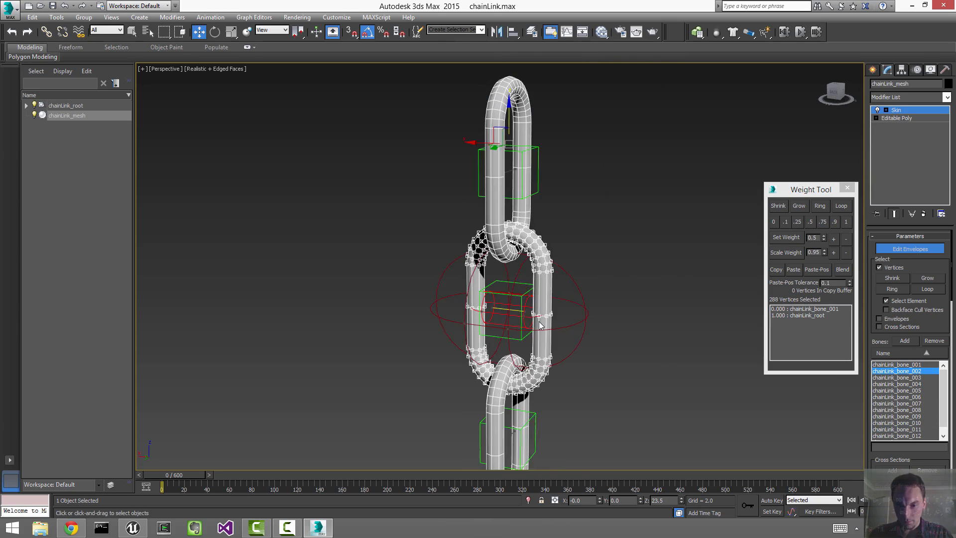
middle_drag(540, 324, 541, 257)
click(846, 222)
Step: Weight the third and fourth links fully to chainLink_bone_003 and chainLink_bone_004
drag(408, 321, 551, 373)
middle_drag(581, 318, 580, 294)
alt+middle_drag(580, 295, 620, 297)
click(912, 378)
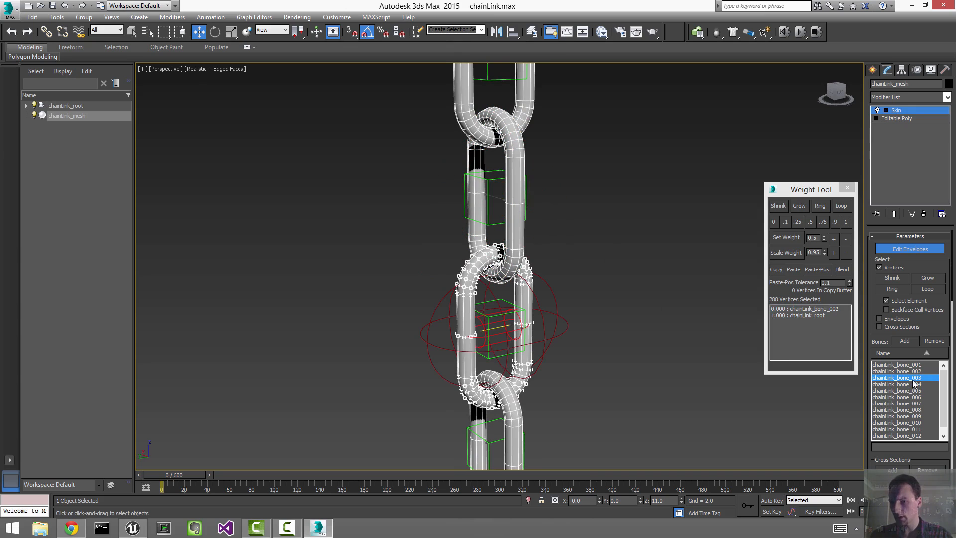
click(846, 222)
alt+middle_drag(512, 291, 558, 35)
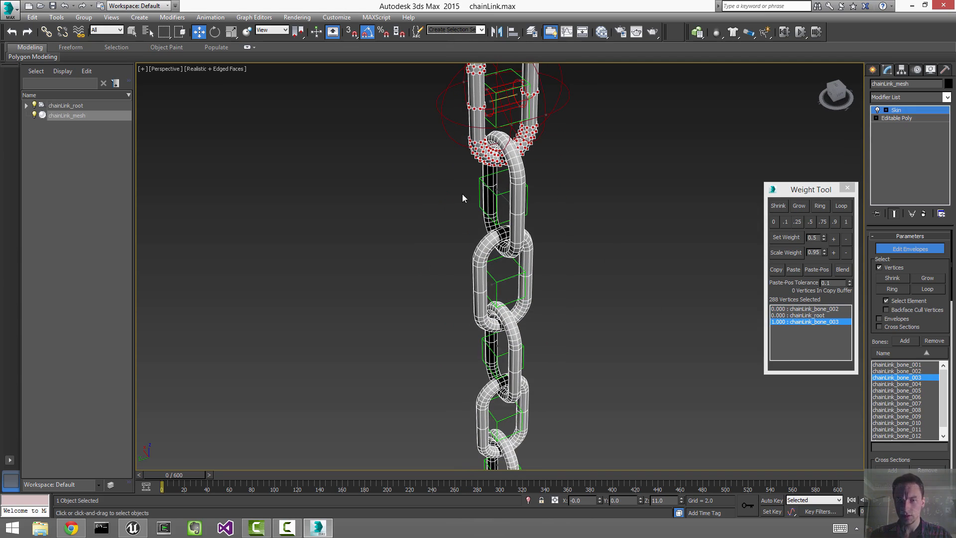
click(539, 193)
click(492, 189)
alt+middle_drag(493, 192, 503, 152)
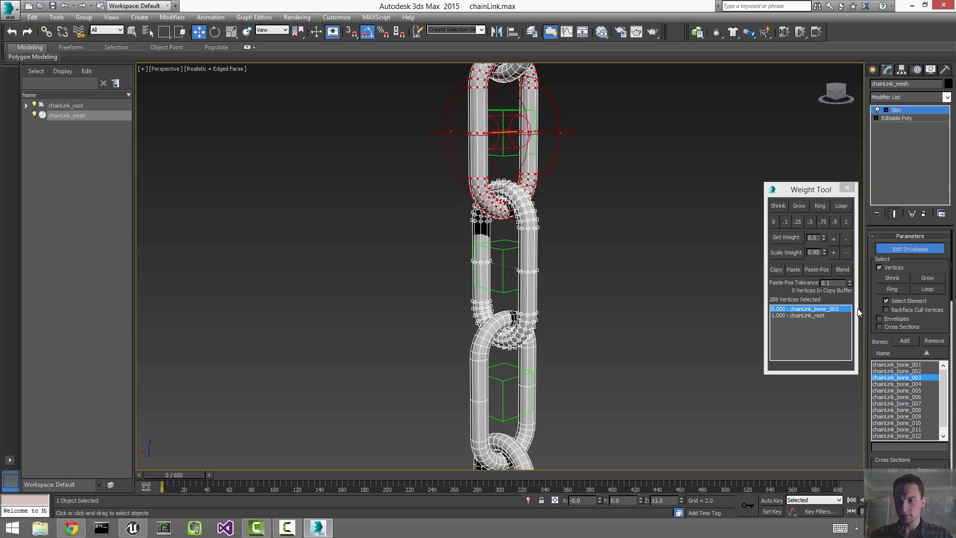
click(915, 383)
click(845, 222)
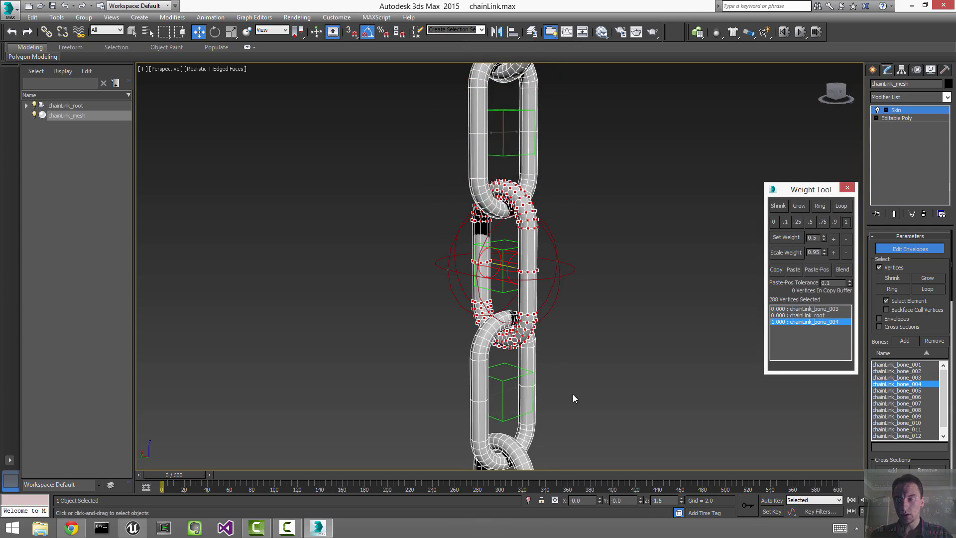
Step: Weight the next three links fully to chainLink_bone_005, chainLink_bone_006 and chainLink_bone_007
middle_drag(572, 393, 578, 64)
drag(427, 288, 529, 305)
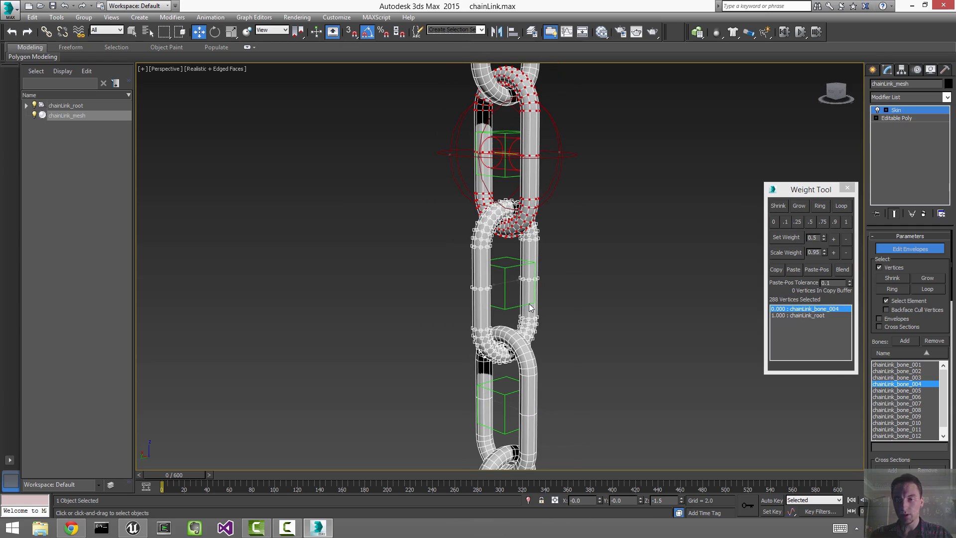
click(912, 390)
click(847, 222)
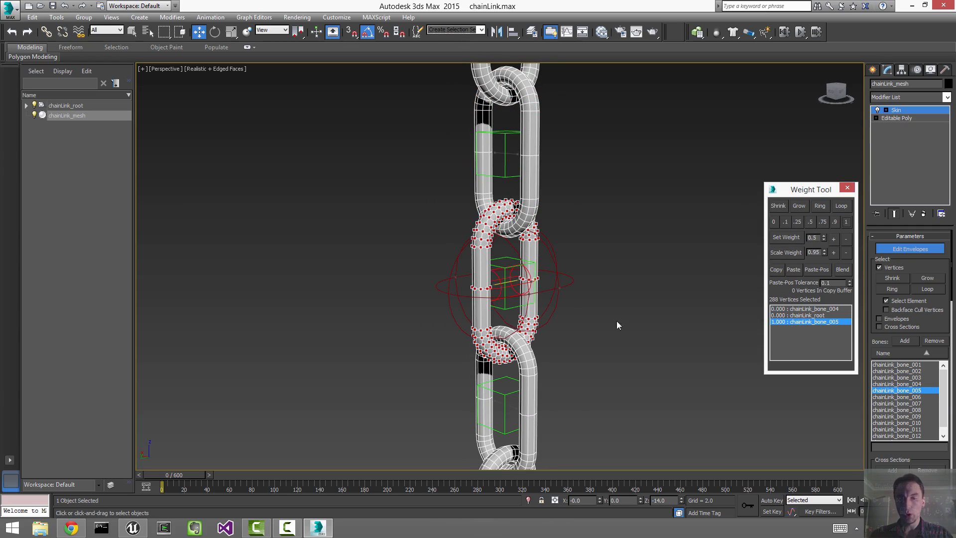
middle_drag(616, 321, 618, 214)
drag(529, 313, 529, 314)
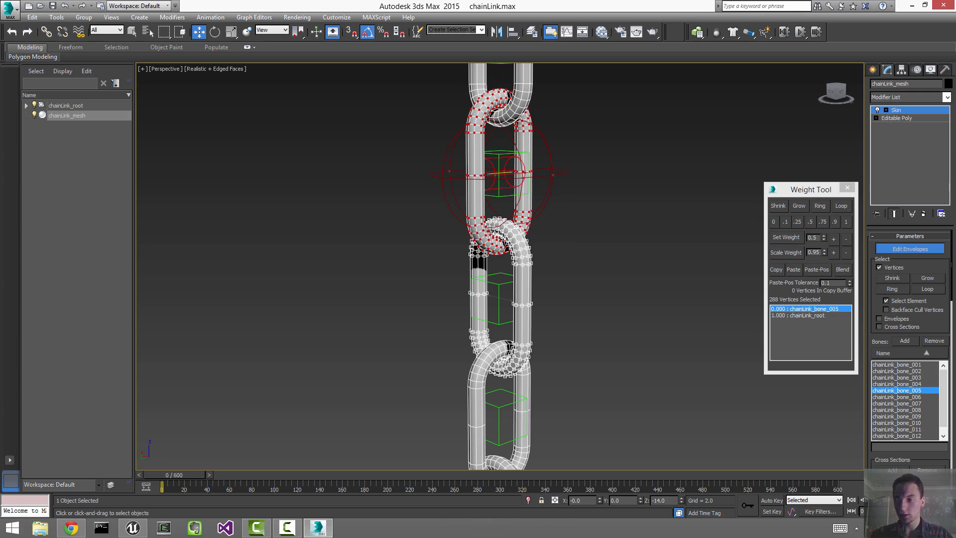
click(930, 396)
click(845, 222)
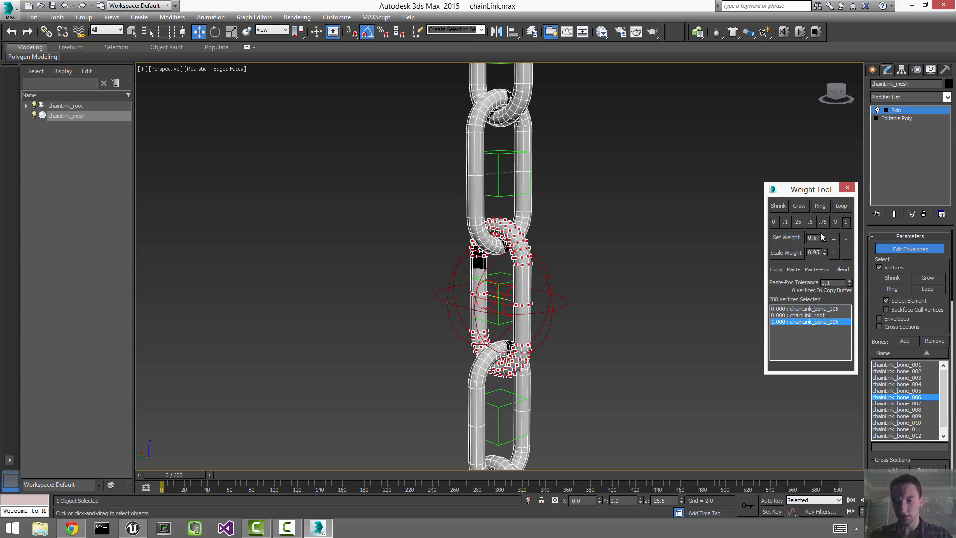
middle_drag(529, 195, 527, 285)
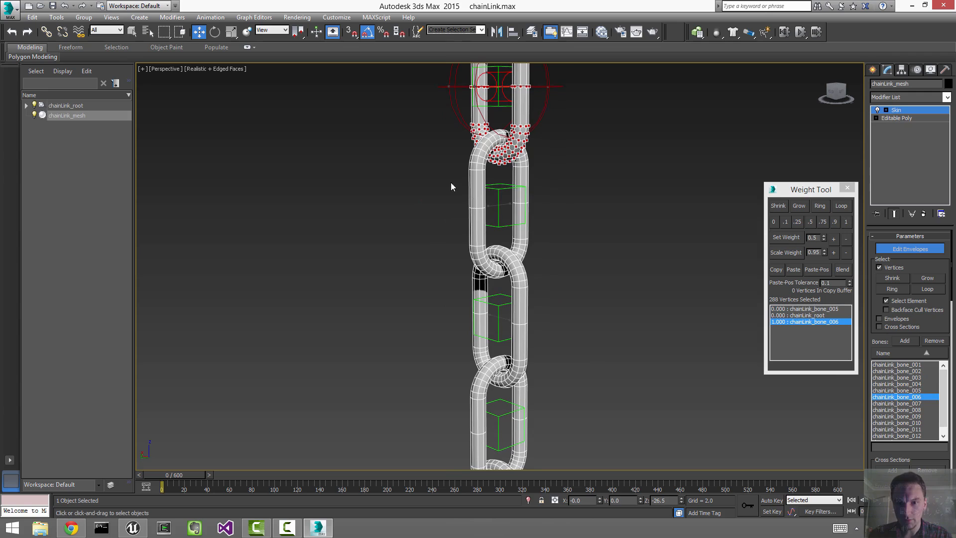
drag(450, 183, 553, 229)
click(914, 403)
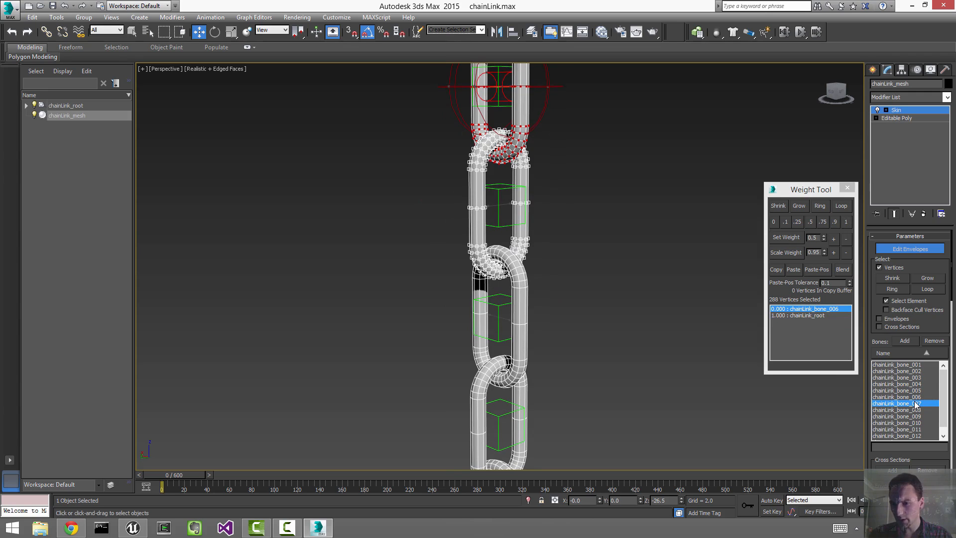
click(845, 222)
Step: Weight the next three links fully to chainLink_bone_008, chainLink_bone_009 and chainLink_bone_010
middle_drag(539, 262, 545, 186)
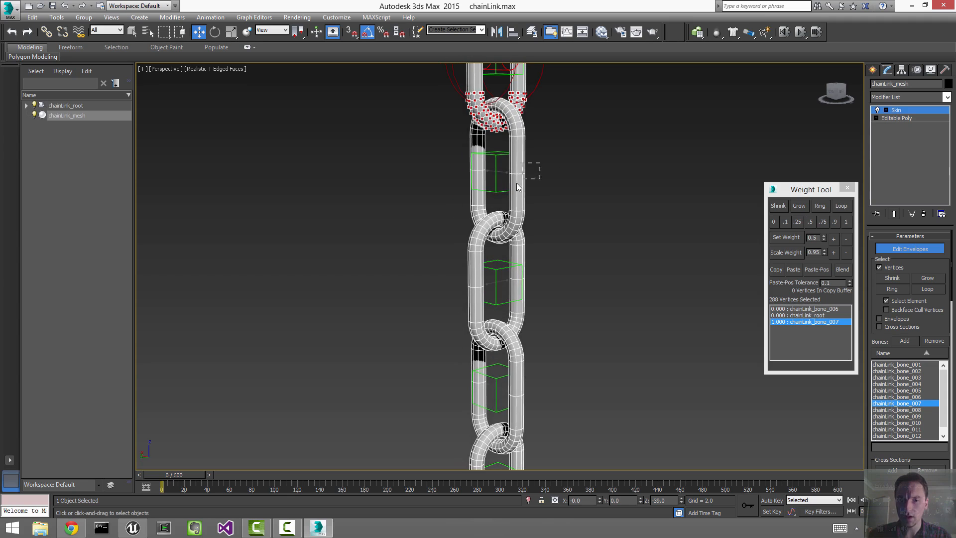
drag(540, 162, 517, 186)
click(917, 410)
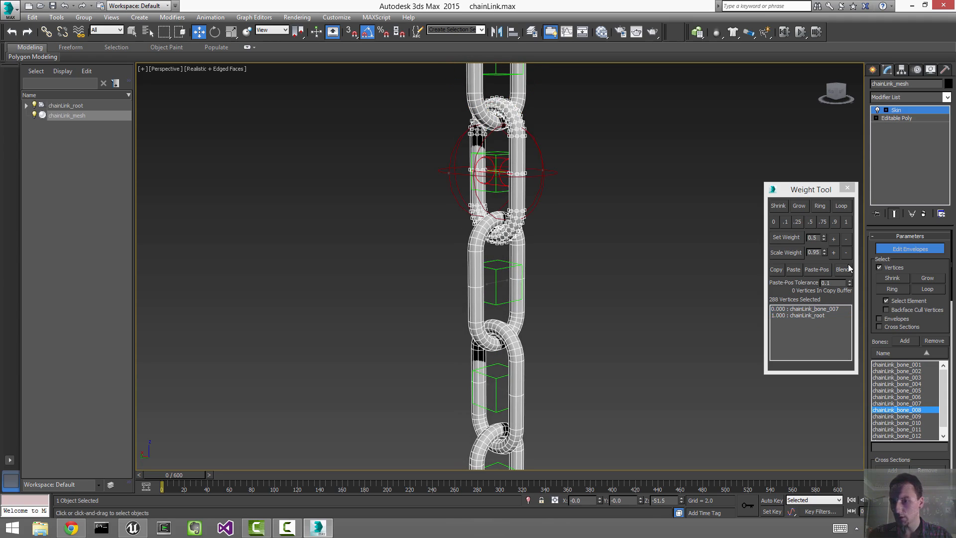
click(845, 221)
alt+middle_drag(620, 304, 431, 288)
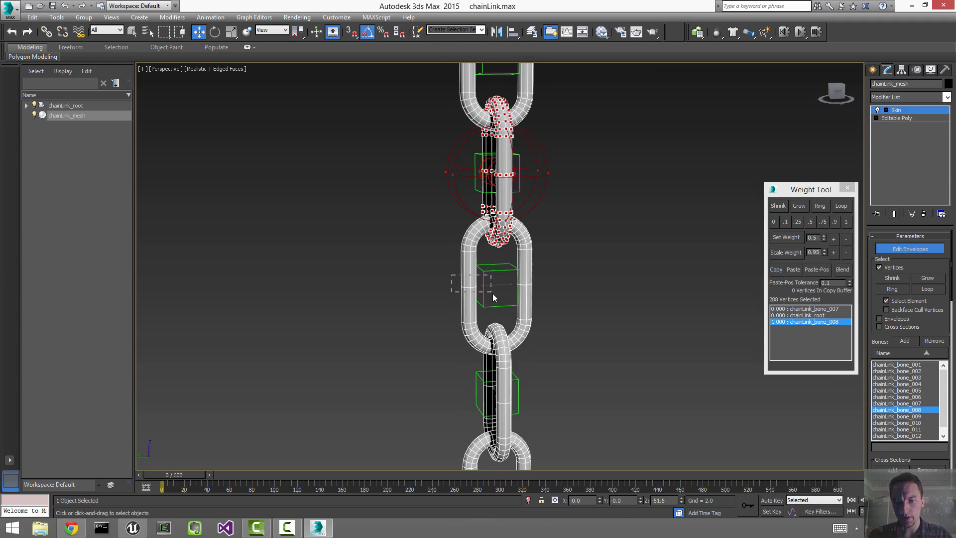
drag(491, 293, 498, 300)
middle_drag(560, 380, 576, 225)
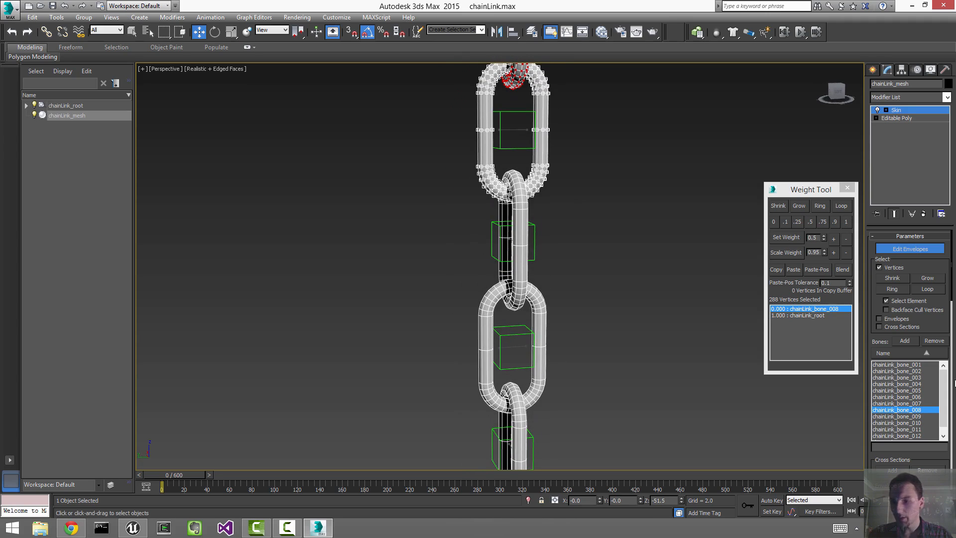
click(917, 416)
click(845, 222)
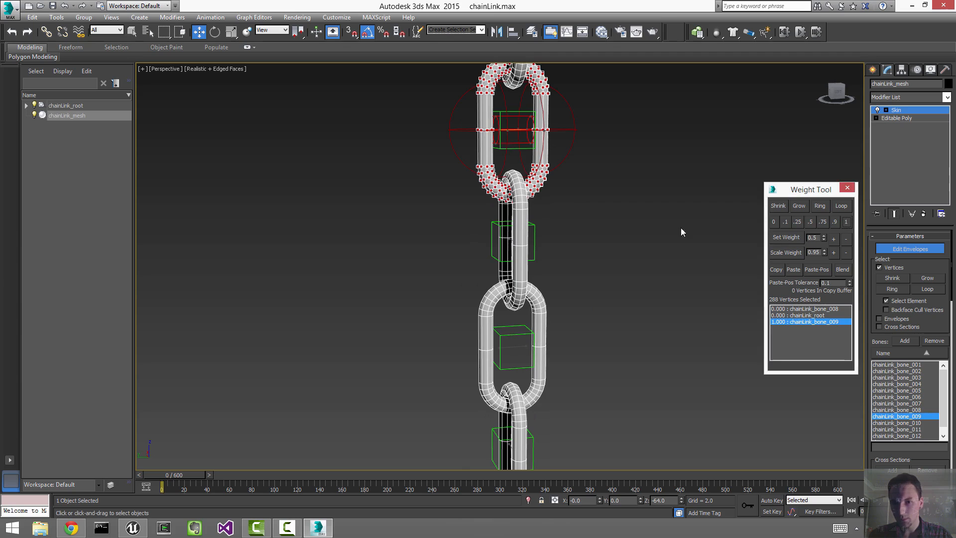
drag(465, 220, 545, 260)
click(899, 423)
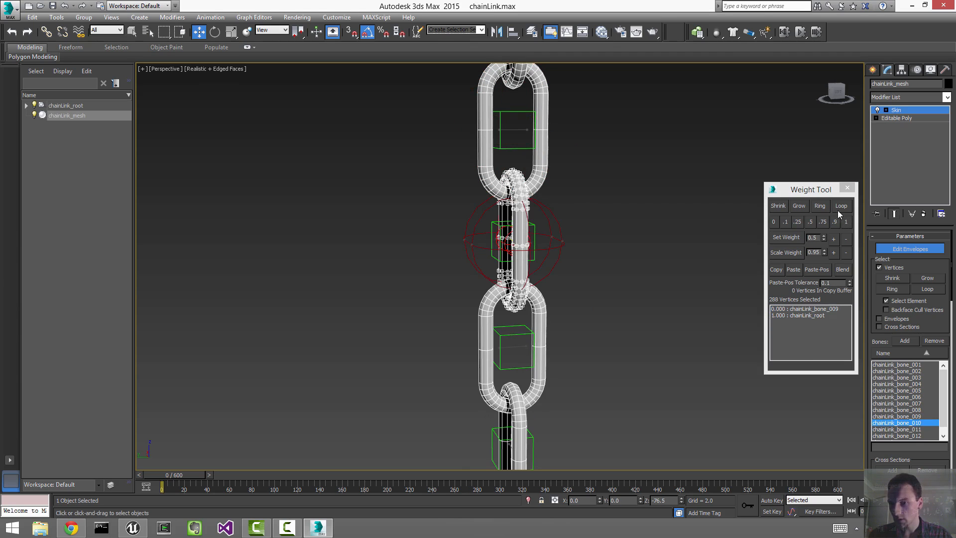
click(845, 219)
Step: Weight the last two links to chainLink_bone_011 and chainLink_bone_012, then exit envelope editing
middle_drag(605, 376, 611, 244)
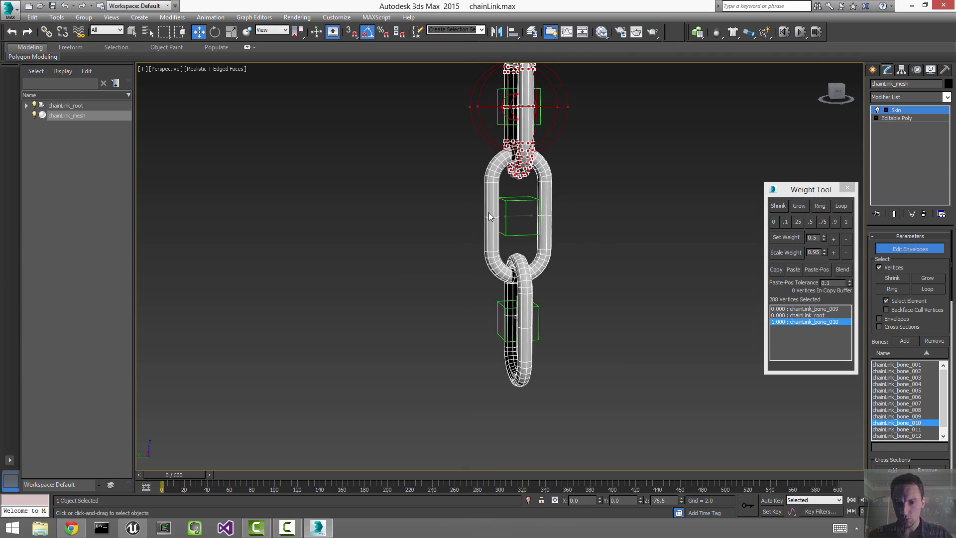
drag(488, 211, 528, 232)
click(899, 429)
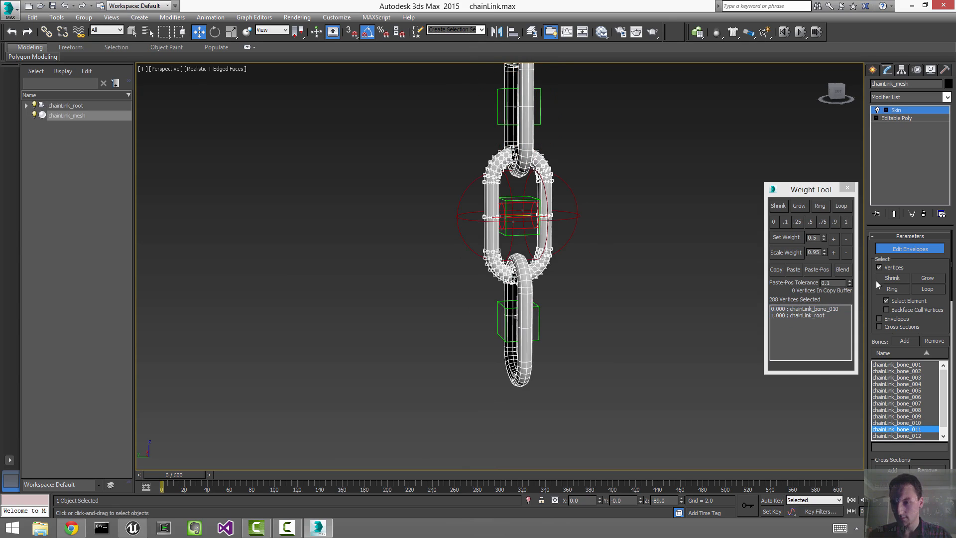
click(844, 222)
drag(554, 378, 507, 346)
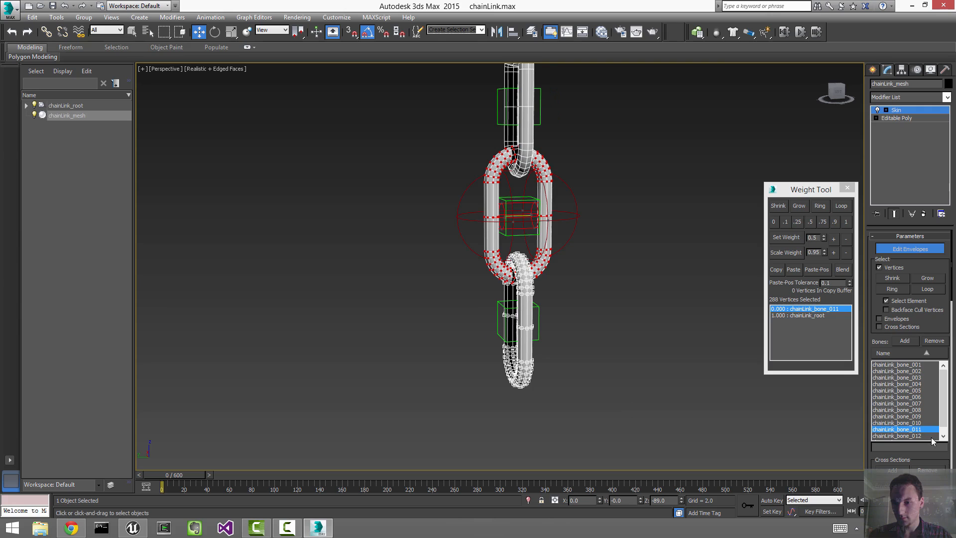
click(921, 435)
click(846, 221)
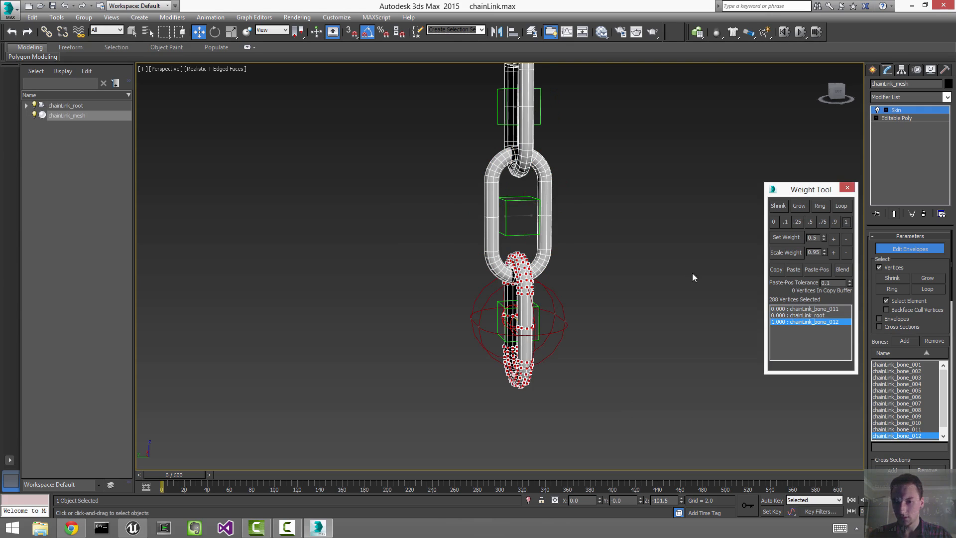
right_click(637, 309)
click(618, 301)
click(617, 300)
Step: Scrub the time slider to watch the chain mesh swing with its bones
key(z)
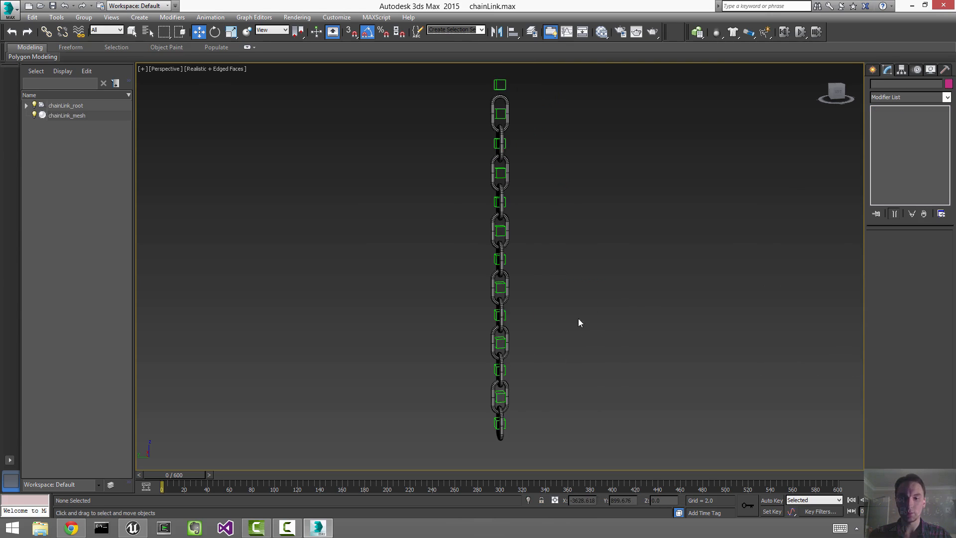
alt+middle_drag(577, 322, 617, 340)
drag(190, 475, 917, 439)
key(w)
alt+middle_drag(670, 357, 709, 341)
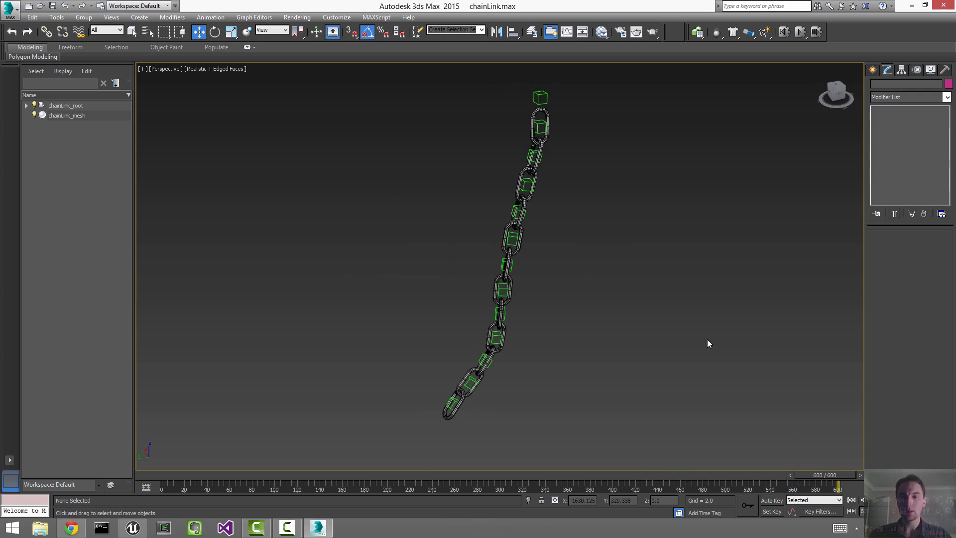
Step: Play the swing animation, return to frame 0, and select all objects
click(851, 499)
click(874, 499)
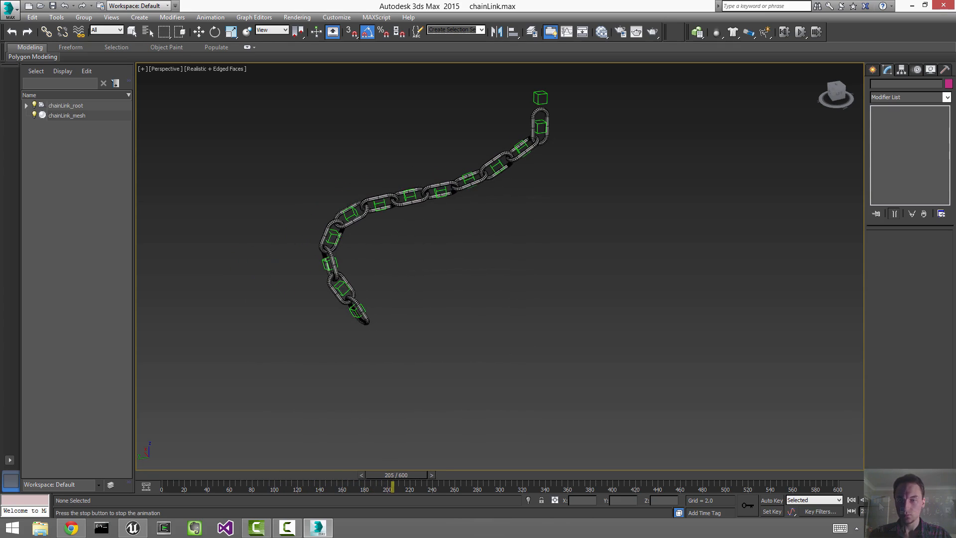
click(874, 499)
click(853, 502)
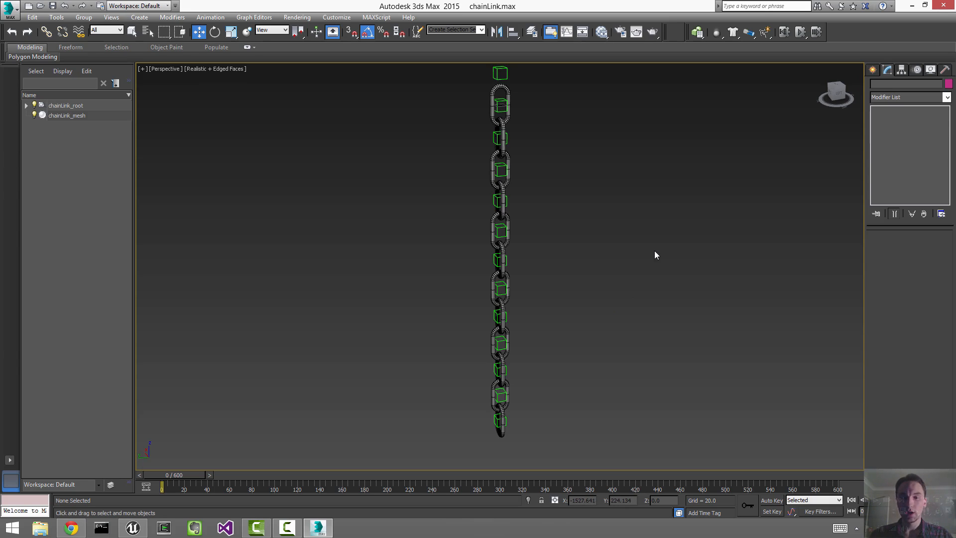
key(ctrl+a)
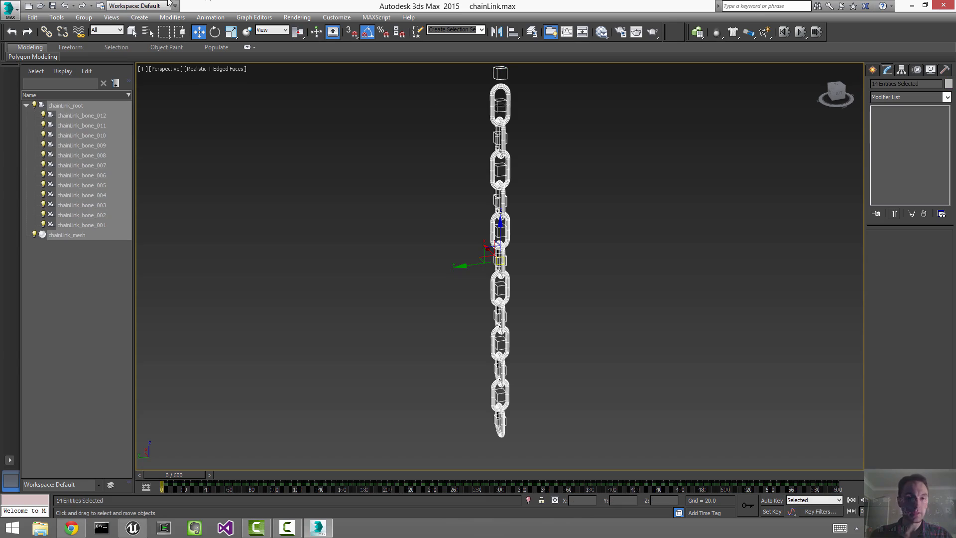
Step: Open Track View – Curve Editor, frame the bones' curves, and select all their keys
click(236, 19)
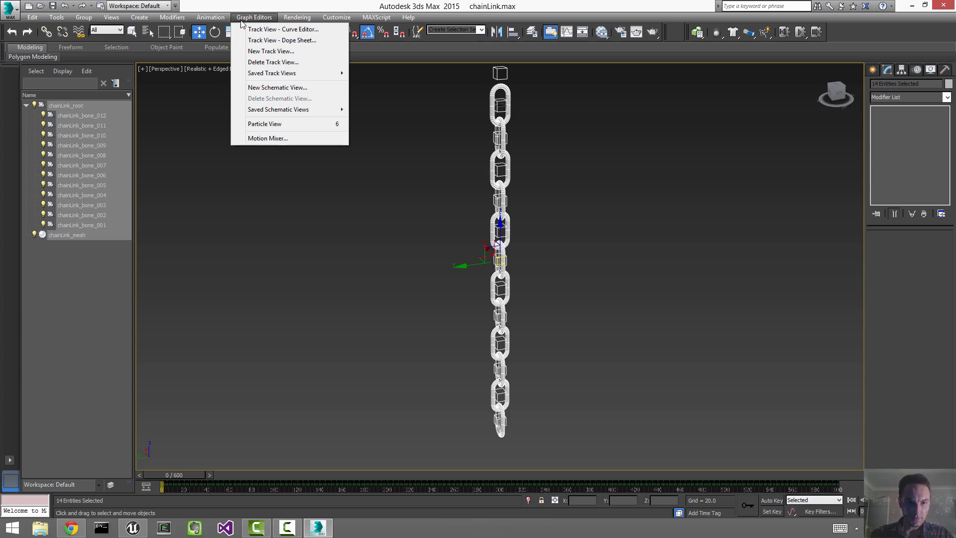
click(270, 30)
scroll(560, 239, down, 8)
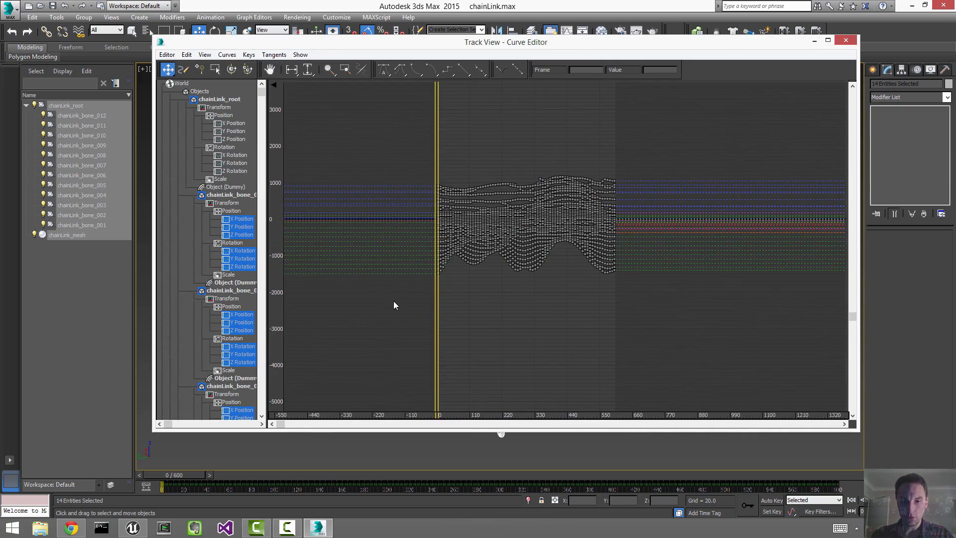
key(z)
ctrl+alt+middle_drag(519, 327, 409, 219)
drag(417, 382, 630, 203)
ctrl+alt+middle_drag(630, 204, 626, 264)
middle_drag(398, 251, 443, 22)
middle_drag(488, 255, 534, 239)
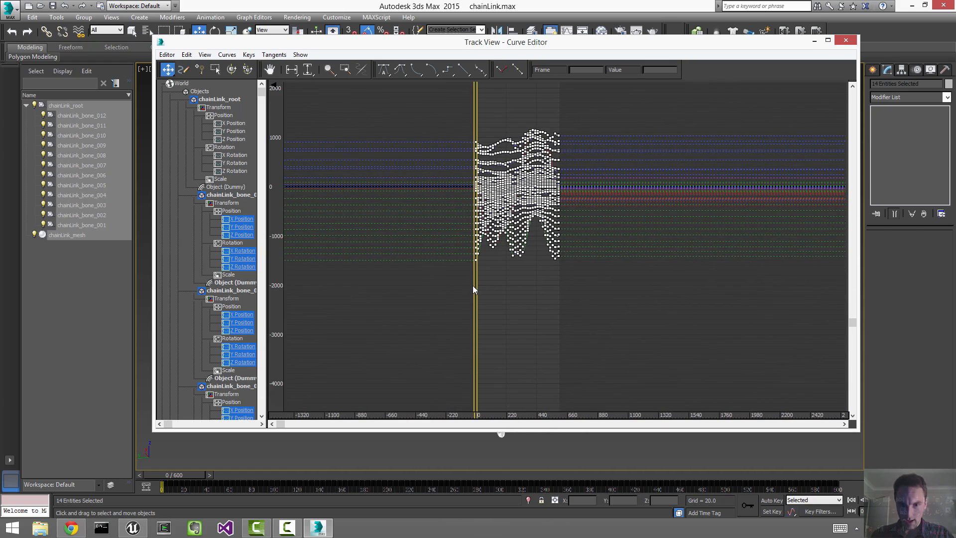
click(243, 56)
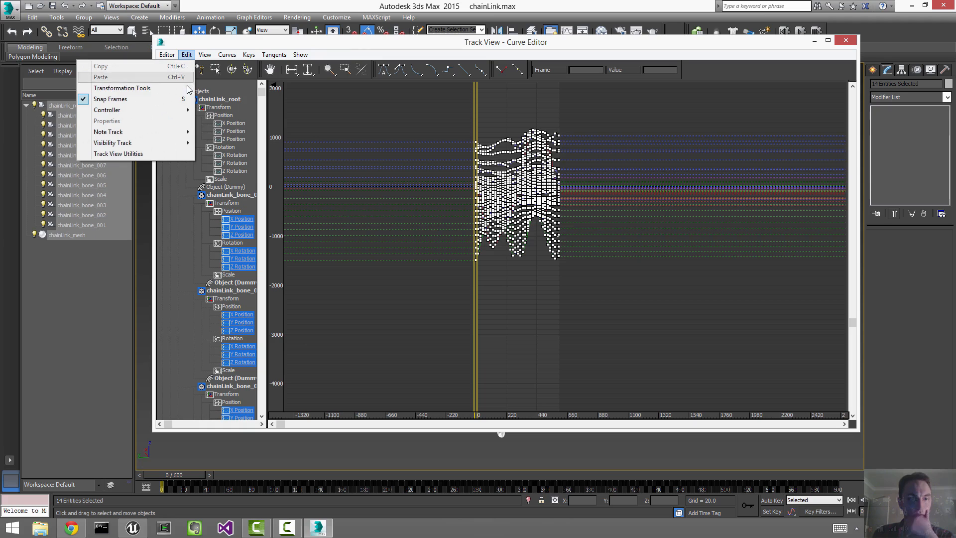
Step: Scale the keys toward frame 0 so the swing ends near frame 422, then close the Curve Editor
mouse_move(188, 89)
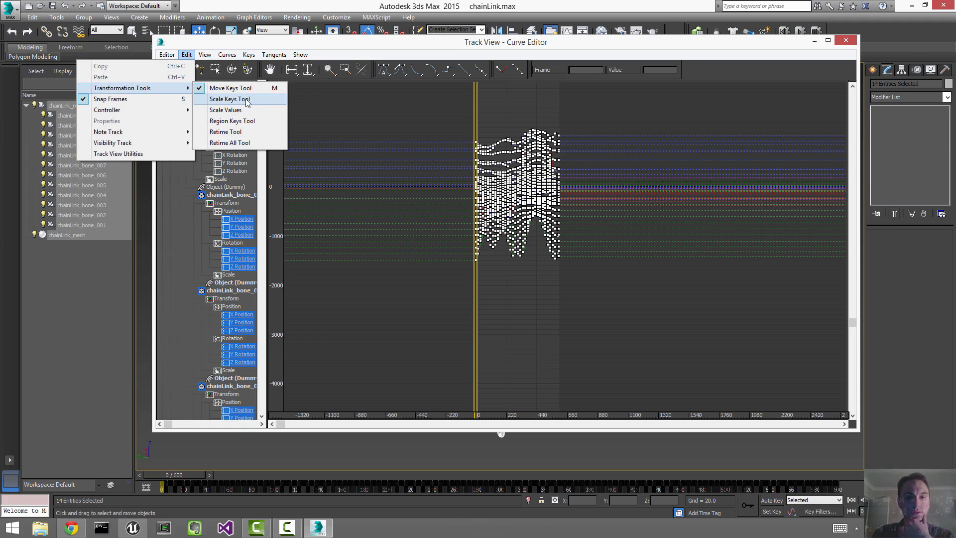
click(246, 99)
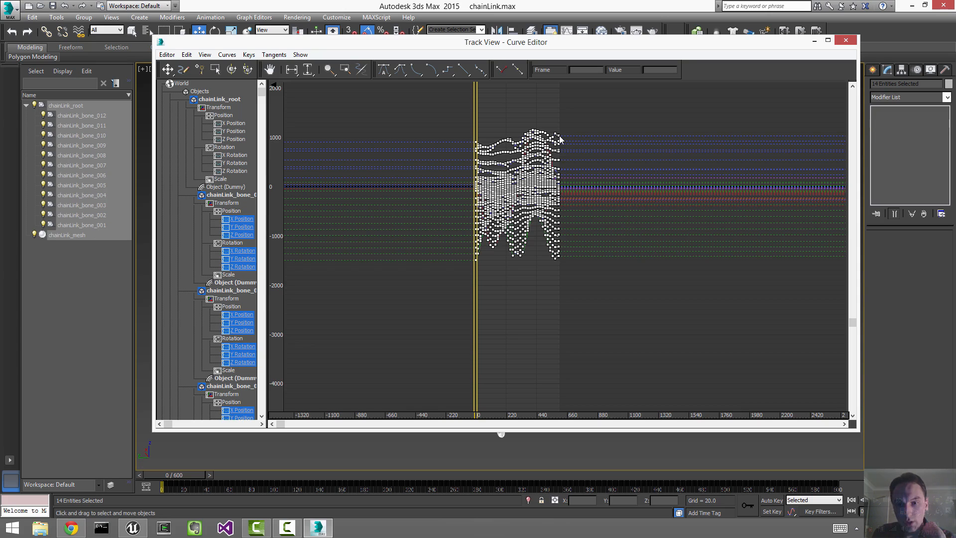
drag(559, 139, 535, 149)
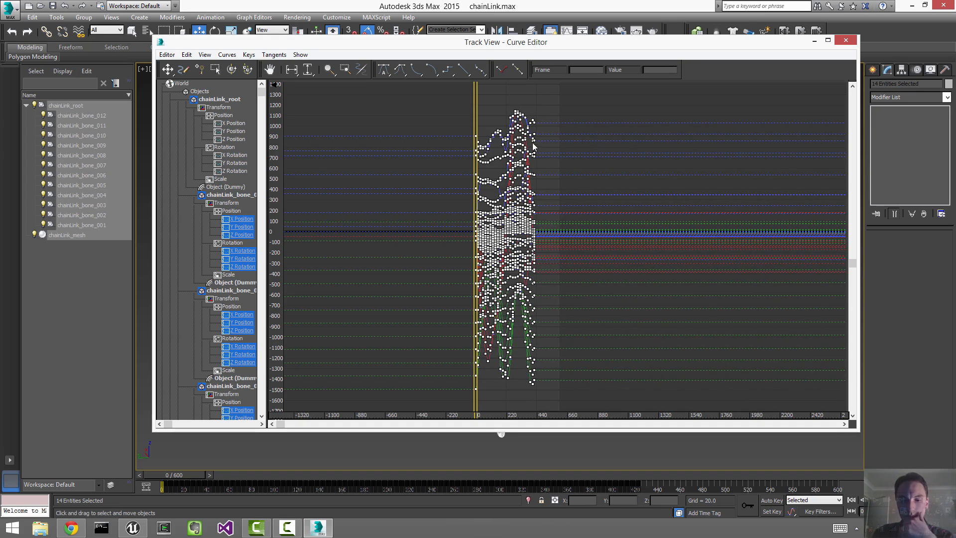
scroll(554, 276, up, 10)
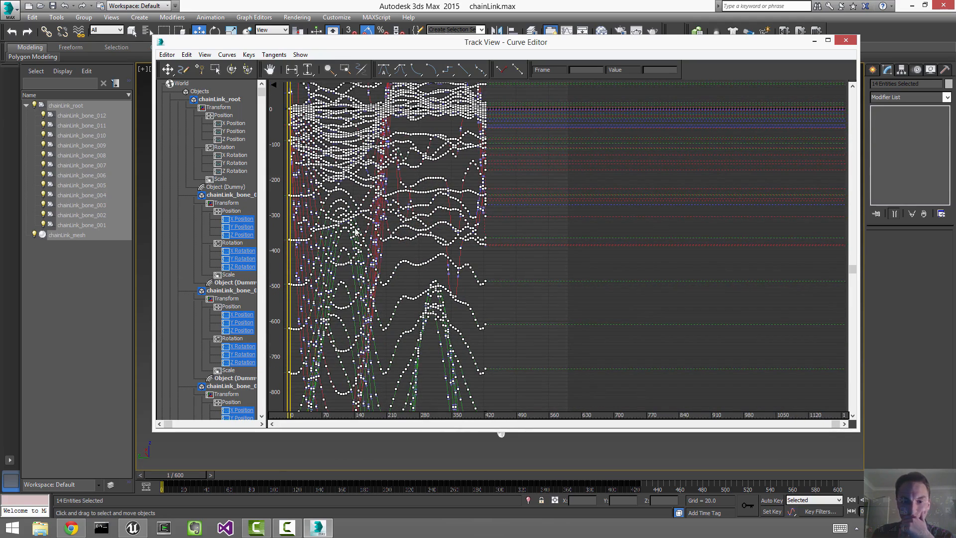
drag(289, 230, 485, 230)
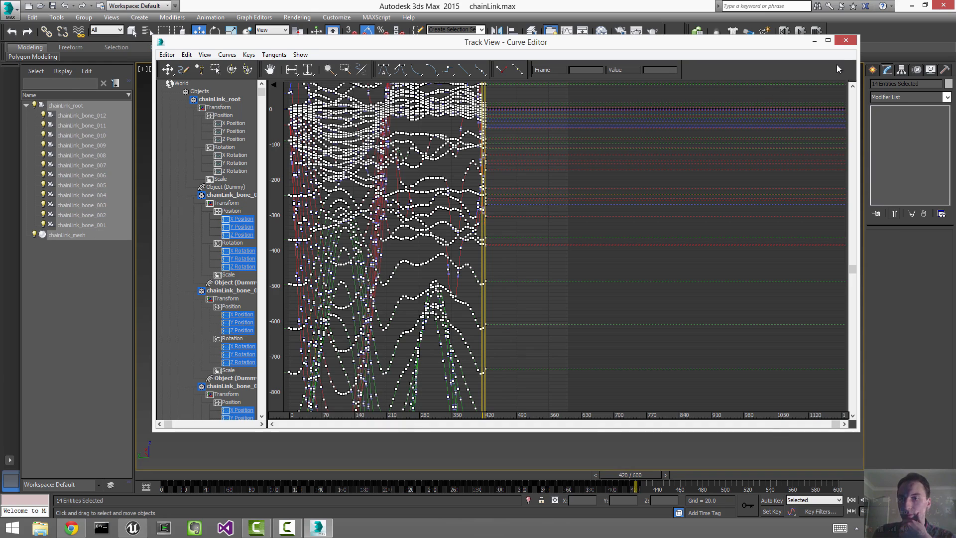
click(845, 40)
click(898, 512)
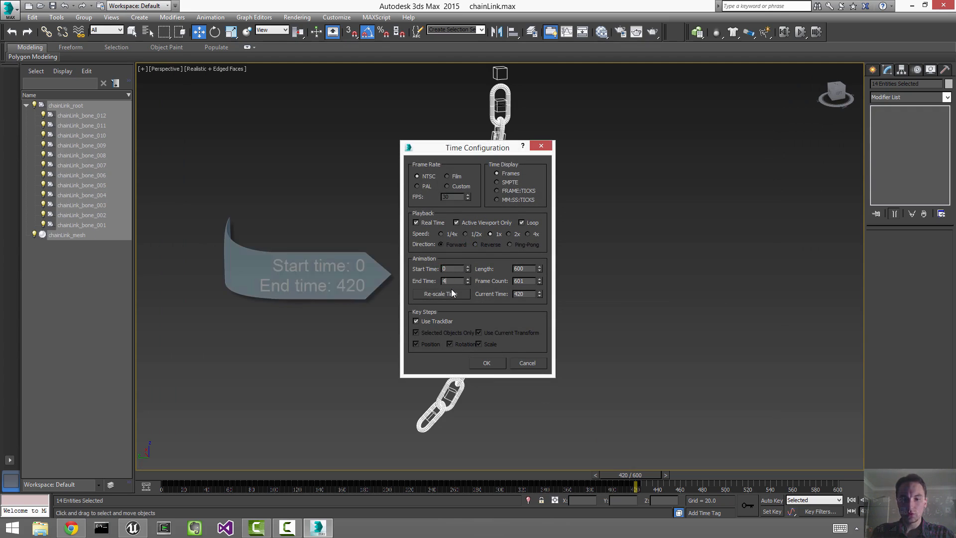
Step: Set the Time Configuration end time to 420 and accept it
text(420)
key(Return)
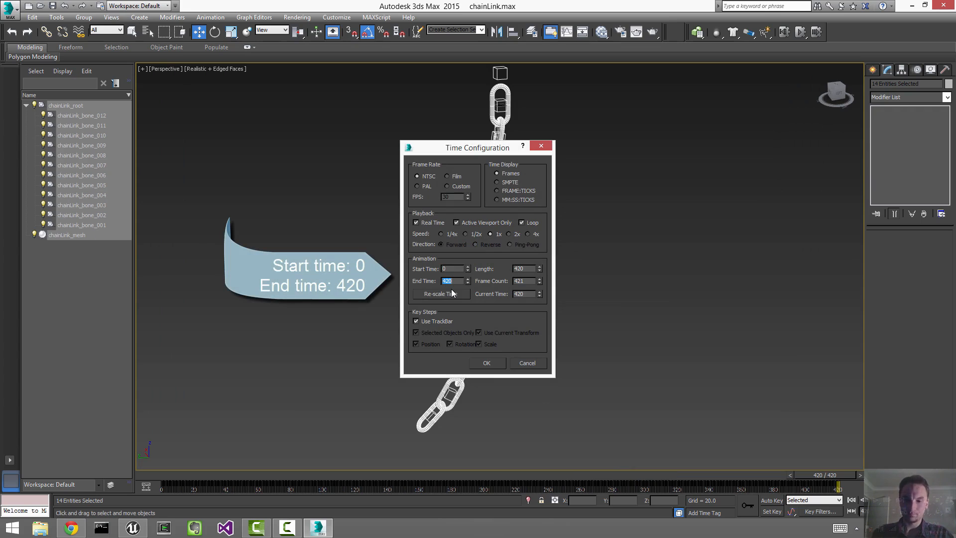
click(499, 366)
Step: Play the shortened swing, return to frame 0, and select all objects
click(617, 339)
key(z)
click(876, 501)
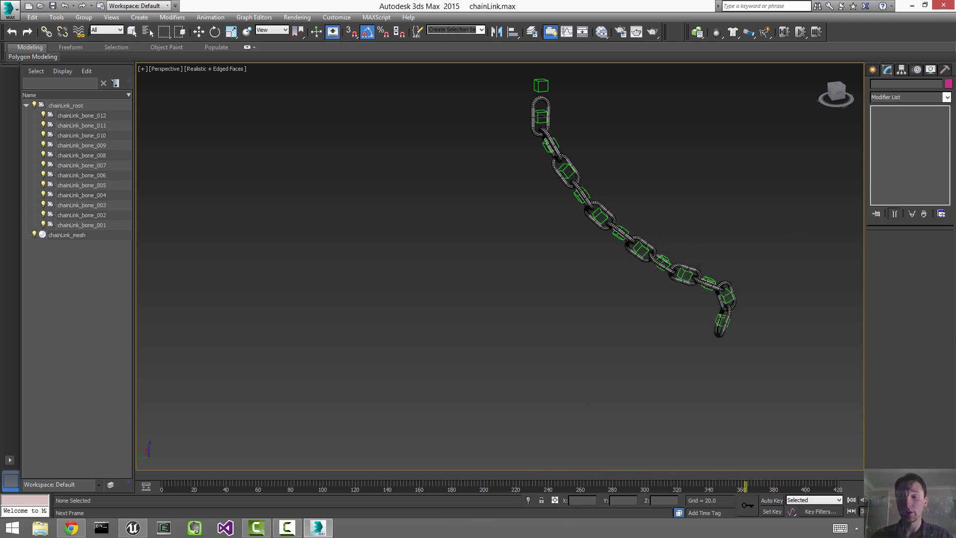
click(875, 500)
click(851, 500)
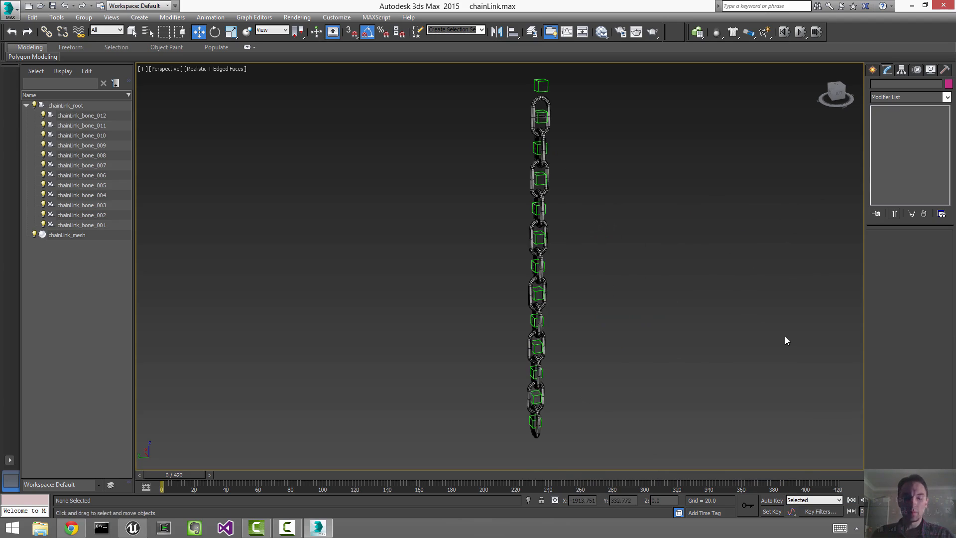
key(z)
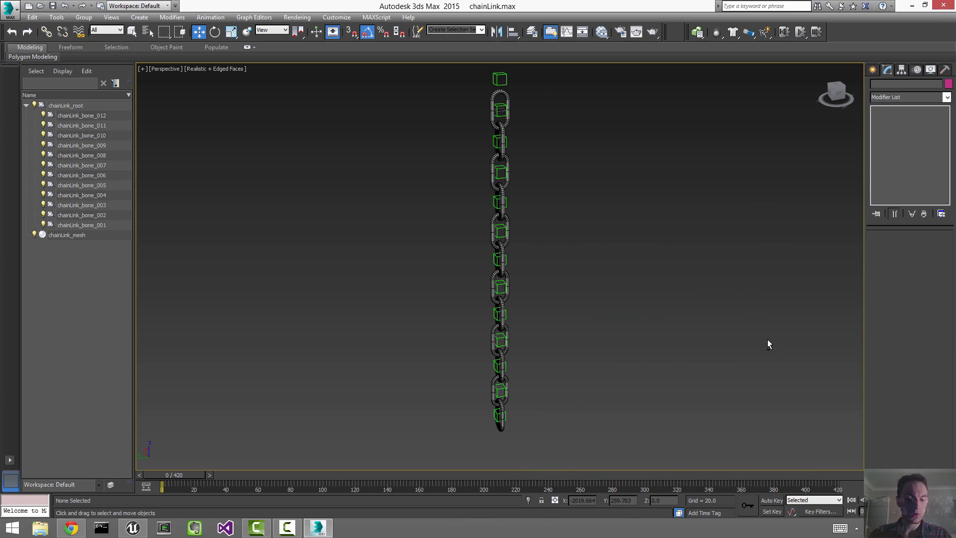
key(ctrl+a)
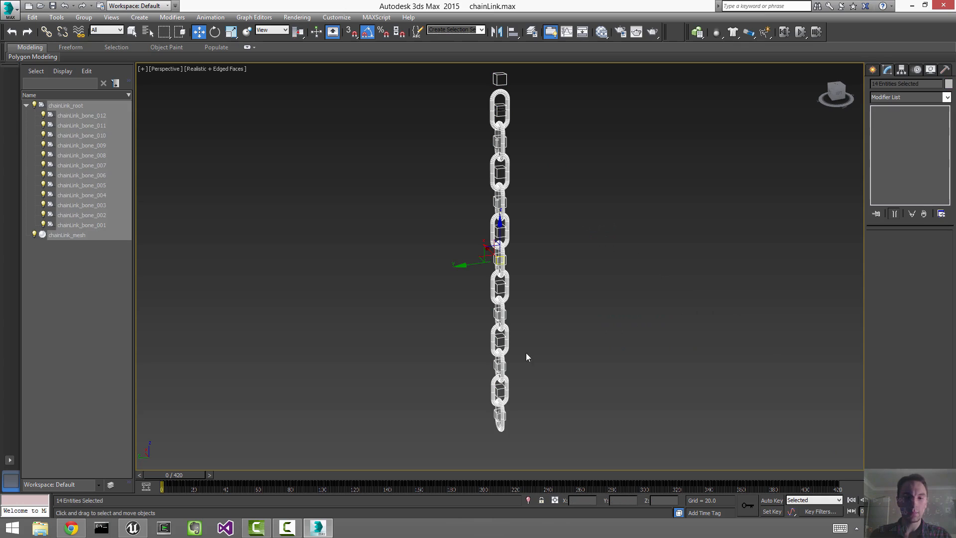
Step: Export the selected objects as FBX over the existing chainLink file in tut_chainLink
click(8, 8)
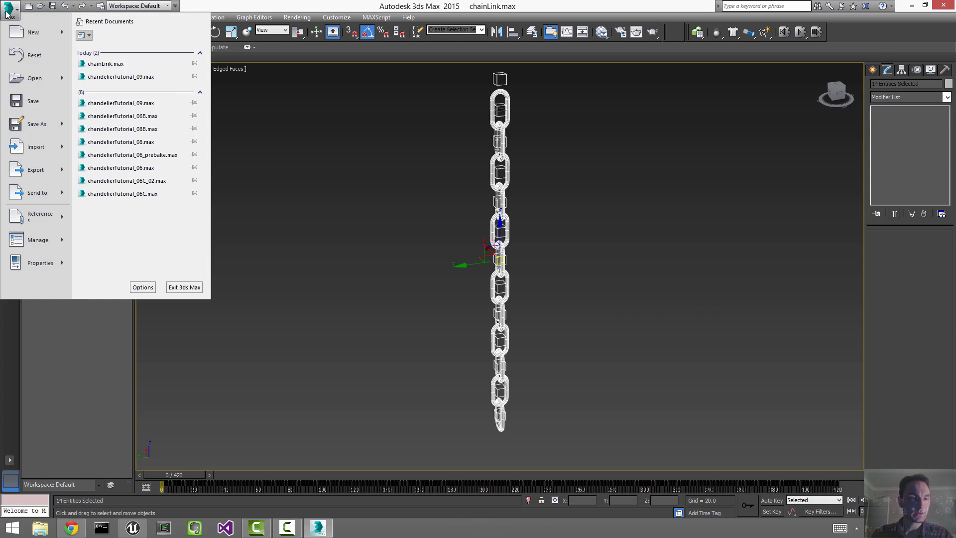
mouse_move(35, 170)
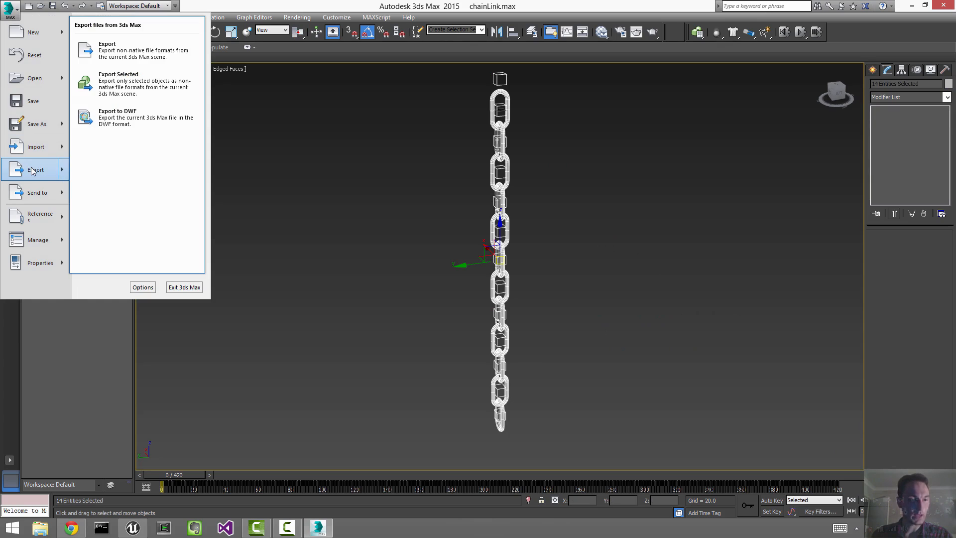
click(121, 90)
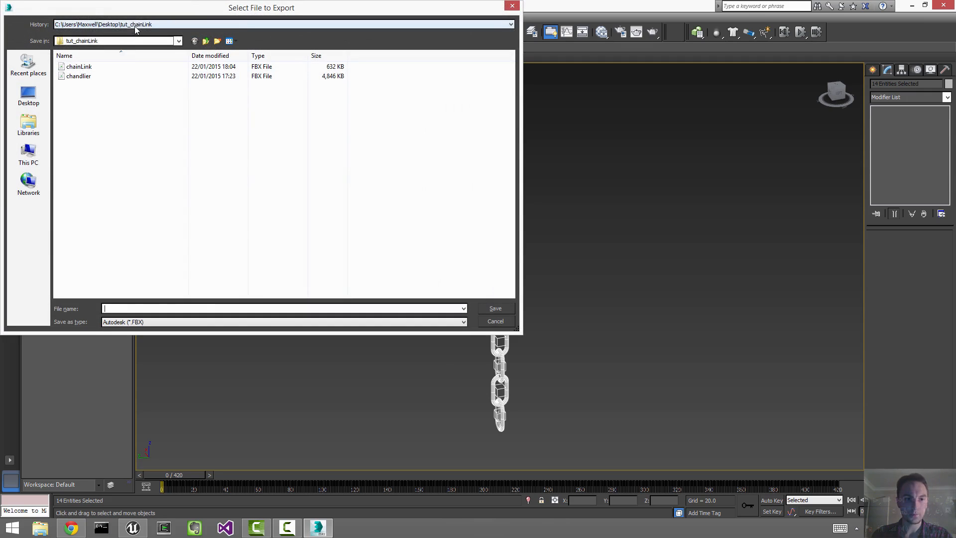
click(102, 67)
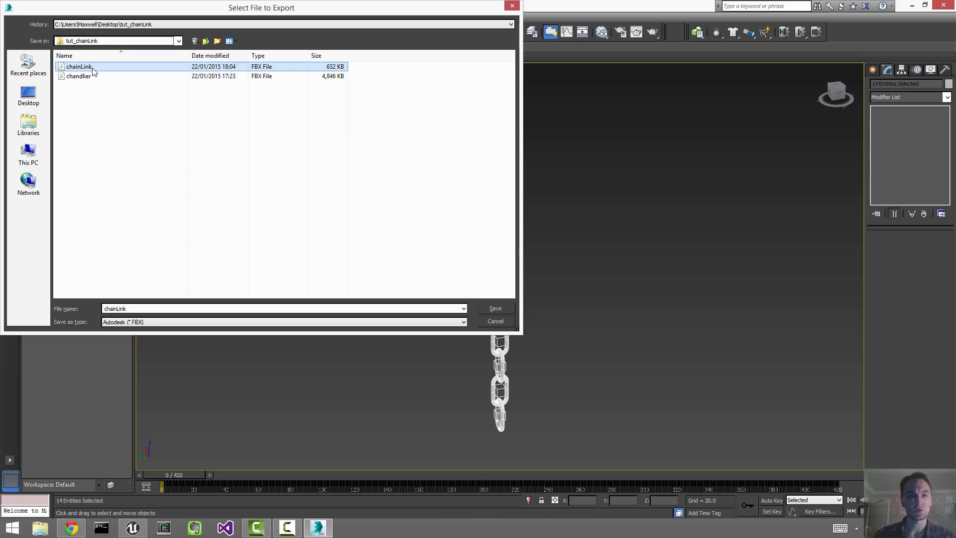
double_click(93, 71)
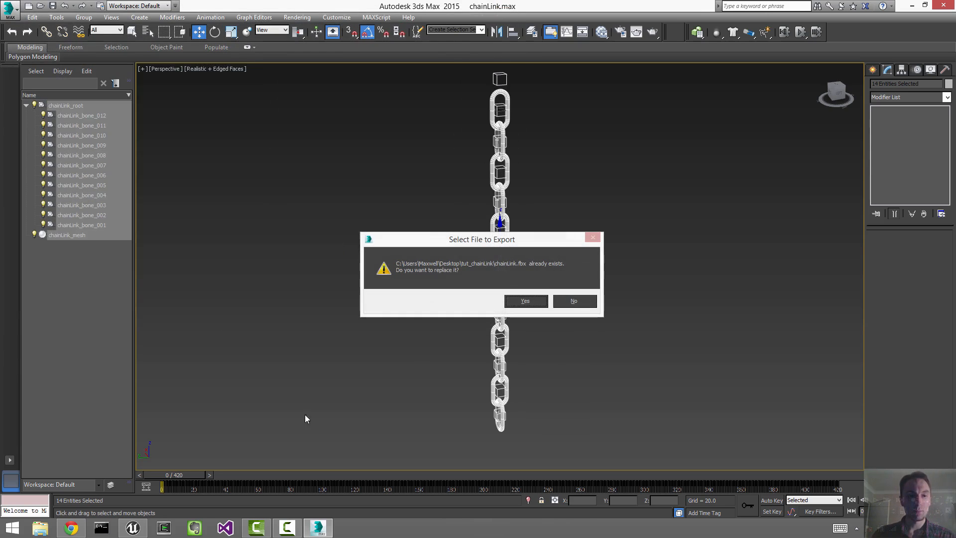
Step: Replace chainLink.fbx, exporting as FBX 2014 with animation baked over frames 0–420
click(526, 302)
drag(637, 224, 643, 354)
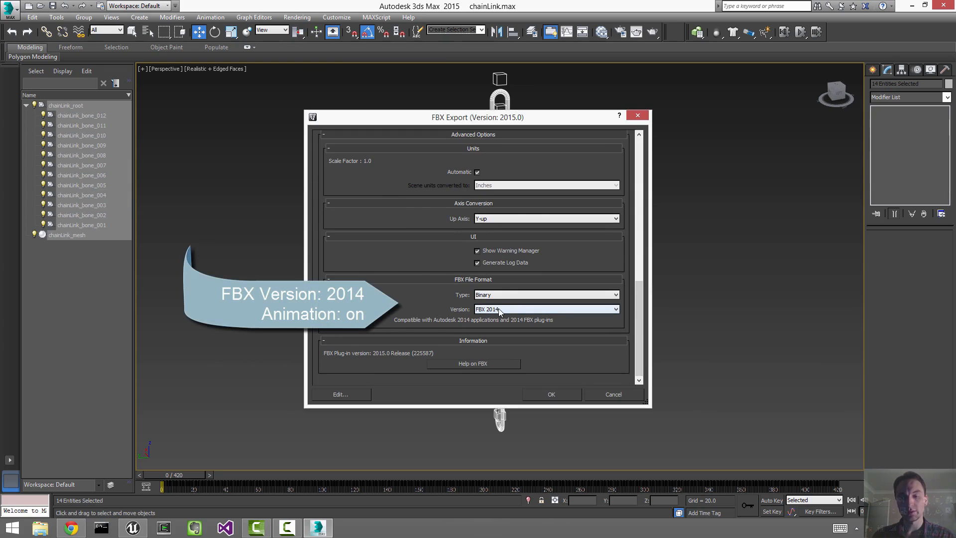
drag(640, 355, 642, 168)
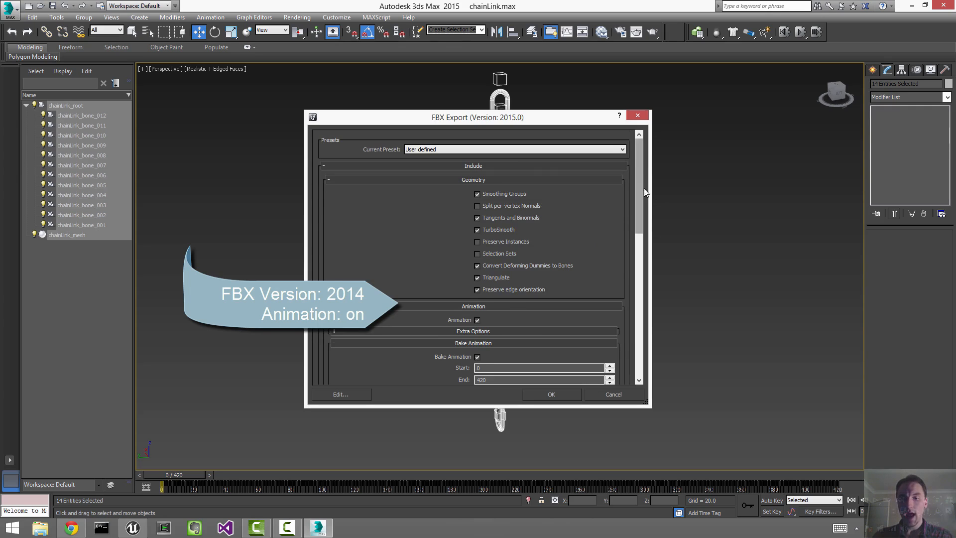
drag(644, 188, 661, 258)
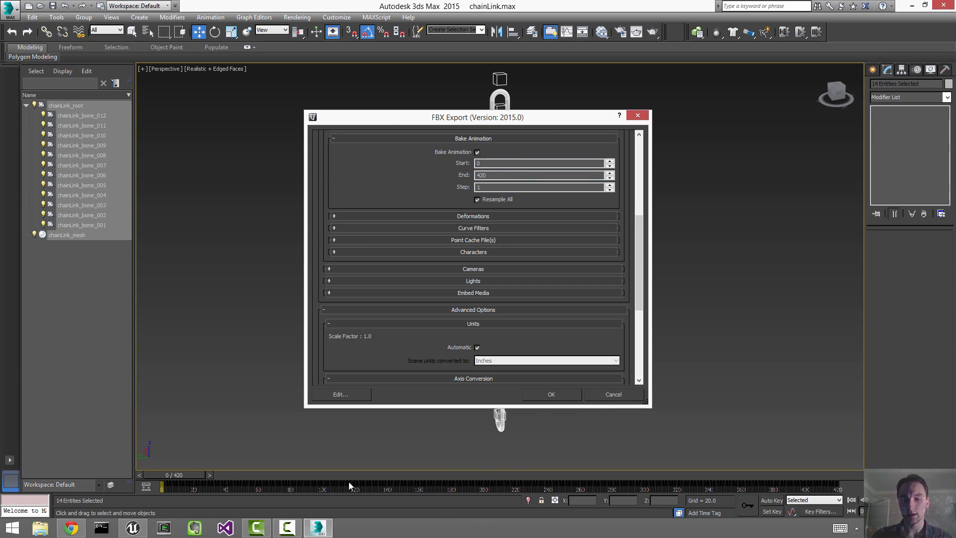
click(551, 394)
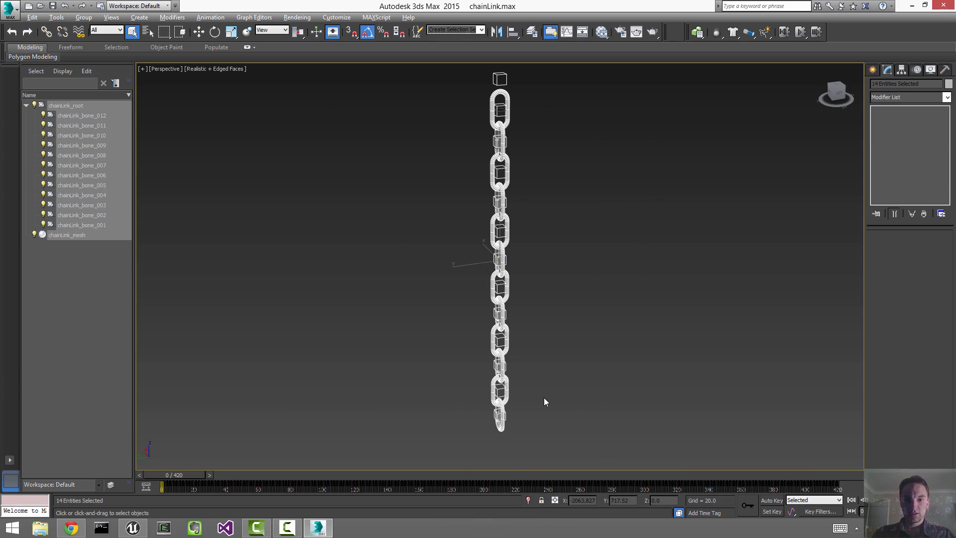
key(alt+Tab)
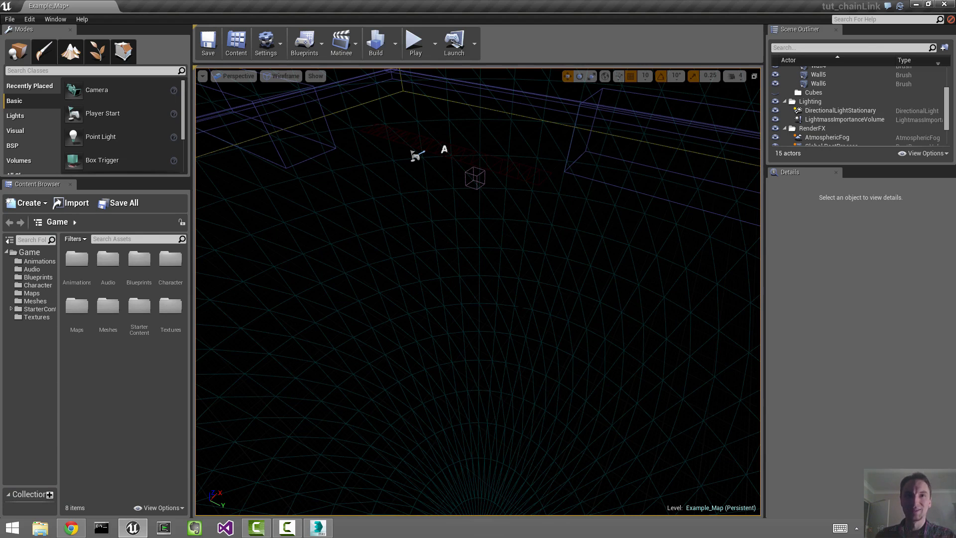
Step: Switch the Example_Map viewport's view mode from Wireframe to Lit
right_drag(478, 291, 467, 224)
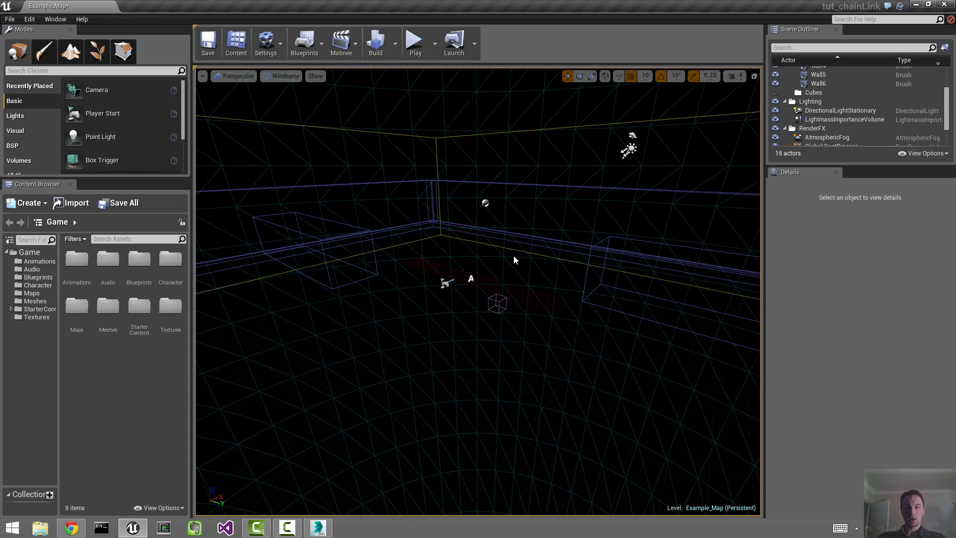
right_drag(514, 259, 527, 289)
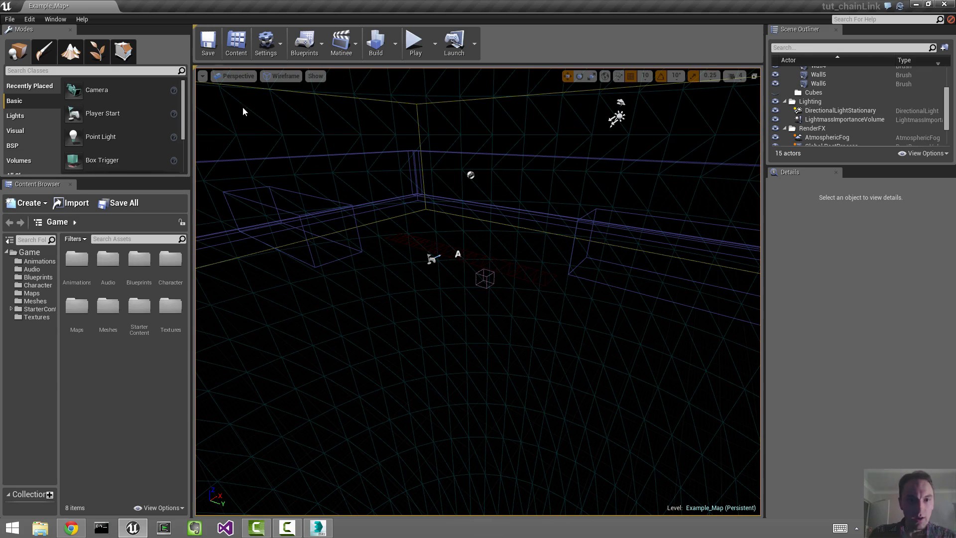
click(291, 77)
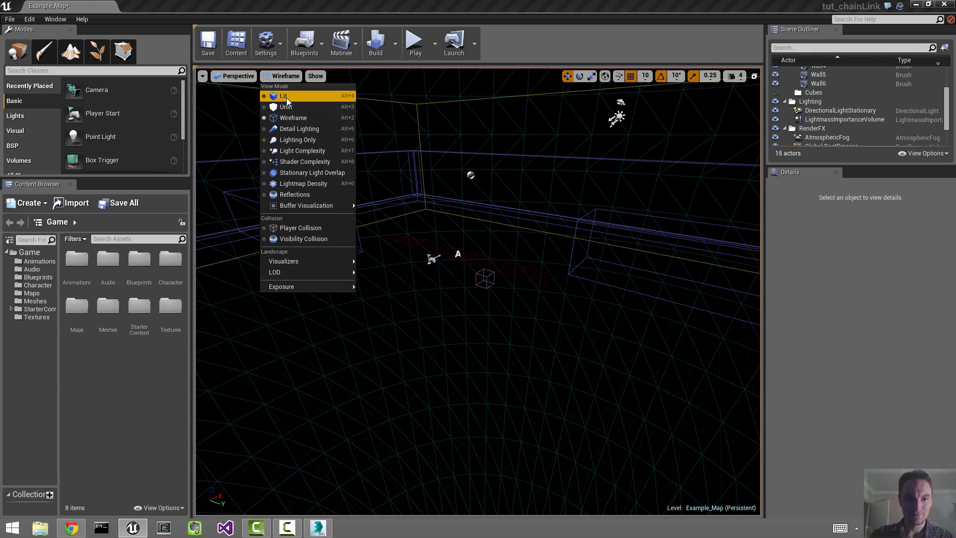
click(277, 95)
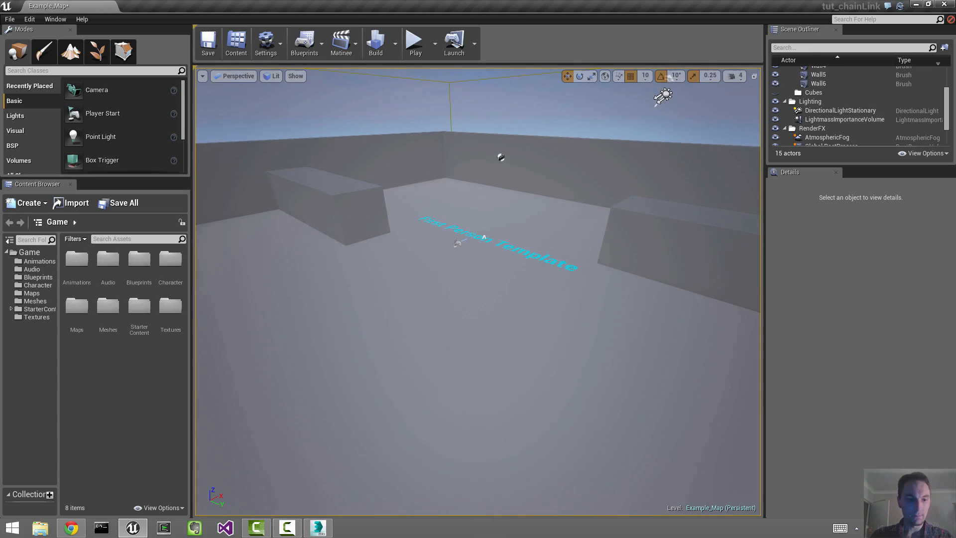
right_click(103, 369)
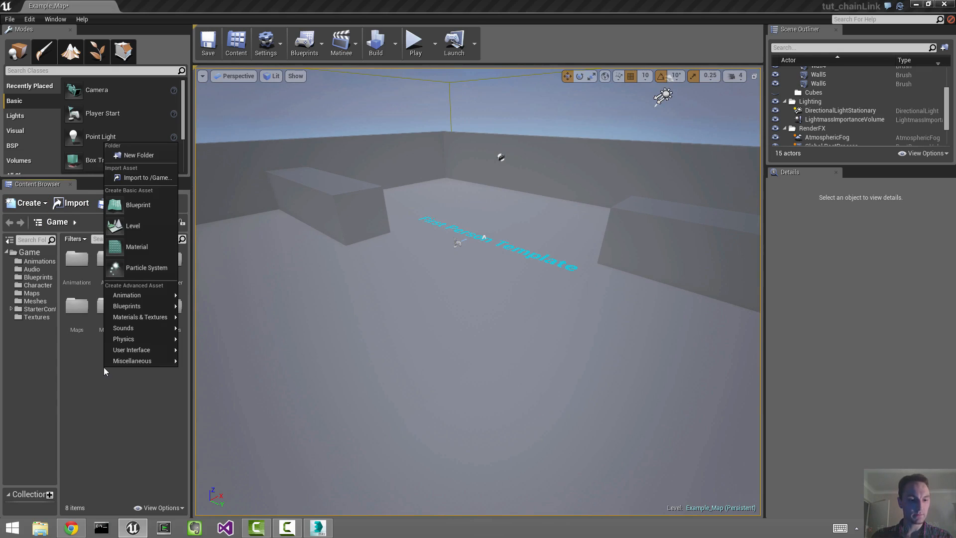
Step: Import Desktop/tut_chainLink/chainLink.fbx into Game as a skeletal mesh with animations
click(143, 179)
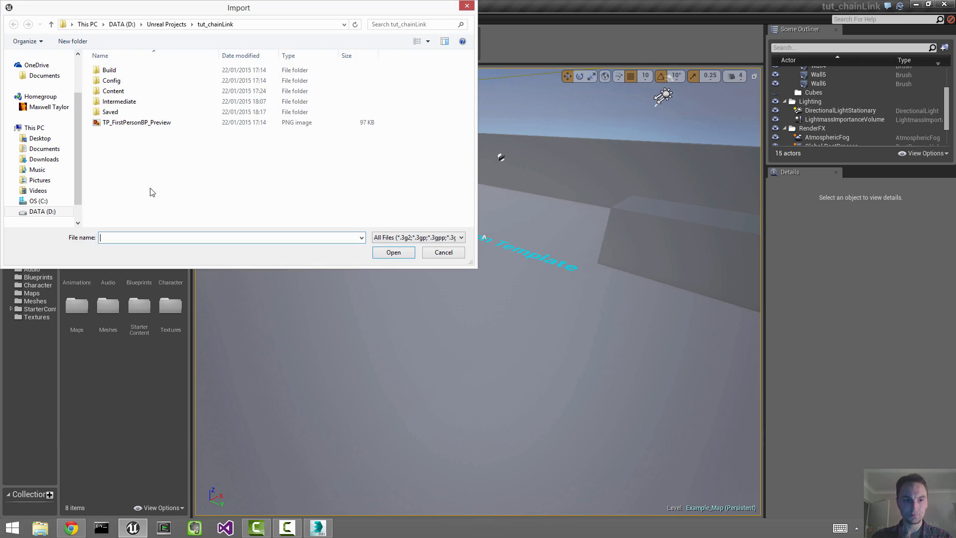
scroll(65, 100, up, 2)
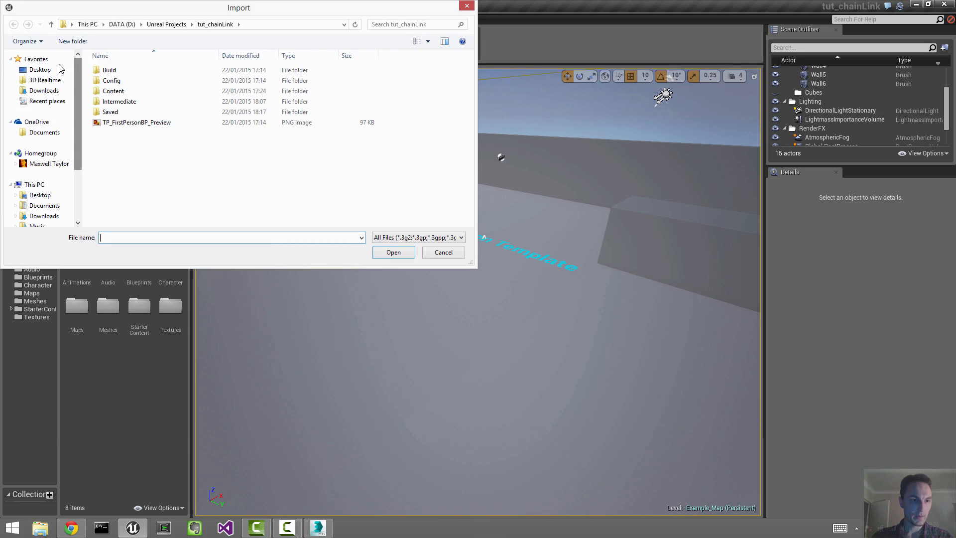
click(50, 70)
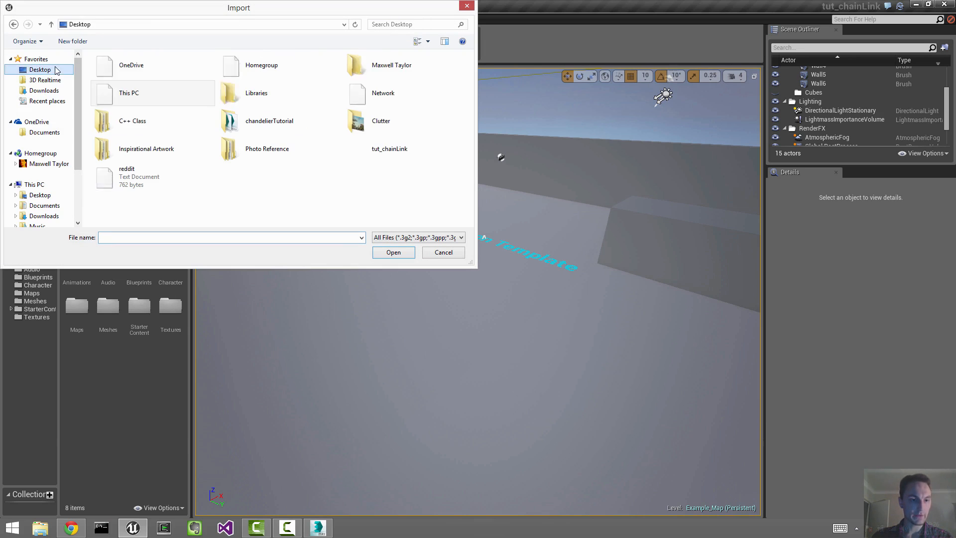
double_click(366, 156)
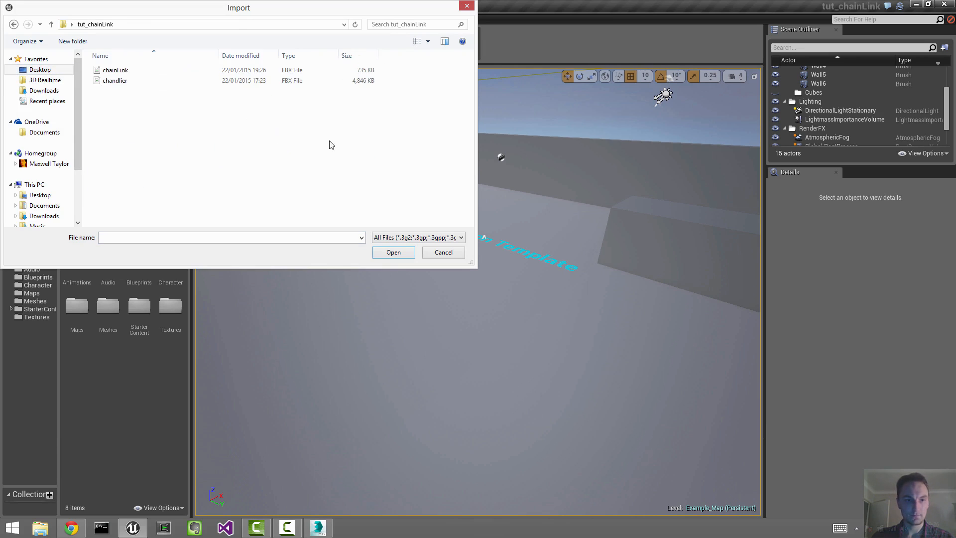
double_click(118, 70)
drag(455, 220, 492, 27)
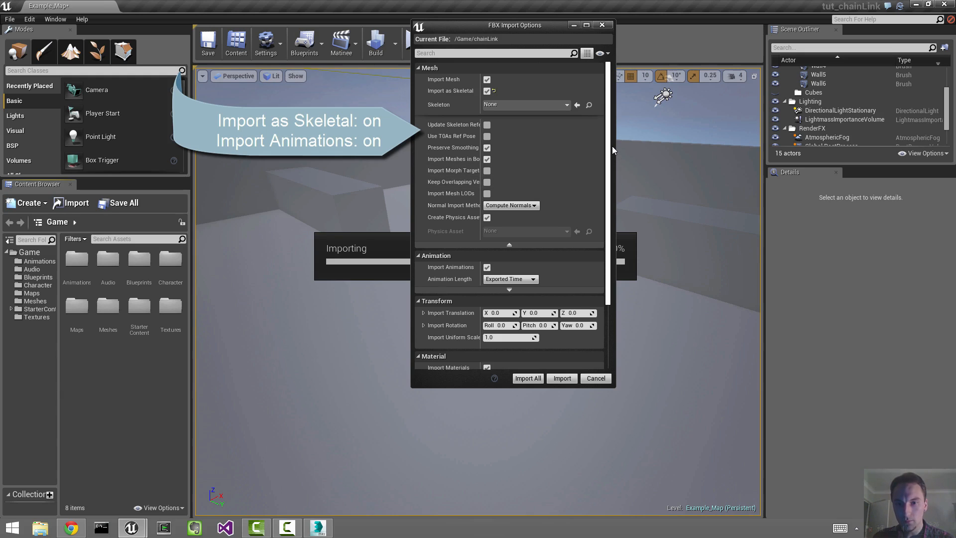
drag(608, 144, 626, 127)
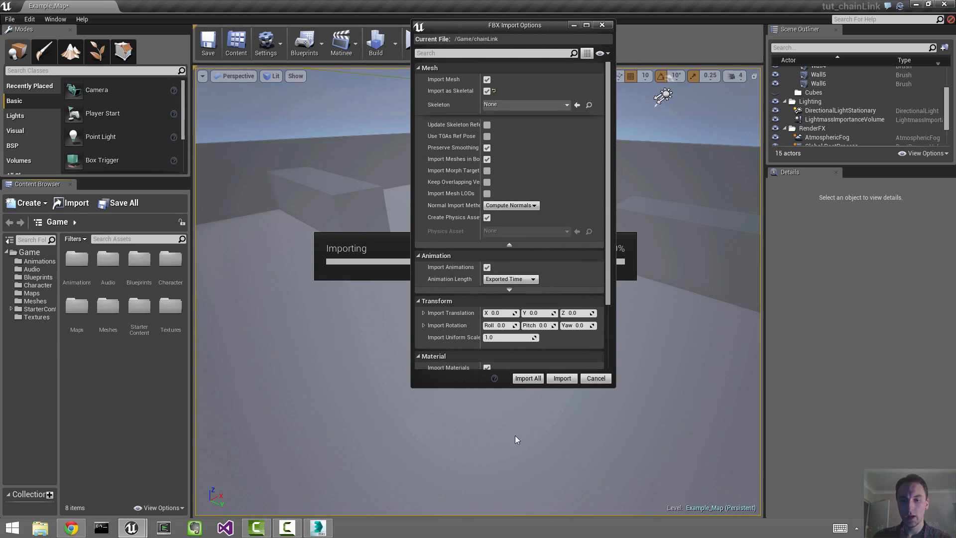
click(526, 378)
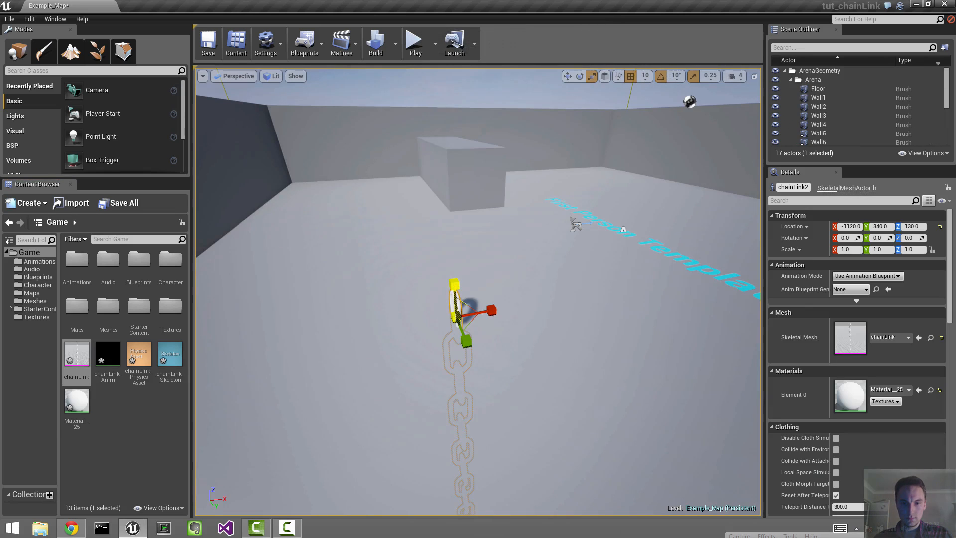
Step: Undo the last scale, shrink chainLink2 to 0.25 scale, and raise it to Z 540
key(ctrl+z)
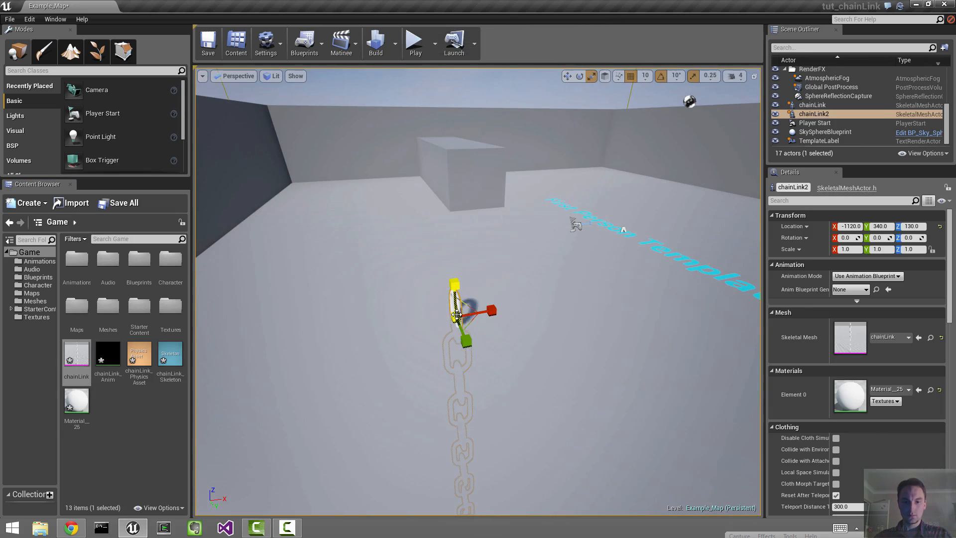
drag(455, 318, 448, 341)
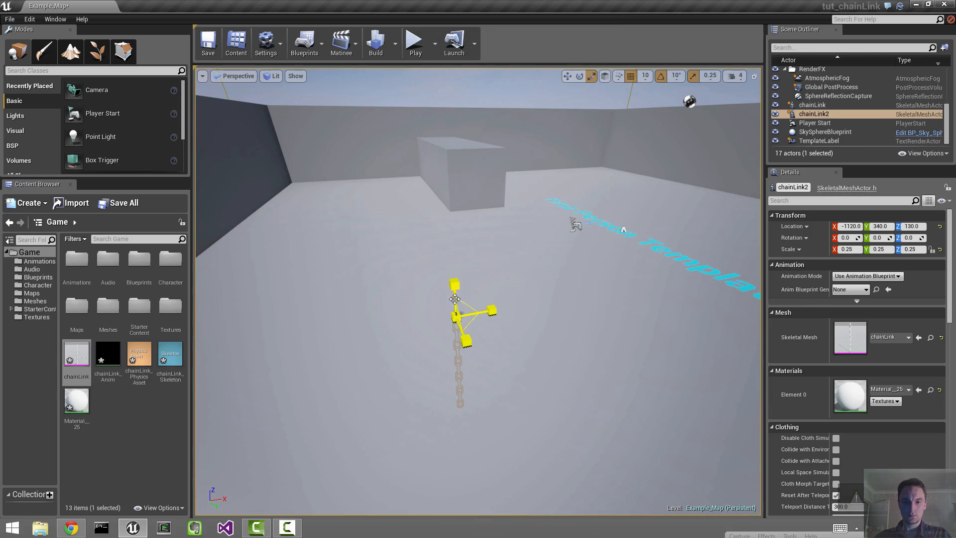
drag(455, 287, 448, 106)
drag(434, 70, 435, 75)
right_drag(513, 252, 519, 257)
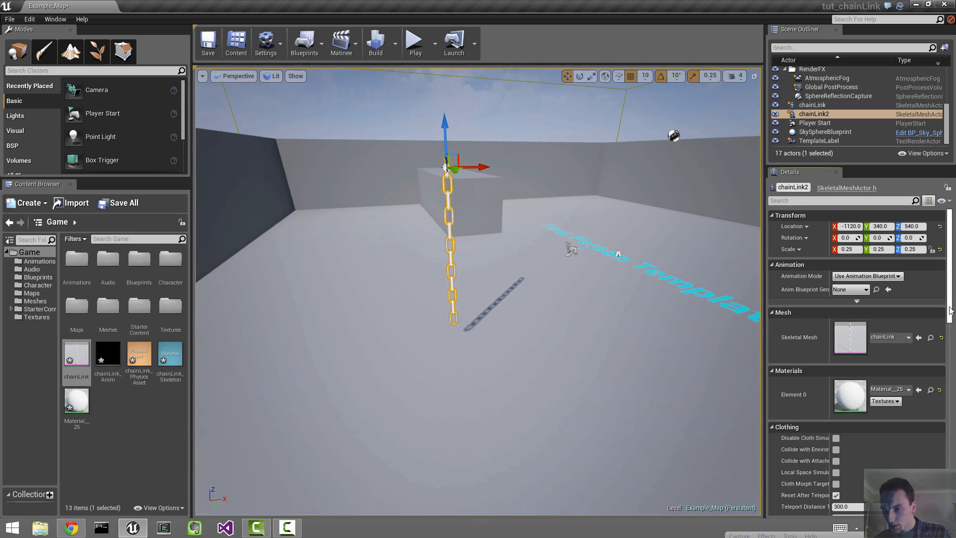
Step: Set Animation Mode to Use Animation Asset with chainLink_Anim as Anim to Play, then start Play
scroll(949, 311, down, 2)
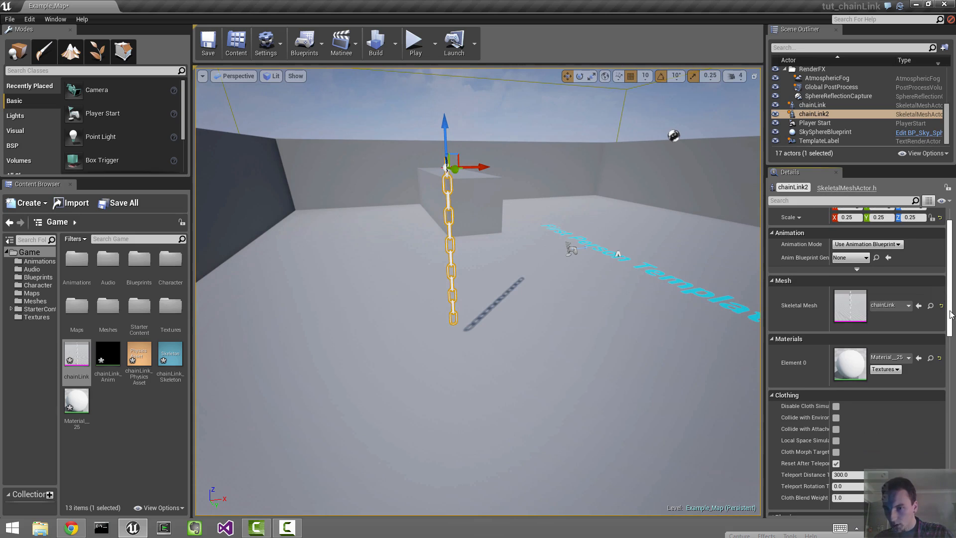
click(851, 257)
click(798, 264)
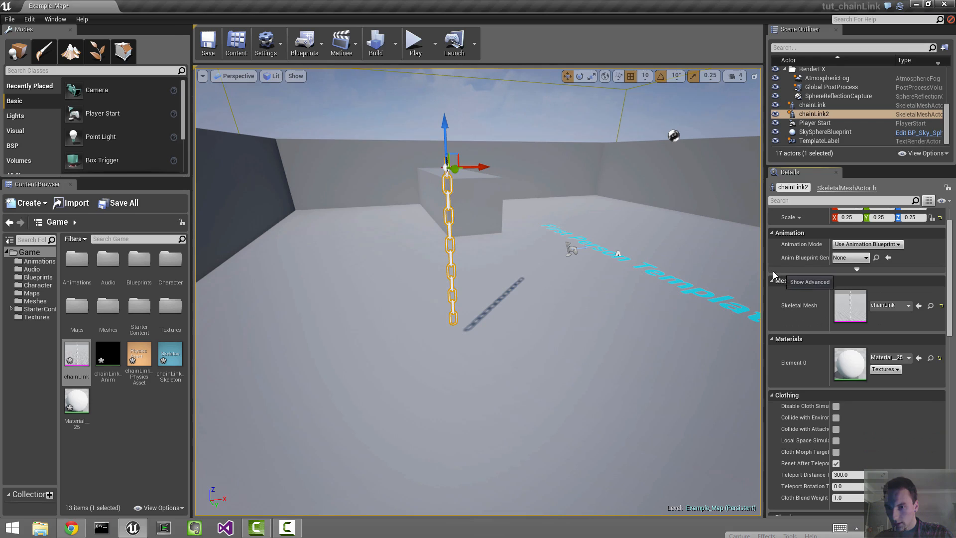
drag(761, 267, 646, 269)
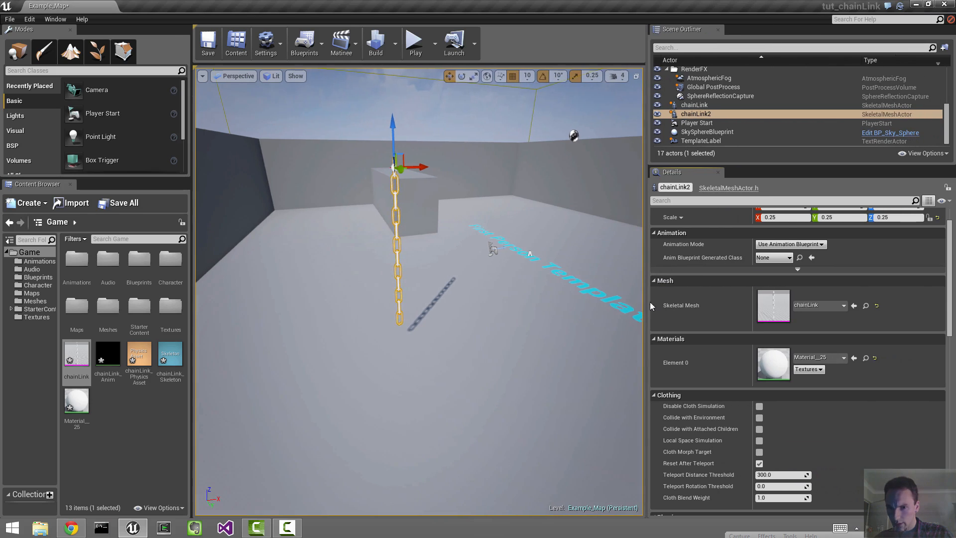
scroll(748, 330, up, 2)
click(790, 275)
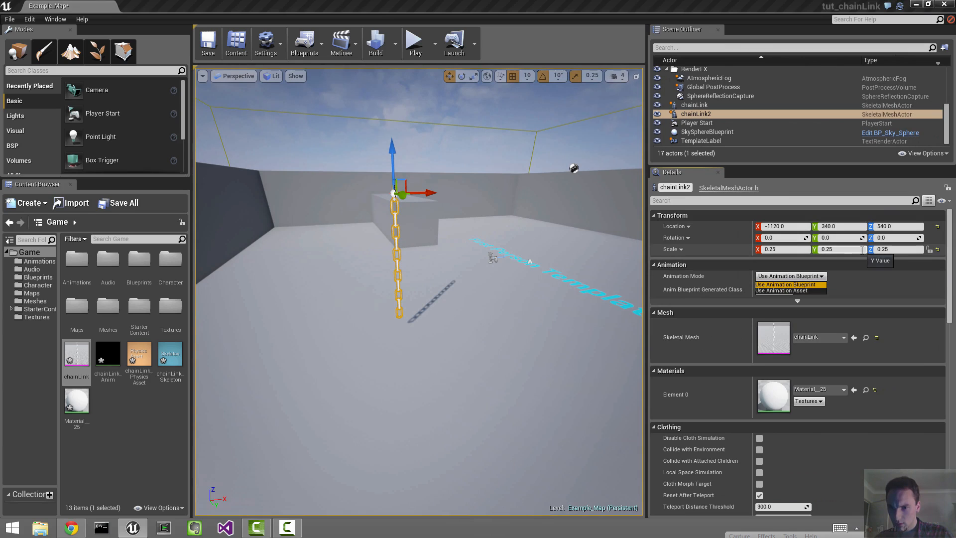
click(792, 291)
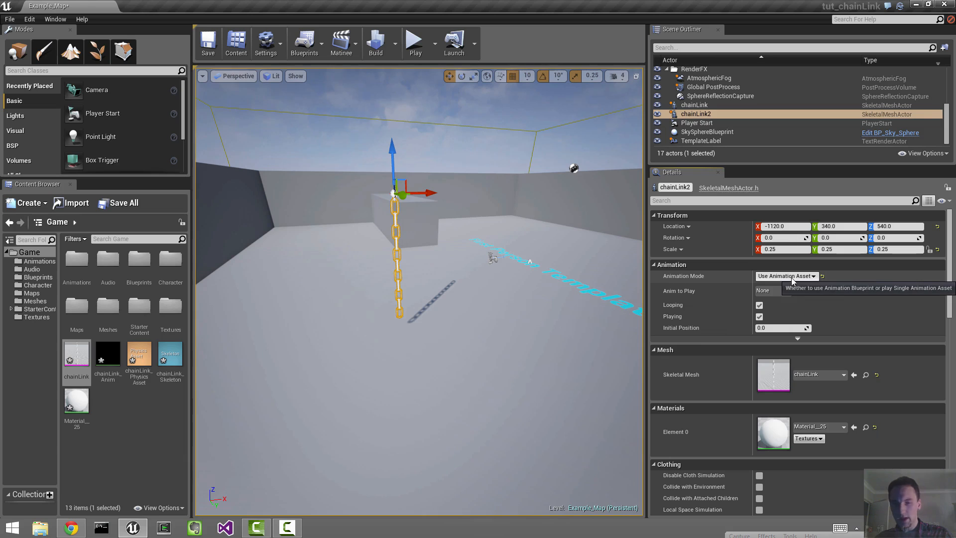
drag(114, 365, 772, 290)
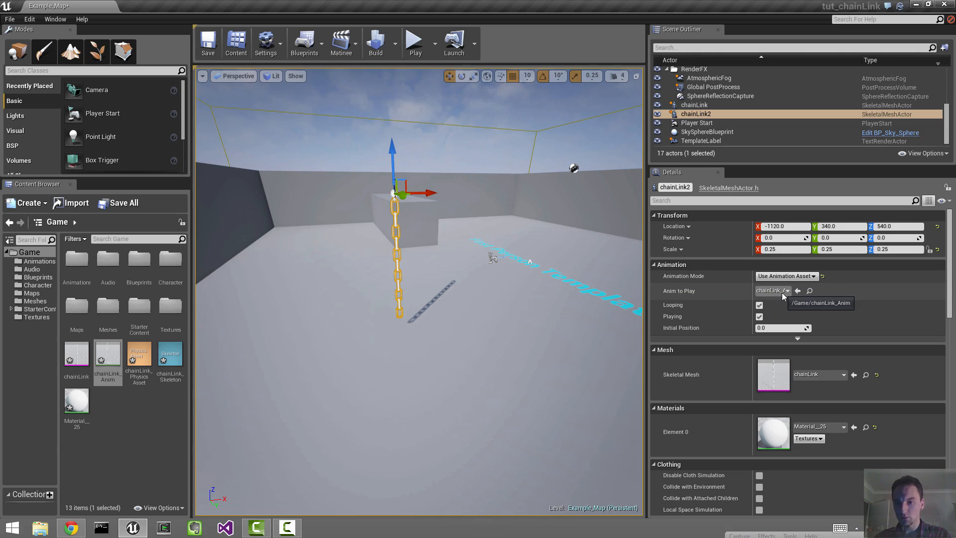
click(414, 44)
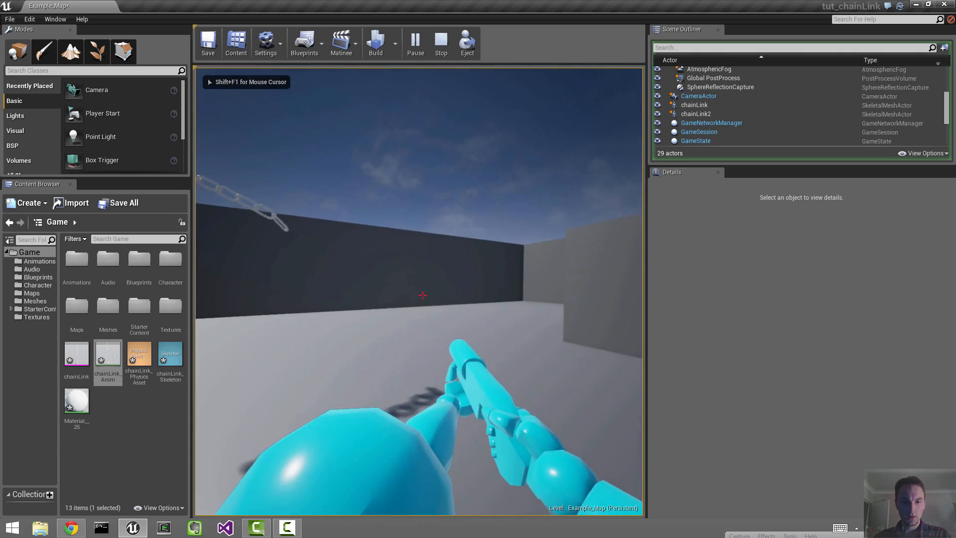
Step: Walk the player around the hanging chain to watch it swing
key(w)
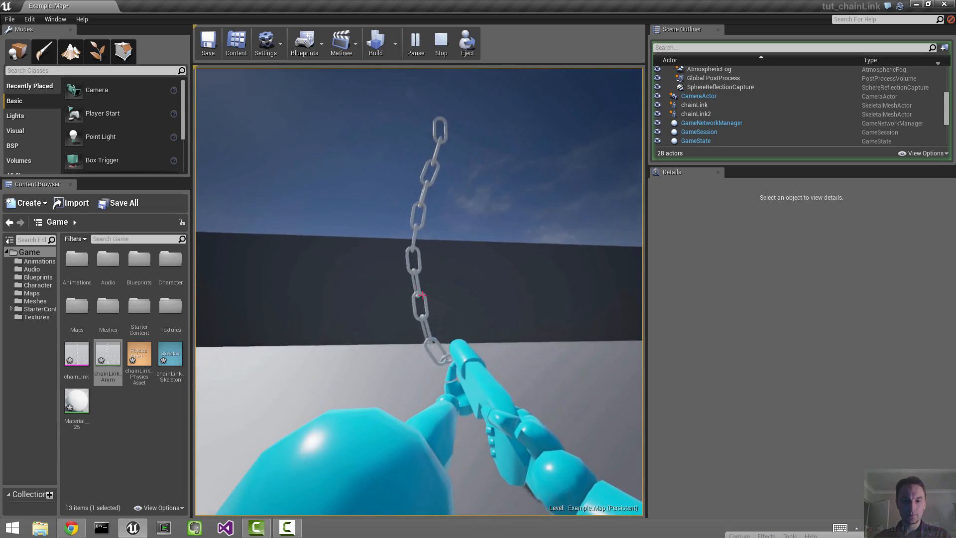
key(s)
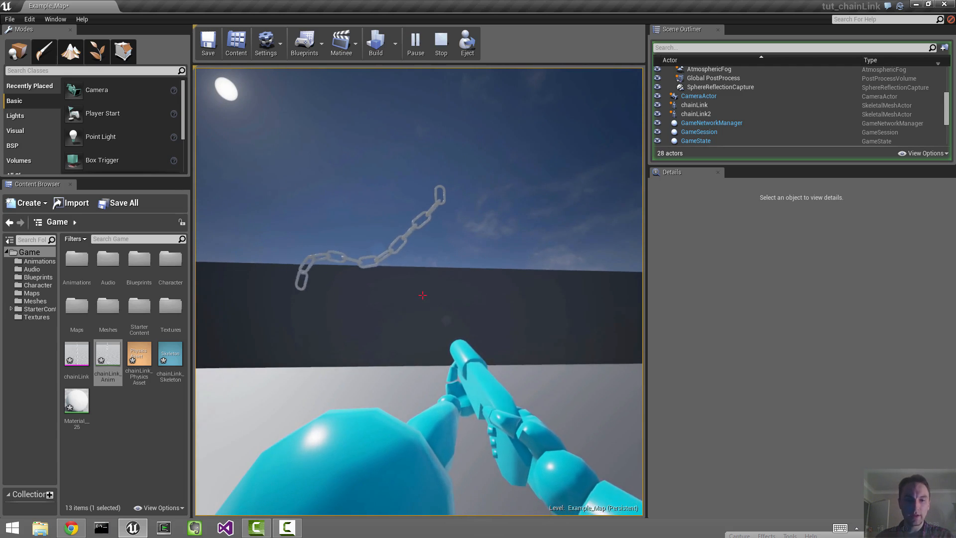
key(a)
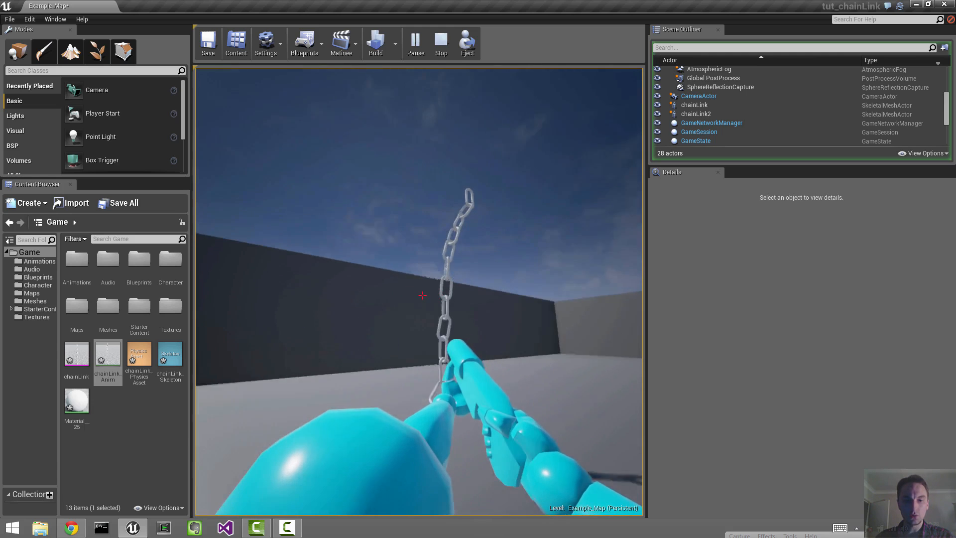
key(s)
key(w)
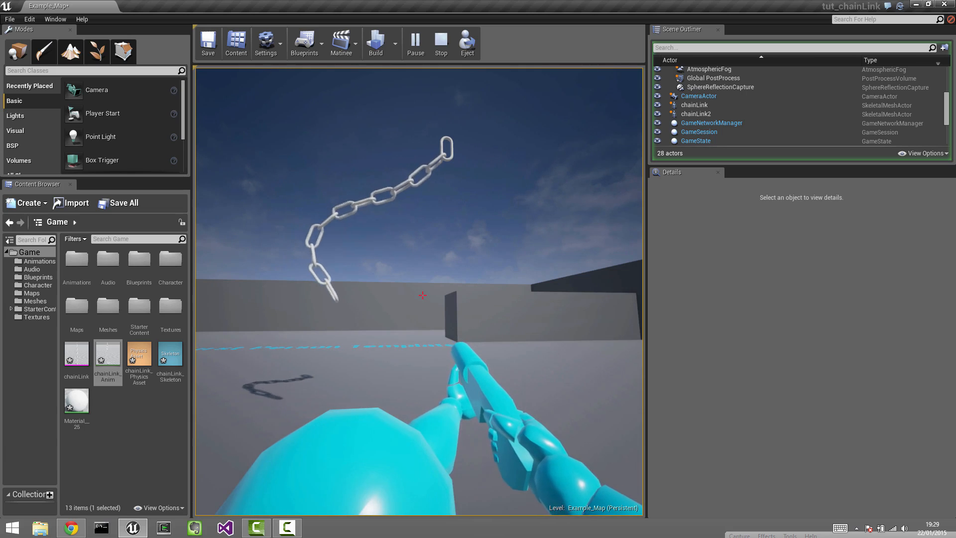
Step: Fire three shots at the chain, then stop Play-in-Editor and switch to the recording app
click(423, 295)
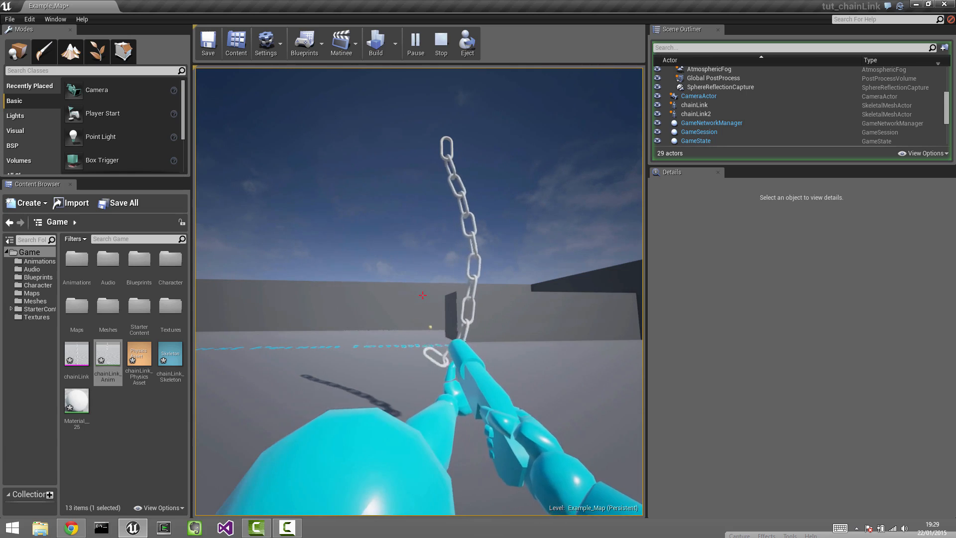
click(422, 295)
click(422, 295)
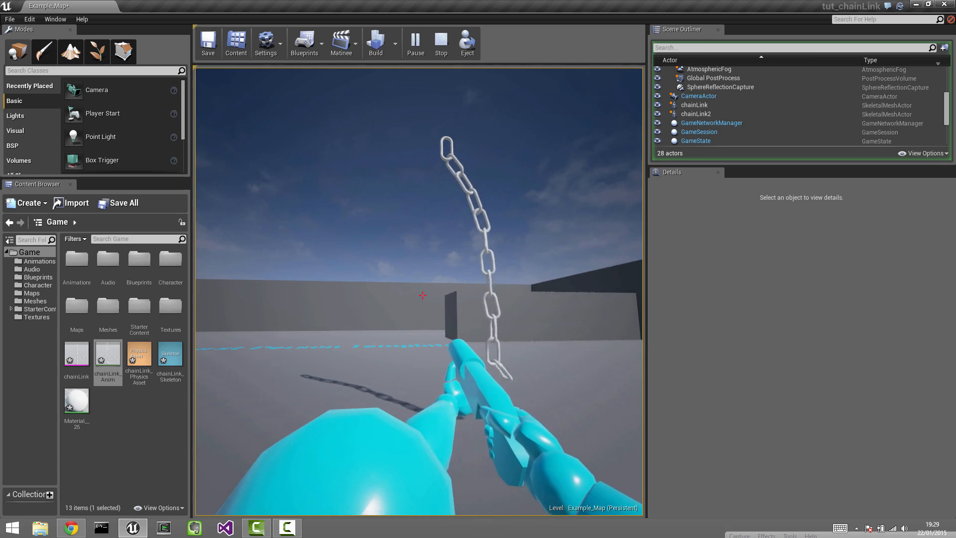
key(Escape)
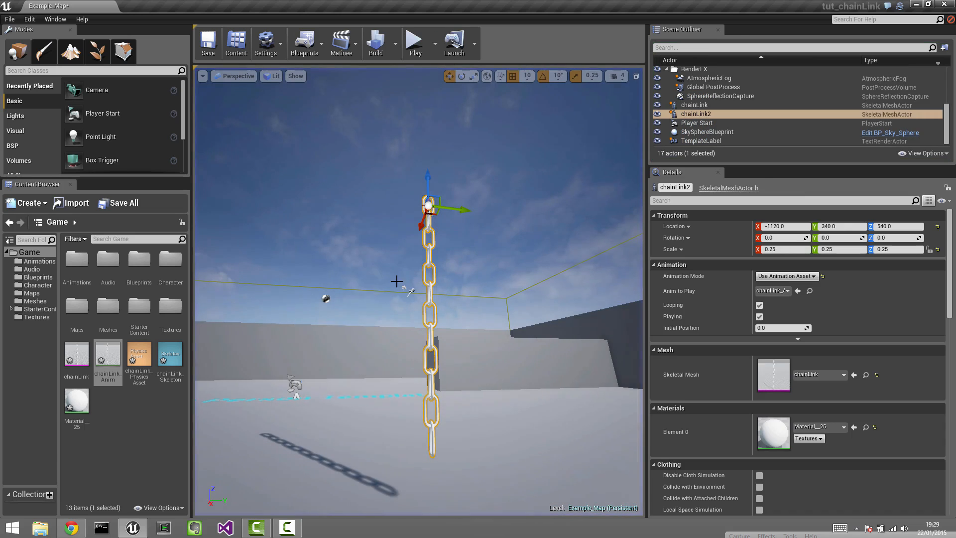
key(alt+Tab)
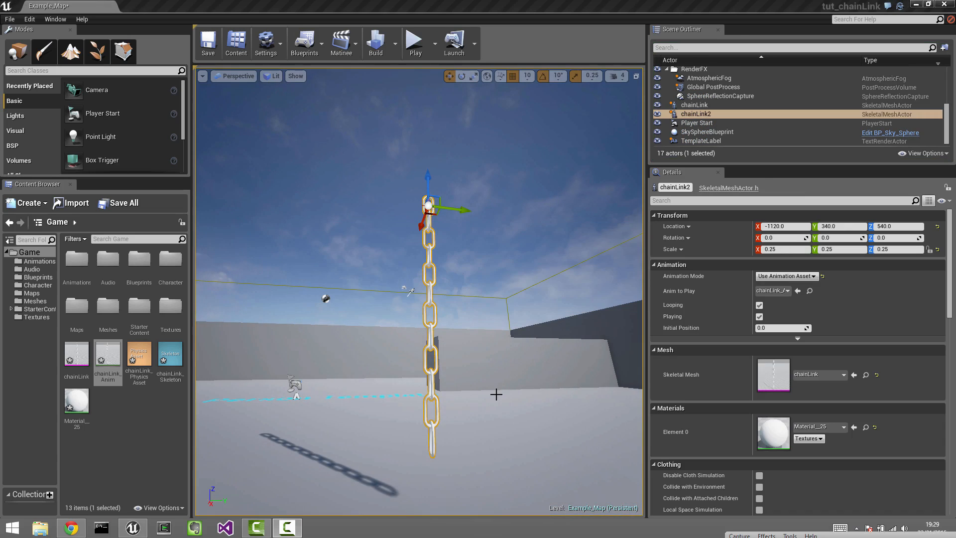